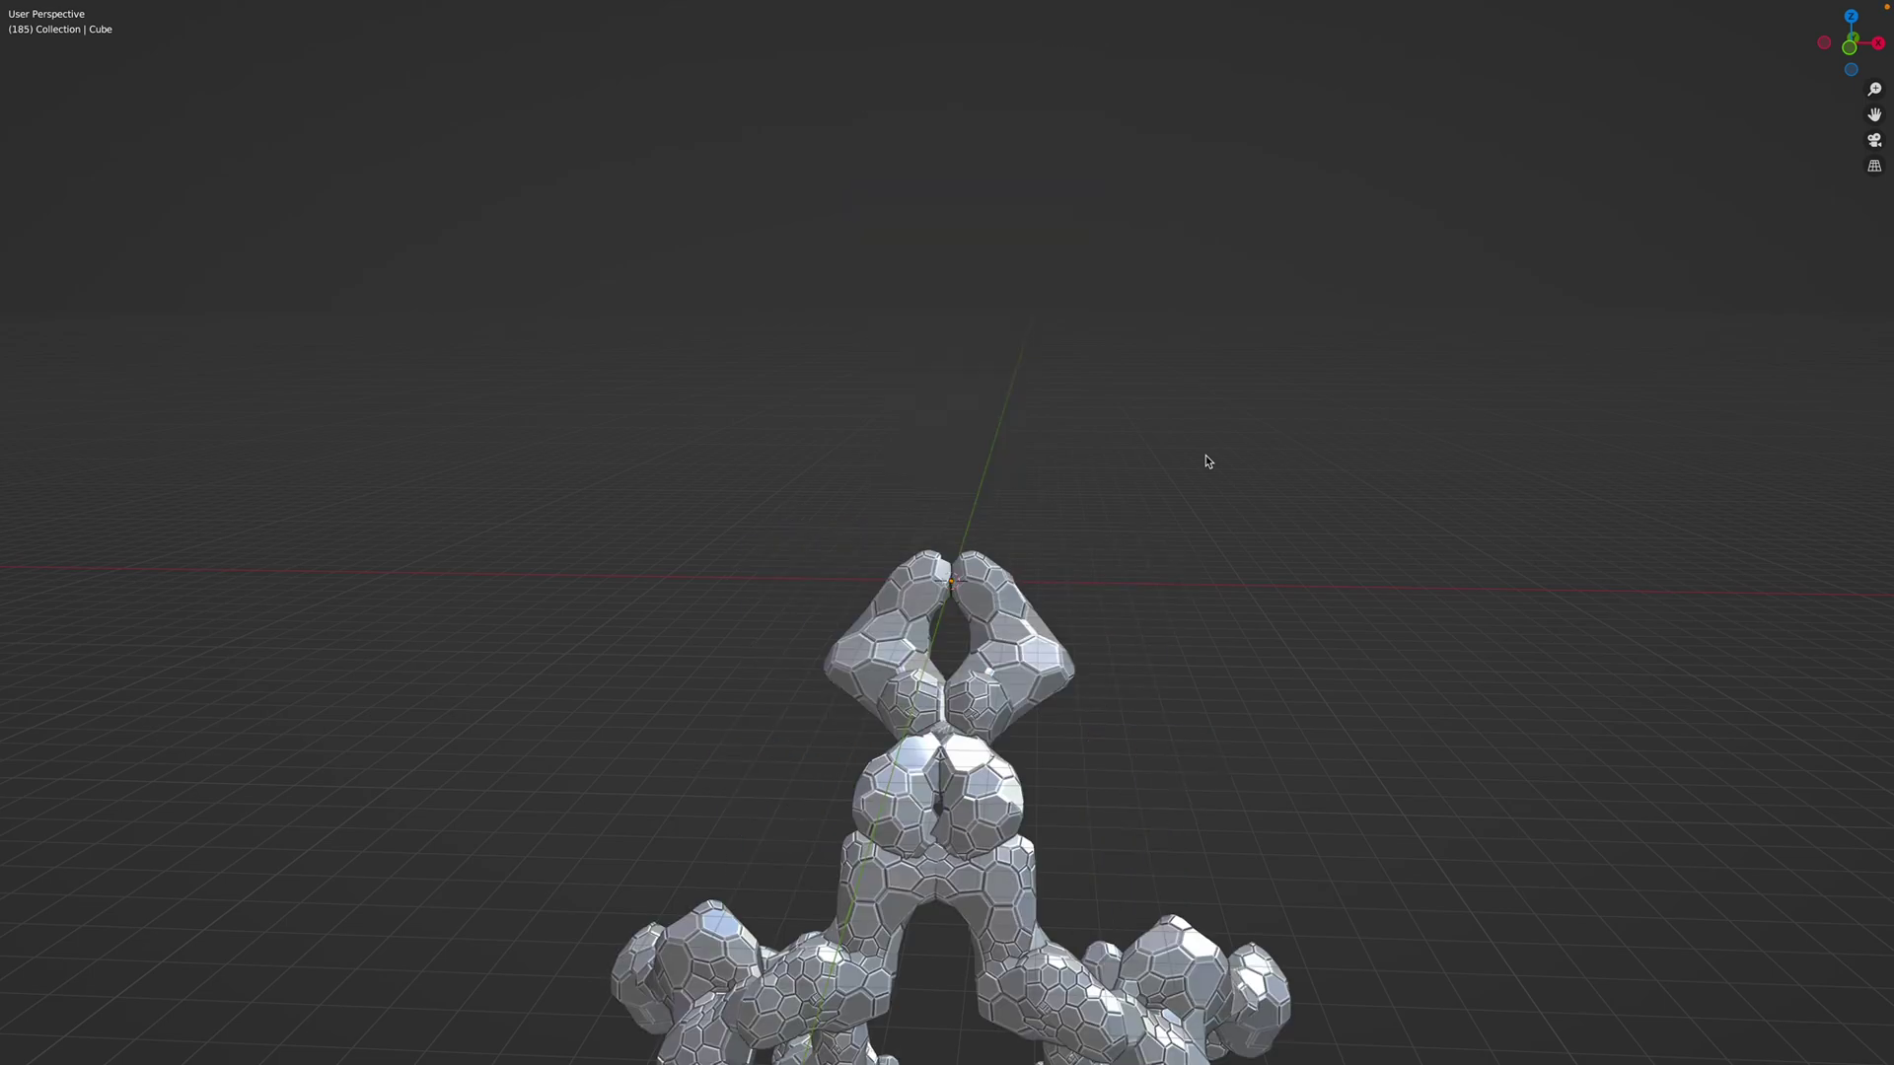
Step: Leave the full-screen viewport so the complete Layout workspace surrounds the mirrored random-walk mesh
middle_click_drag(1226, 469, 1015, 519)
key("ctrl+alt+space")
scroll(1074, 525, "down", 1)
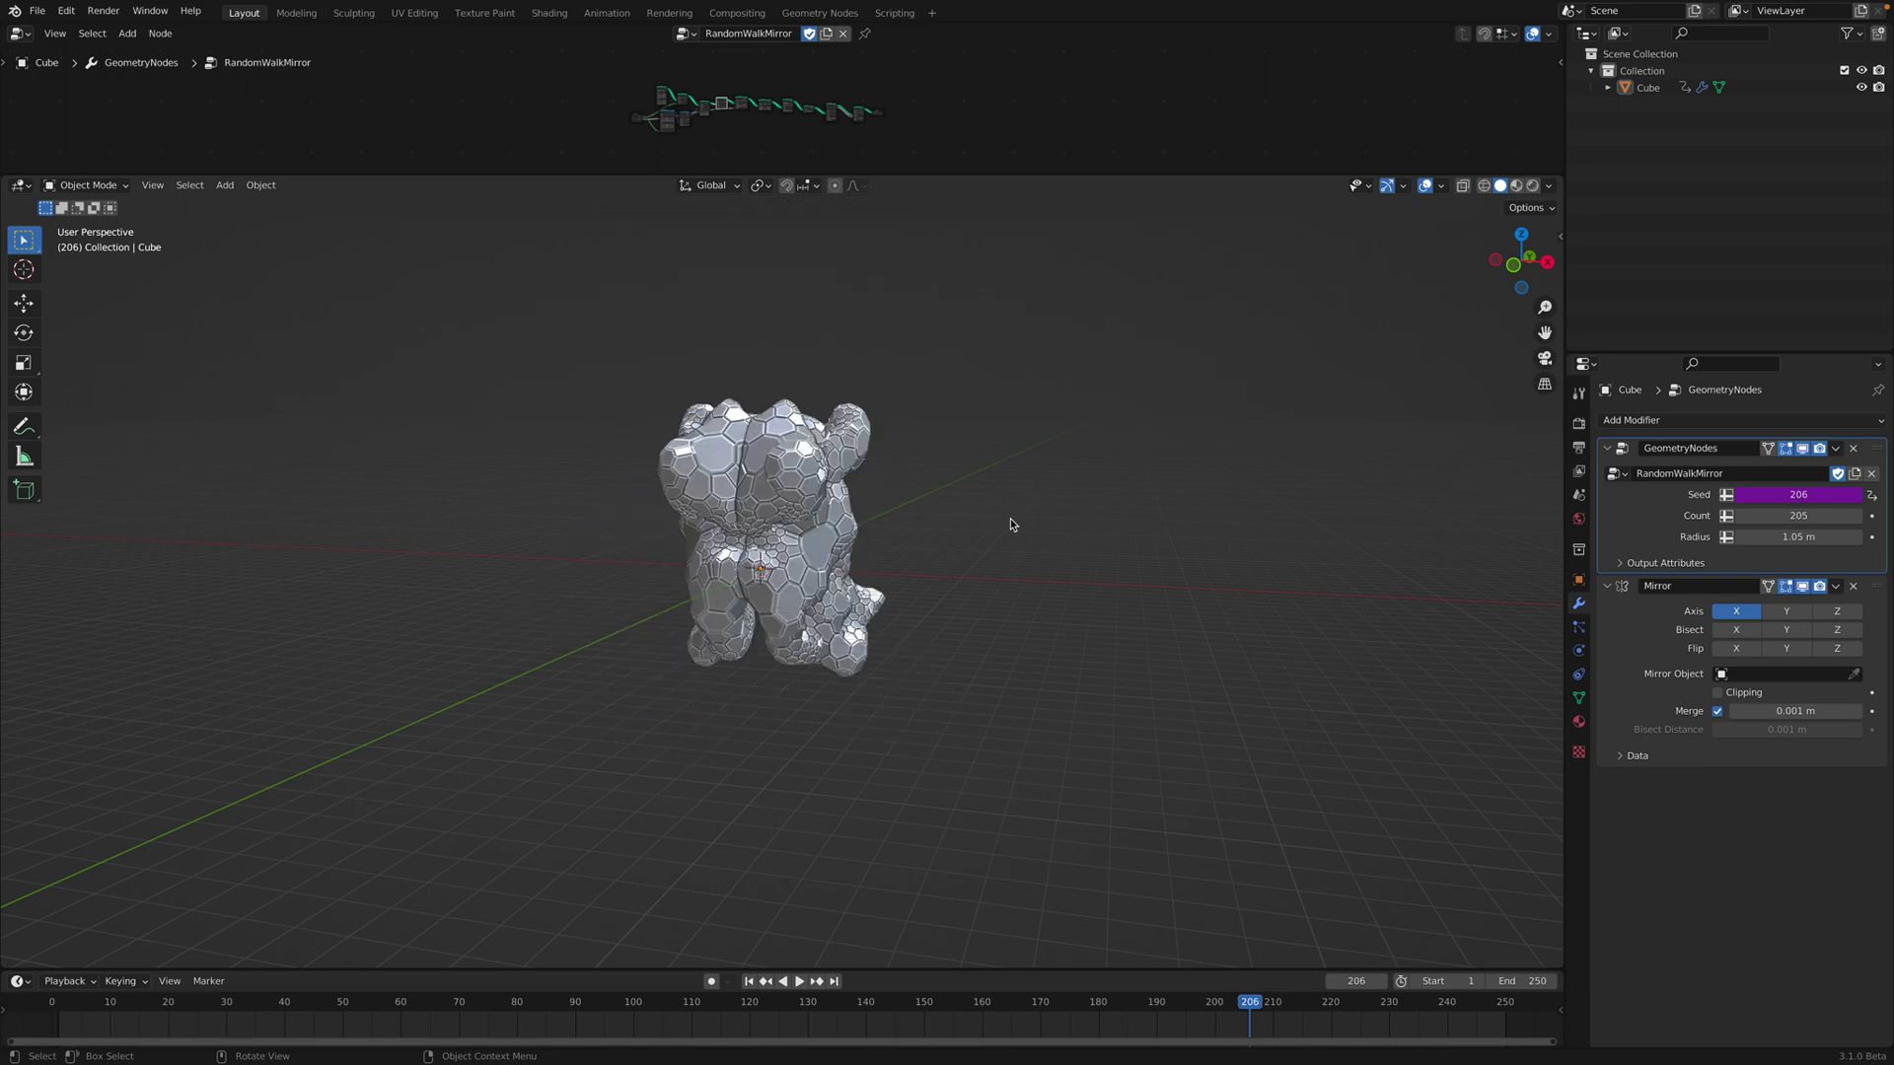
Step: Raise the RandomWalkMirror modifier's Count to 665 and its Radius to 1.21 m
middle_click_drag(1010, 524, 1448, 535)
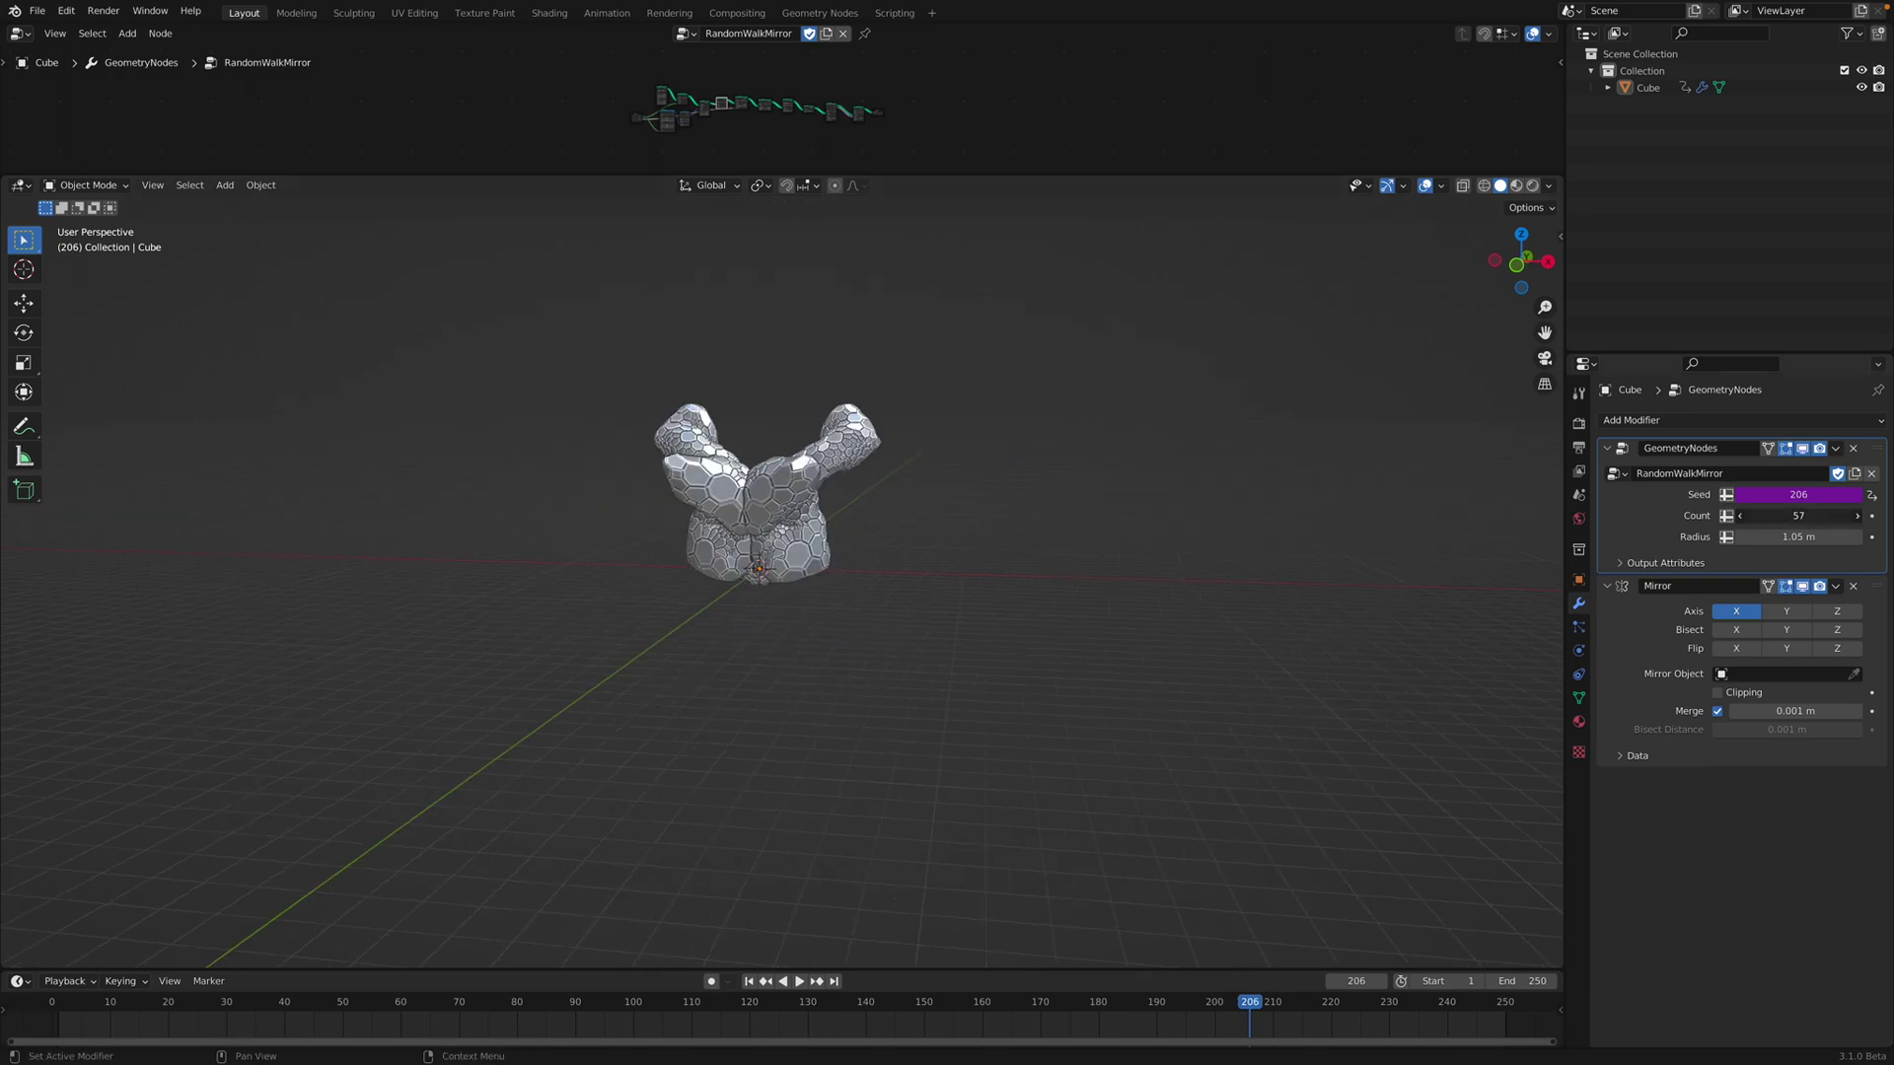
mouse_move(1798, 515)
left_mouse_down()
mouse_move(1864, 515)
mouse_move(1729, 537)
mouse_move(1820, 537)
mouse_move(1800, 537)
mouse_move(1834, 516)
left_mouse_up()
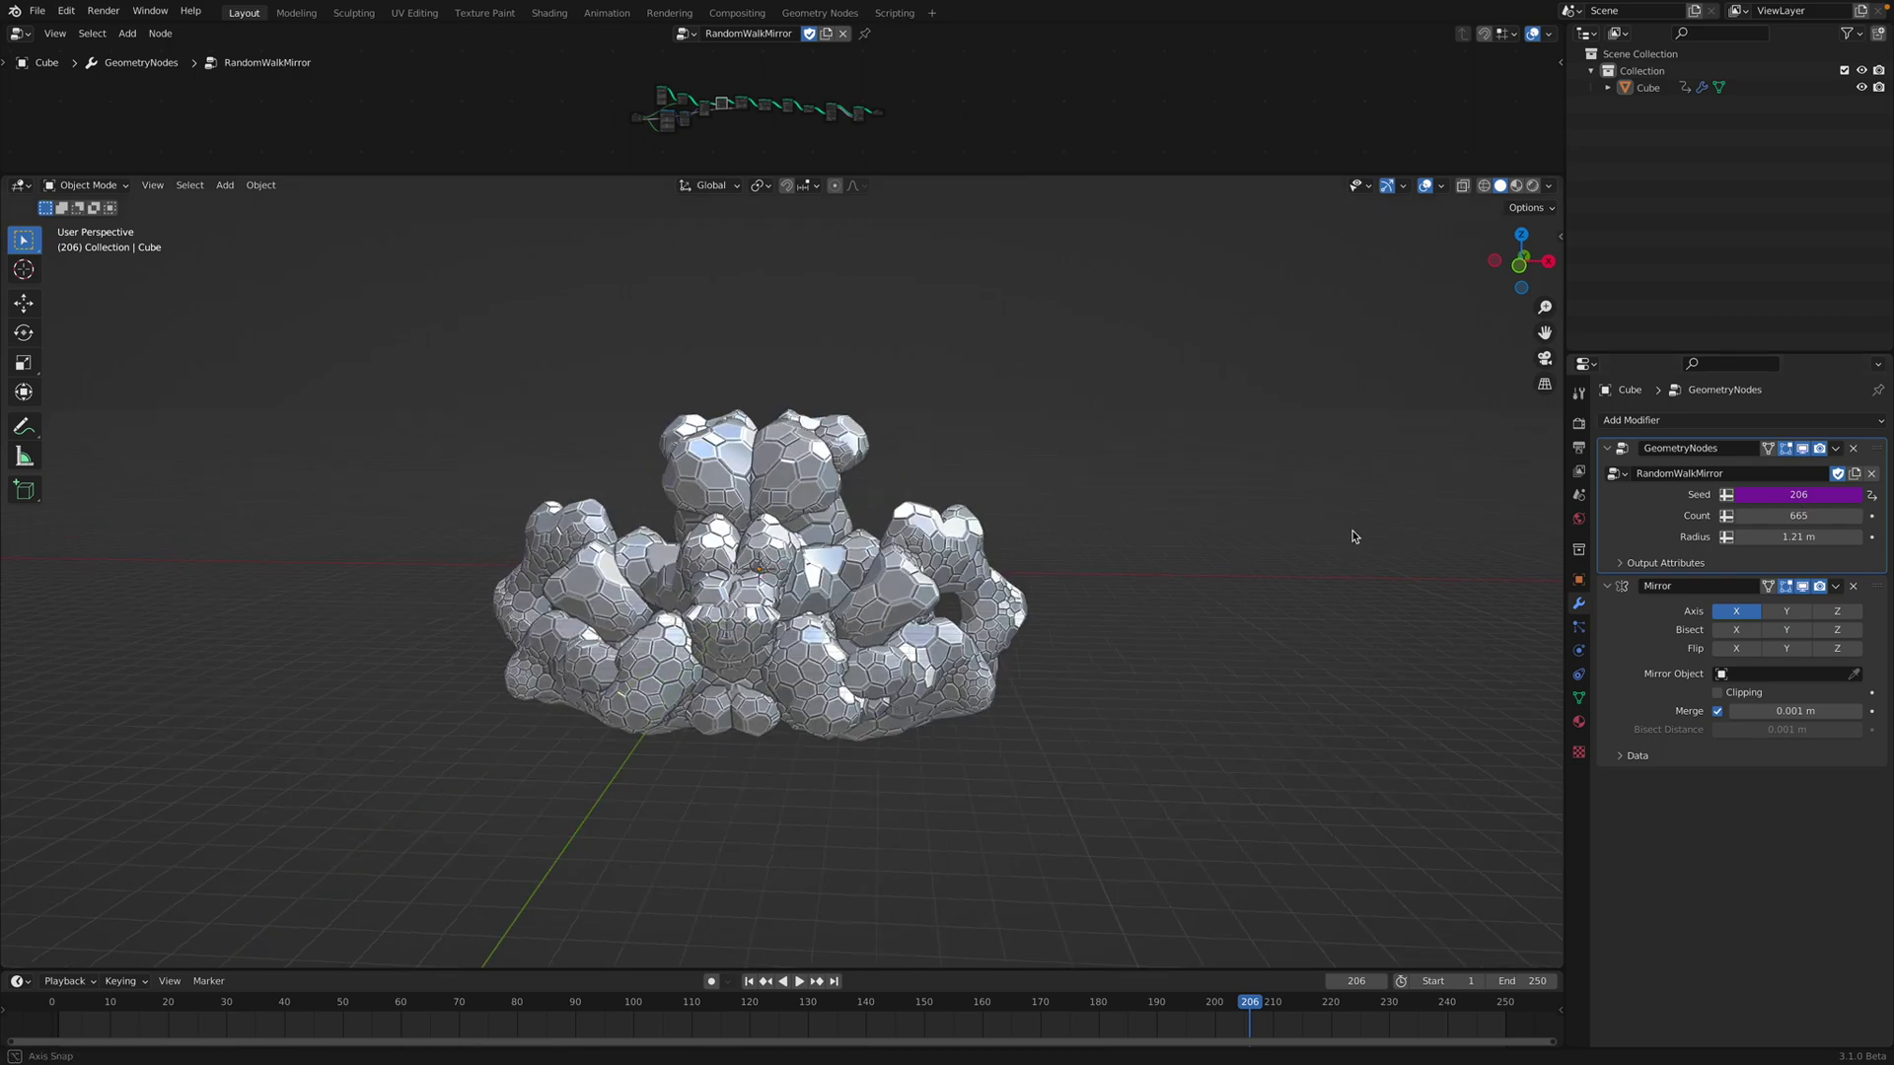
middle_click_drag(789, 572, 759, 616)
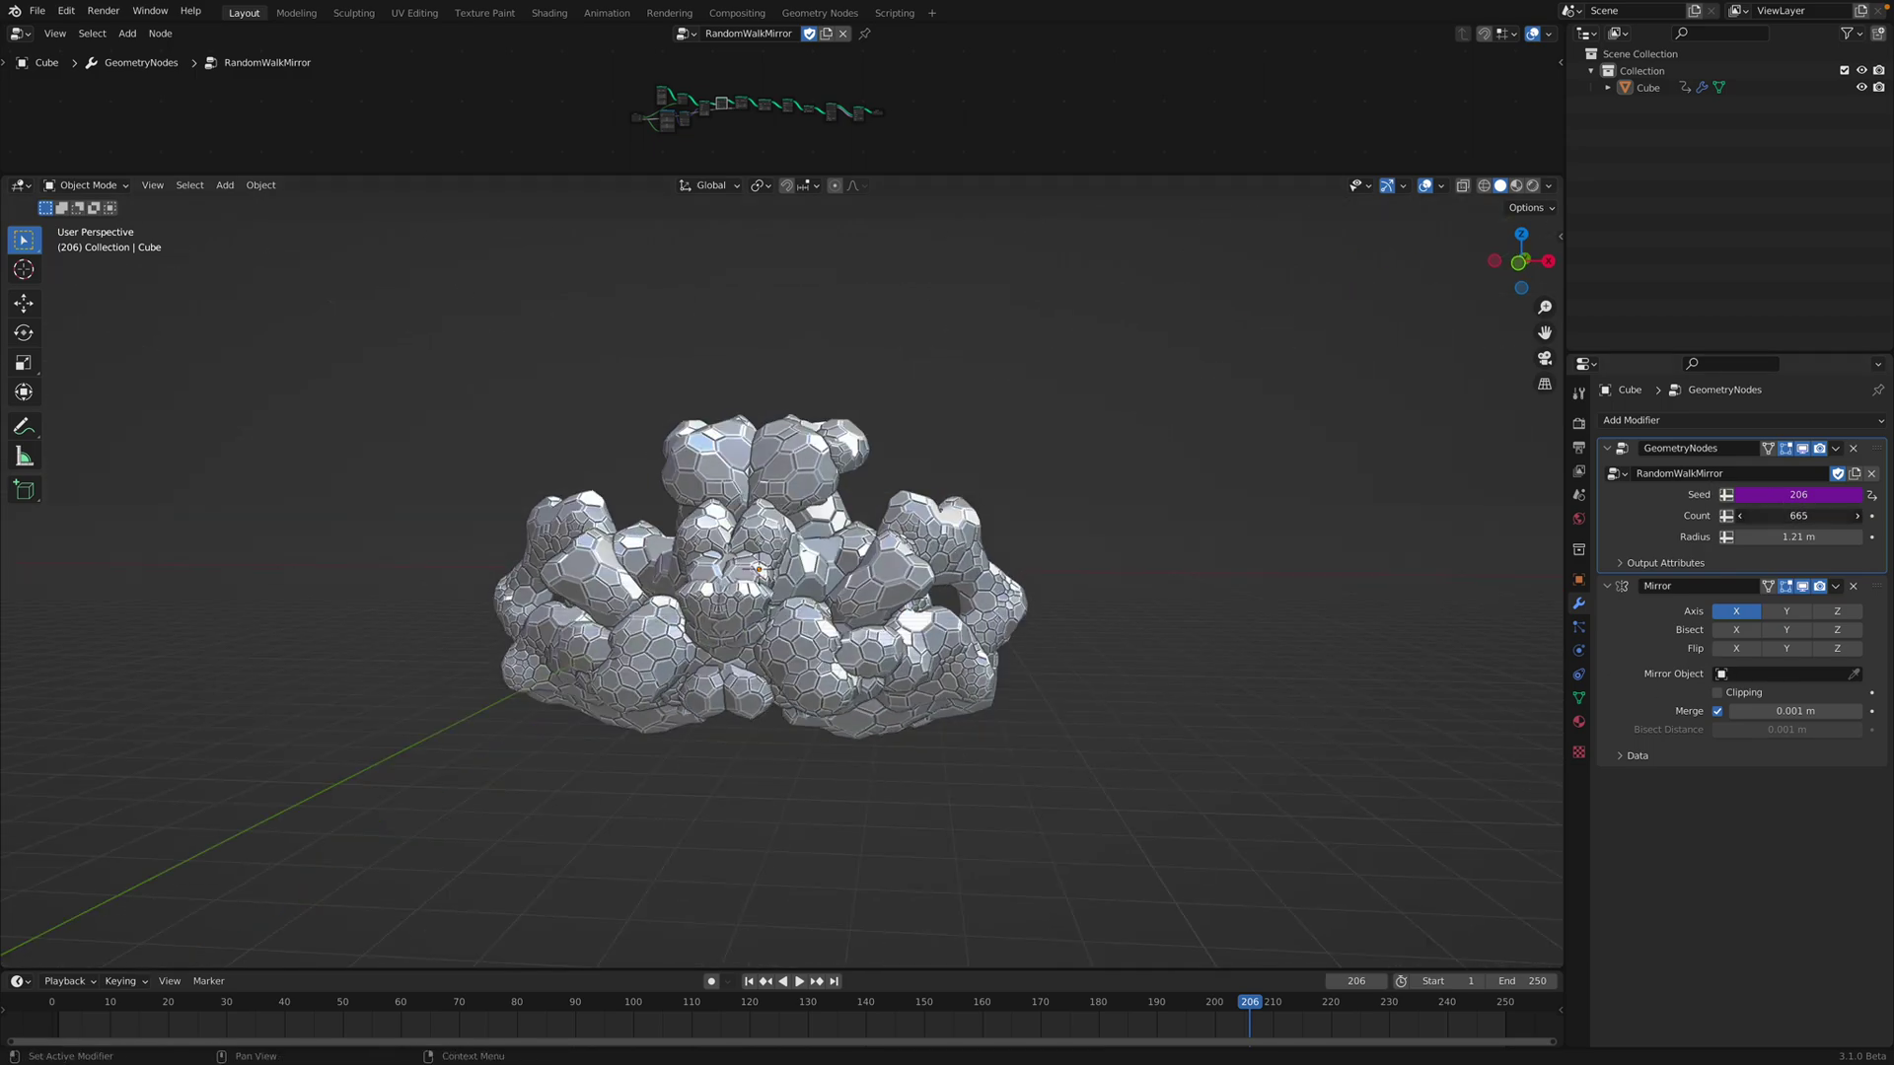
Step: Play the animation to frame 236 for another seed, and set Count to 513 and Radius to 0.97 m
key("space")
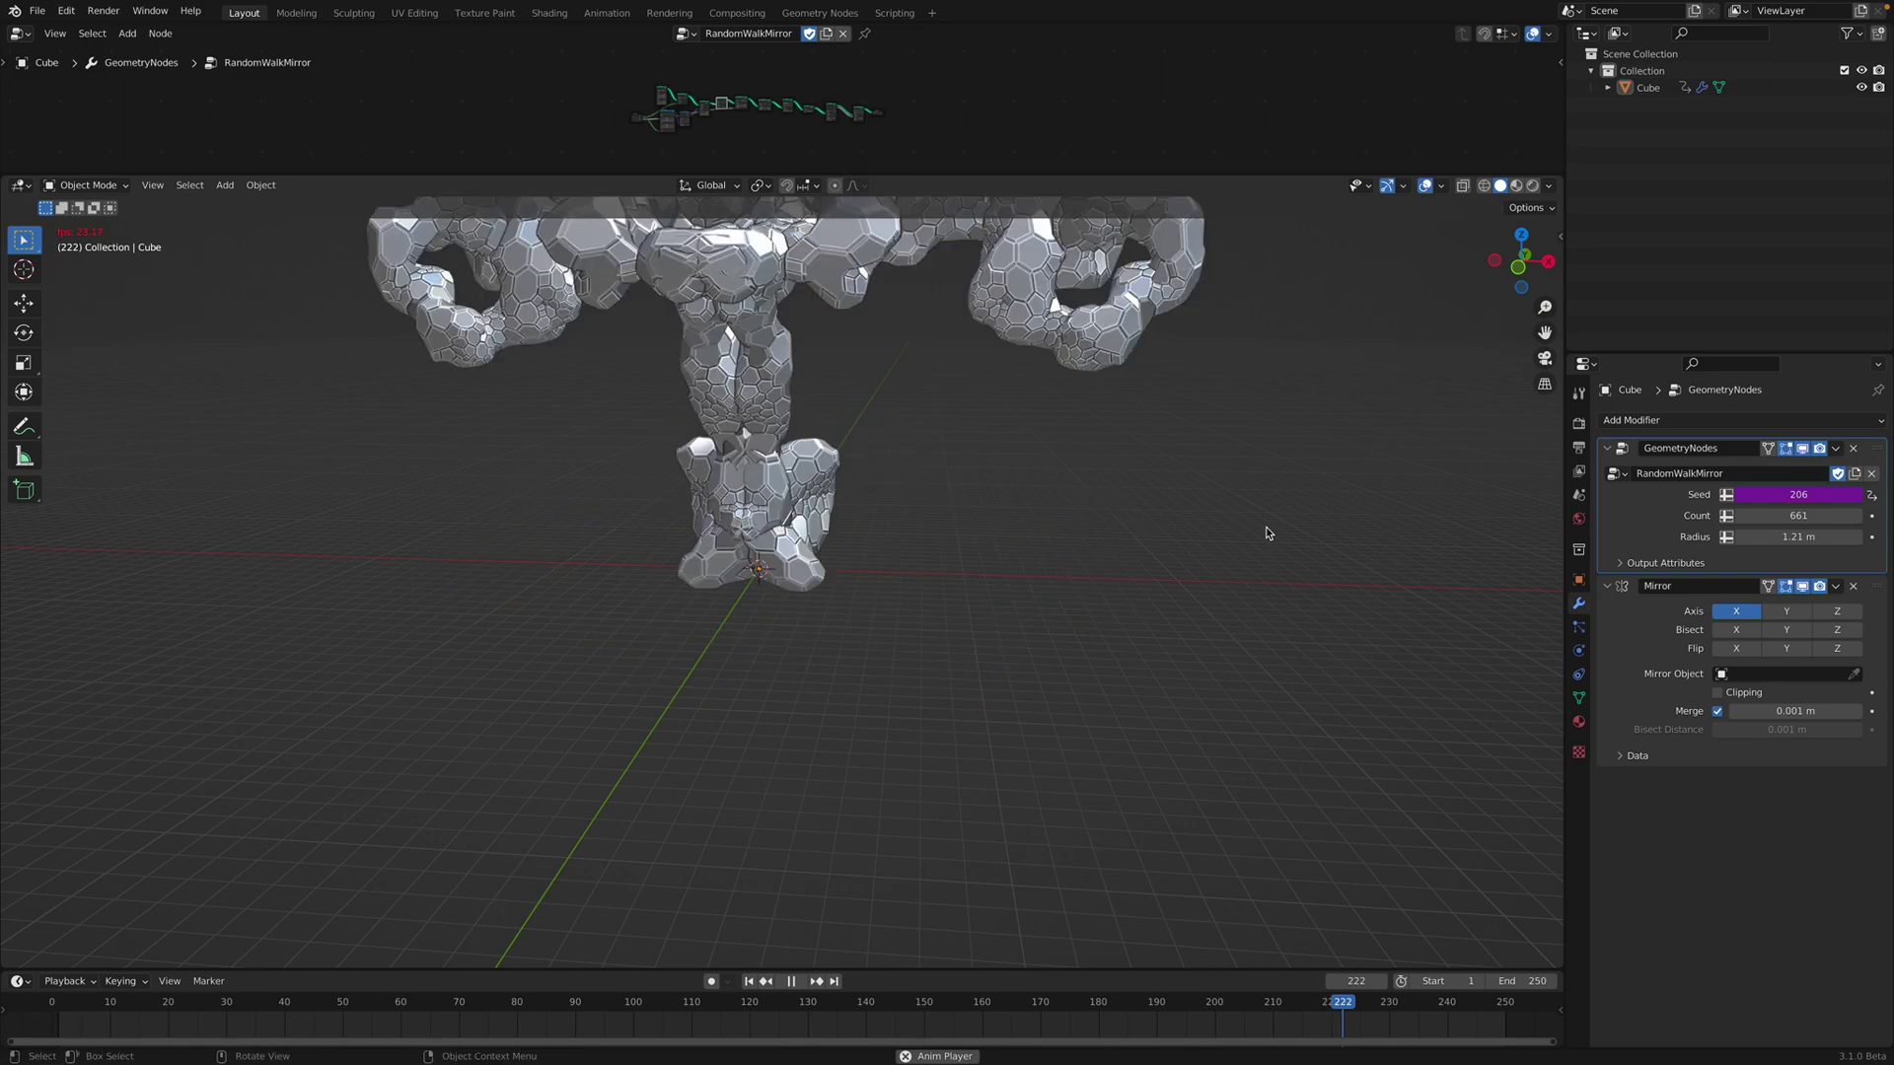
key("space")
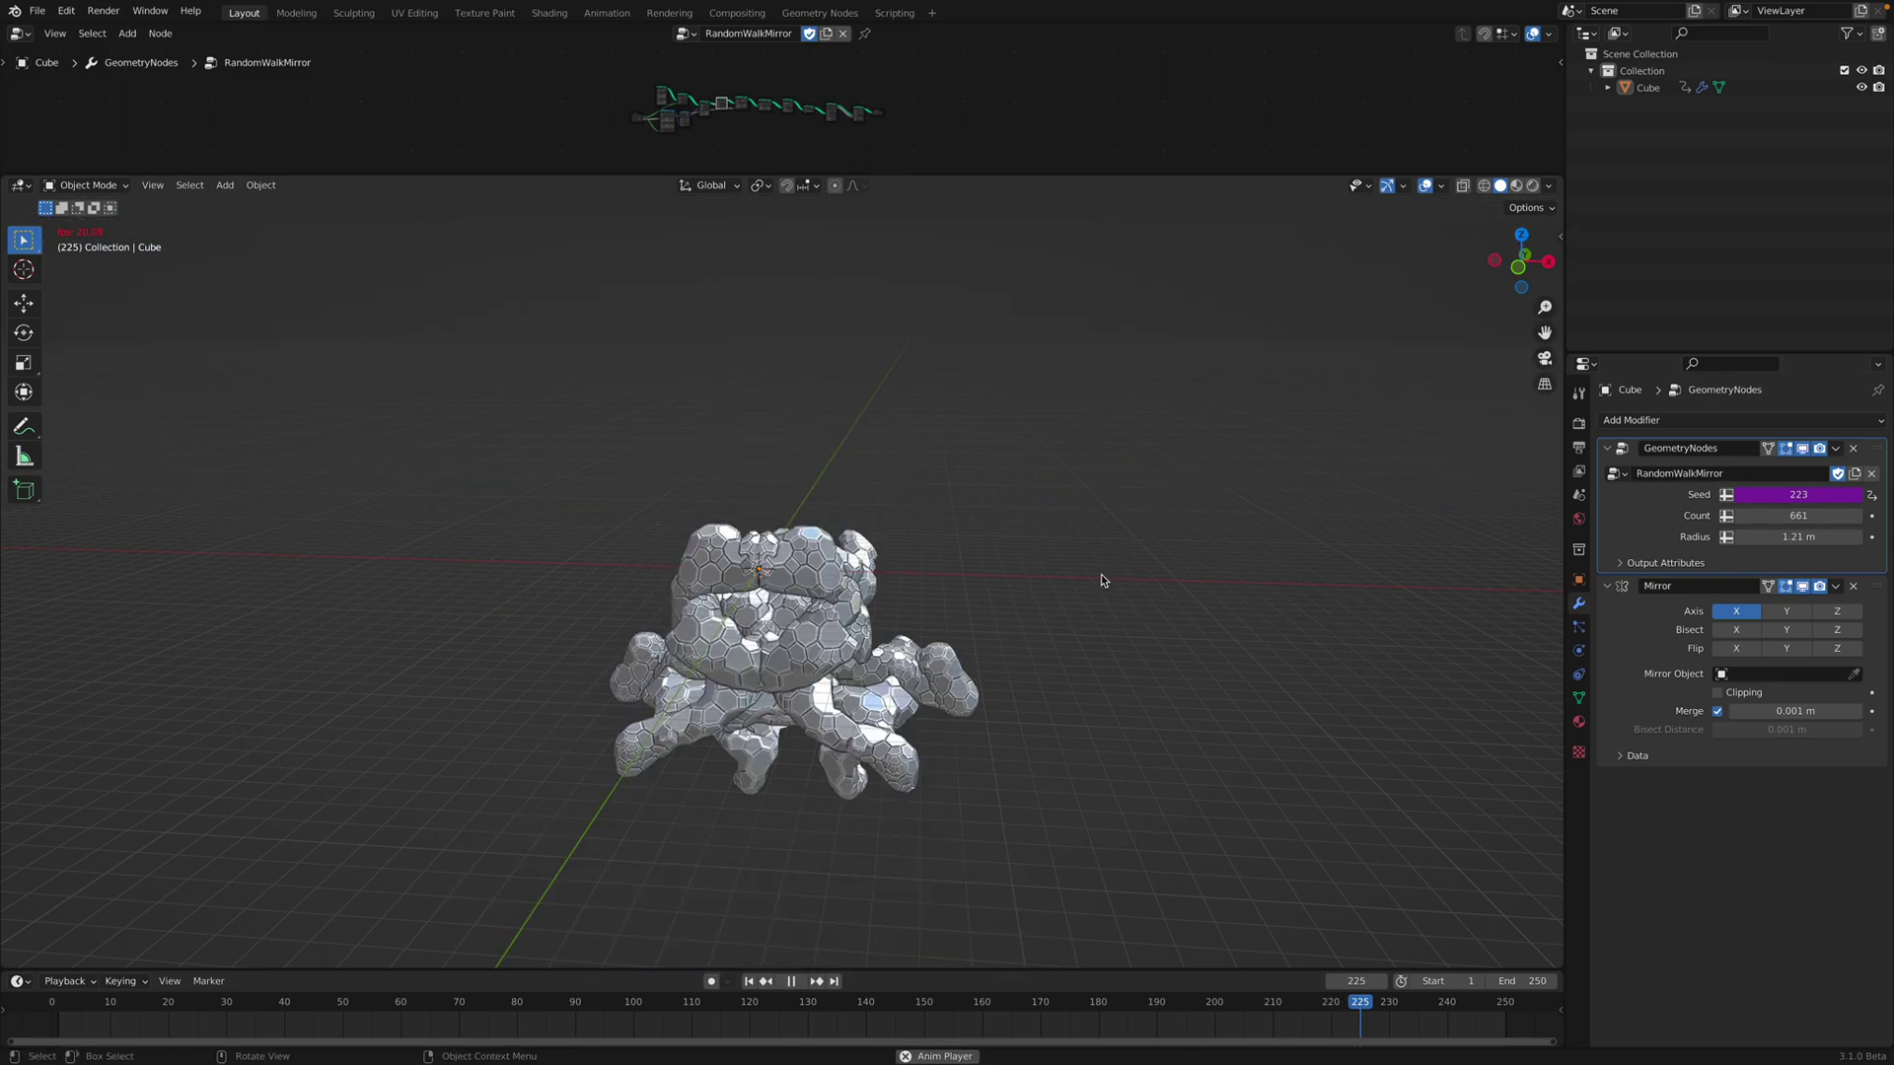
left_click_drag(1798, 520, 1696, 520)
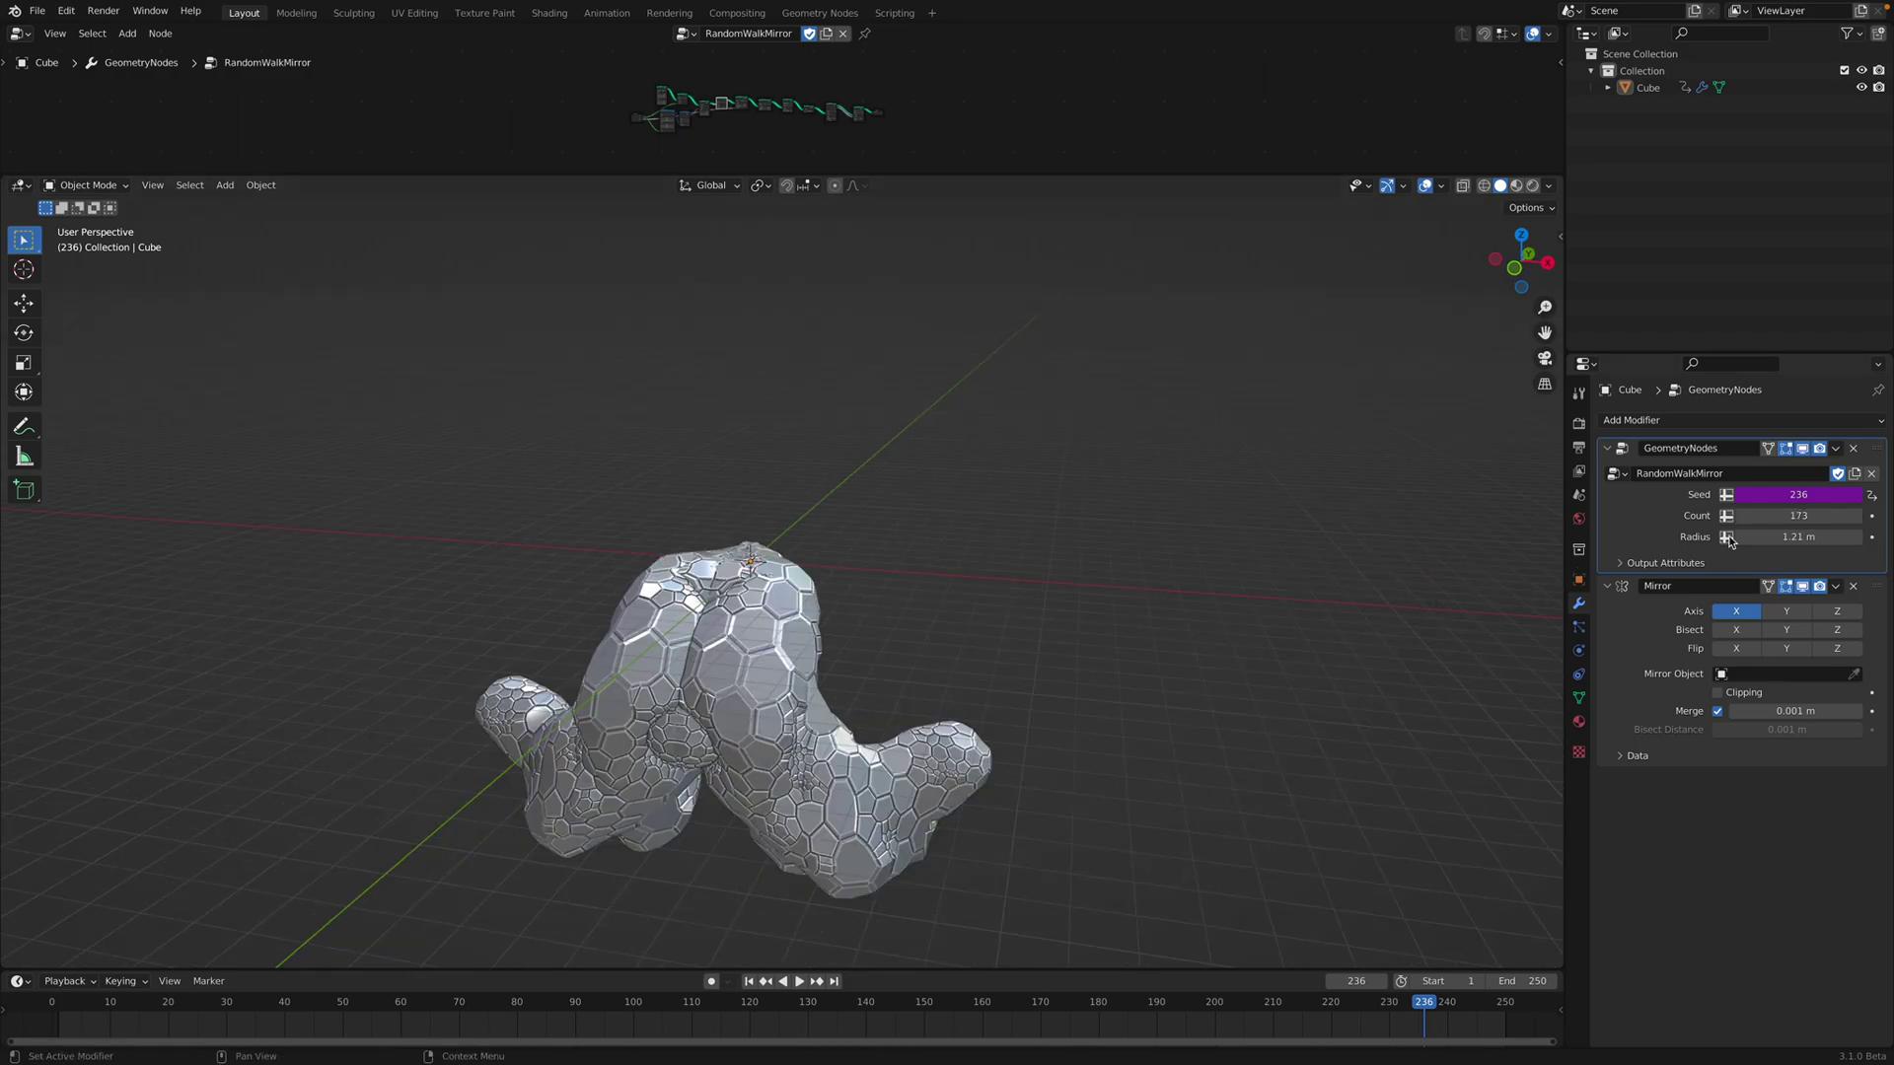
middle_click_drag(1128, 661, 1139, 560, "shift")
mouse_move(1790, 512)
left_mouse_down()
mouse_move(1751, 514)
mouse_move(1864, 515)
mouse_move(1662, 549)
mouse_move(1765, 537)
left_mouse_up()
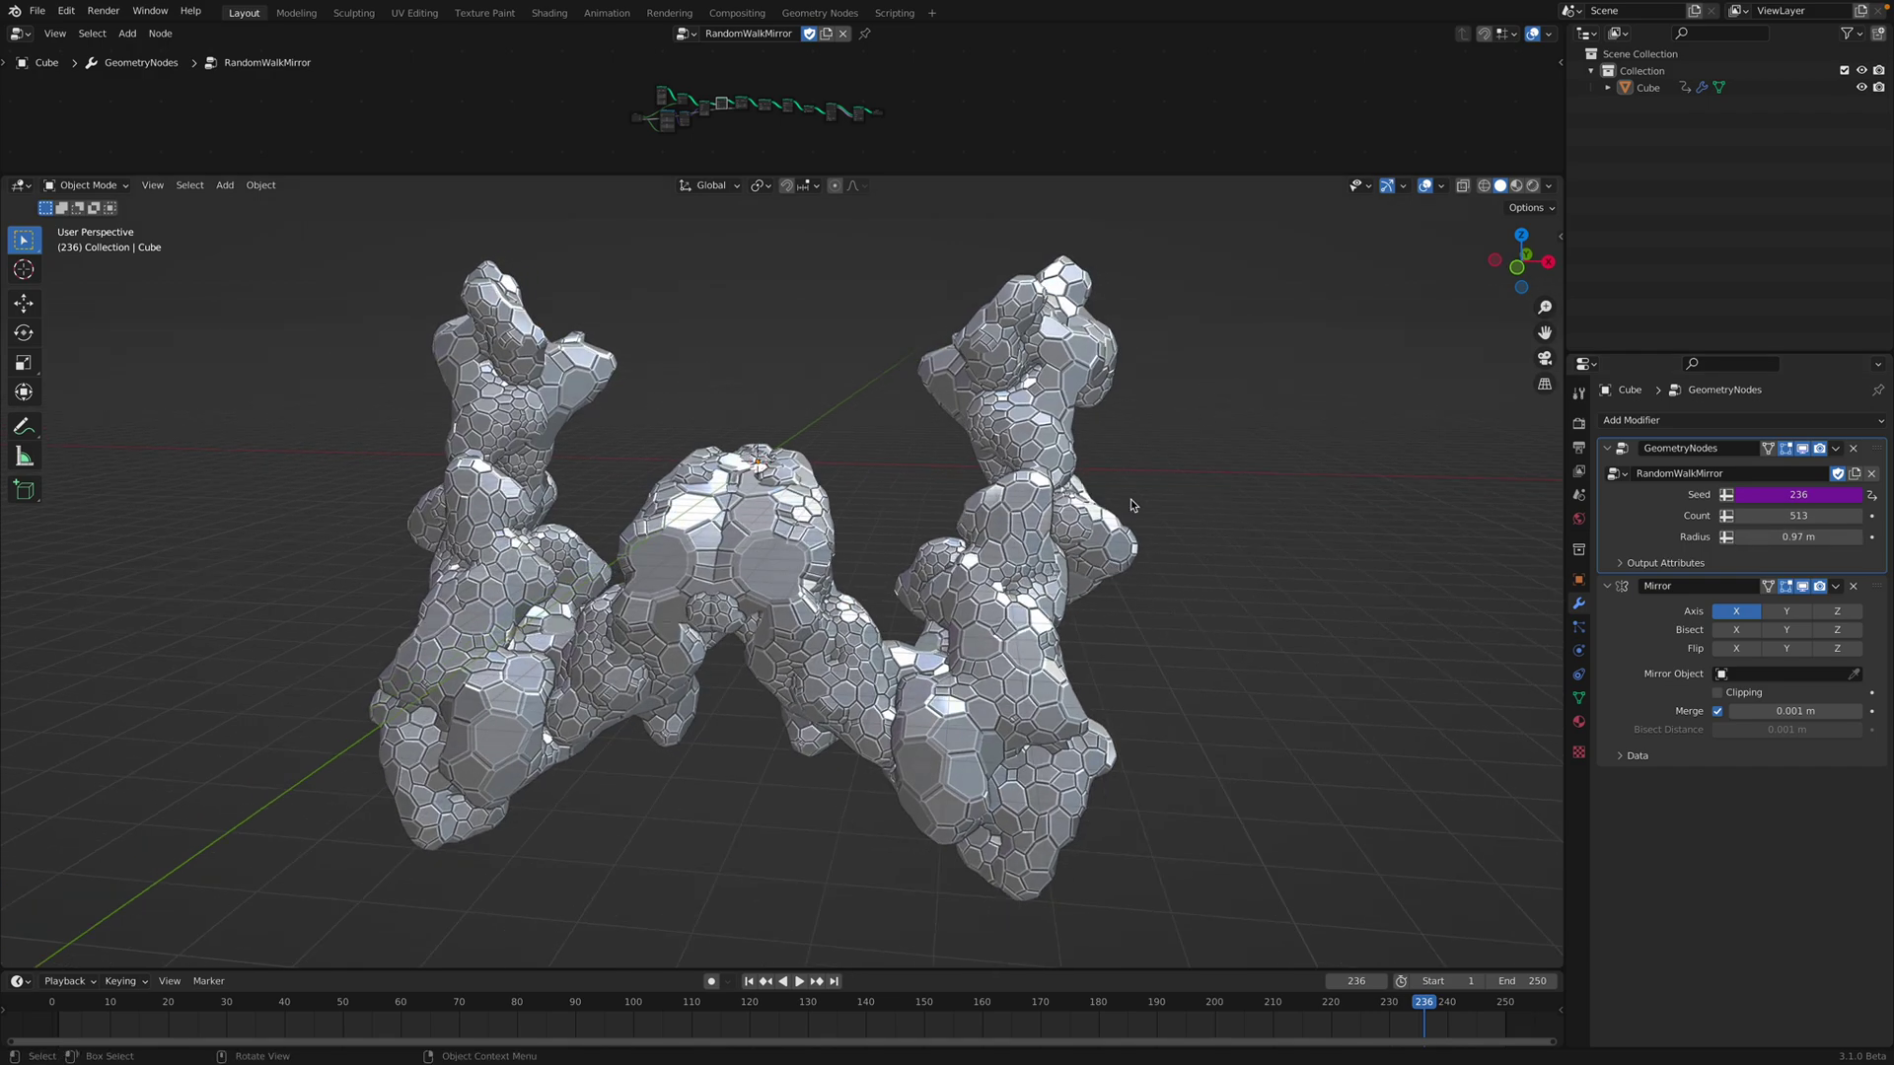
Step: Enable X bisect in the Mirror modifier and advance the animation to frame 249 to view another mirrored shape
left_click(1749, 630)
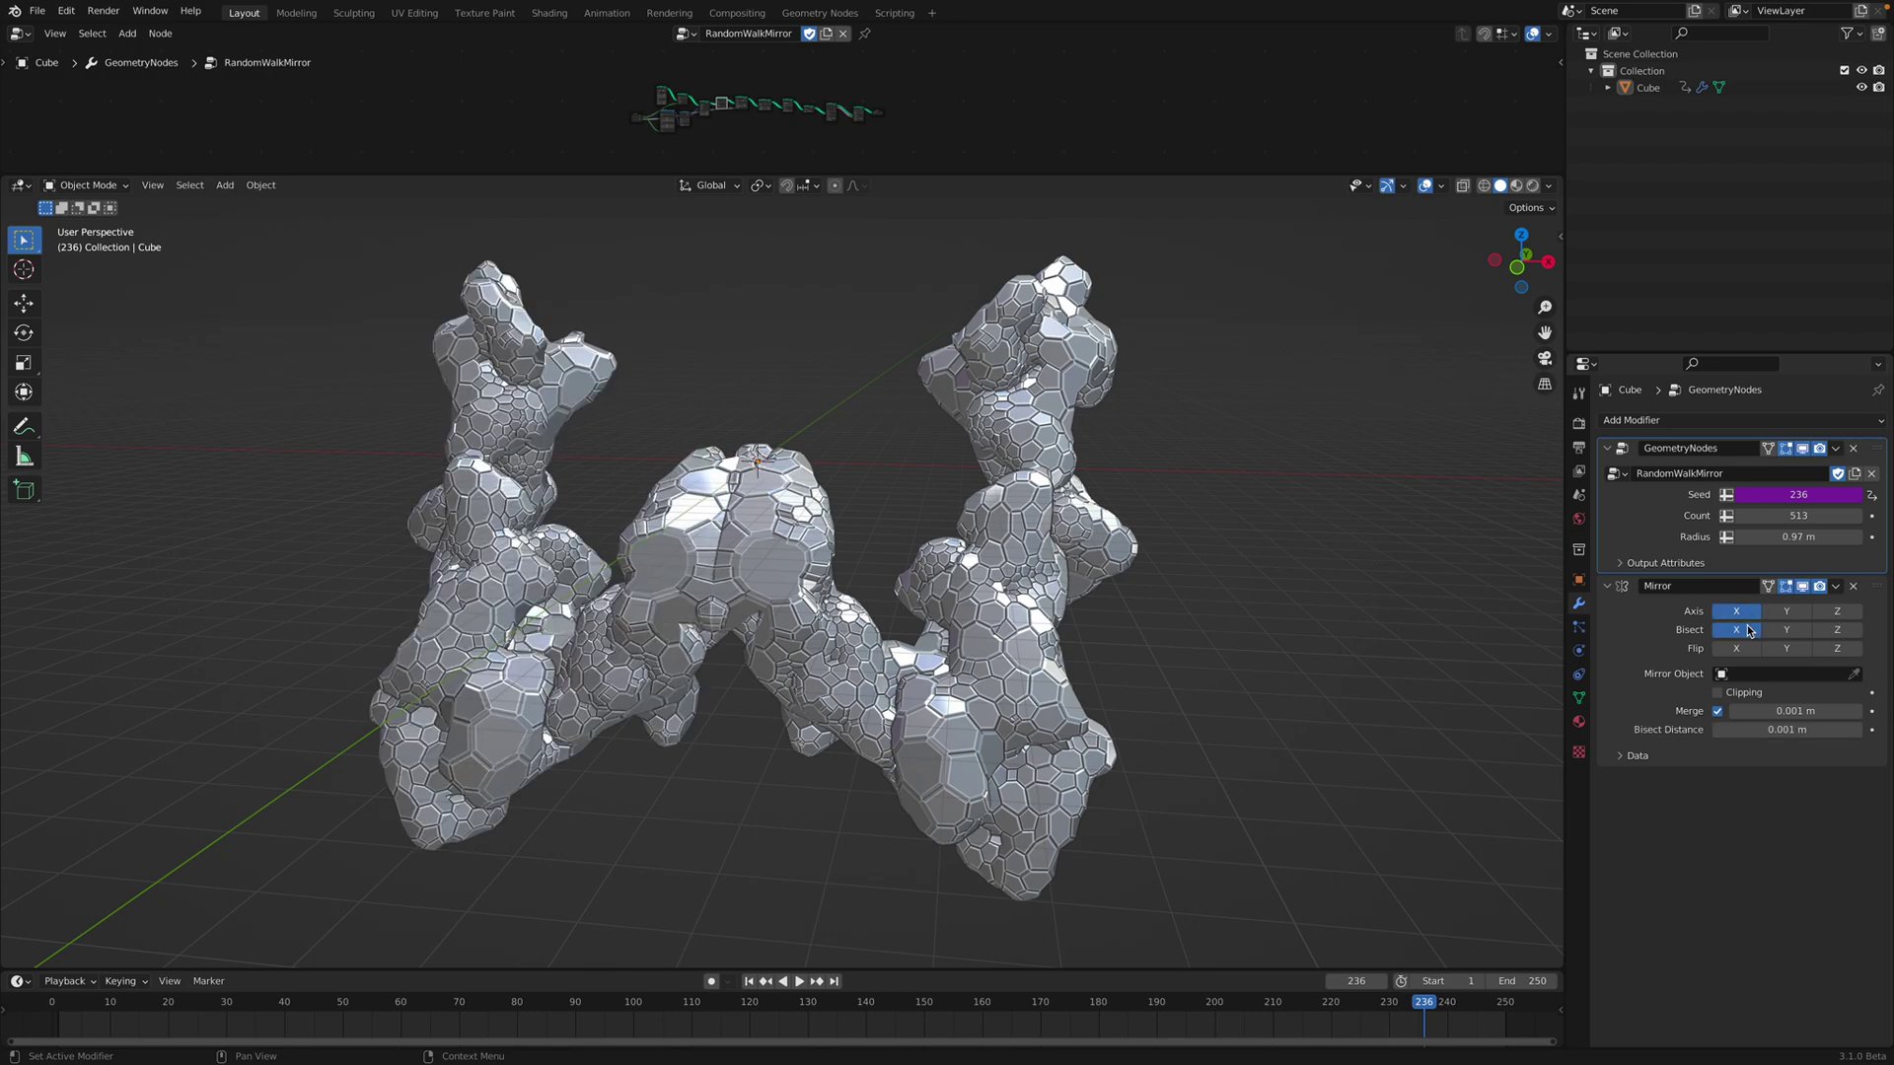
left_click(1735, 629)
mouse_move(1115, 538)
middle_mouse_down()
mouse_move(1141, 512)
mouse_move(1133, 562)
mouse_move(1114, 523)
middle_mouse_up()
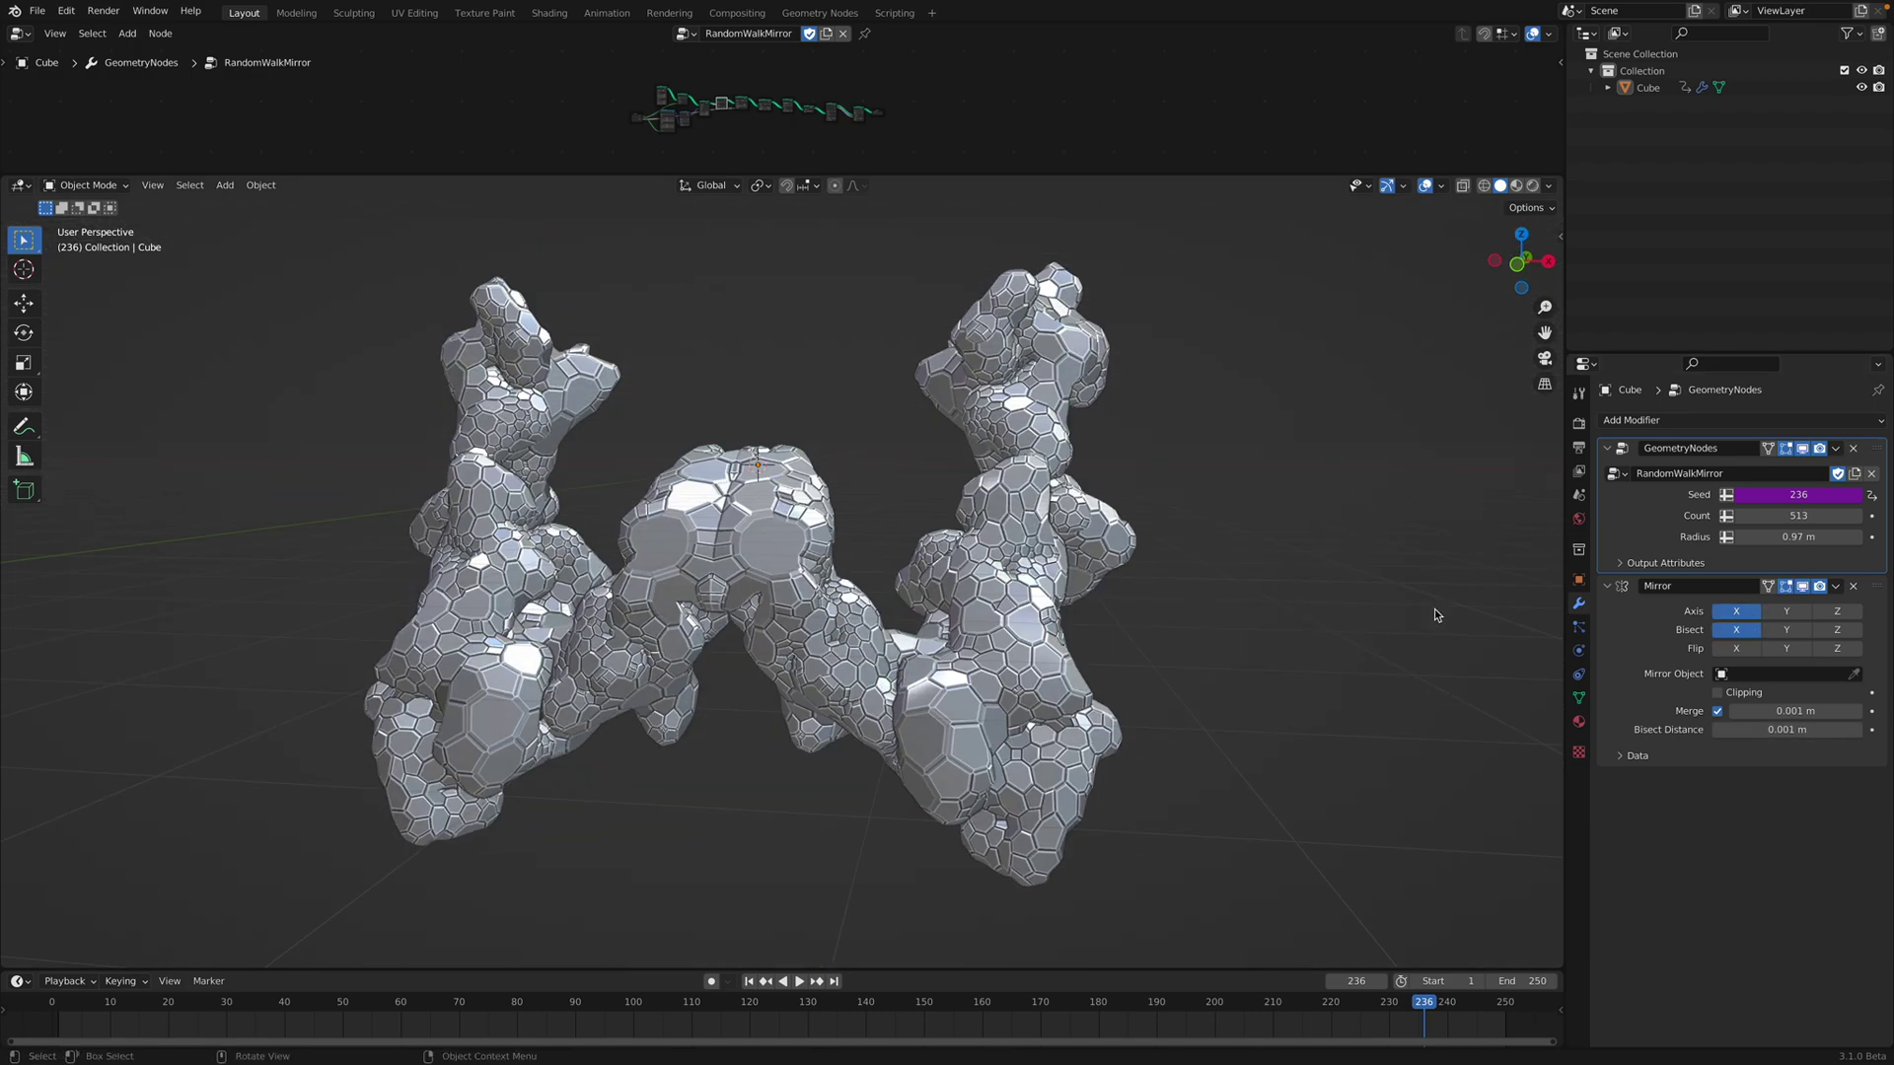
scroll(1134, 555, "down", 2)
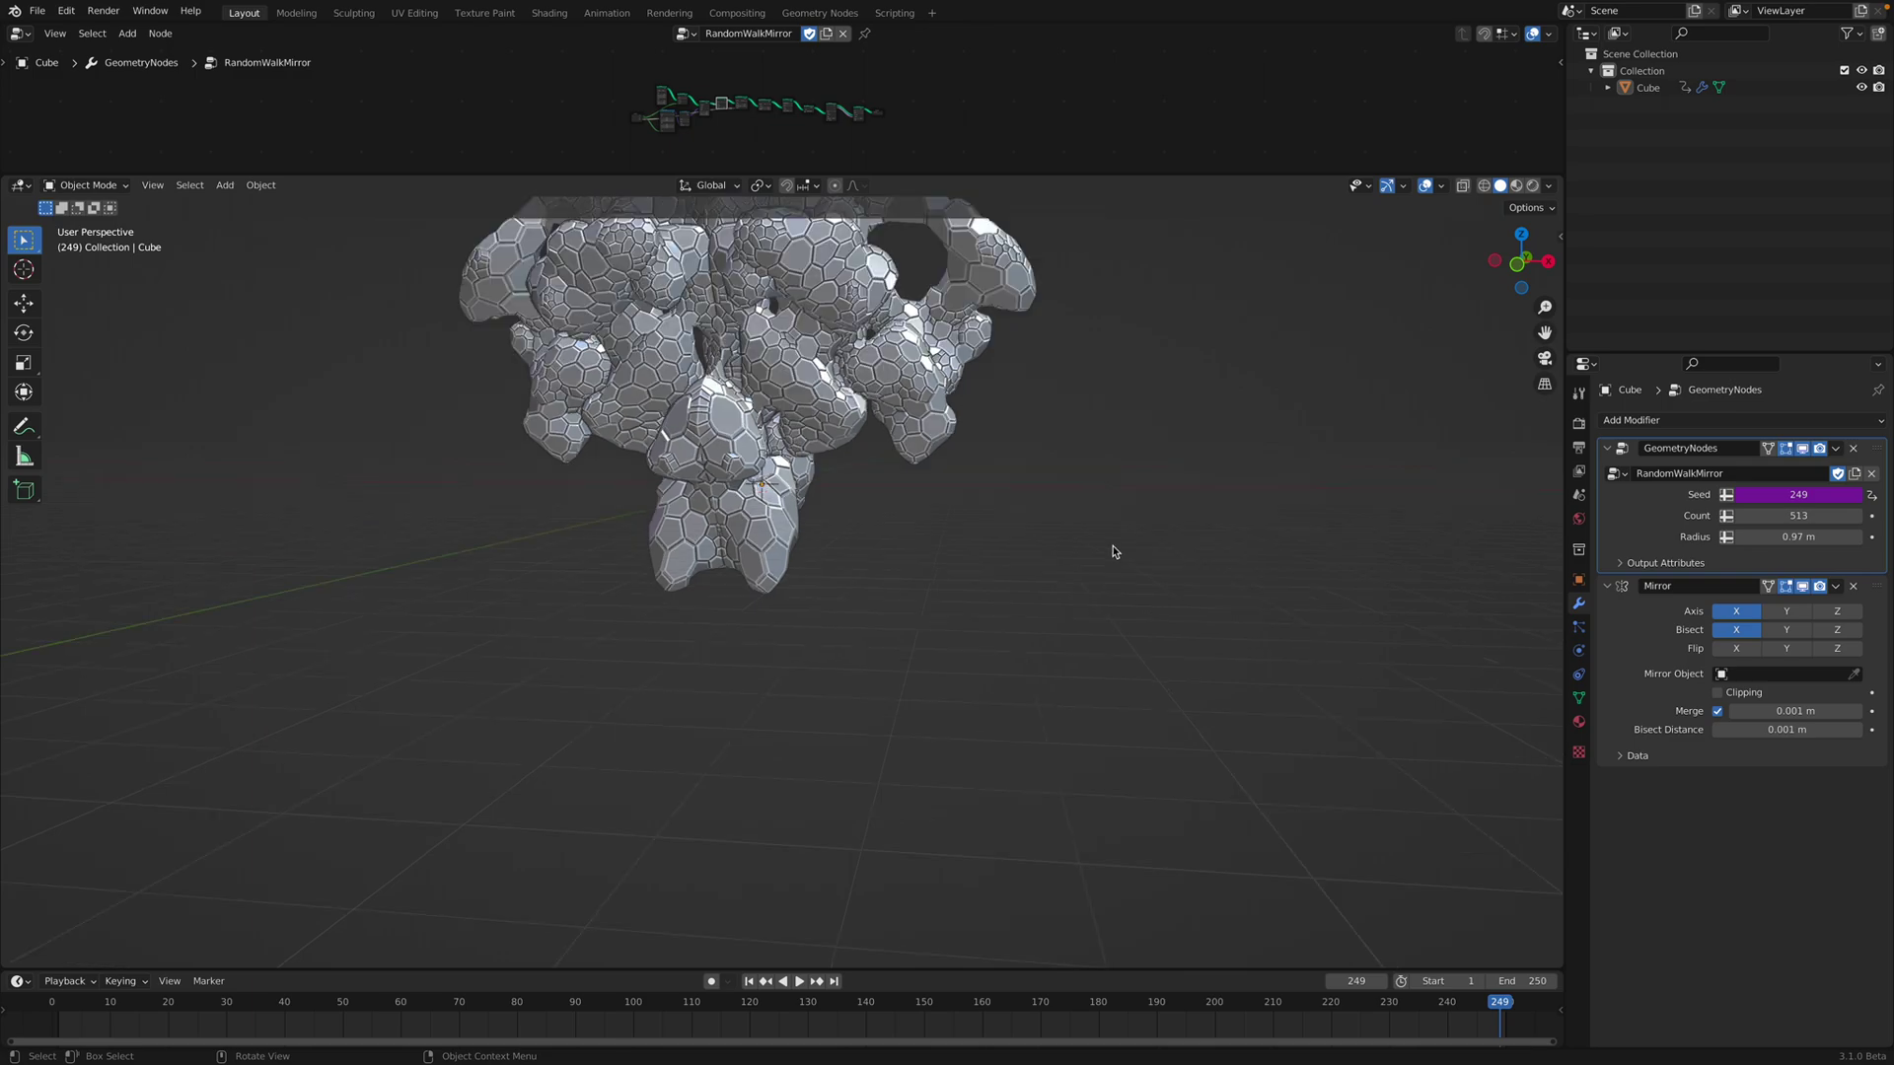
key("z")
mouse_move(1060, 434)
middle_mouse_down("shift")
mouse_move(1108, 591)
mouse_move(1121, 576)
middle_mouse_up("shift")
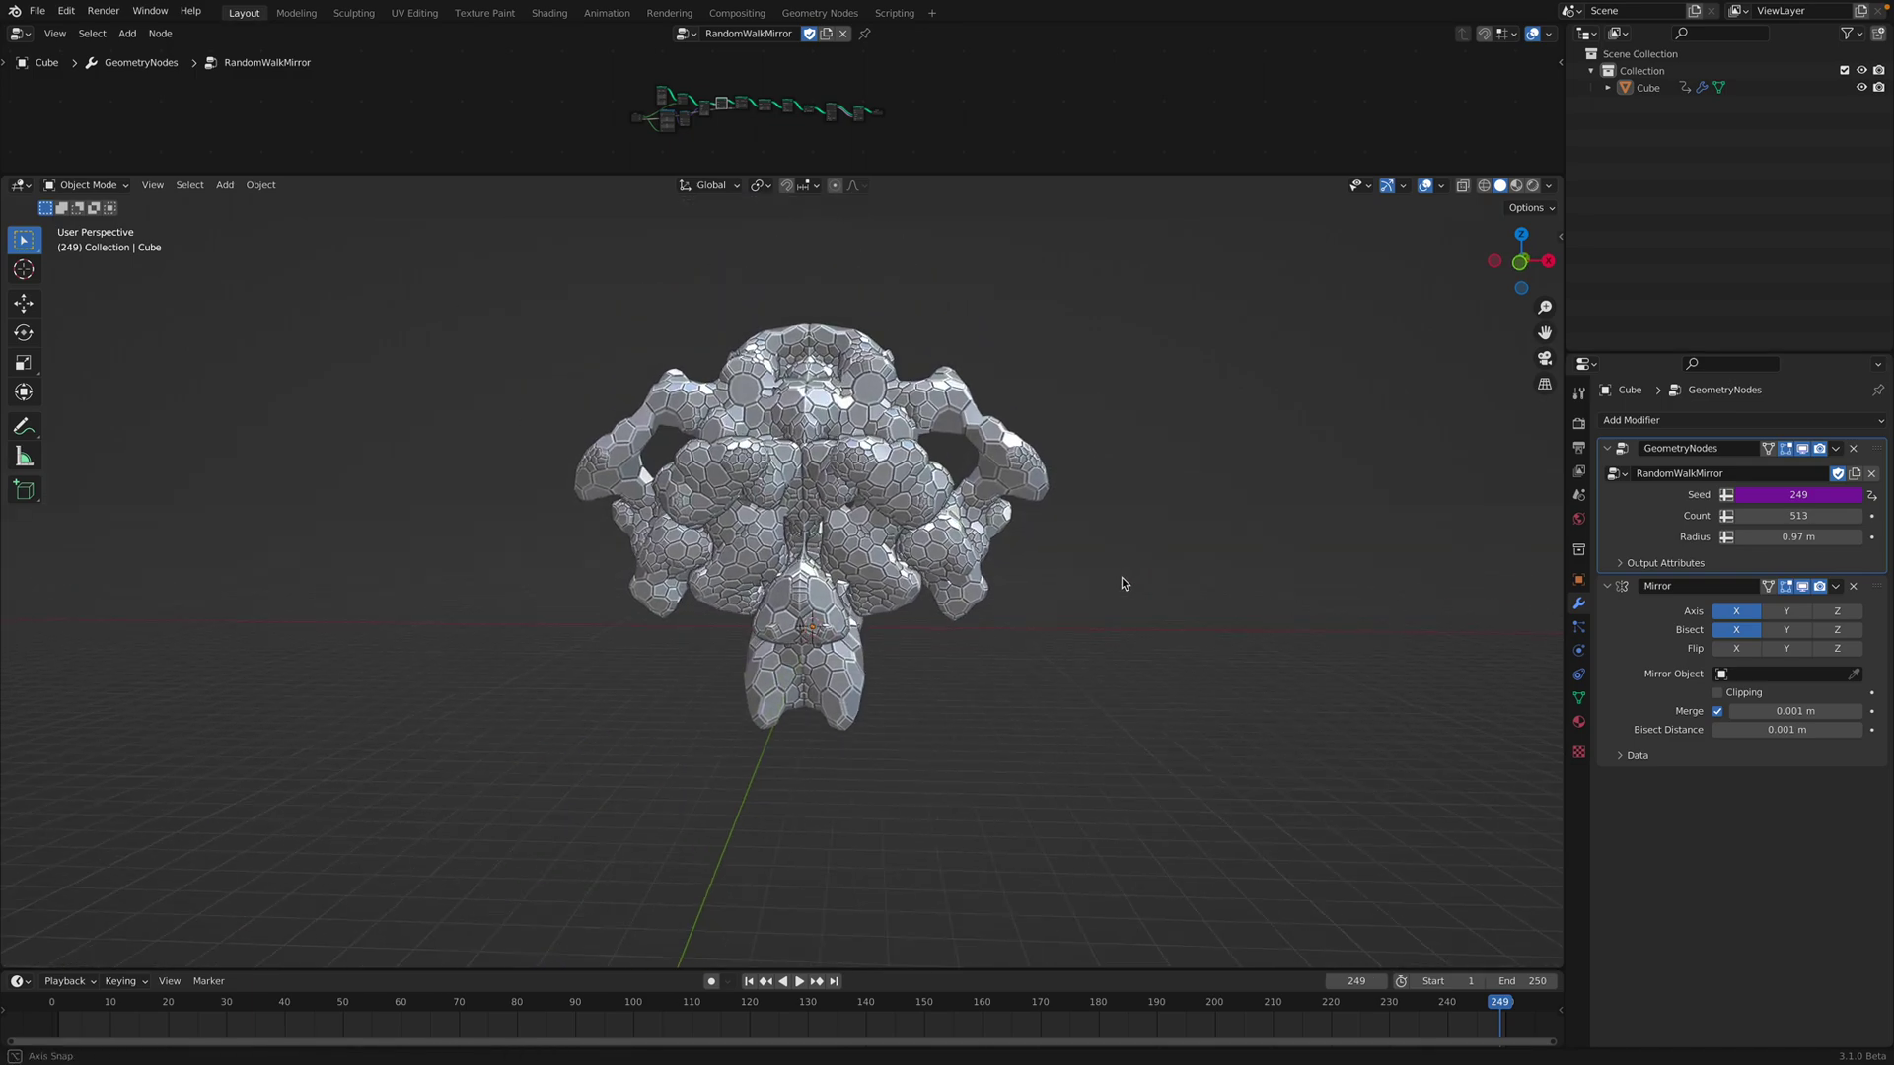
Step: Enlarge the node editor area, save the file, and bring the RandomWalkMirror nodes into view
left_click_drag(1080, 178, 1077, 446)
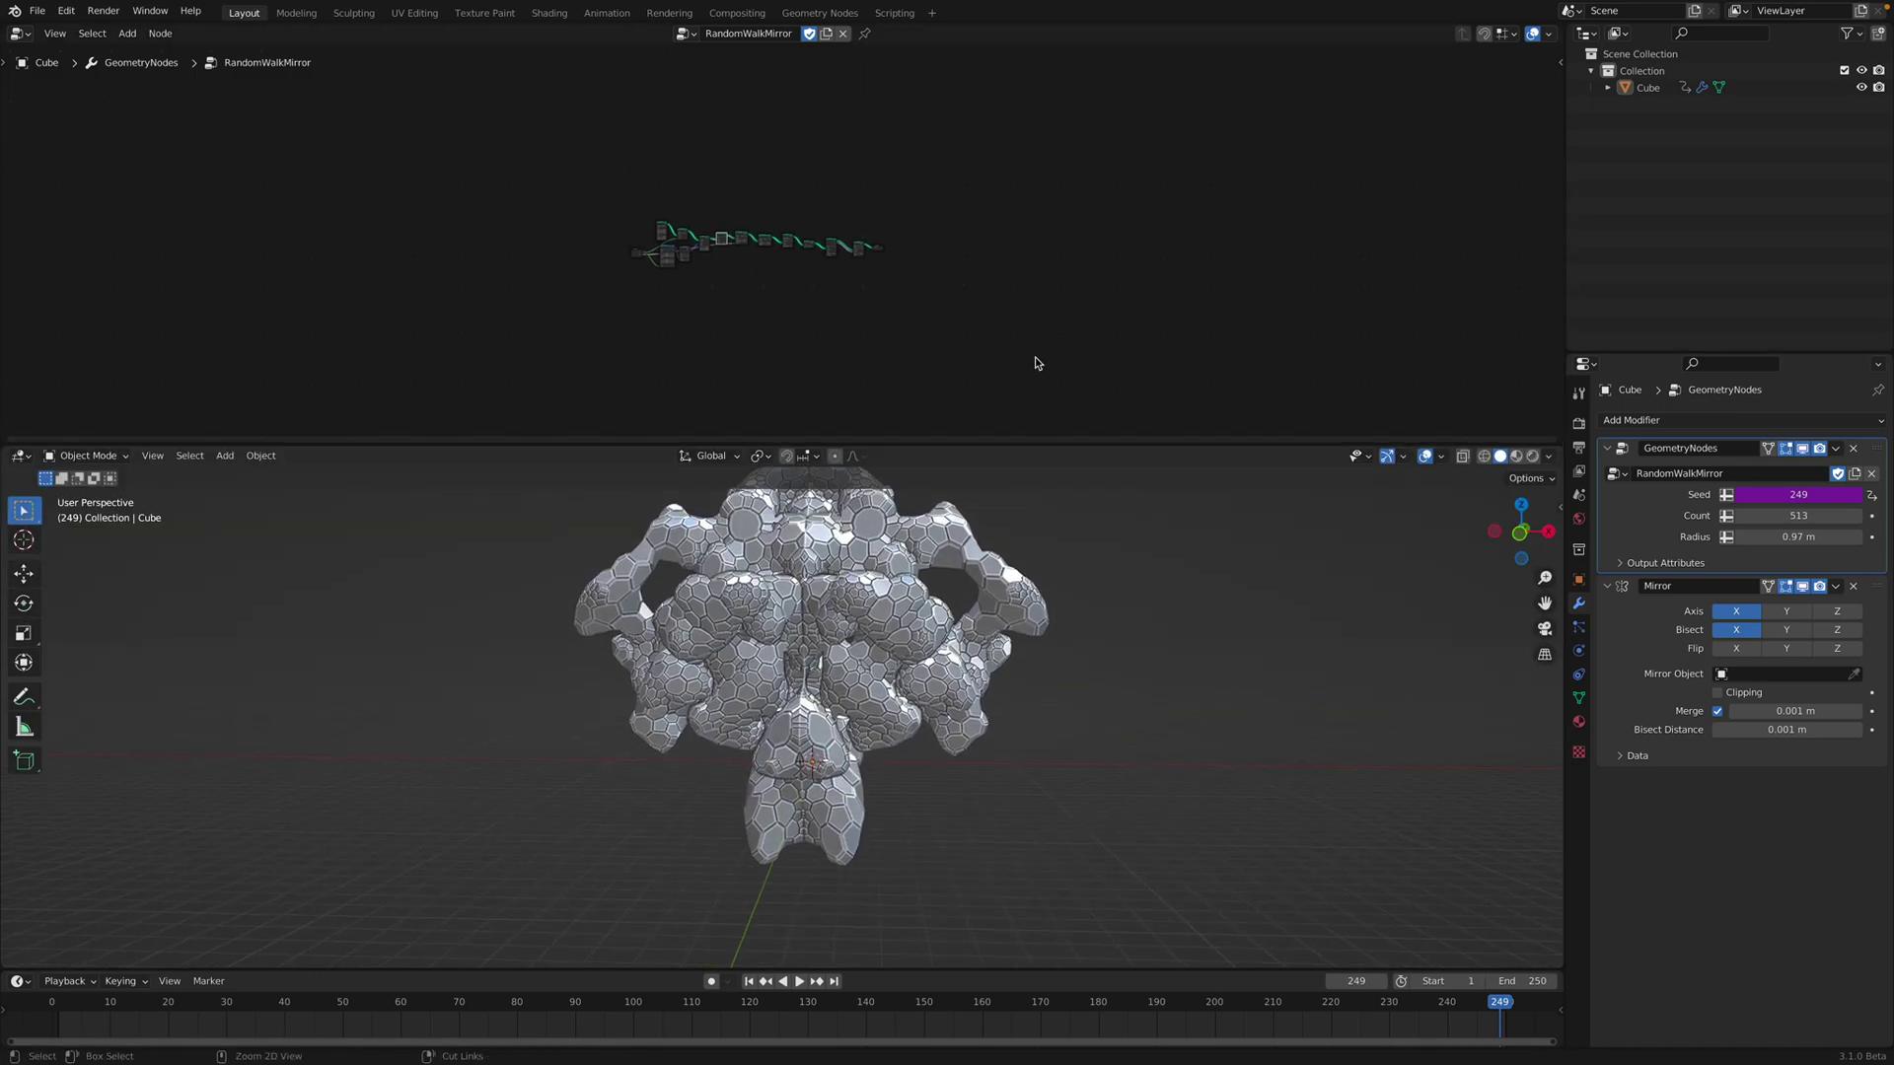
scroll(1019, 329, "up", 20)
key("ctrl+s")
scroll(1019, 329, "up", 3)
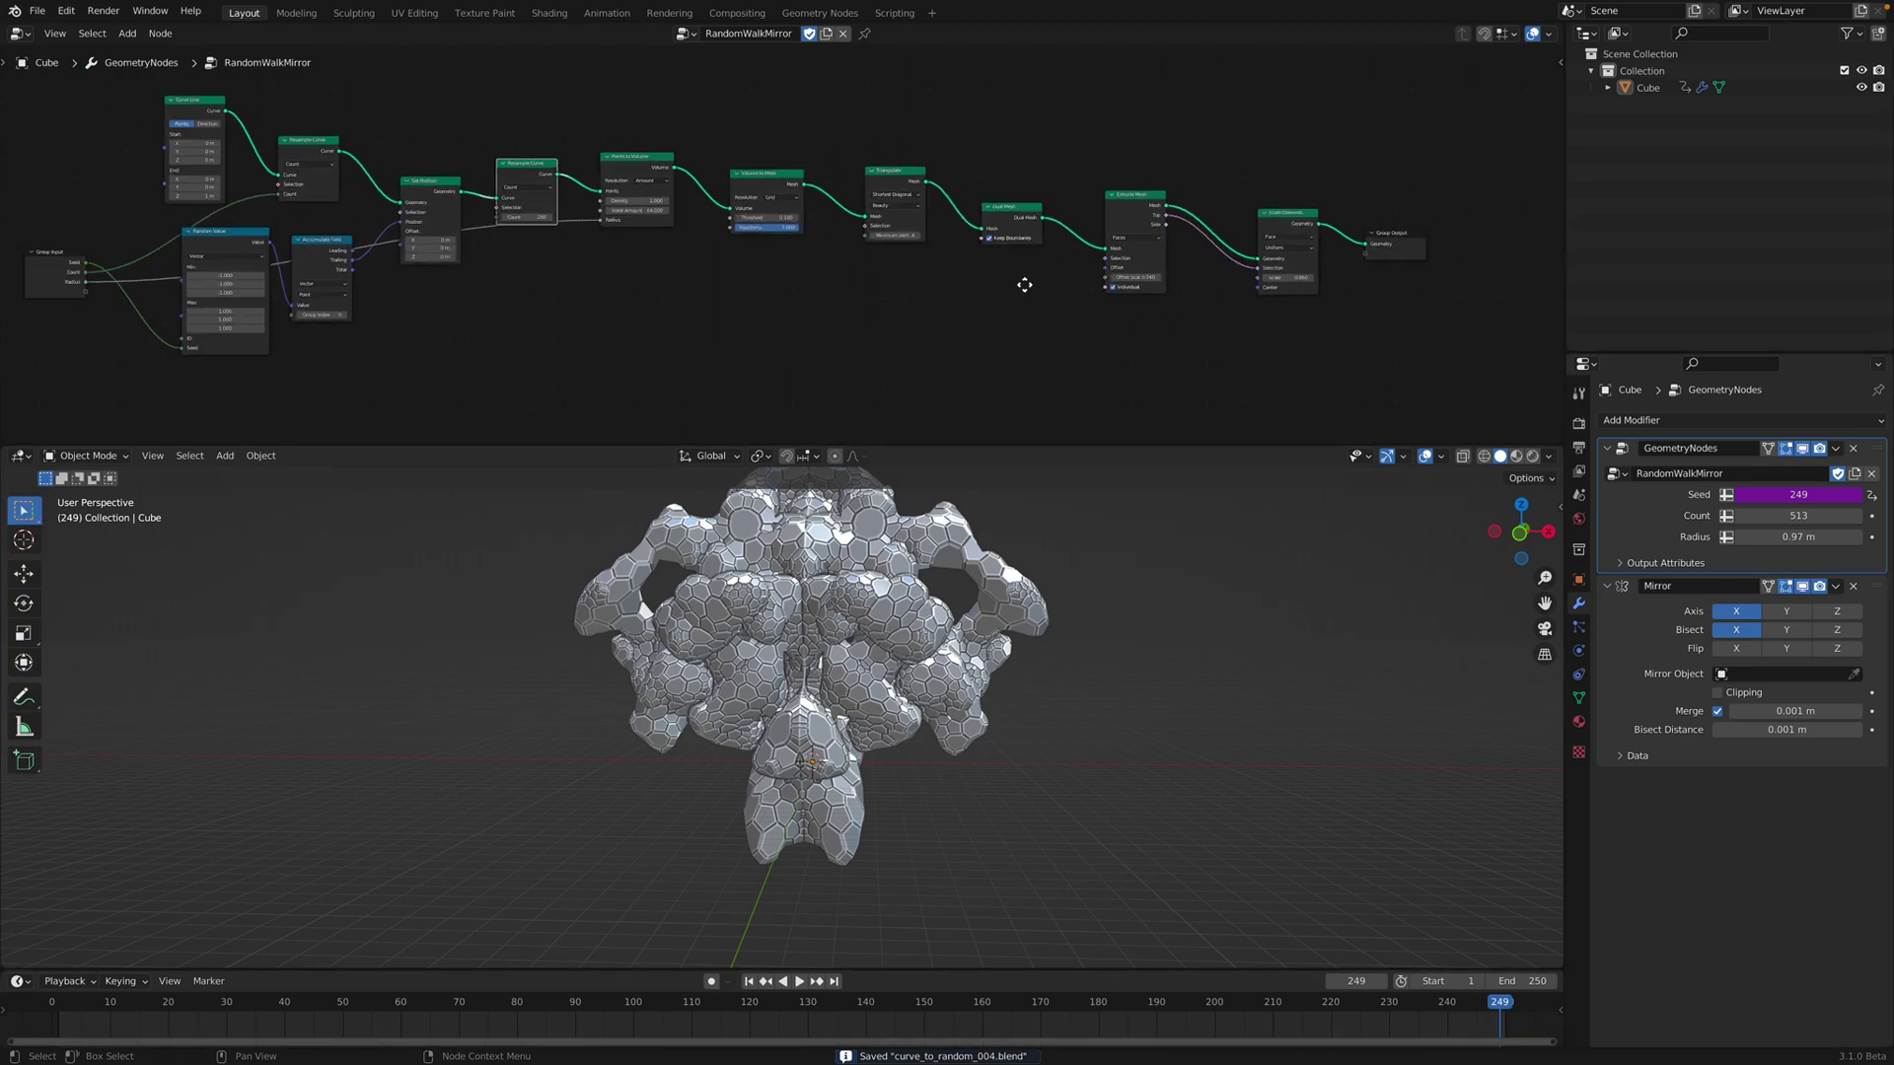
scroll(1035, 299, "down", 2)
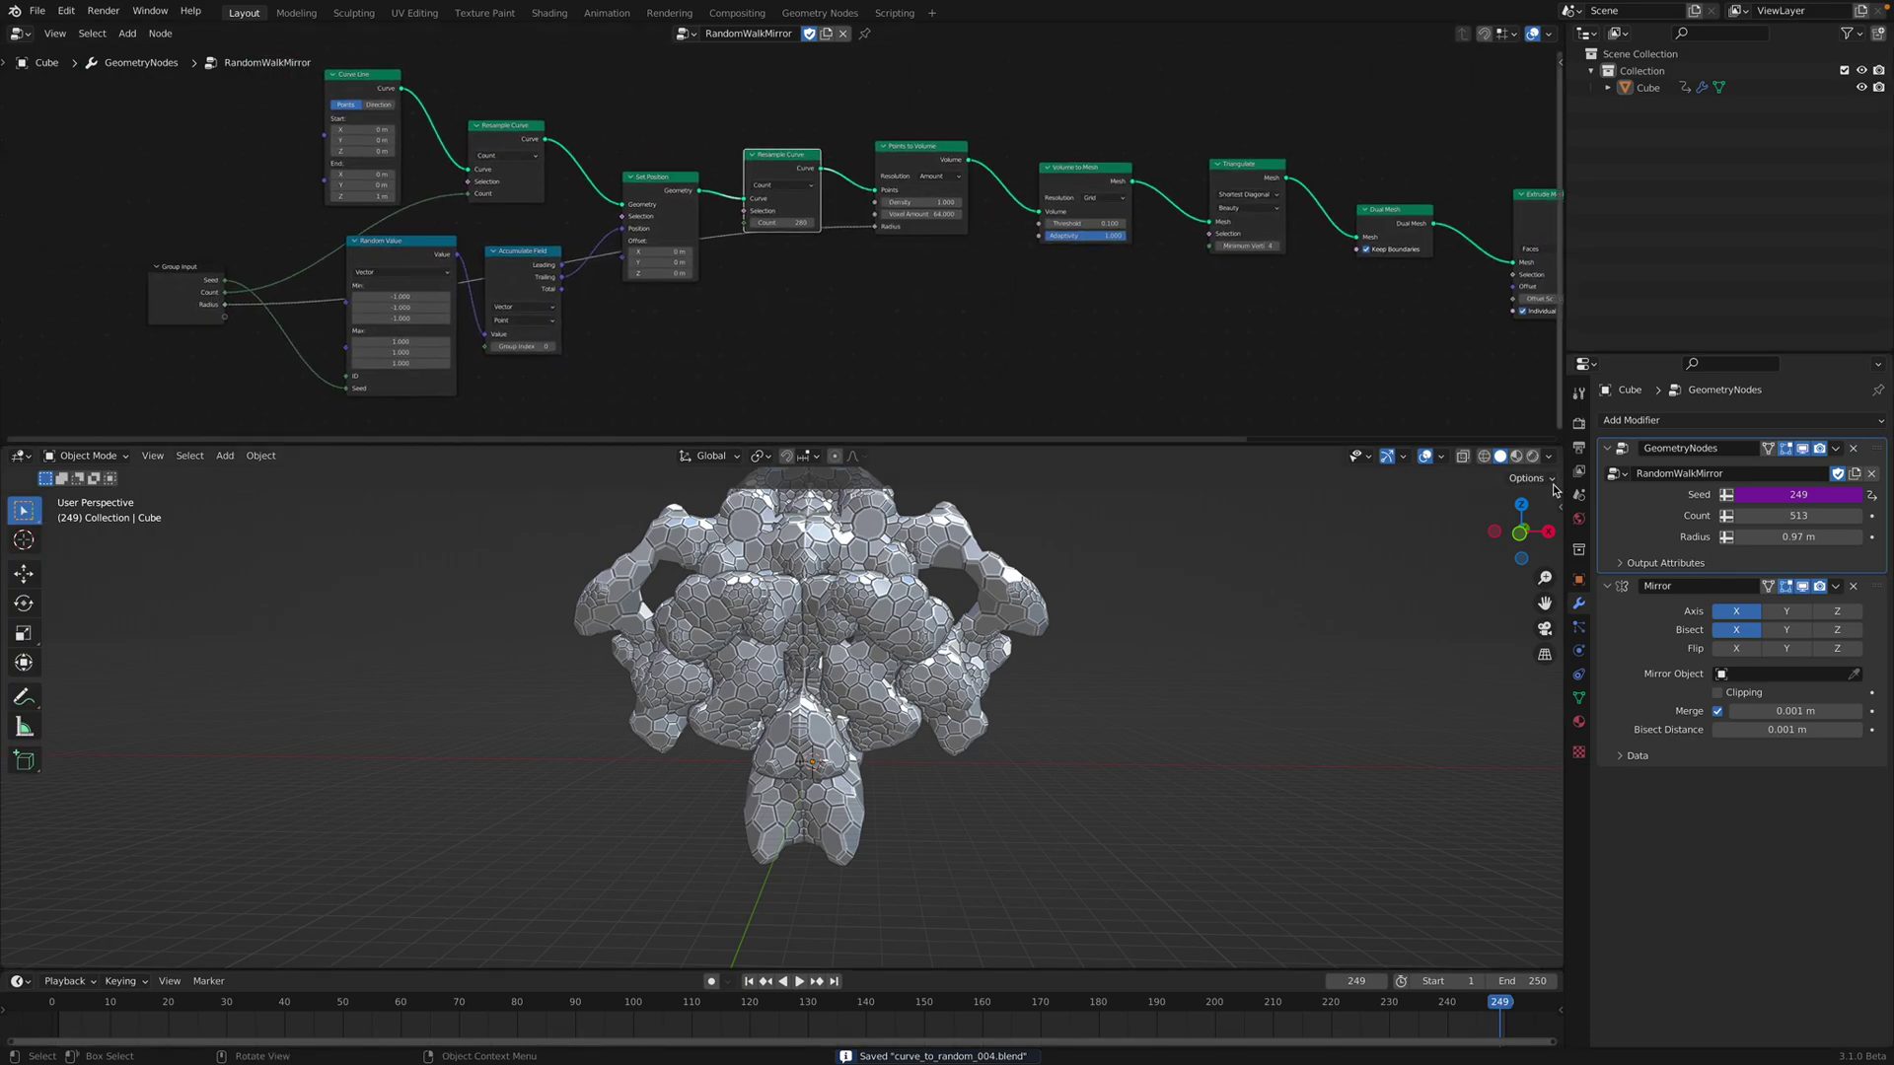
Step: Replay the animation from the start to frame 18 and turn off the Mirror modifier's X bisect
key("space")
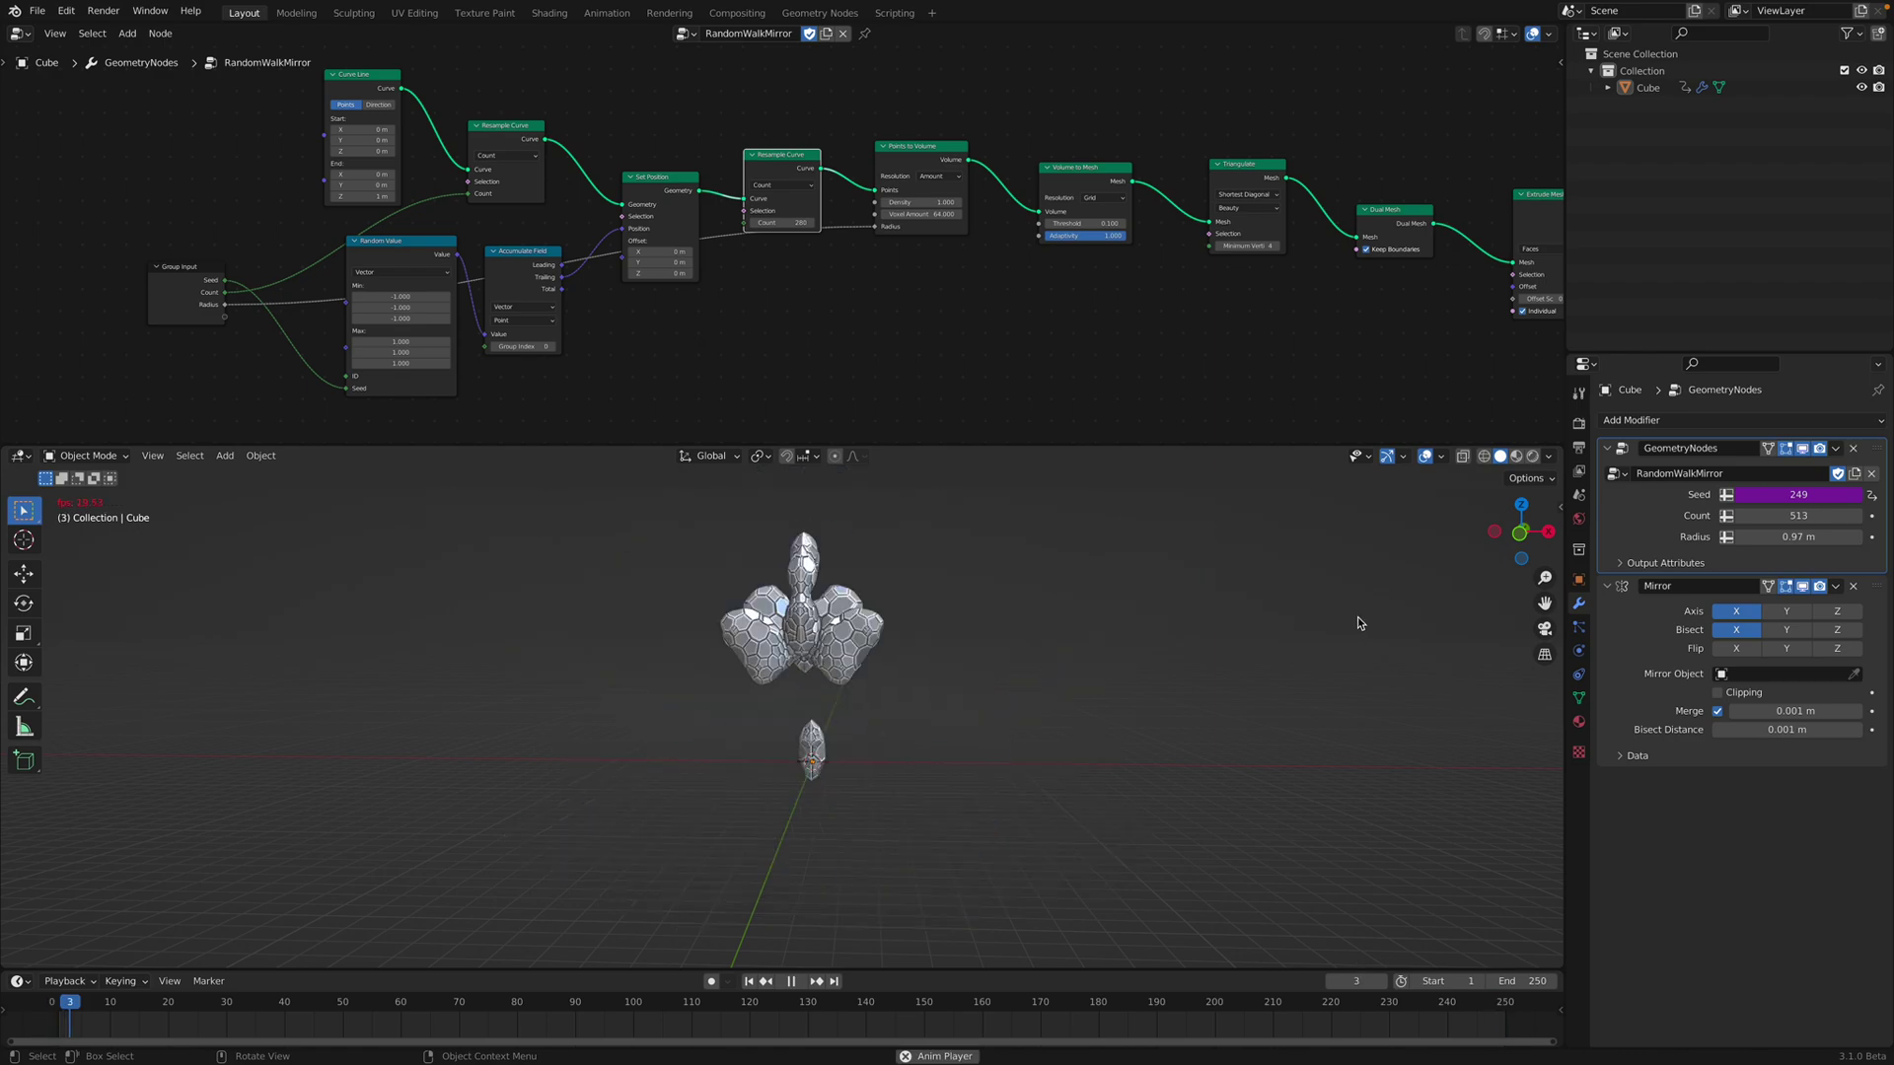
key("space")
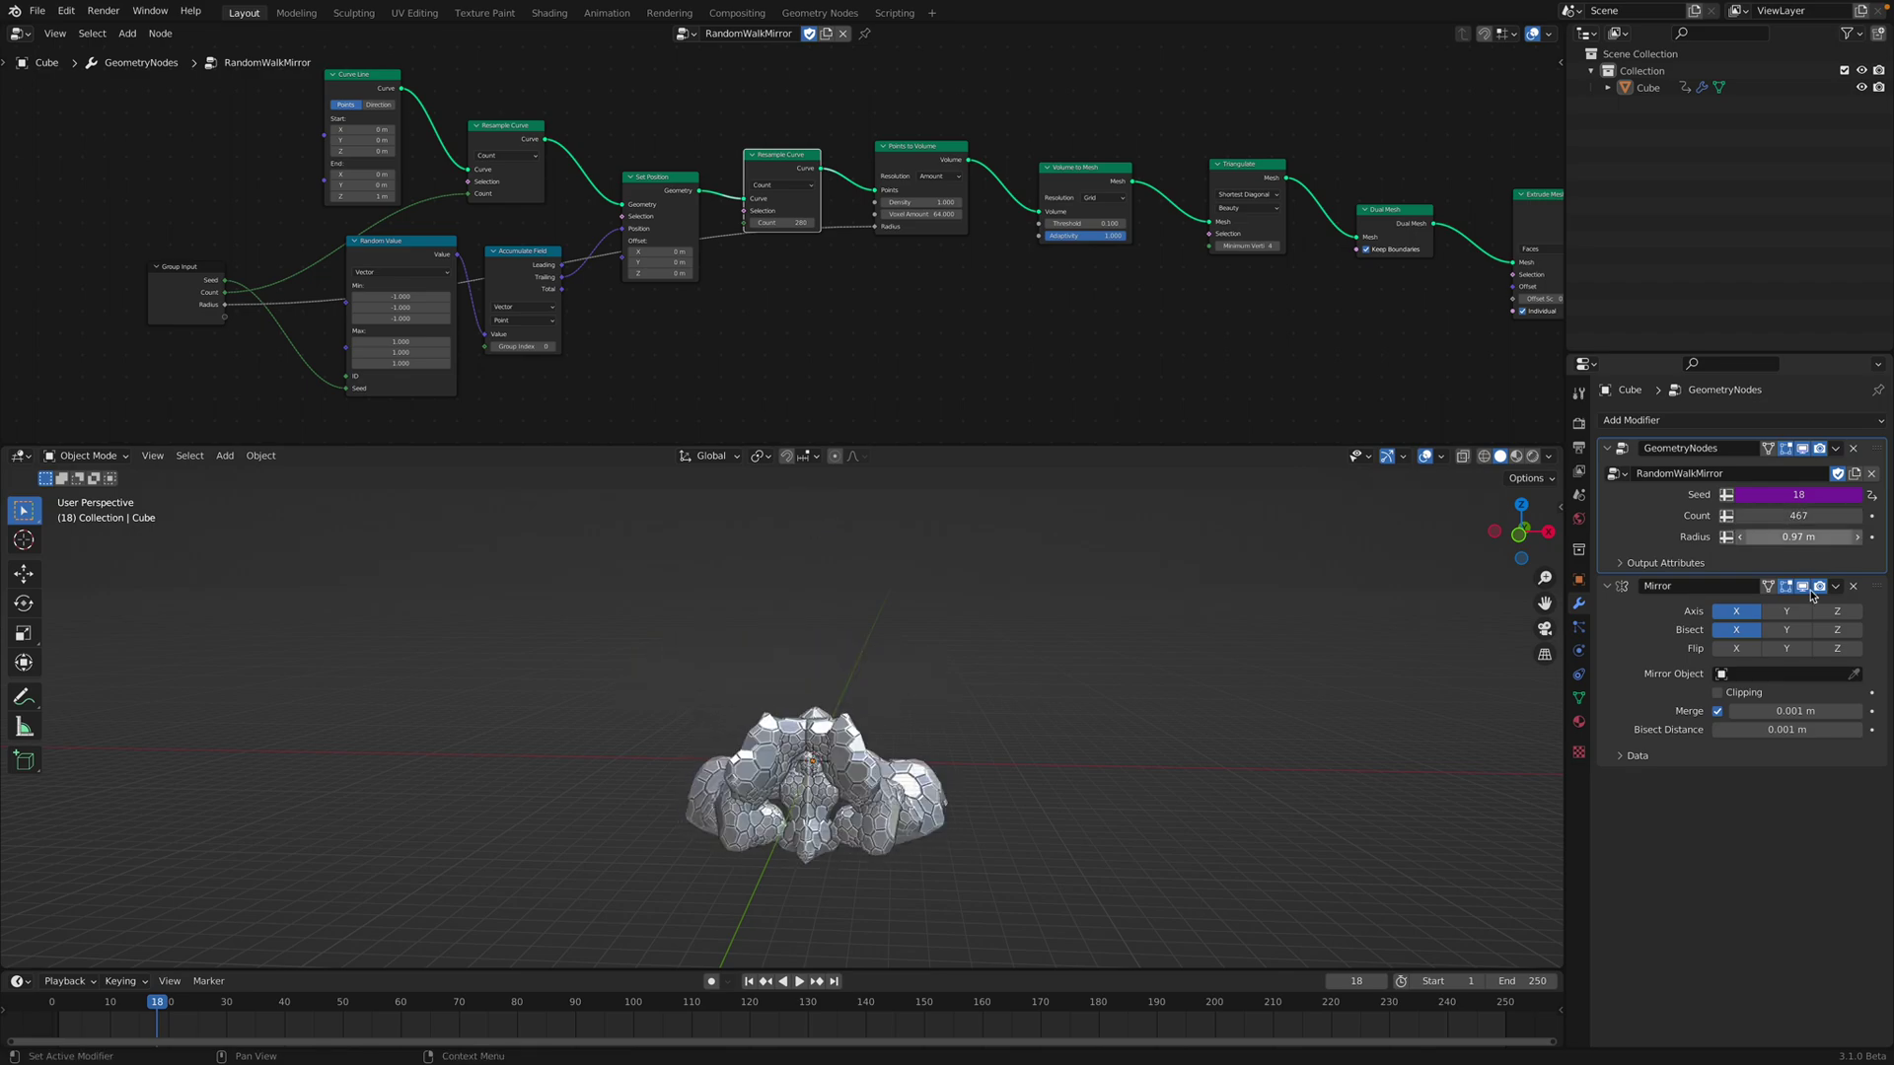
left_click(1745, 631)
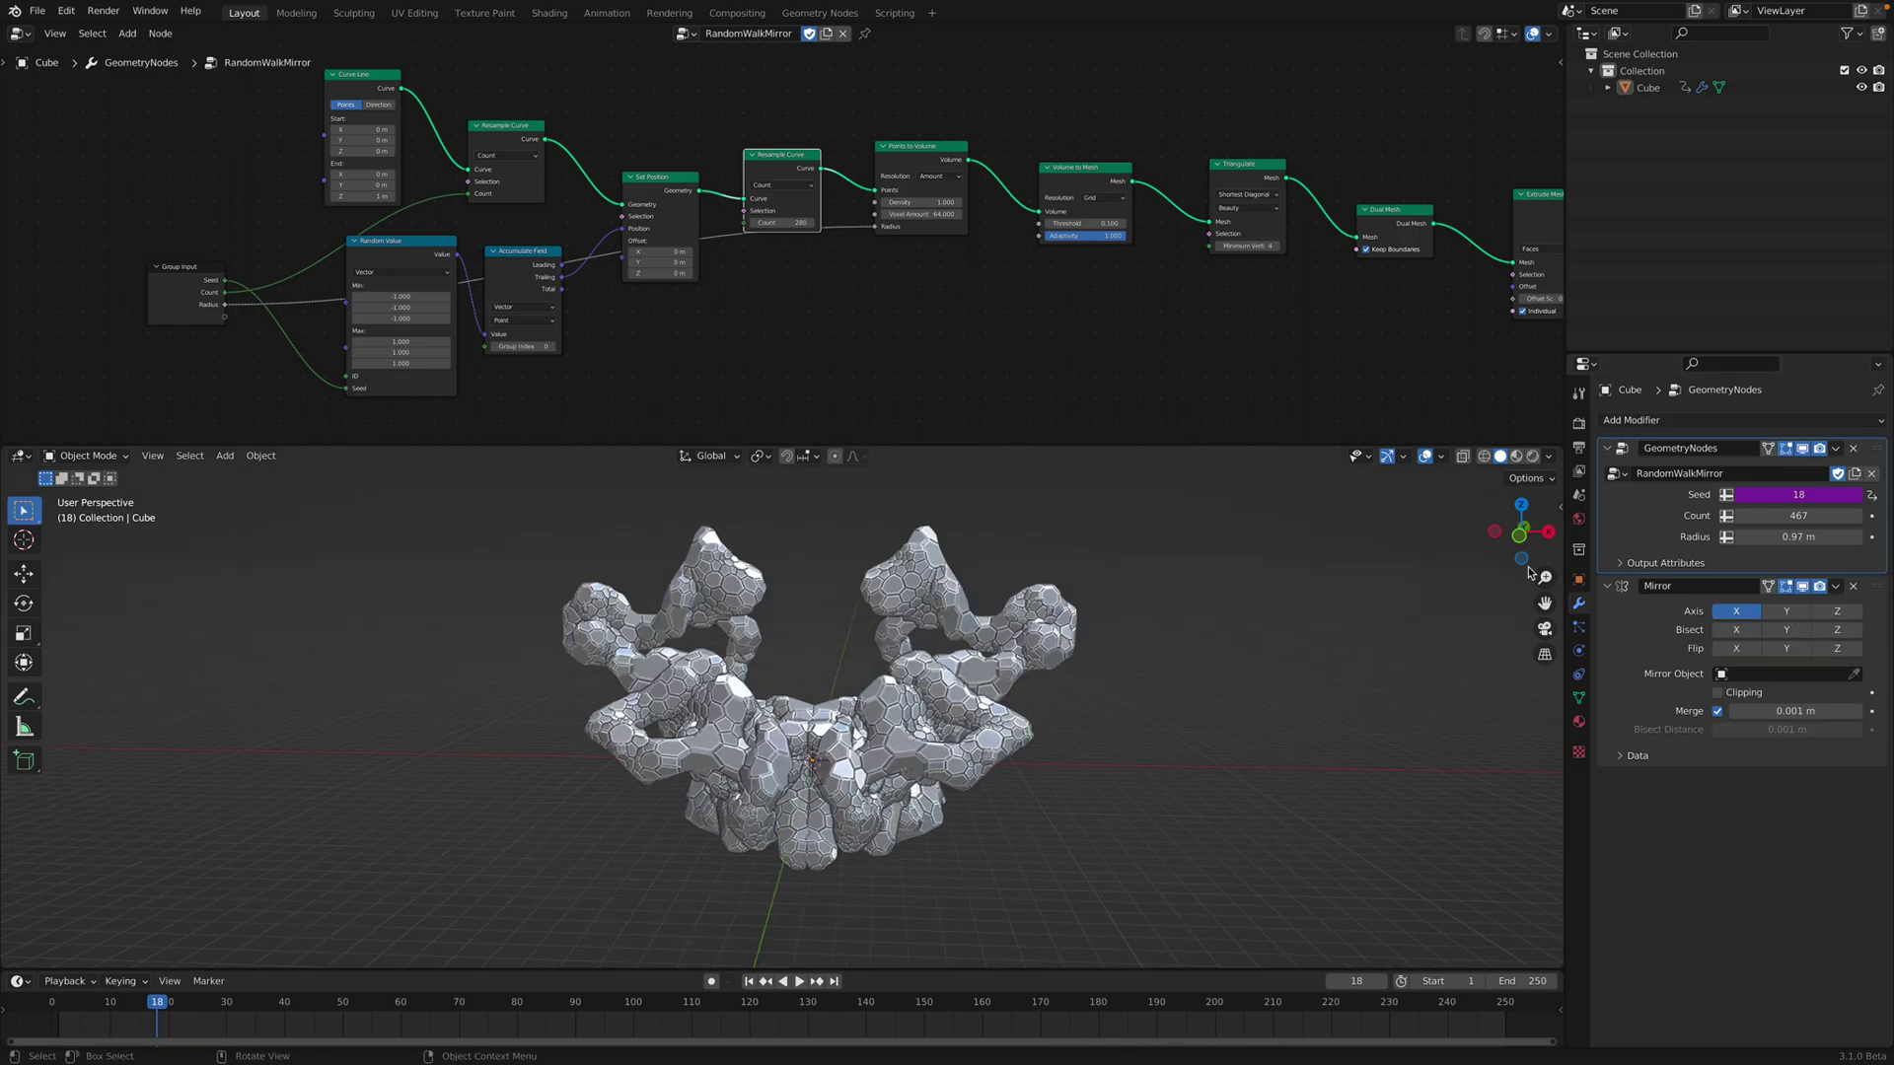
Step: Raise Count to 743 and Radius to 1.41 m, playing the animation to frame 37 for a new seed
left_click_drag(1777, 509, 1824, 537)
key("space")
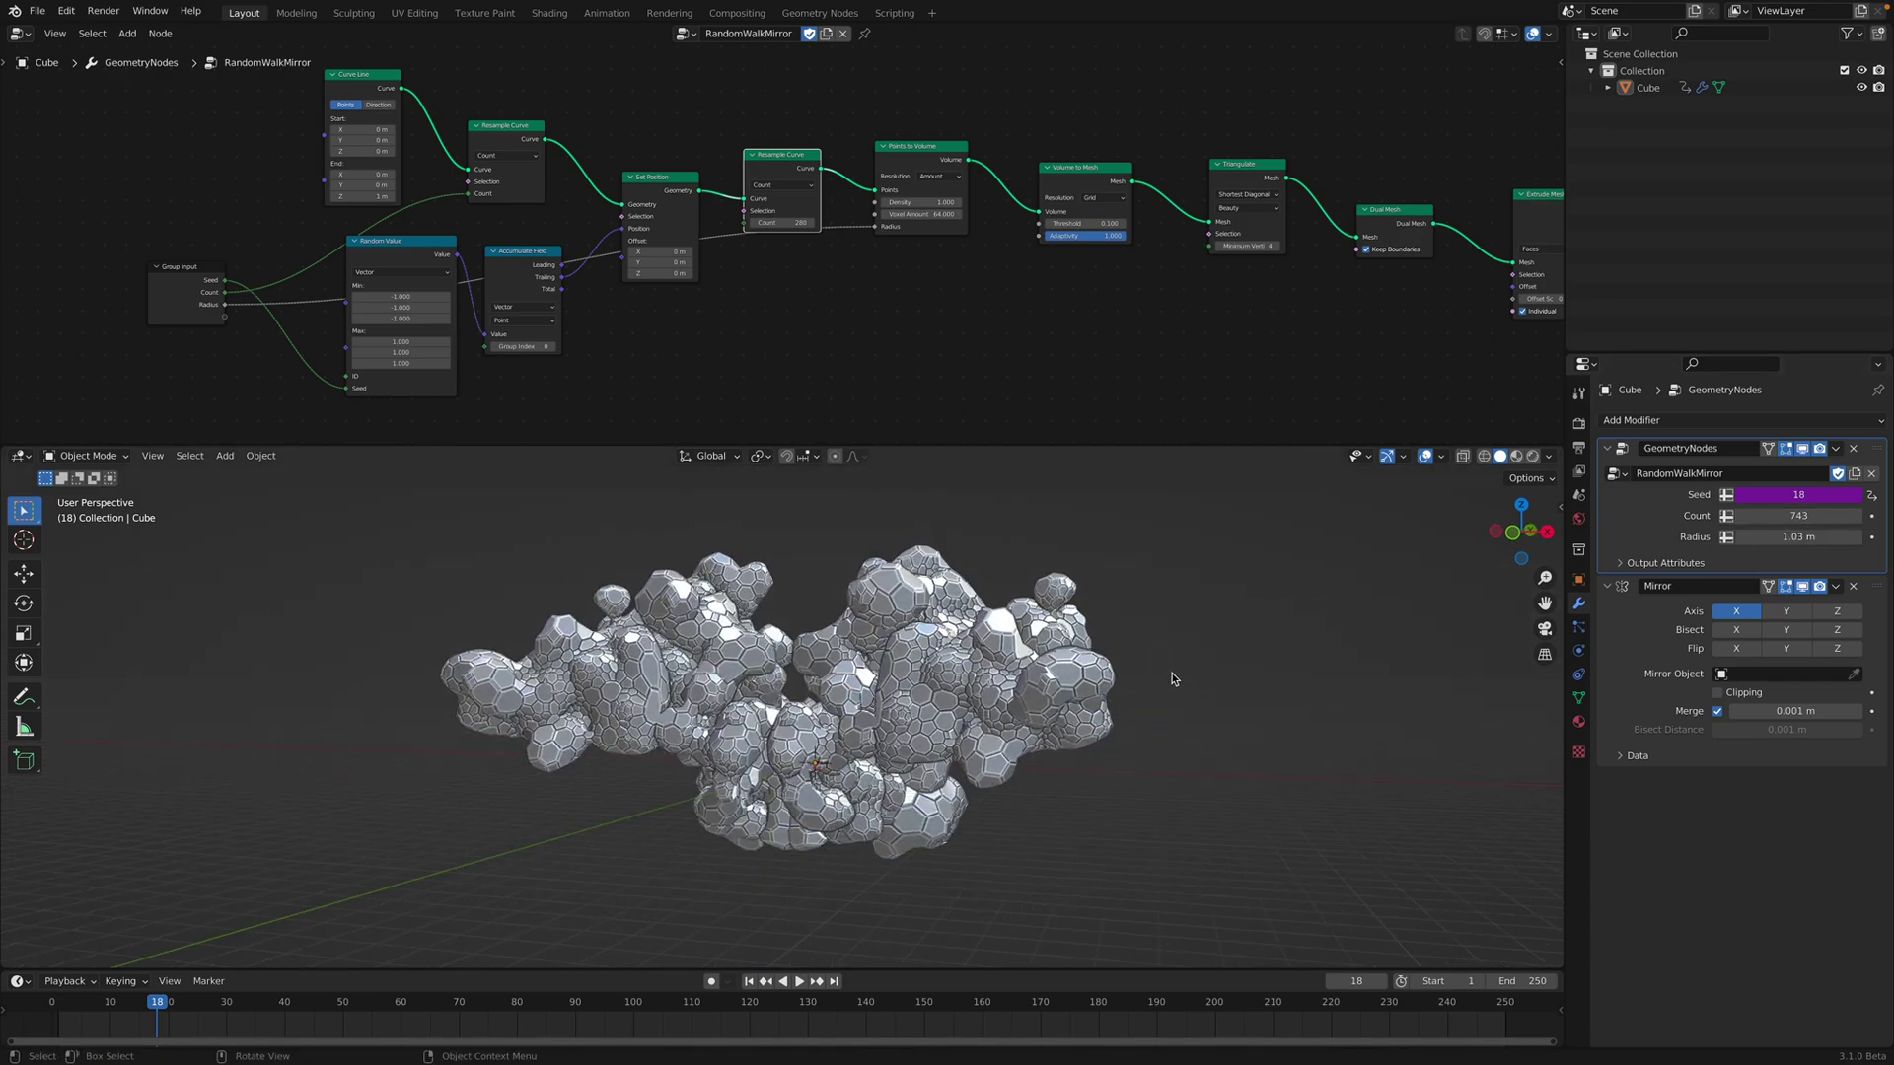
key("space")
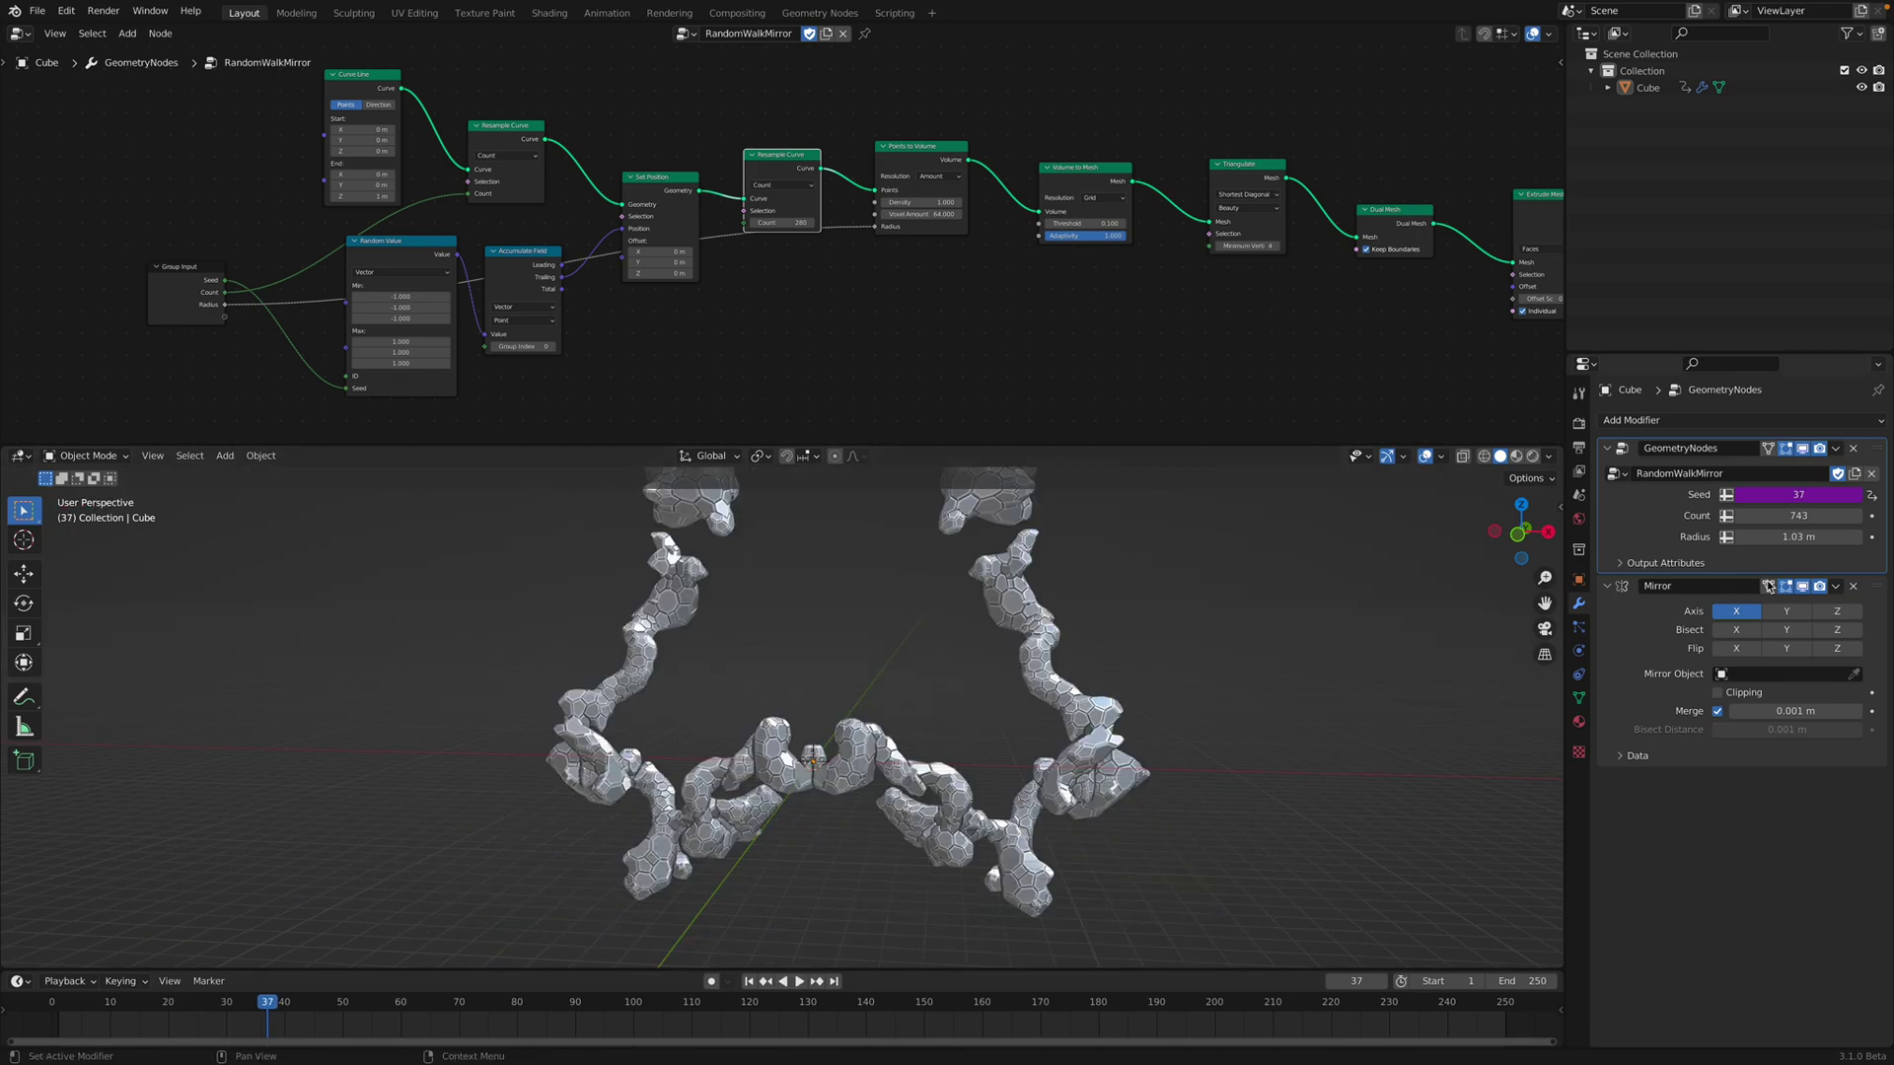
left_click_drag(1786, 537, 1825, 536)
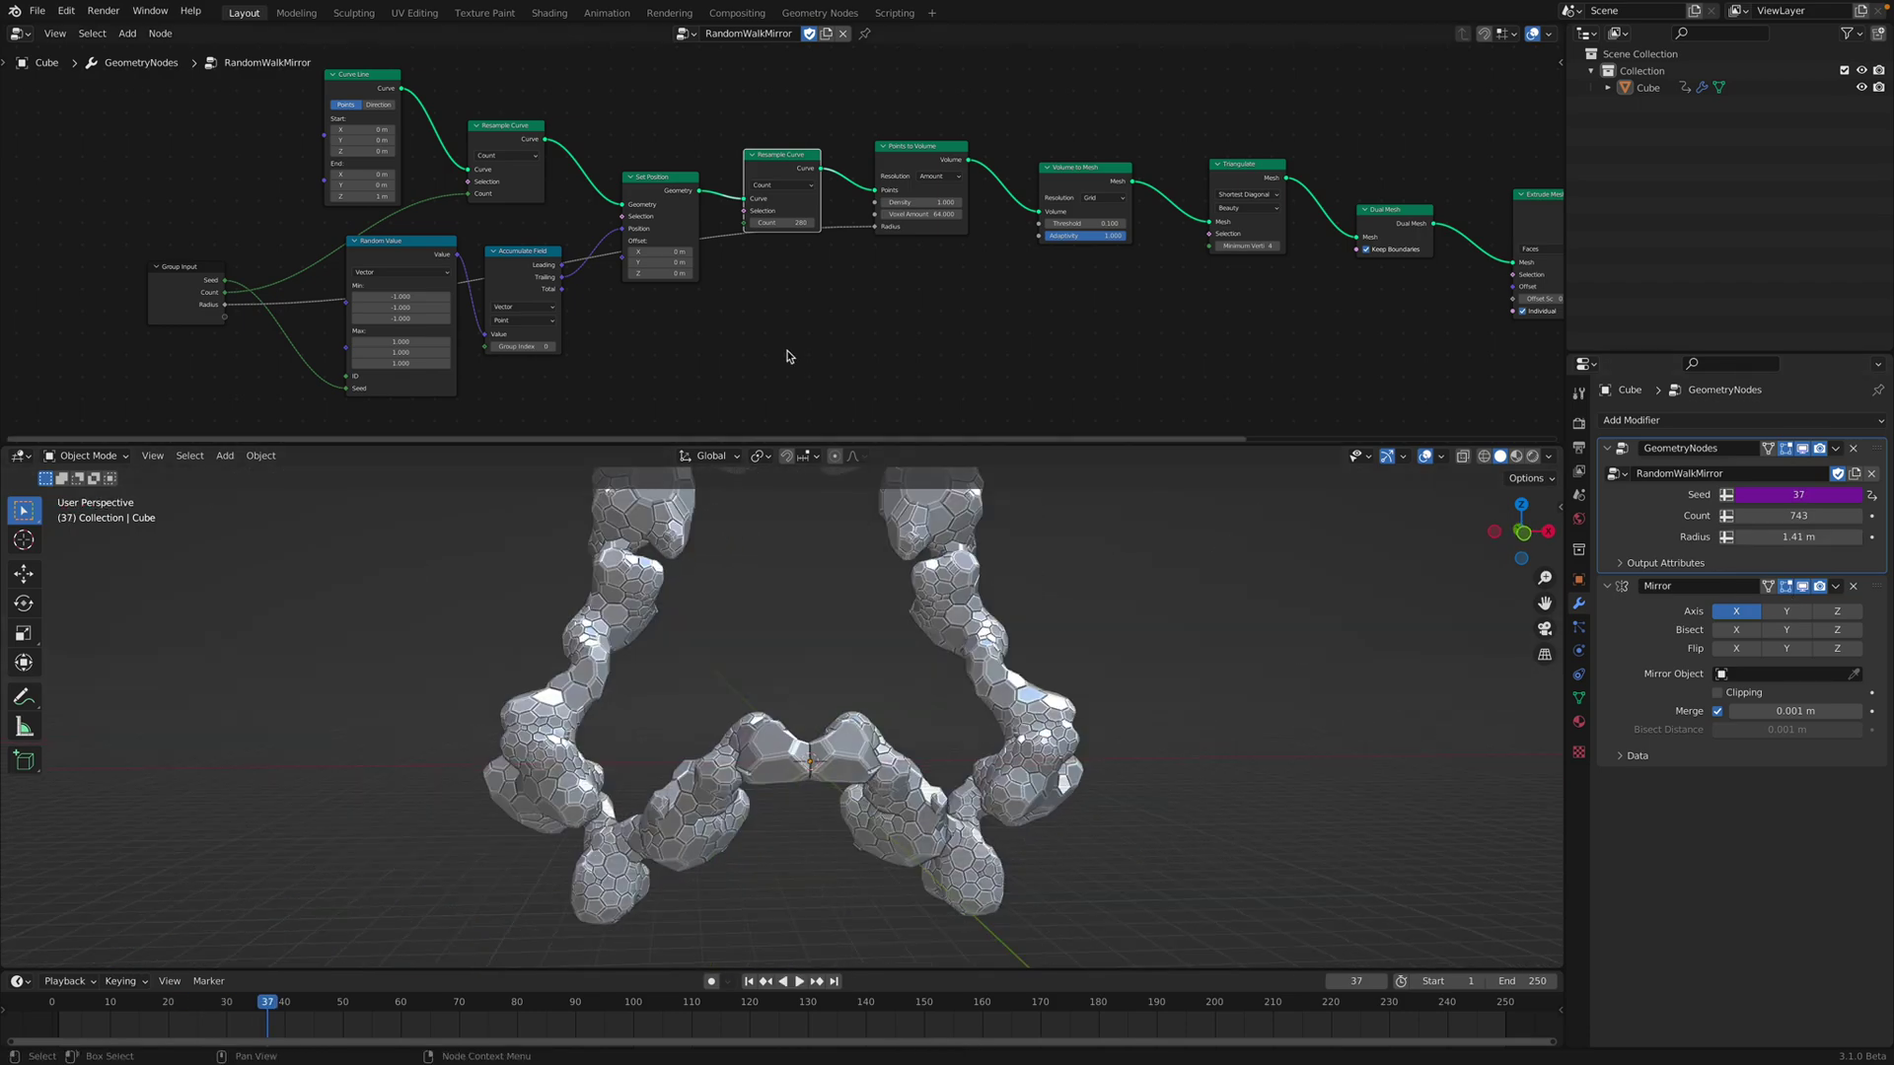
Step: Reposition the Curve Line and Group Input nodes at the start of the node tree
middle_click_drag(841, 329, 797, 342)
scroll(796, 341, "up", 3)
left_click_drag(388, 128, 501, 91)
middle_click_drag(502, 91, 535, 124)
left_click_drag(505, 102, 484, 109)
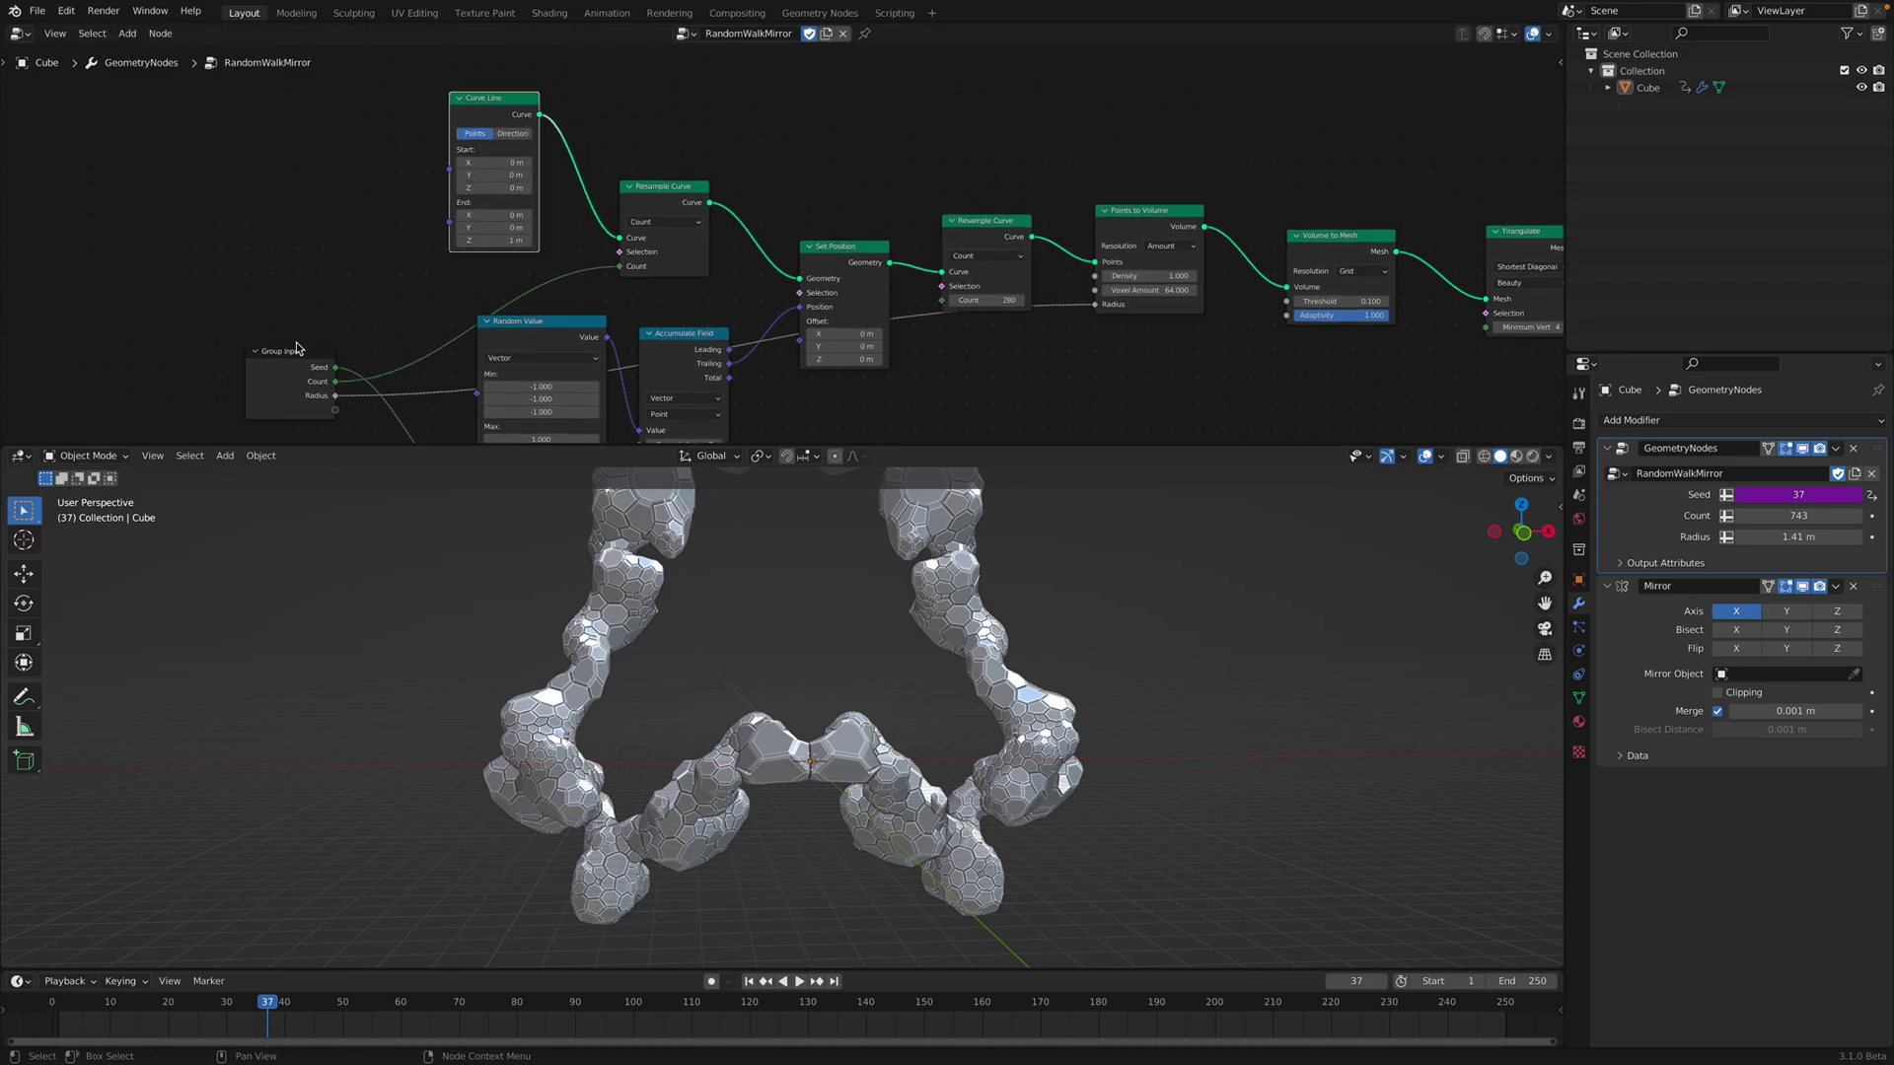
left_click_drag(301, 351, 269, 340)
middle_click_drag(496, 142, 492, 178)
left_click_drag(490, 148, 475, 134)
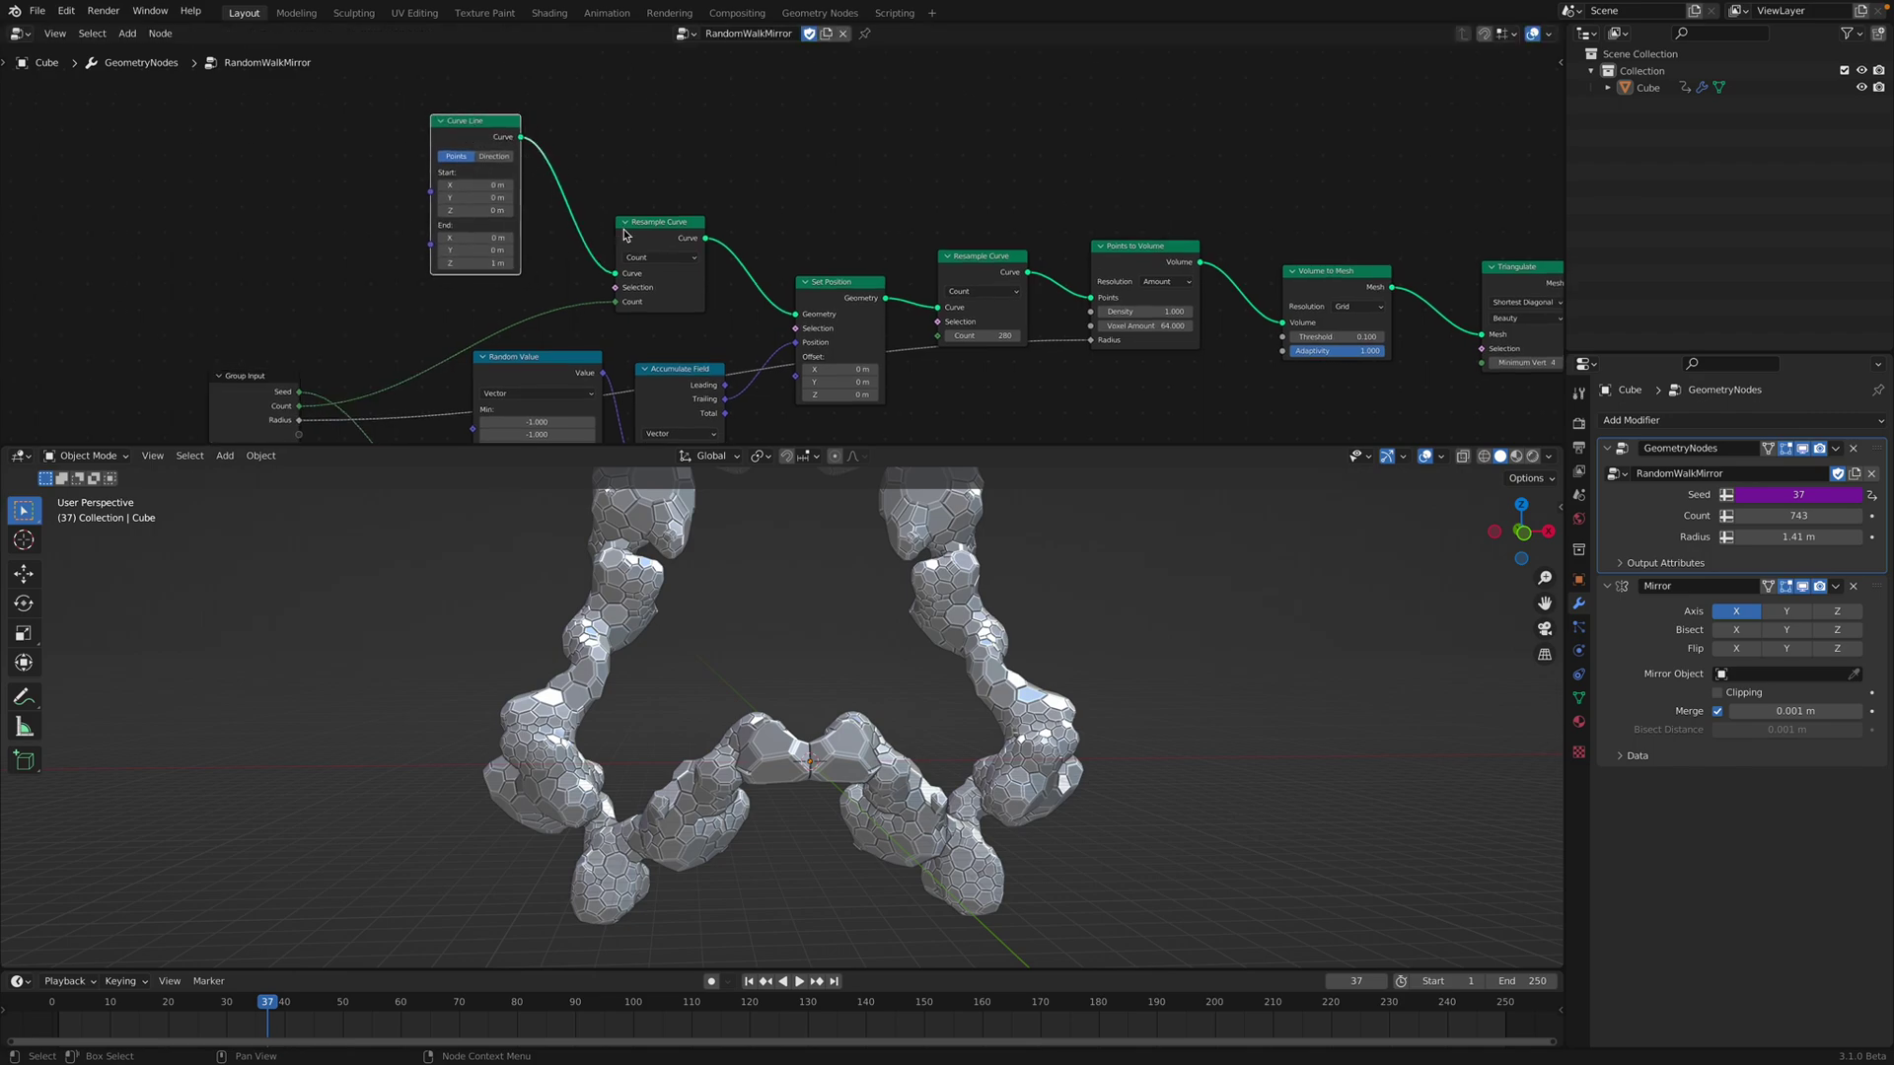
Step: Rearrange the first Resample Curve, Set Position, Accumulate Field and Random Value nodes to space them out
left_click_drag(653, 222, 634, 203)
left_click_drag(831, 290, 839, 238)
middle_click_drag(698, 366, 685, 290)
left_click_drag(684, 288, 682, 261)
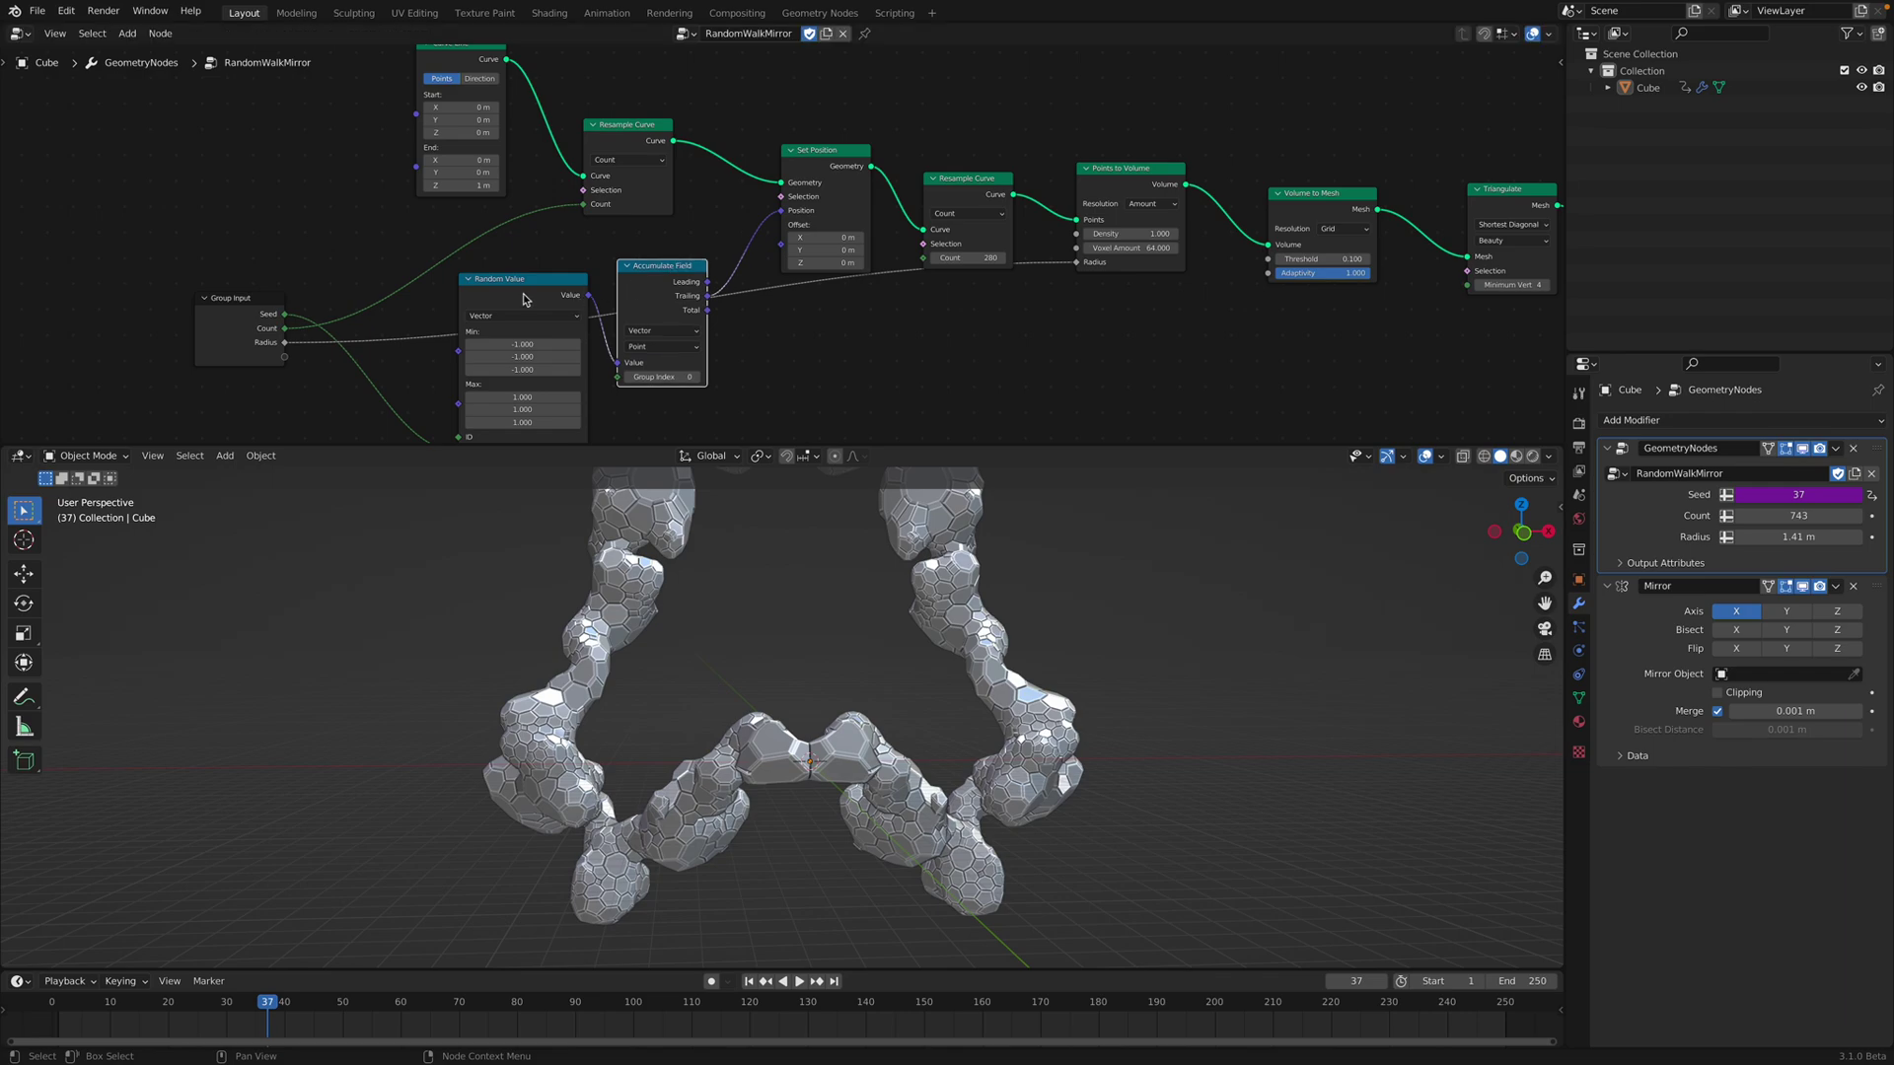
left_click_drag(523, 298, 498, 300)
middle_click_drag(578, 273, 536, 263)
left_click_drag(612, 266, 604, 254)
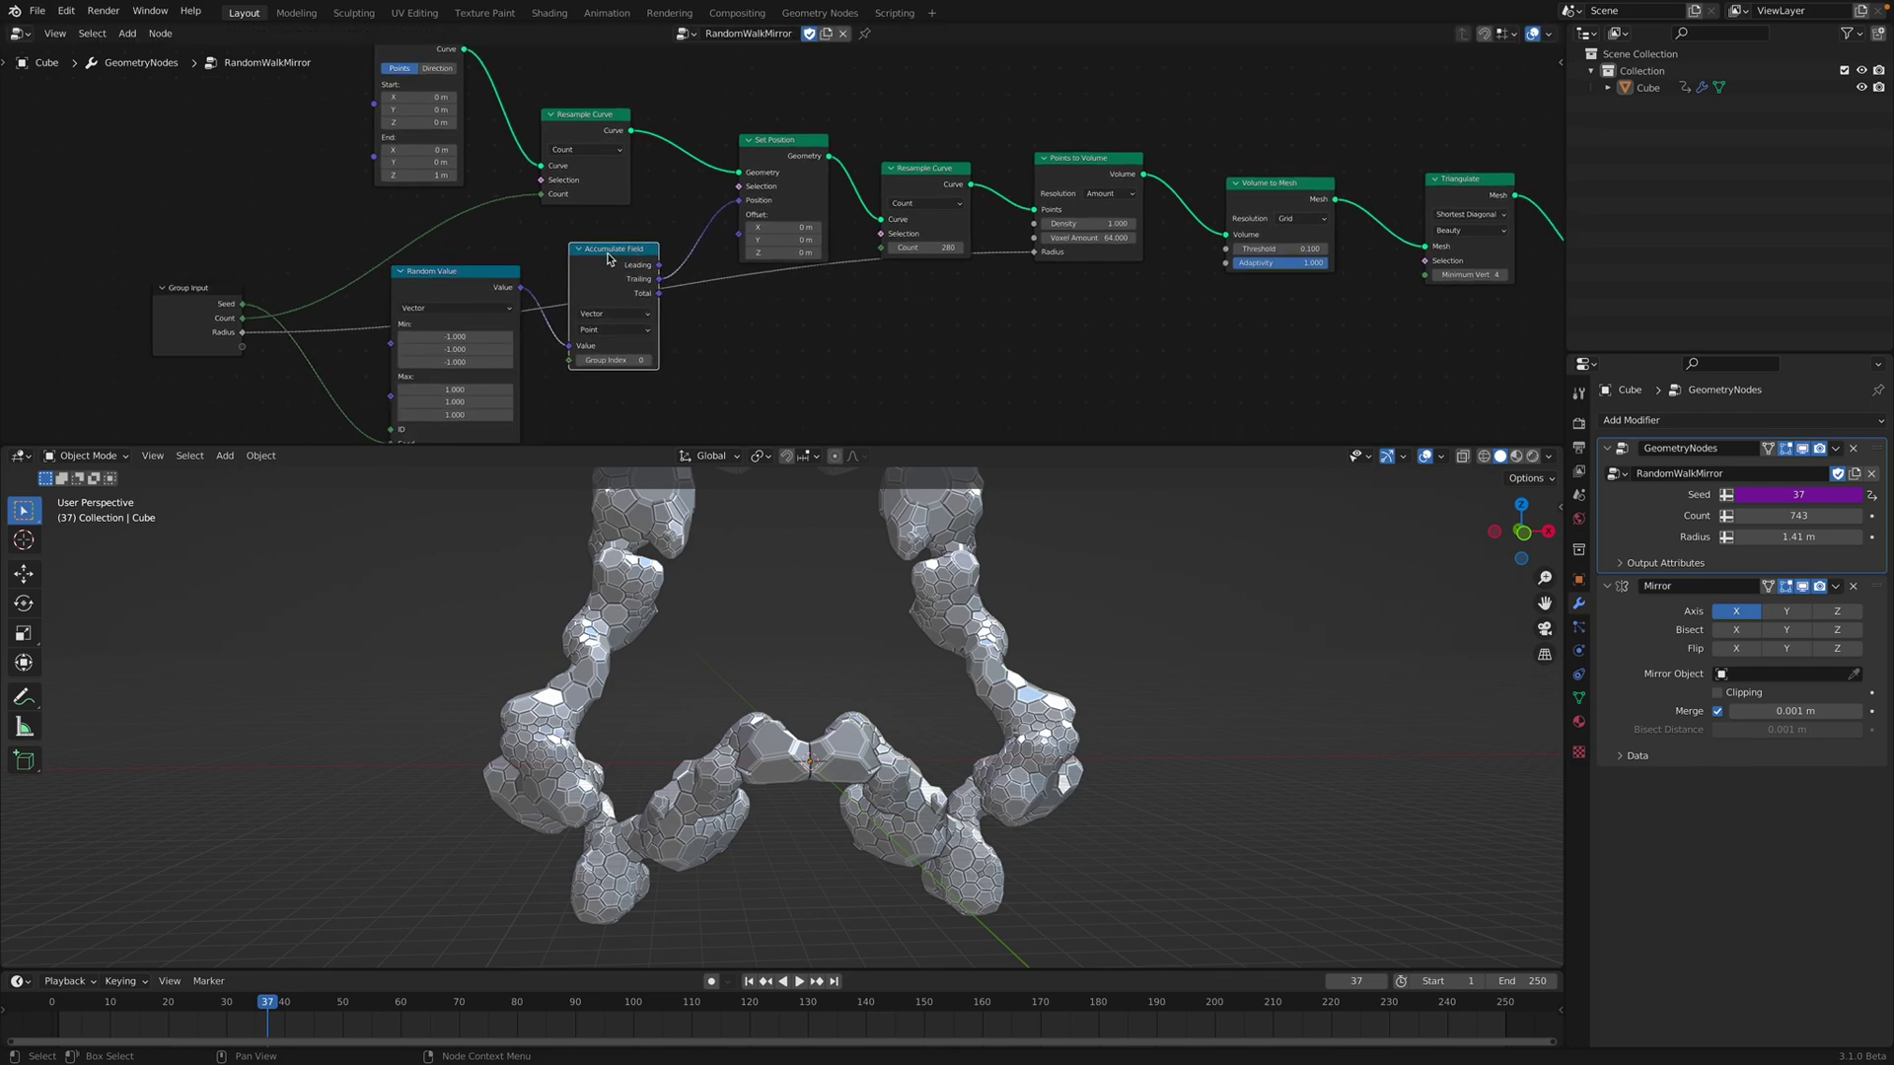
Step: Save the file and switch the 3D viewport to the front orthographic view
scroll(603, 254, "down", 1)
left_click(1524, 534)
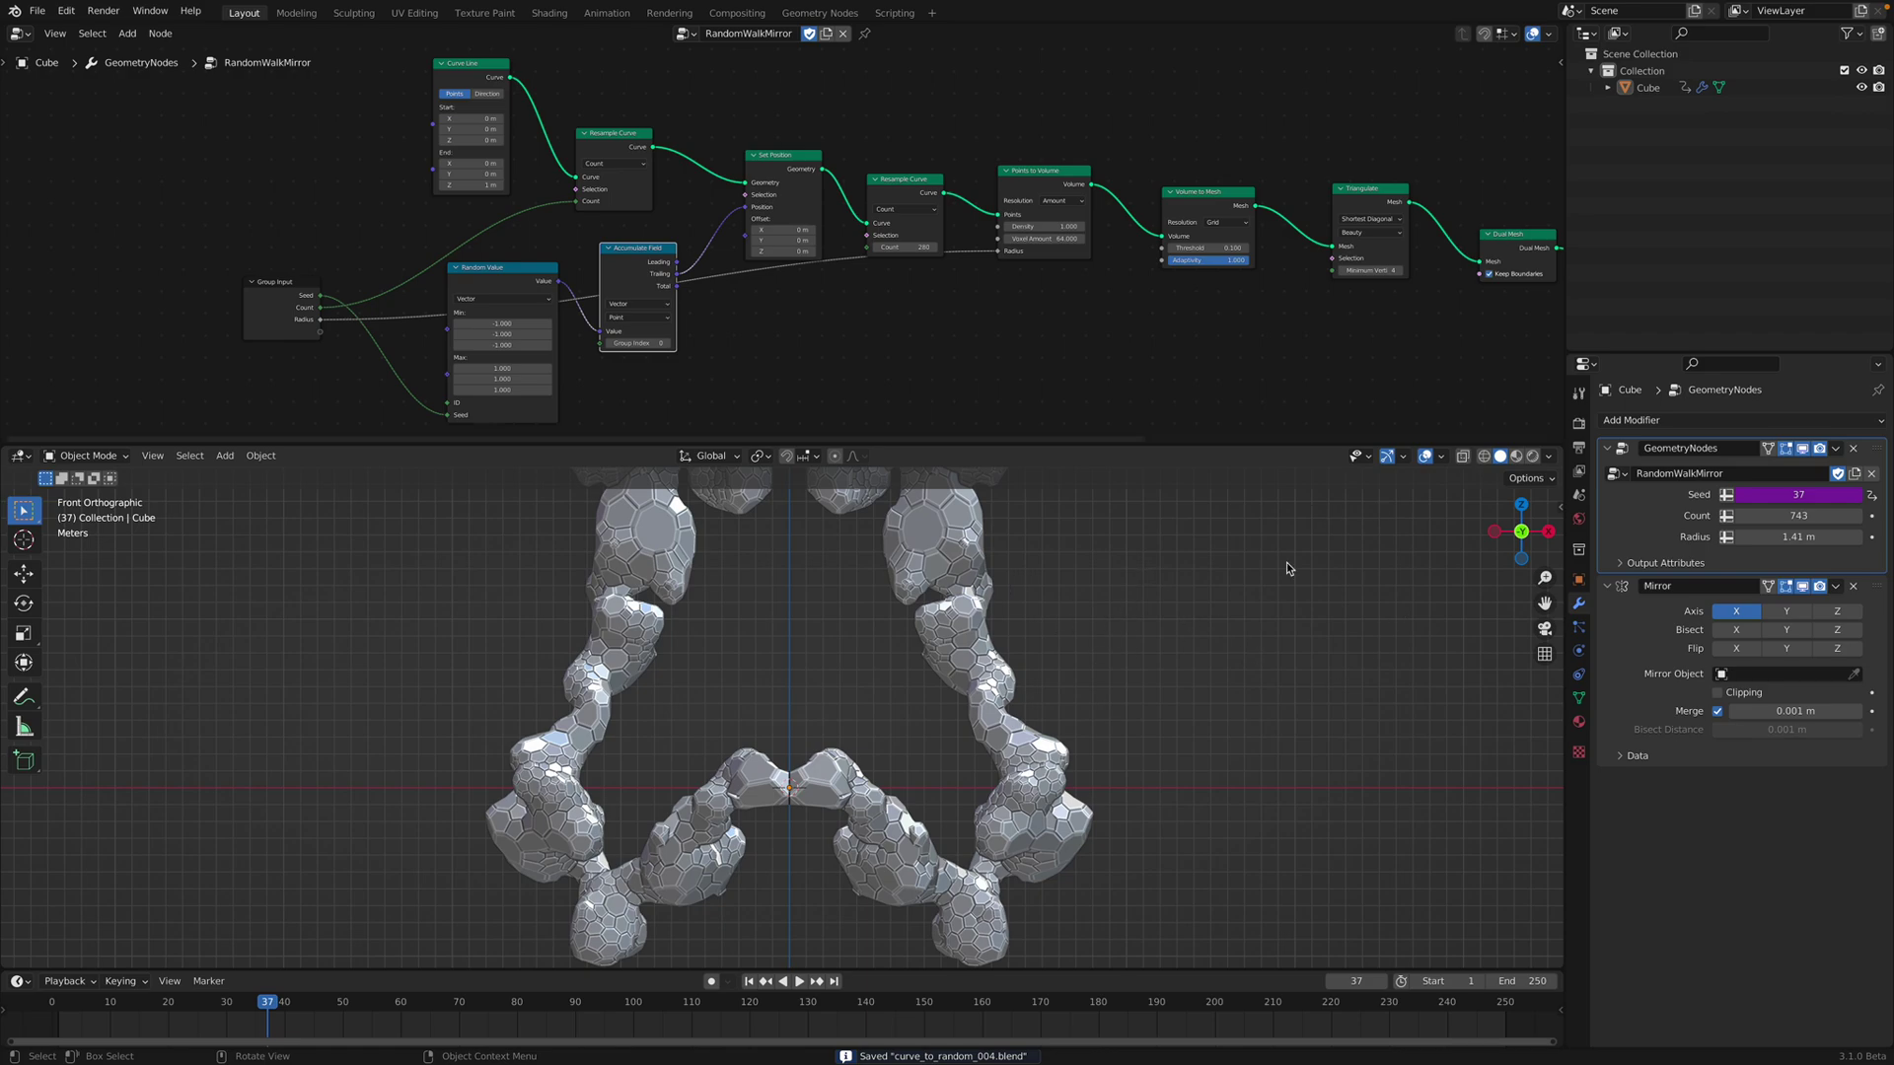
scroll(782, 264, "down", 1)
scroll(642, 301, "up", 1)
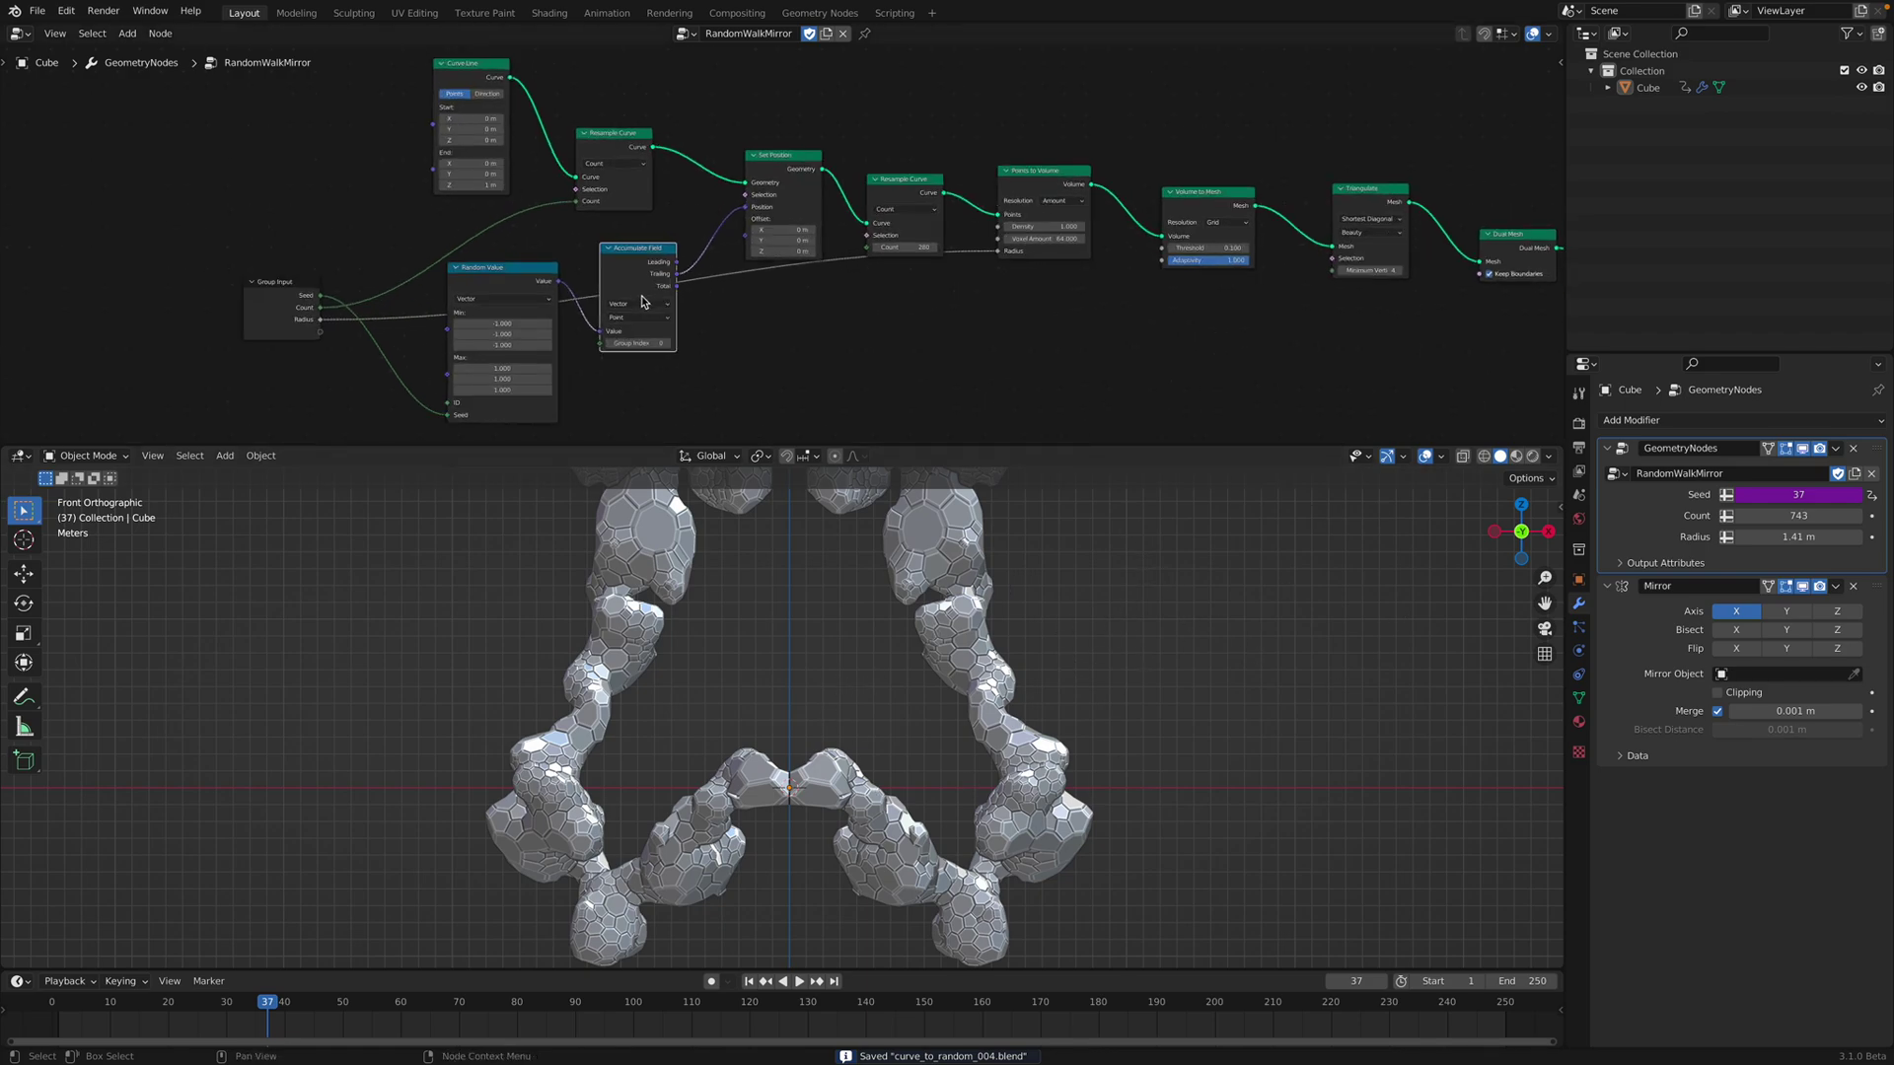
Step: Adjust the position of the Random Value node and select the Accumulate Field node
middle_click_drag(478, 299, 474, 234)
left_click_drag(474, 212, 489, 234)
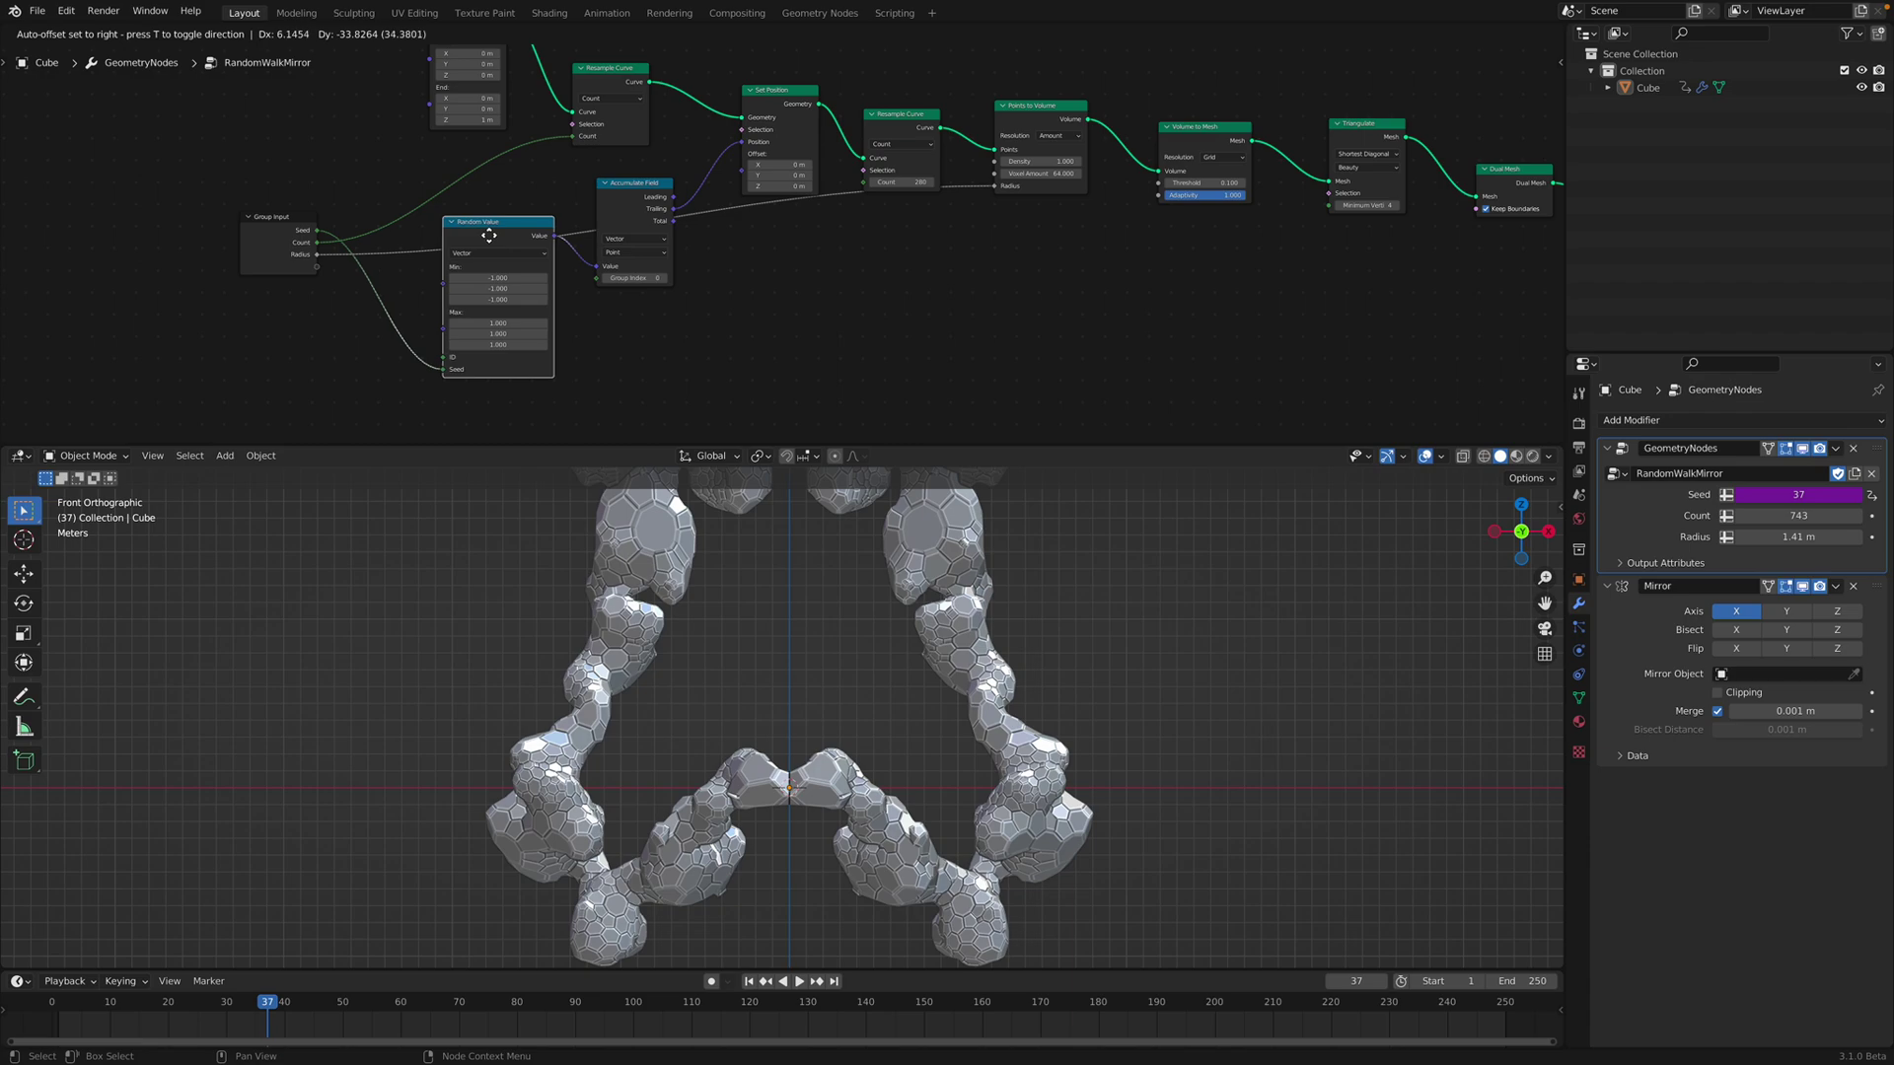
scroll(518, 261, "up", 1)
middle_click_drag(517, 260, 473, 263)
left_click_drag(437, 227, 434, 217)
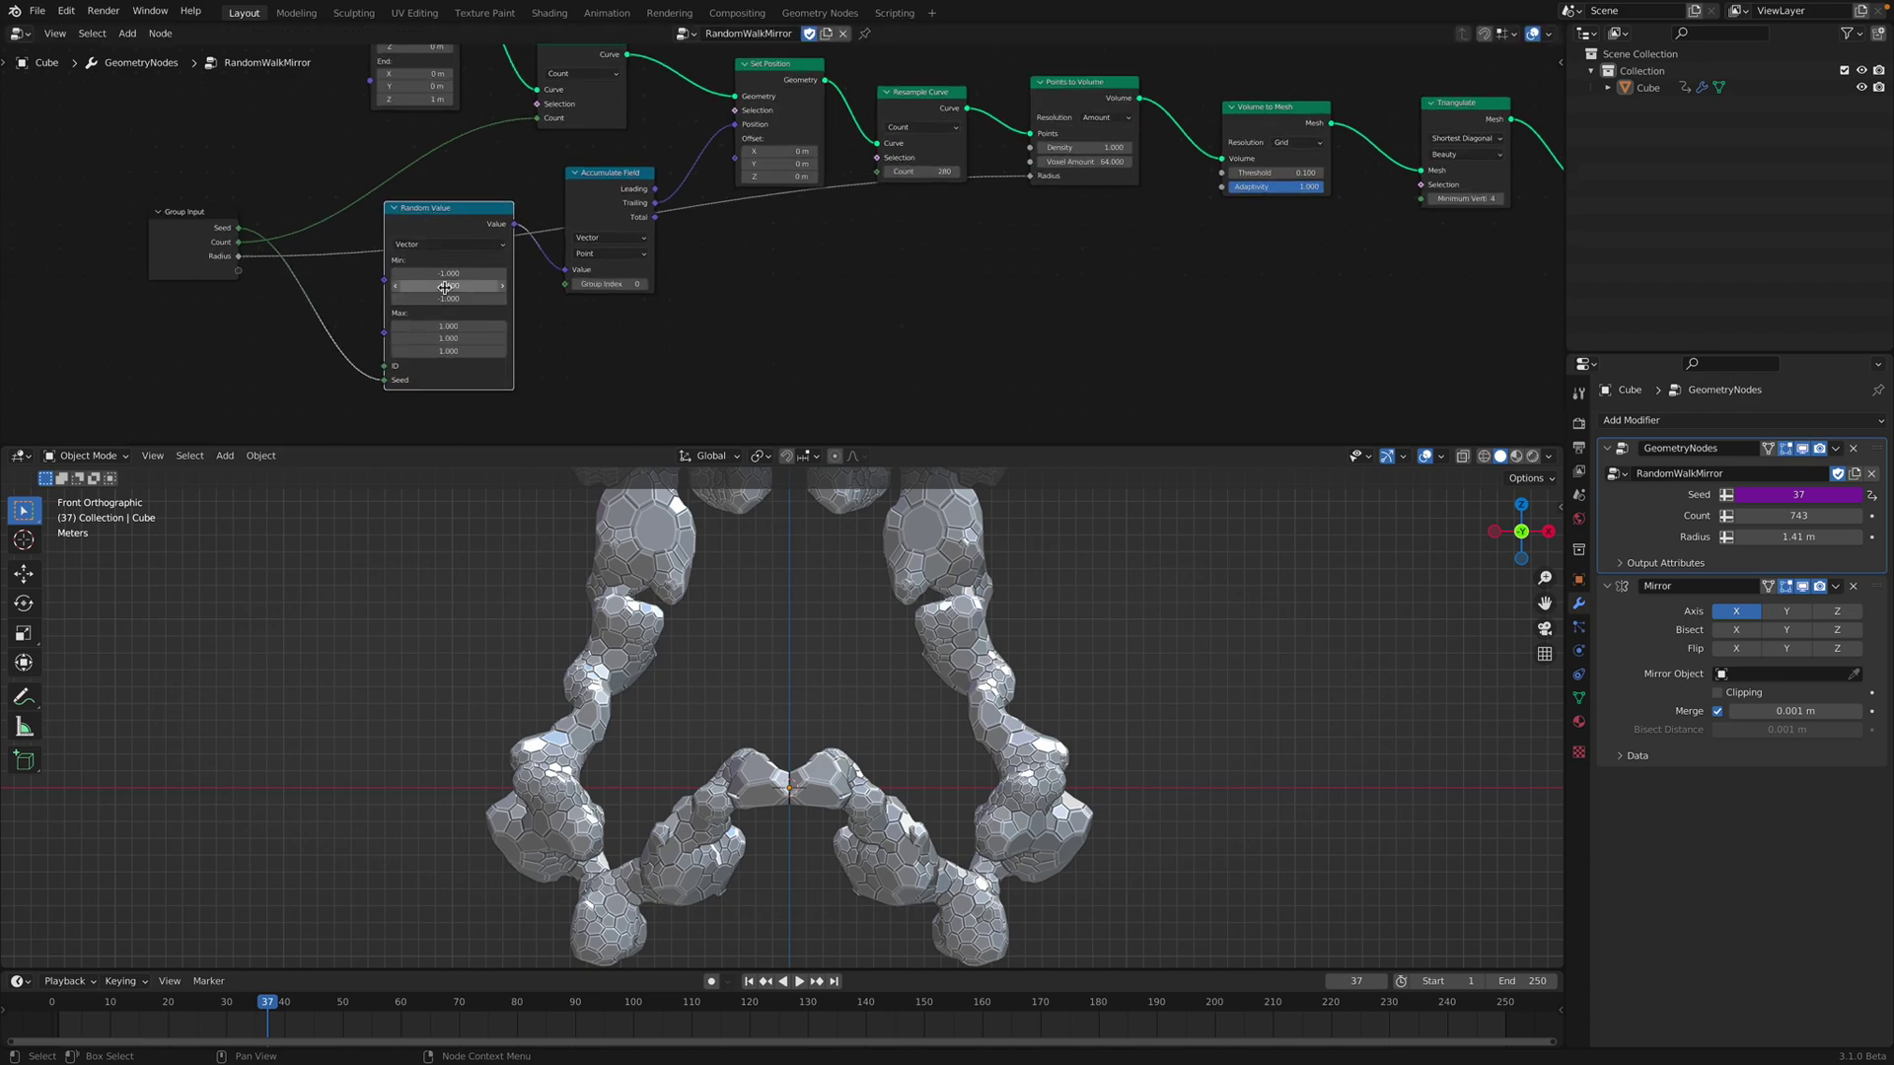
left_click(591, 210)
scroll(592, 210, "up", 1)
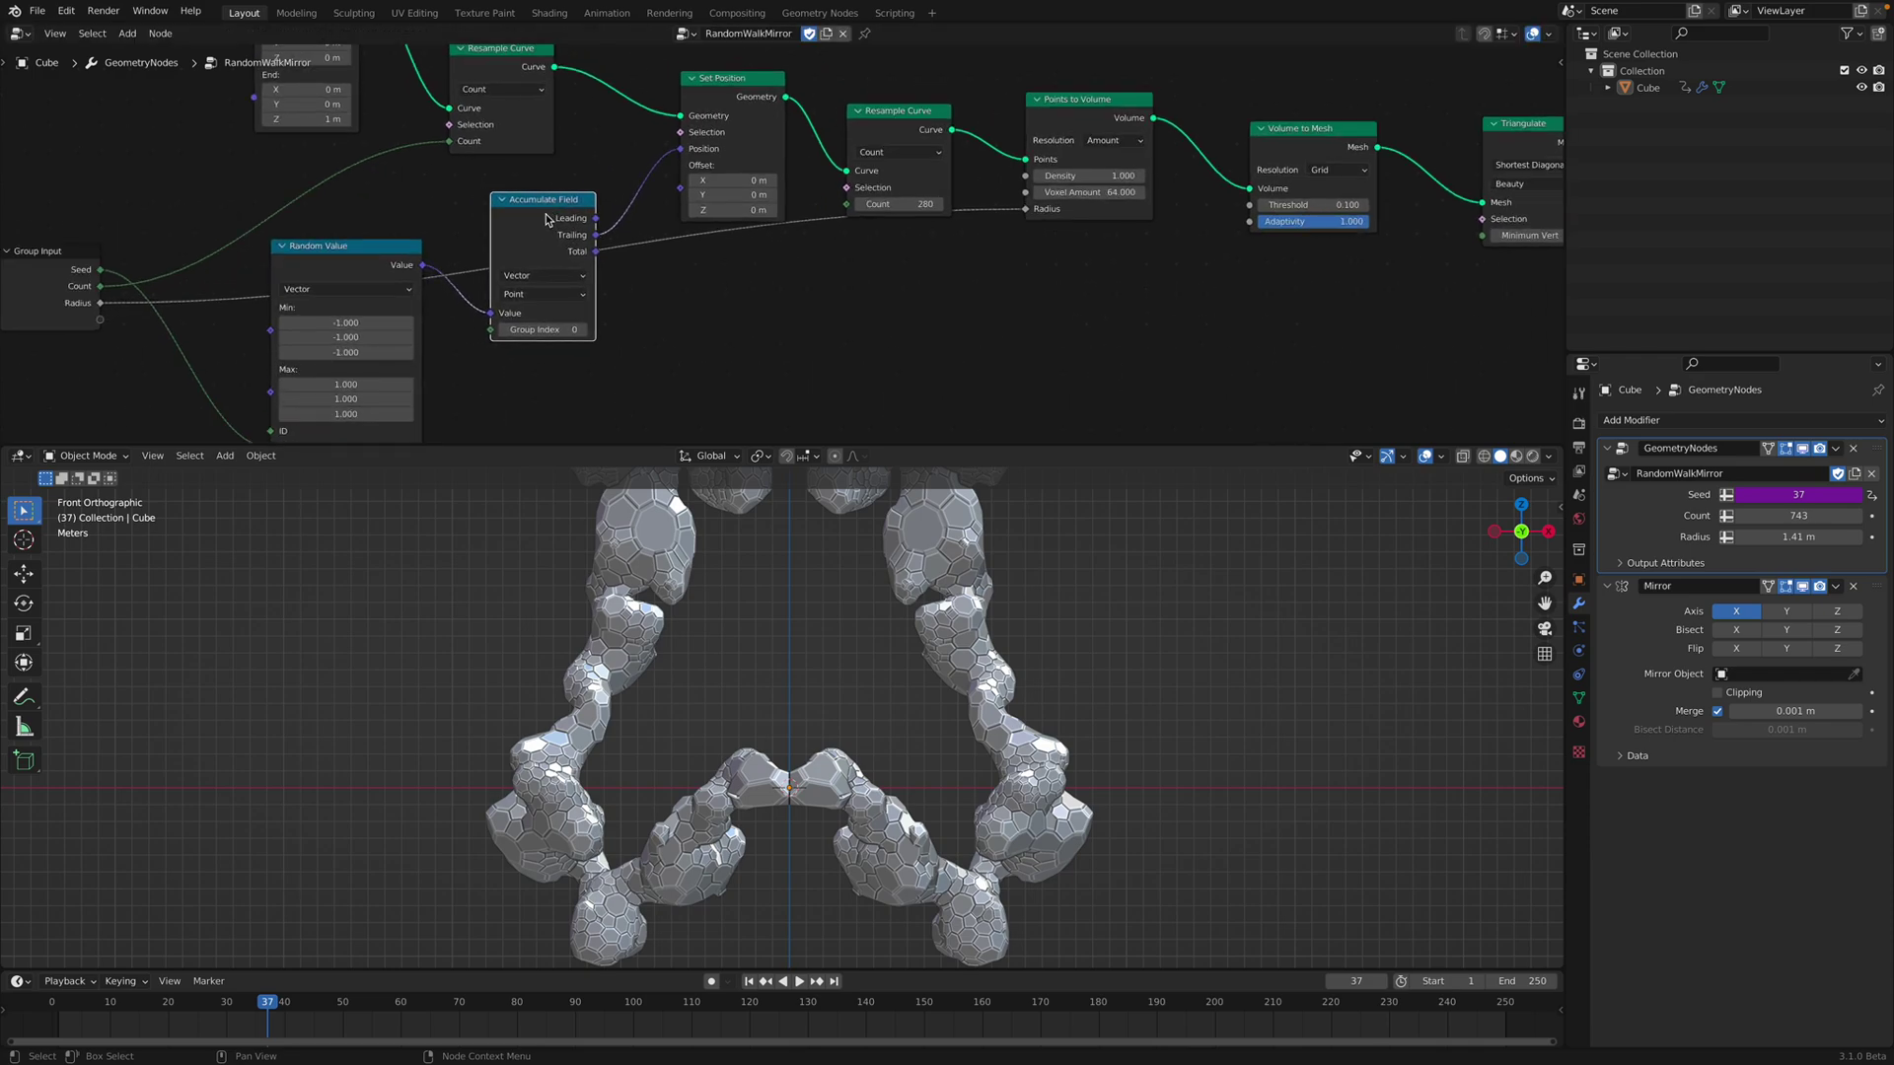
middle_click_drag(591, 219, 541, 272)
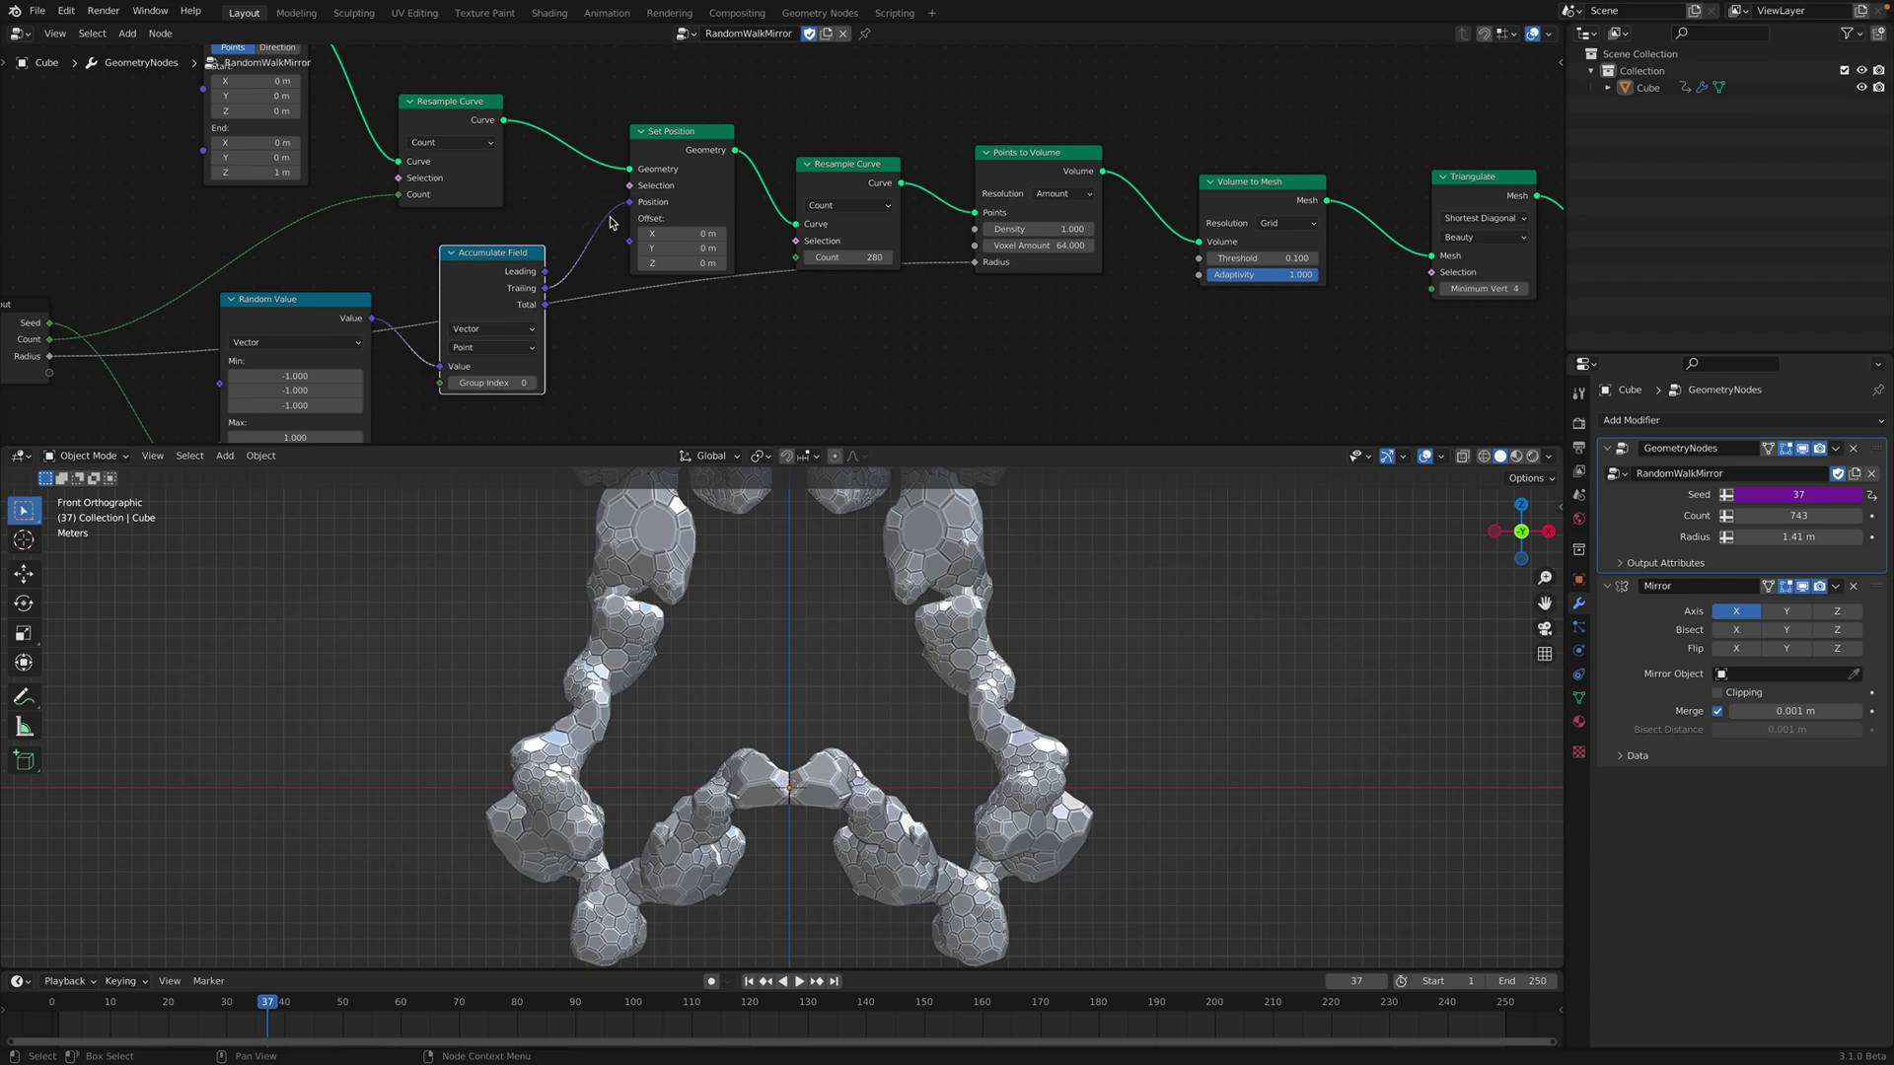
Step: Reposition the Set Position and second Resample Curve nodes, and set that Resample Curve's Count to 144
left_click_drag(679, 141, 673, 136)
left_click_drag(834, 170, 821, 133)
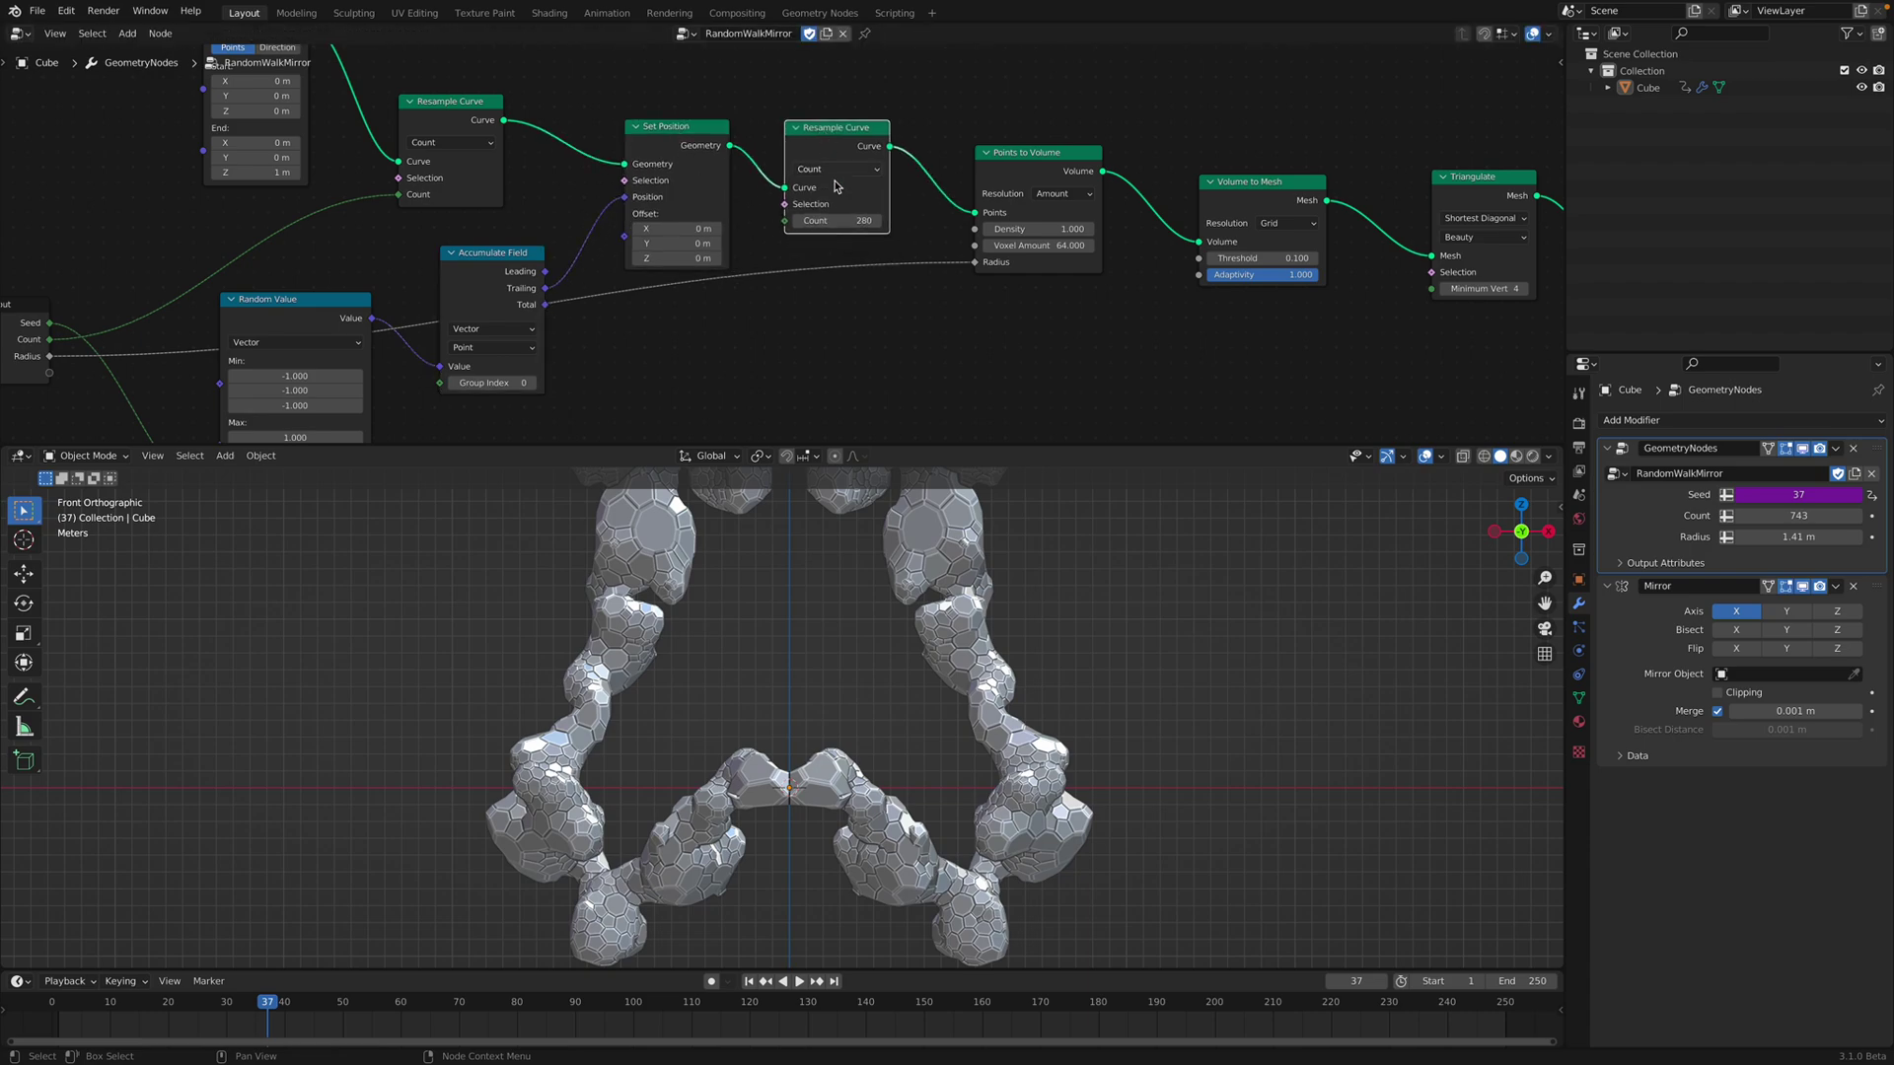
left_click_drag(840, 221, 775, 221)
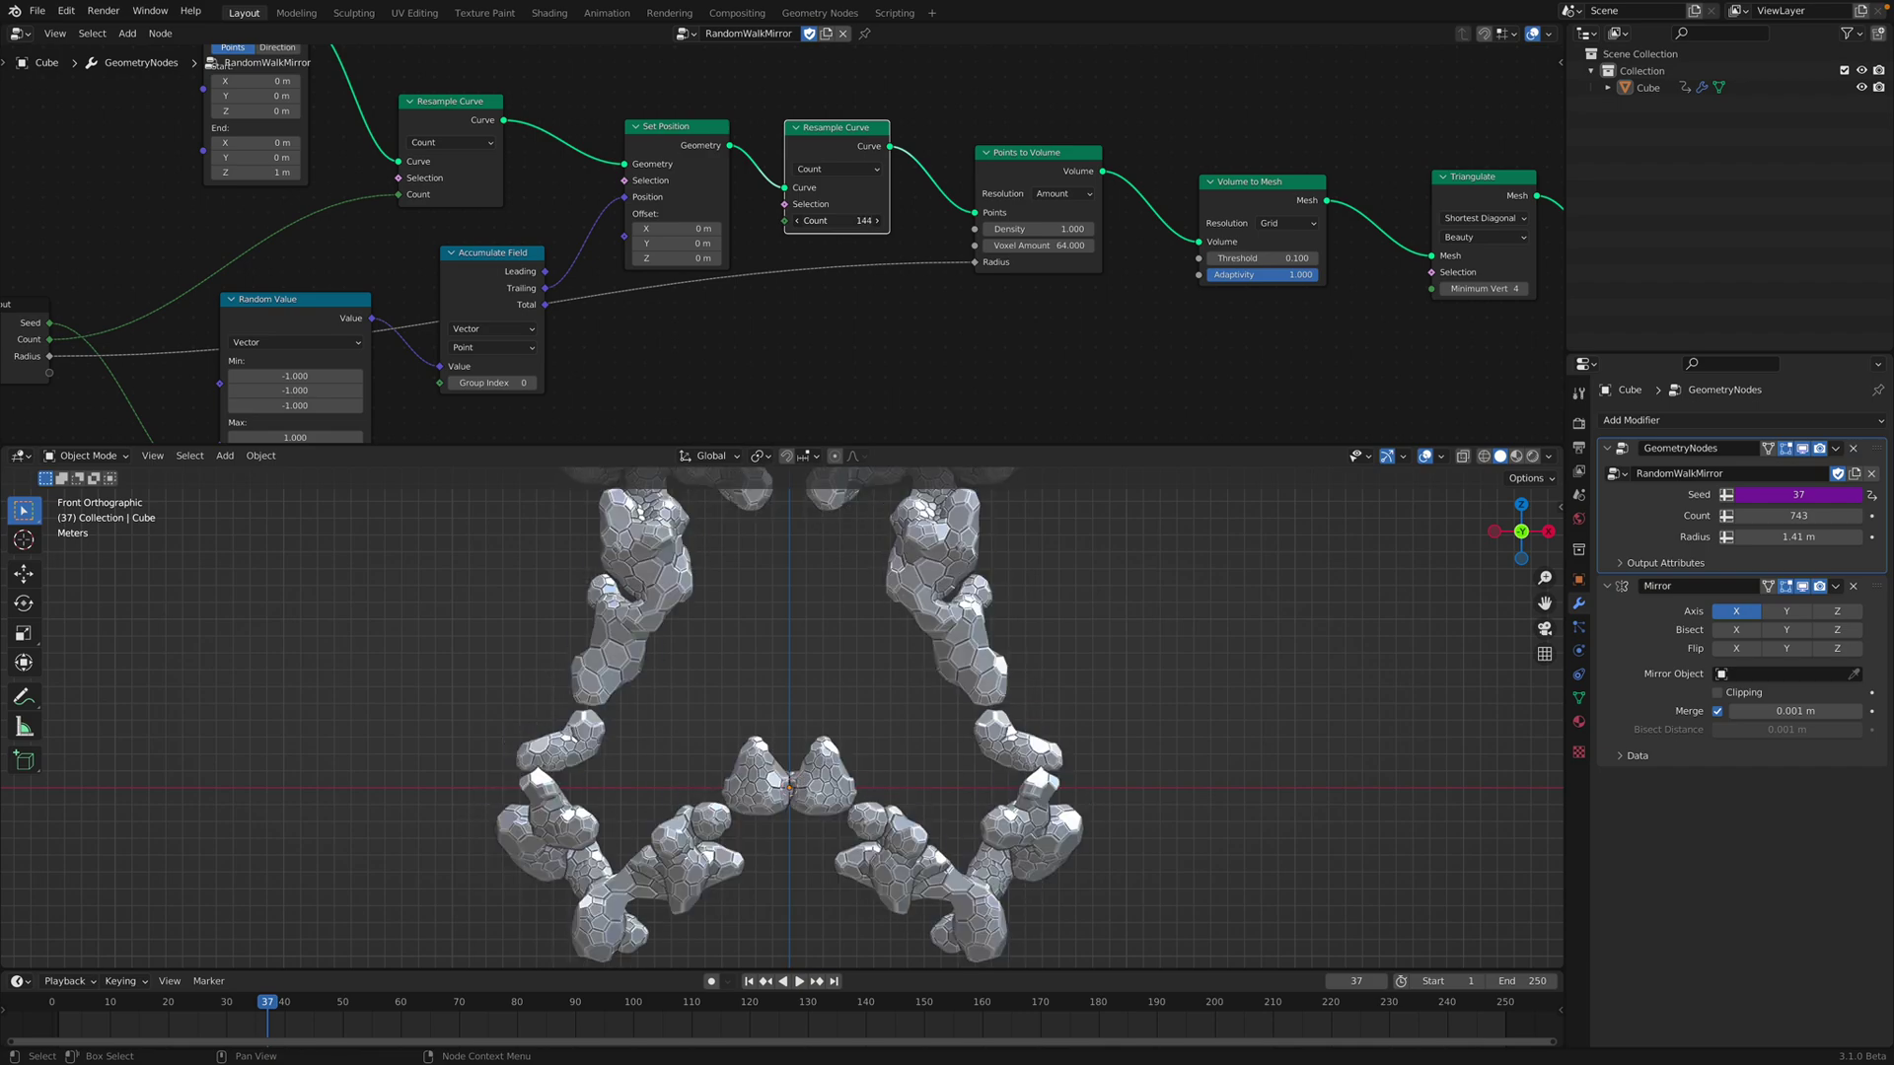
Step: Save the file and link Set Position's Geometry output directly to Points to Volume's Points input, bypassing the second Resample Curve
left_click_drag(838, 146, 844, 155)
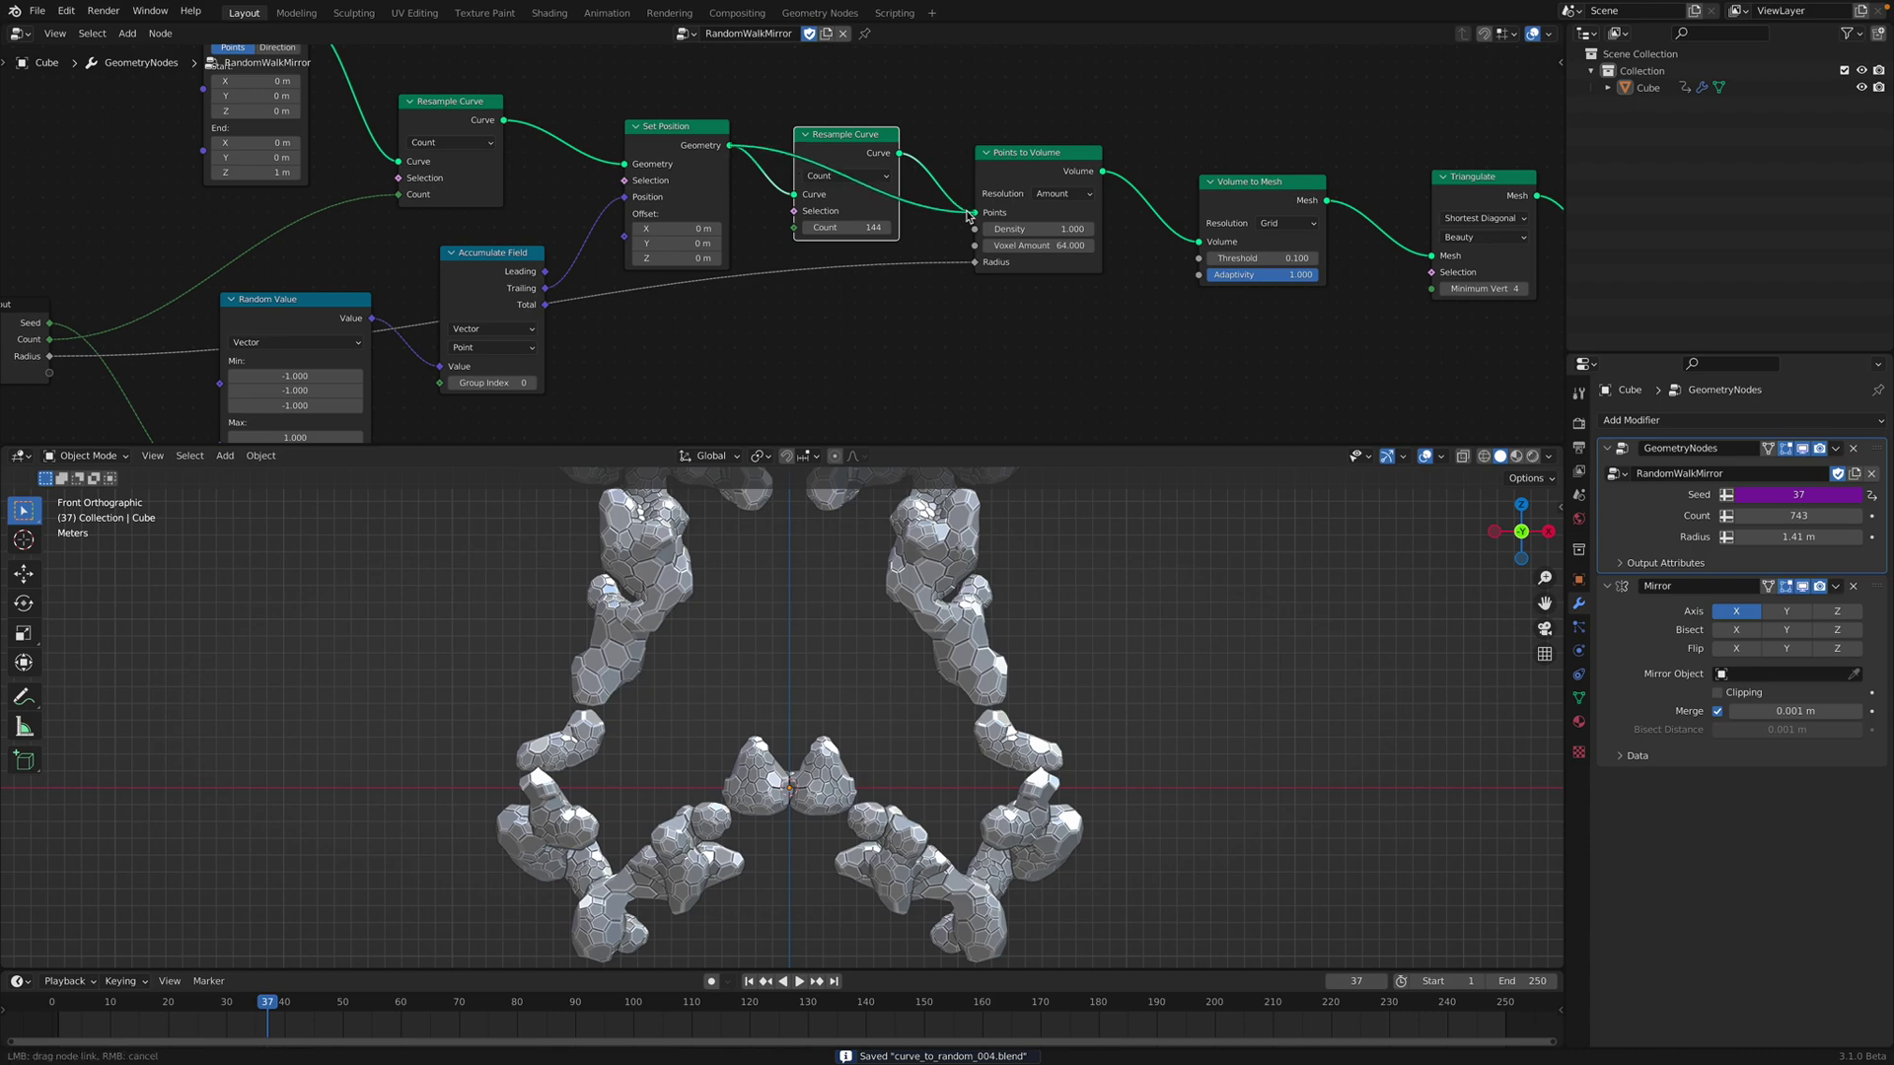
left_click_drag(972, 216, 971, 216)
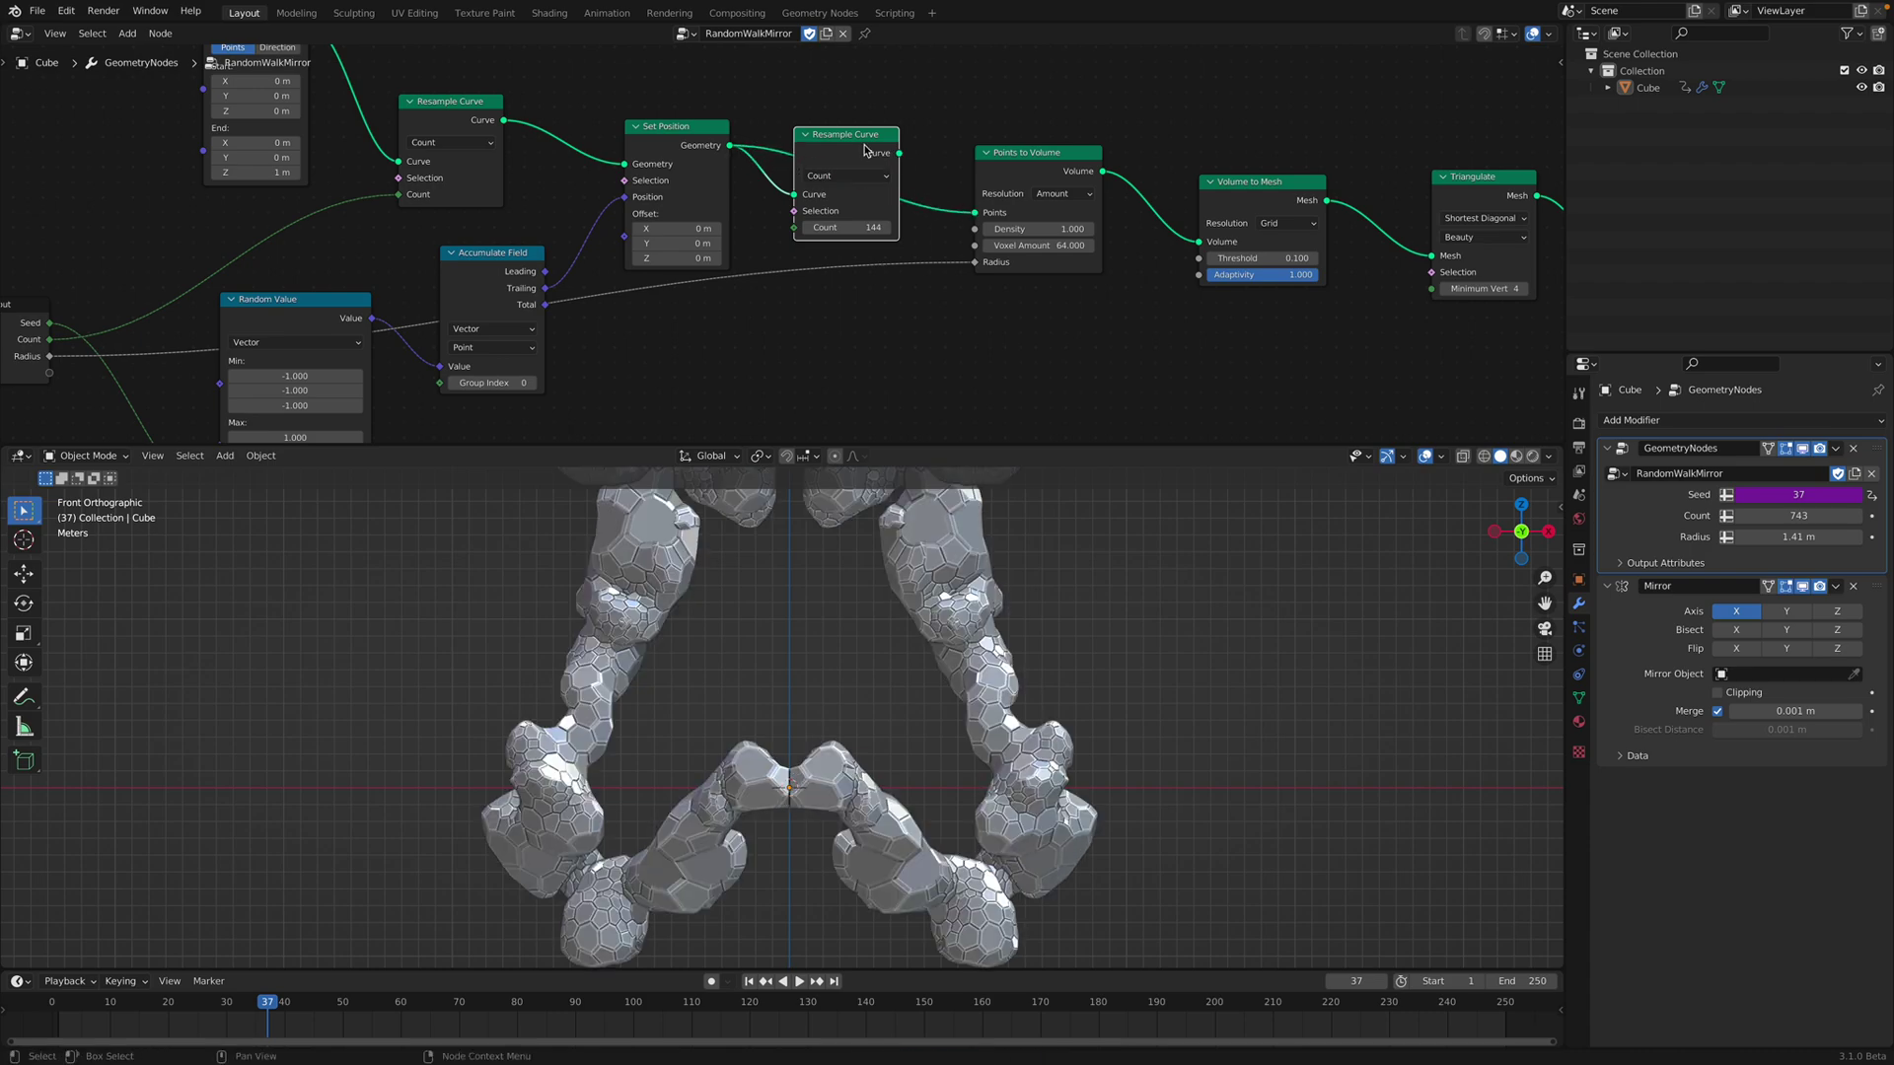
Step: Link the second Resample Curve back into Points to Volume's Points input, and set it to Length mode with a length of 2.85 m
left_click_drag(864, 150, 859, 90)
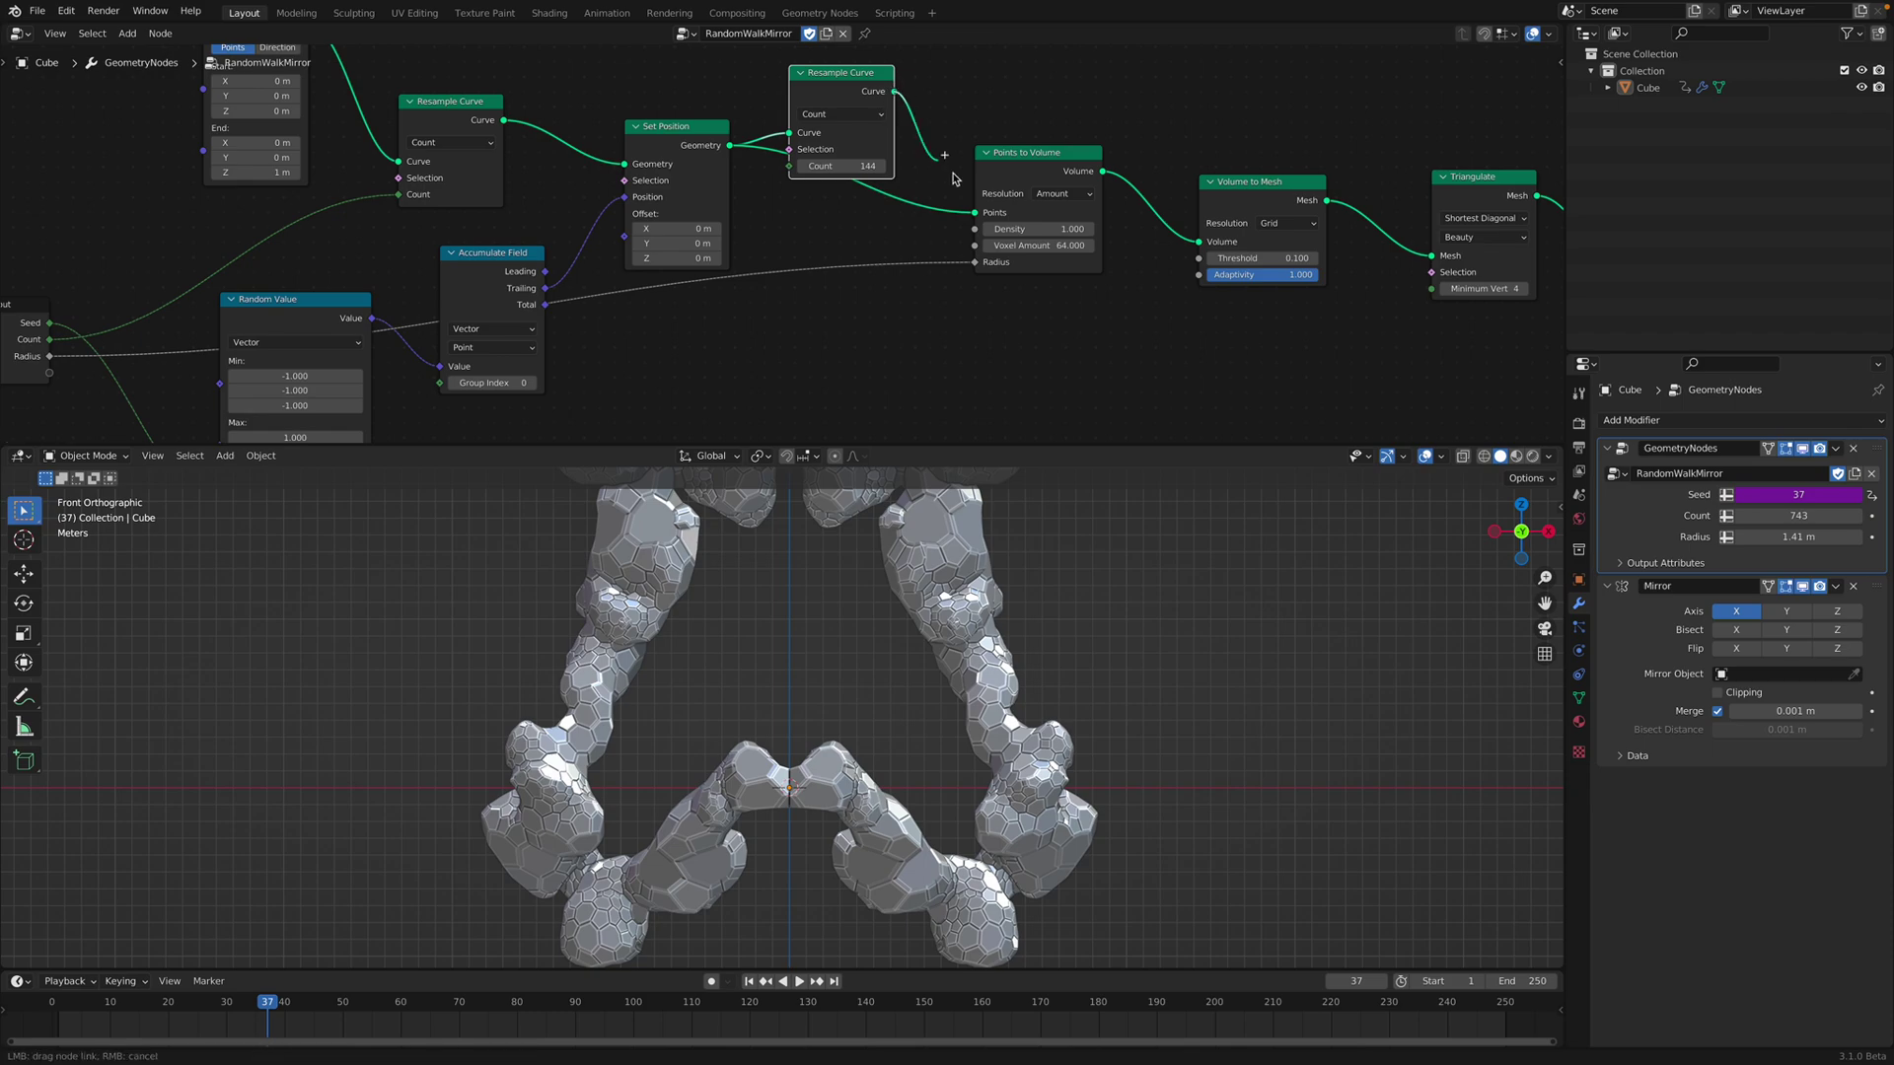
left_click_drag(977, 216, 975, 213)
left_click(854, 114)
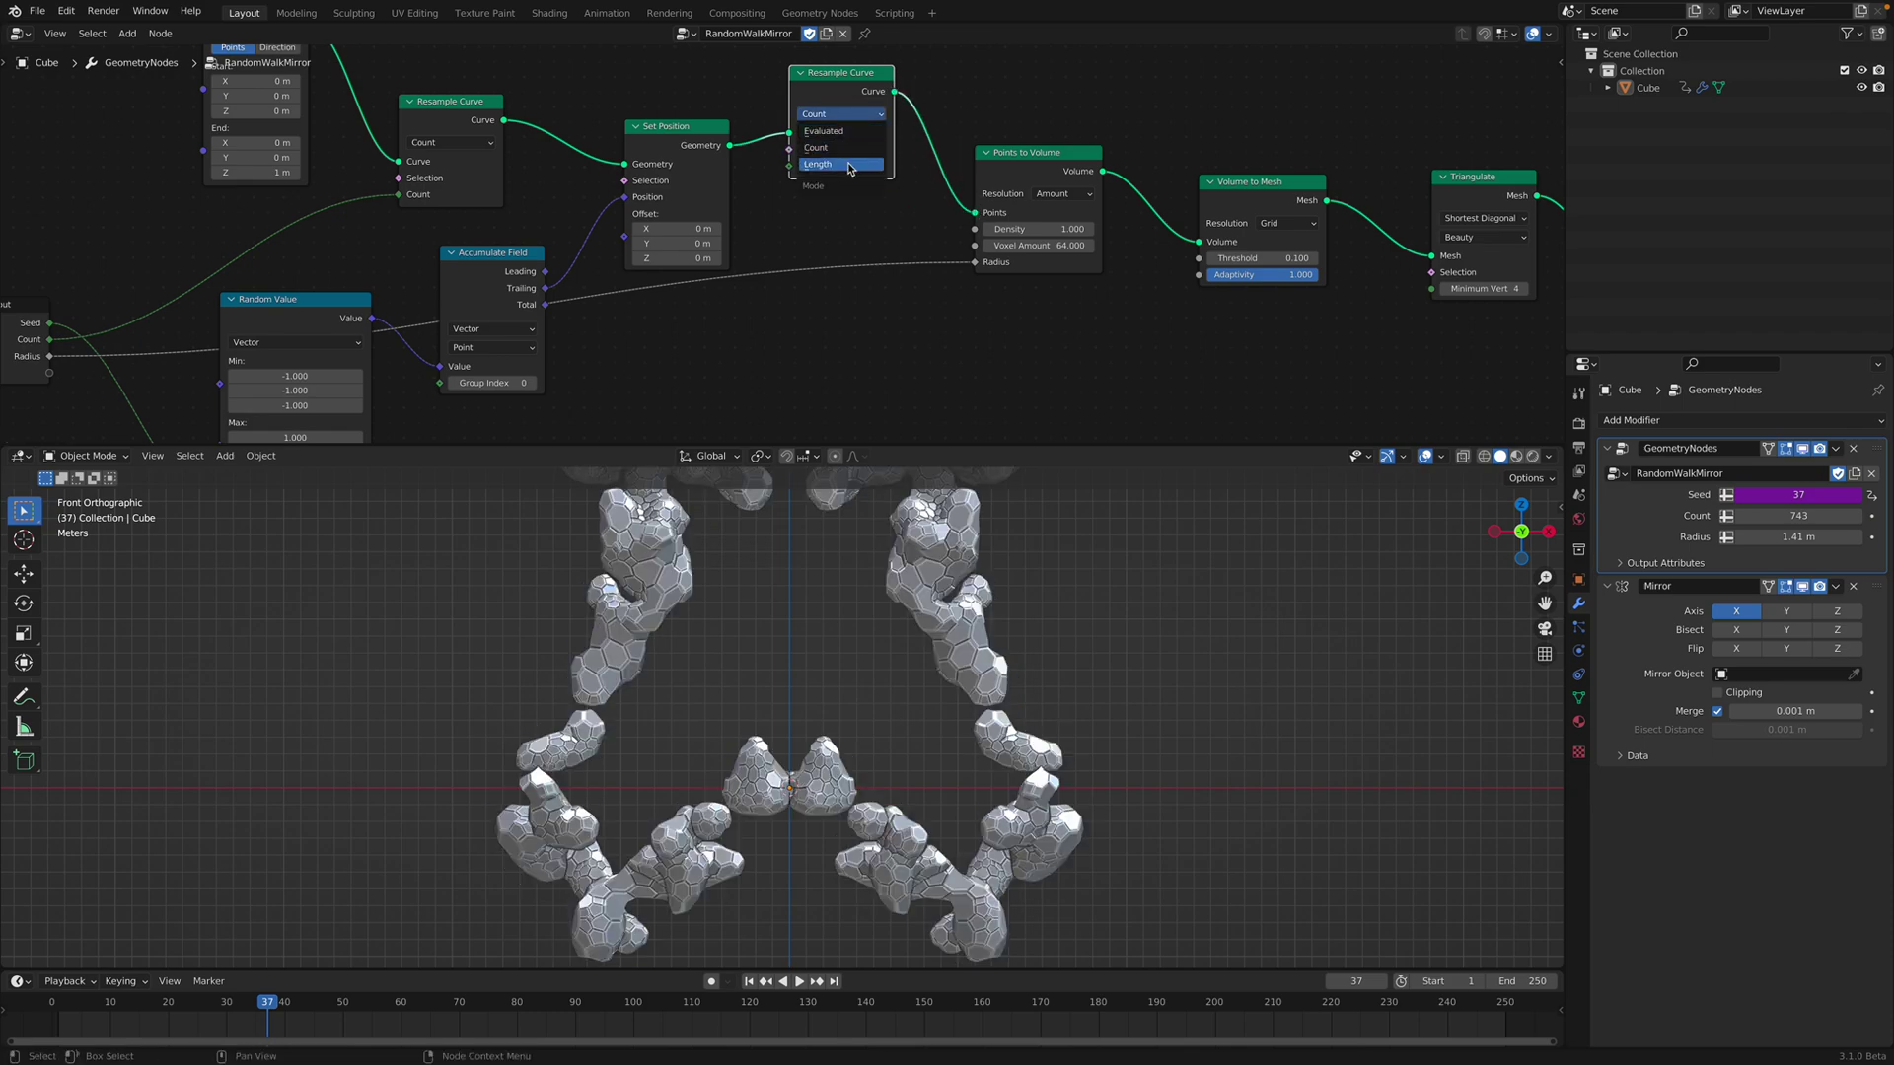
left_click(849, 165)
left_click_drag(844, 166, 928, 166)
Step: Save the file and adjust the positions of the second Resample Curve and Points to Volume nodes
key("ctrl+s")
middle_click_drag(931, 233, 908, 276)
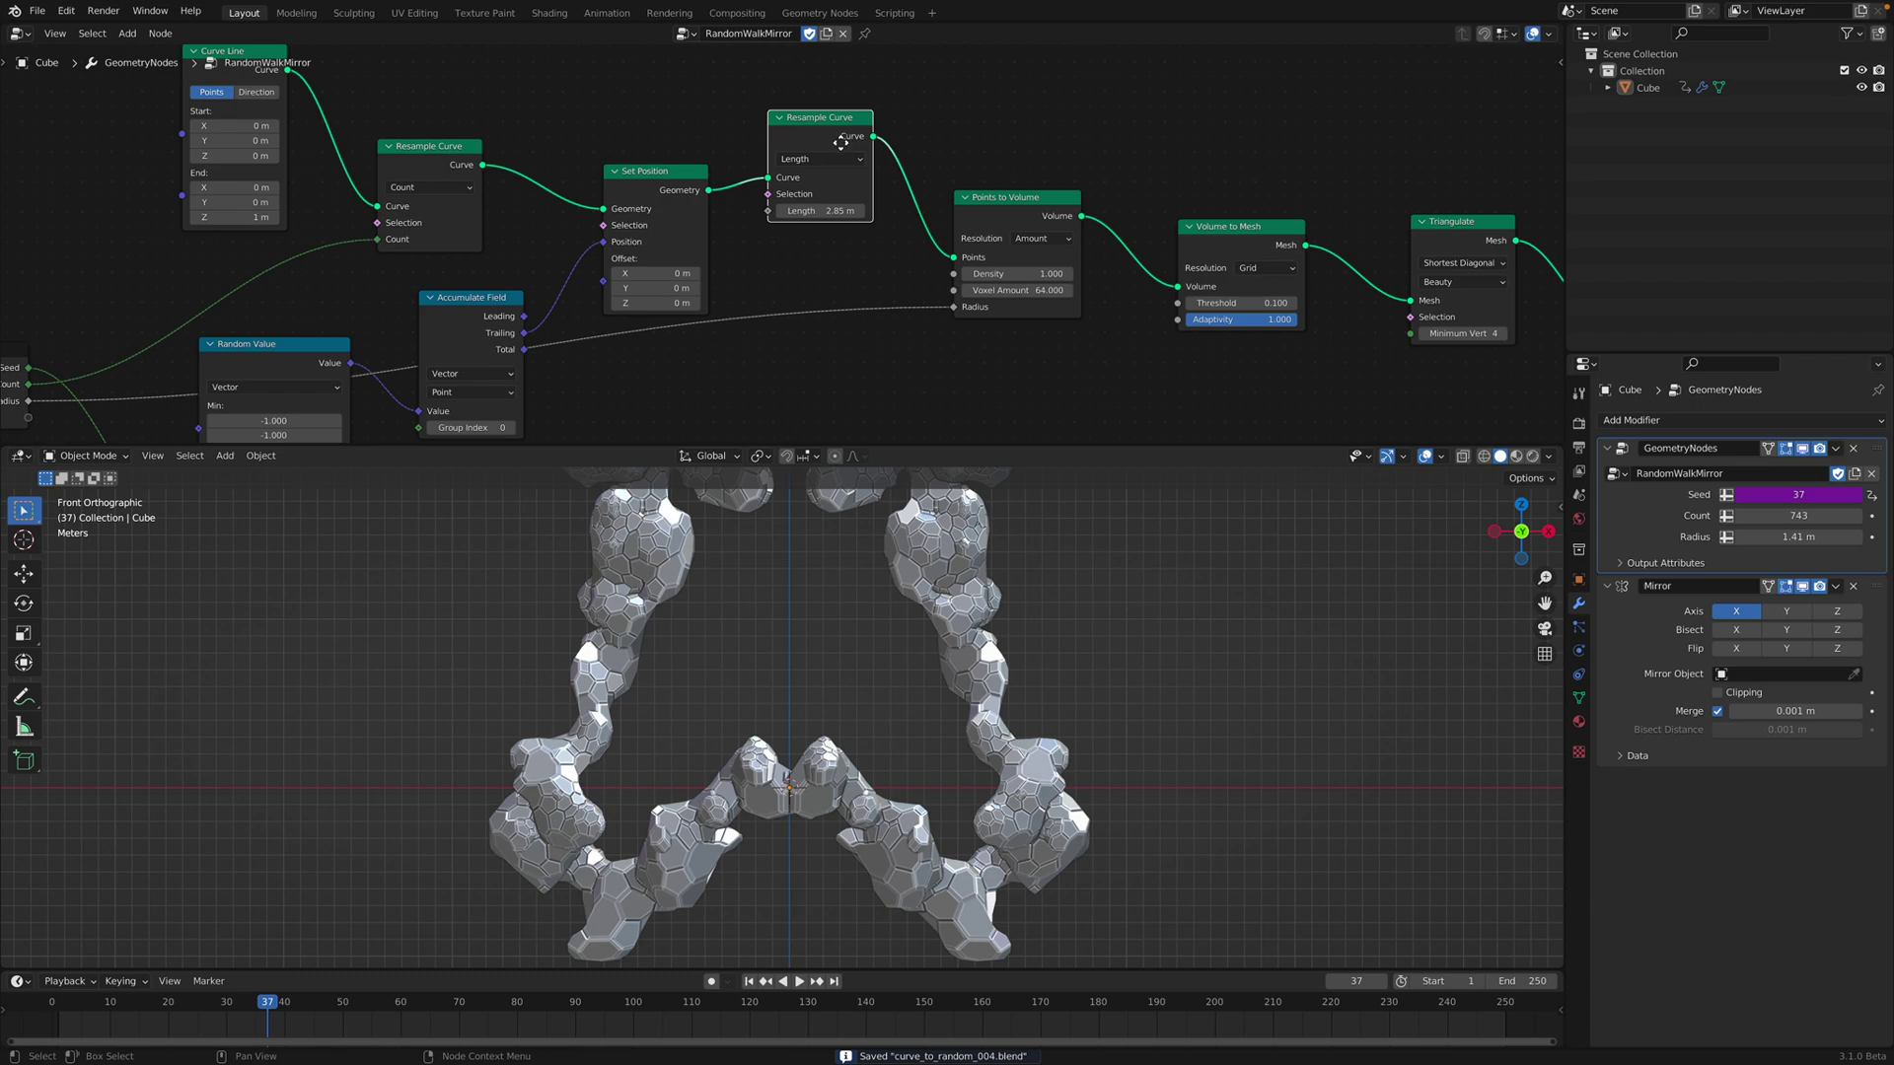
left_click_drag(838, 139, 838, 150)
middle_click_drag(994, 205, 821, 205)
left_click_drag(843, 198, 837, 209)
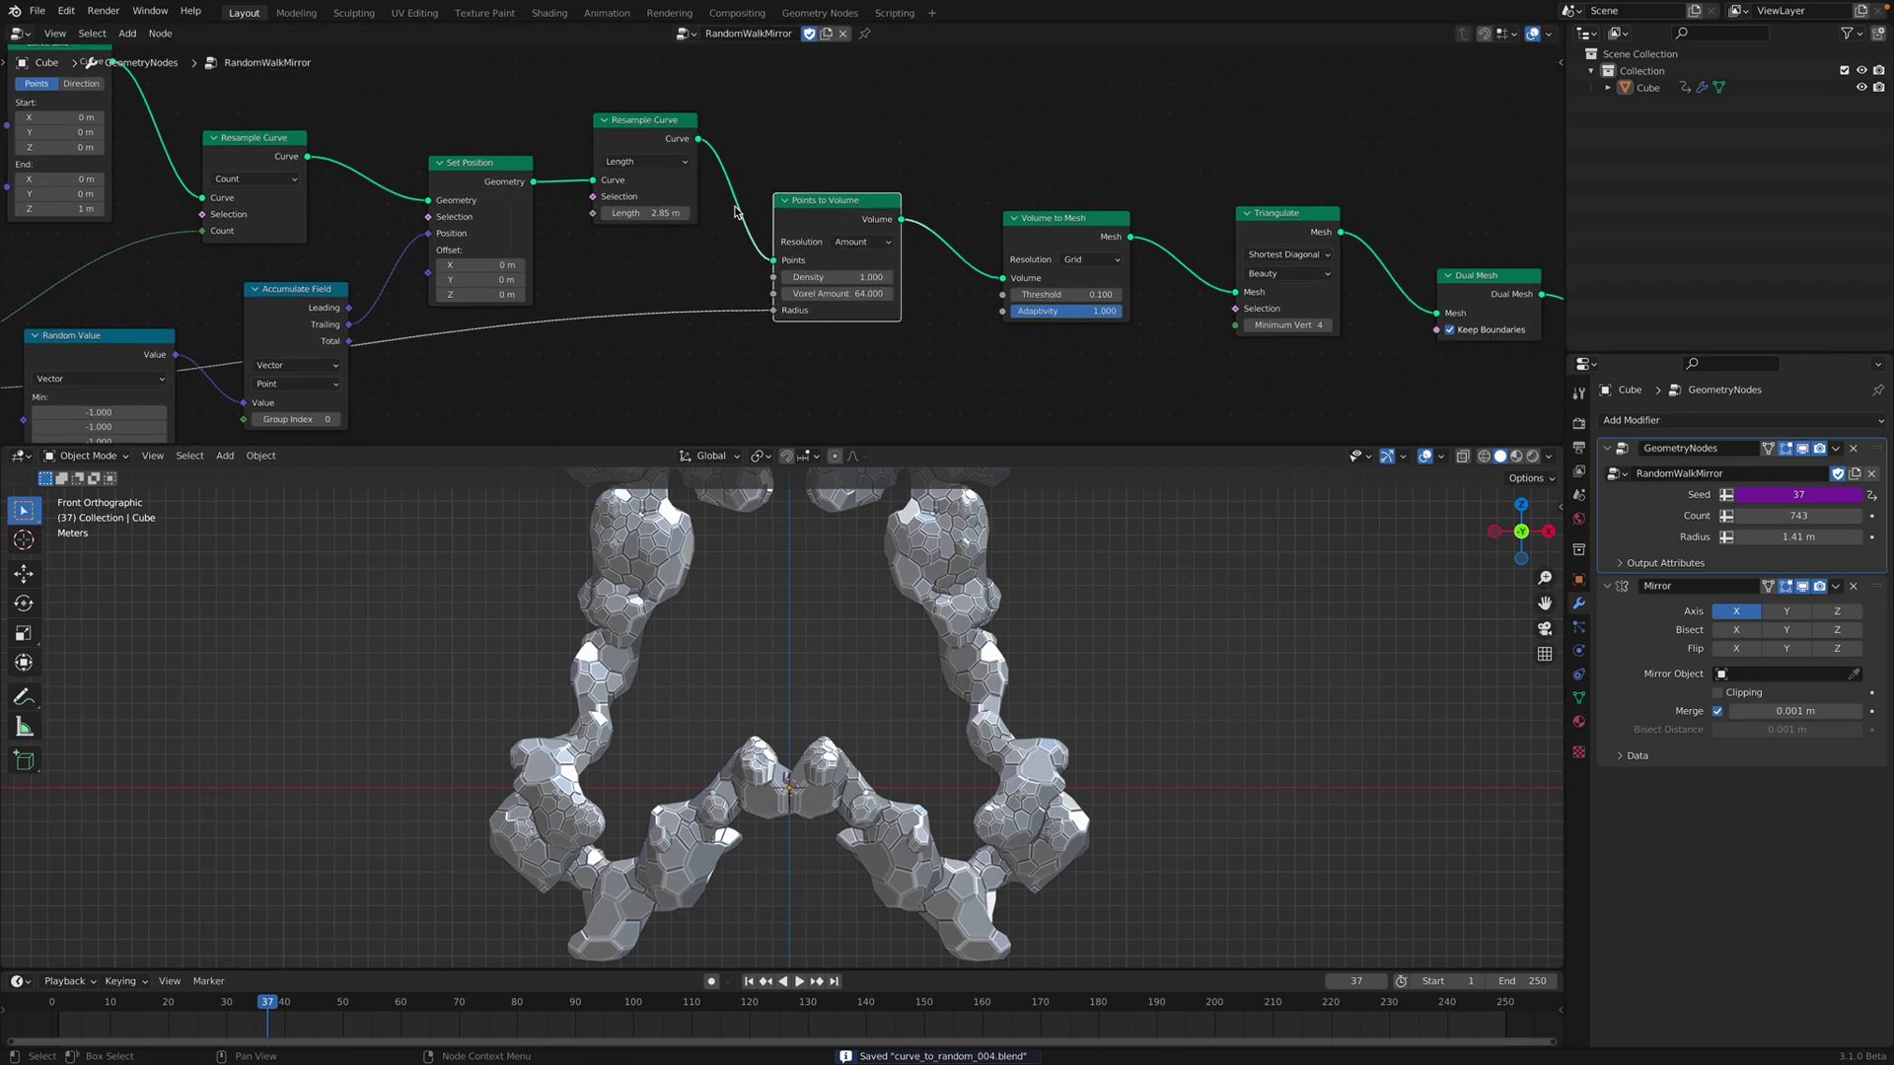
middle_click_drag(516, 346, 558, 262)
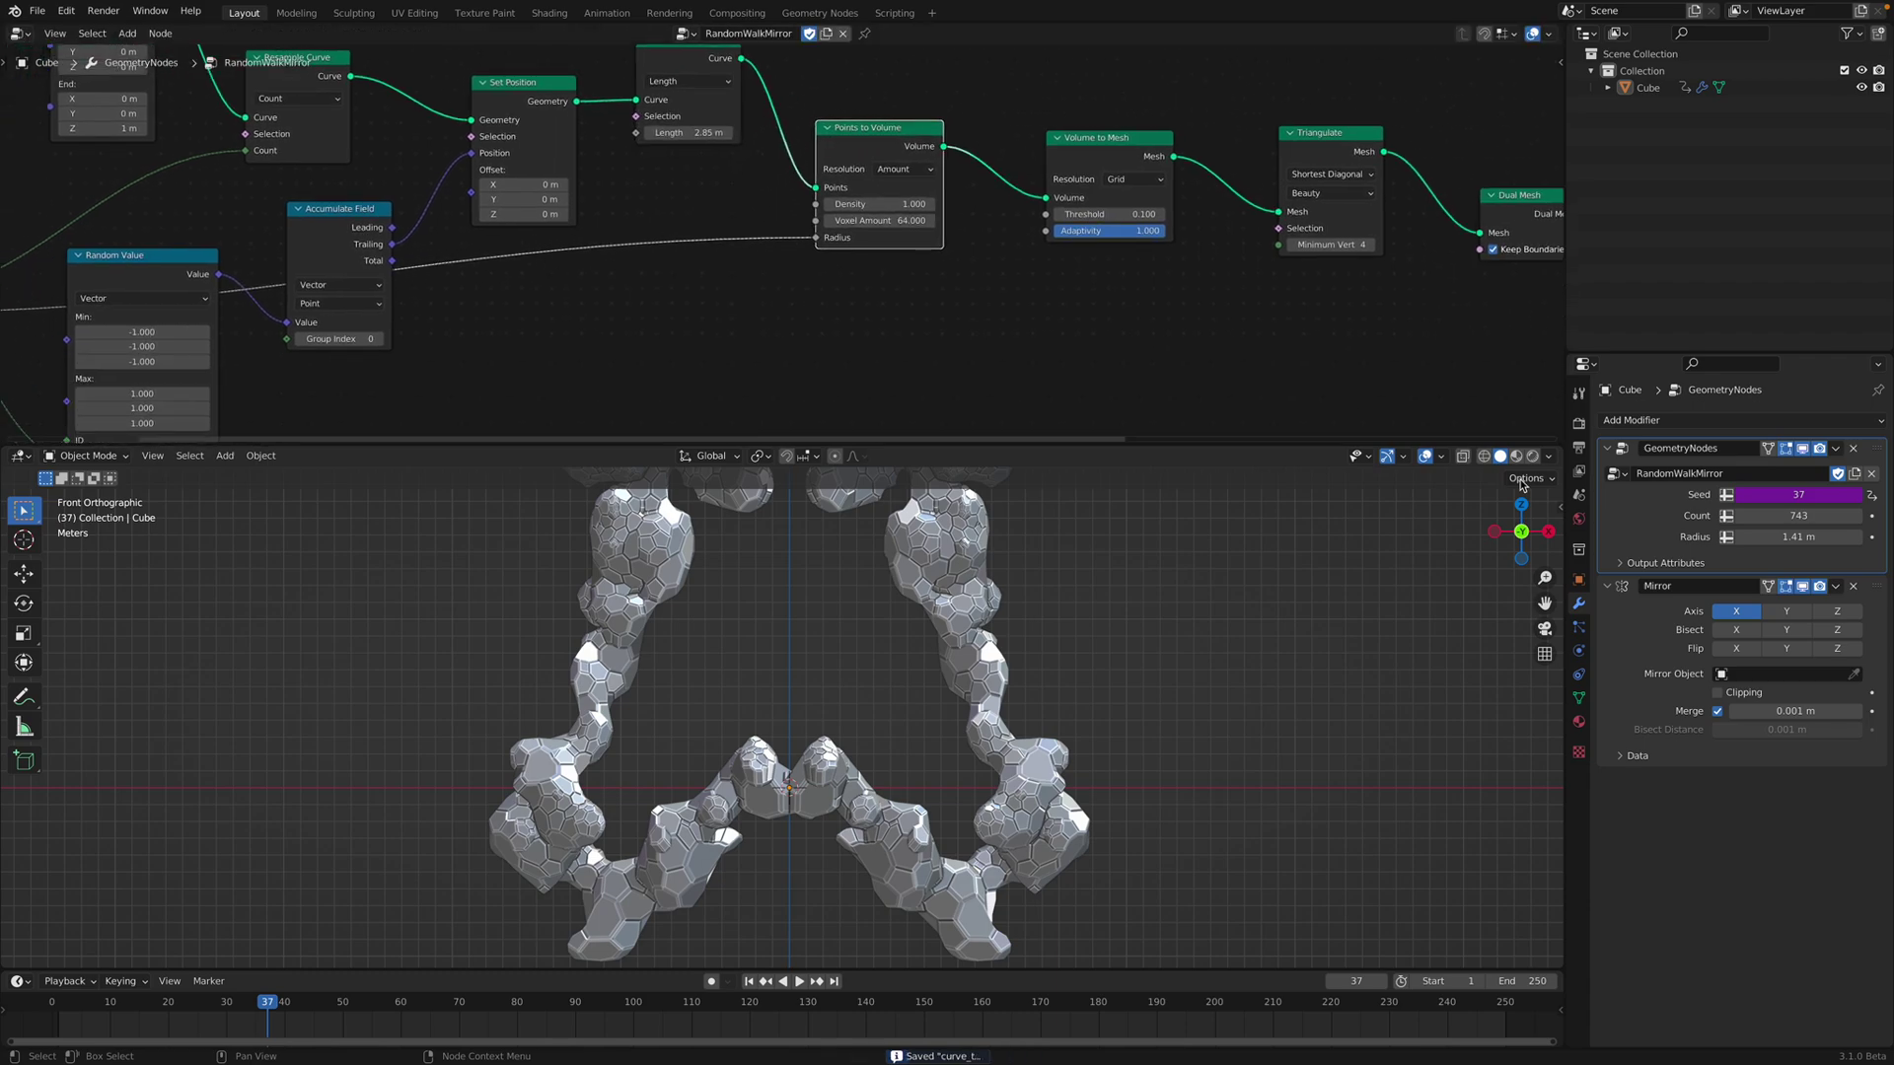
Step: Set the GeometryNodes modifier's Radius to 1.63 m and adjust the position of the Volume to Mesh node
left_click_drag(1767, 541, 1820, 541)
middle_click_drag(864, 260, 884, 233)
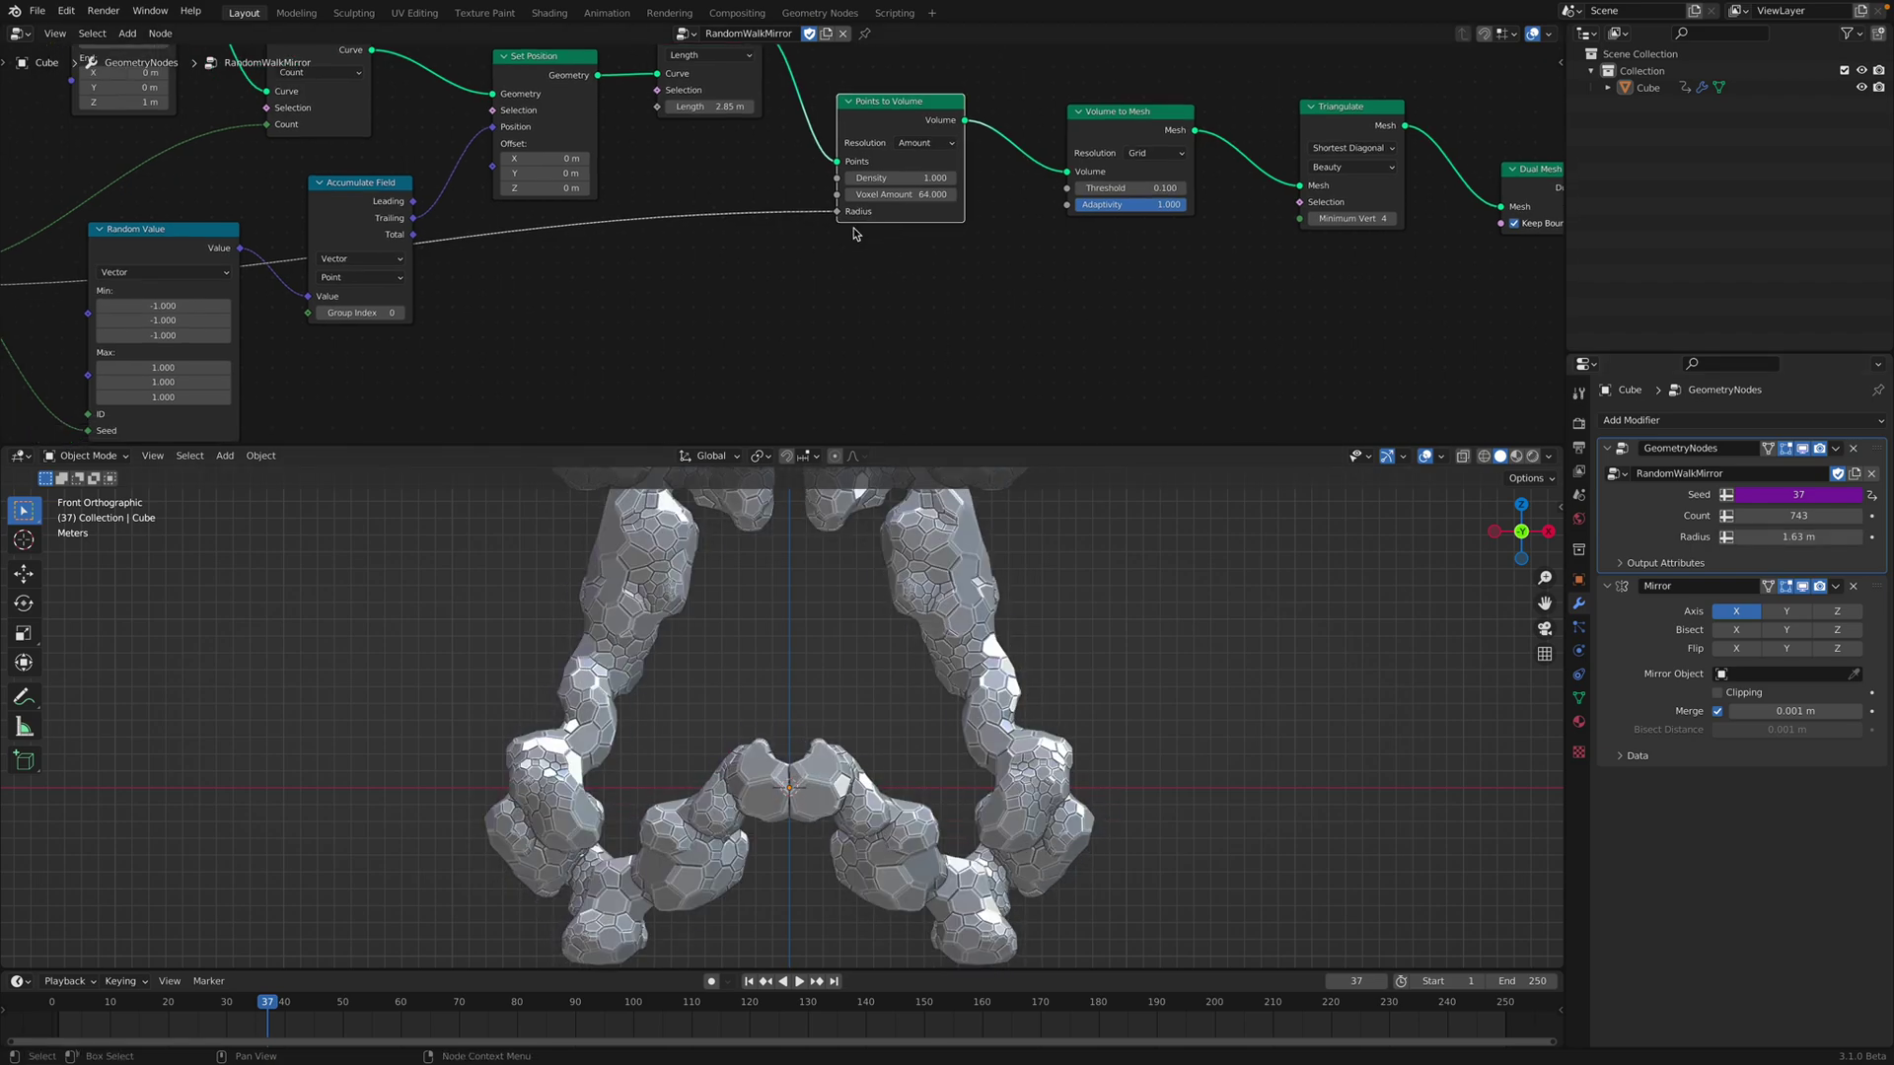
middle_click_drag(1125, 169, 818, 235)
scroll(818, 236, "down", 1)
left_click_drag(819, 194, 808, 181)
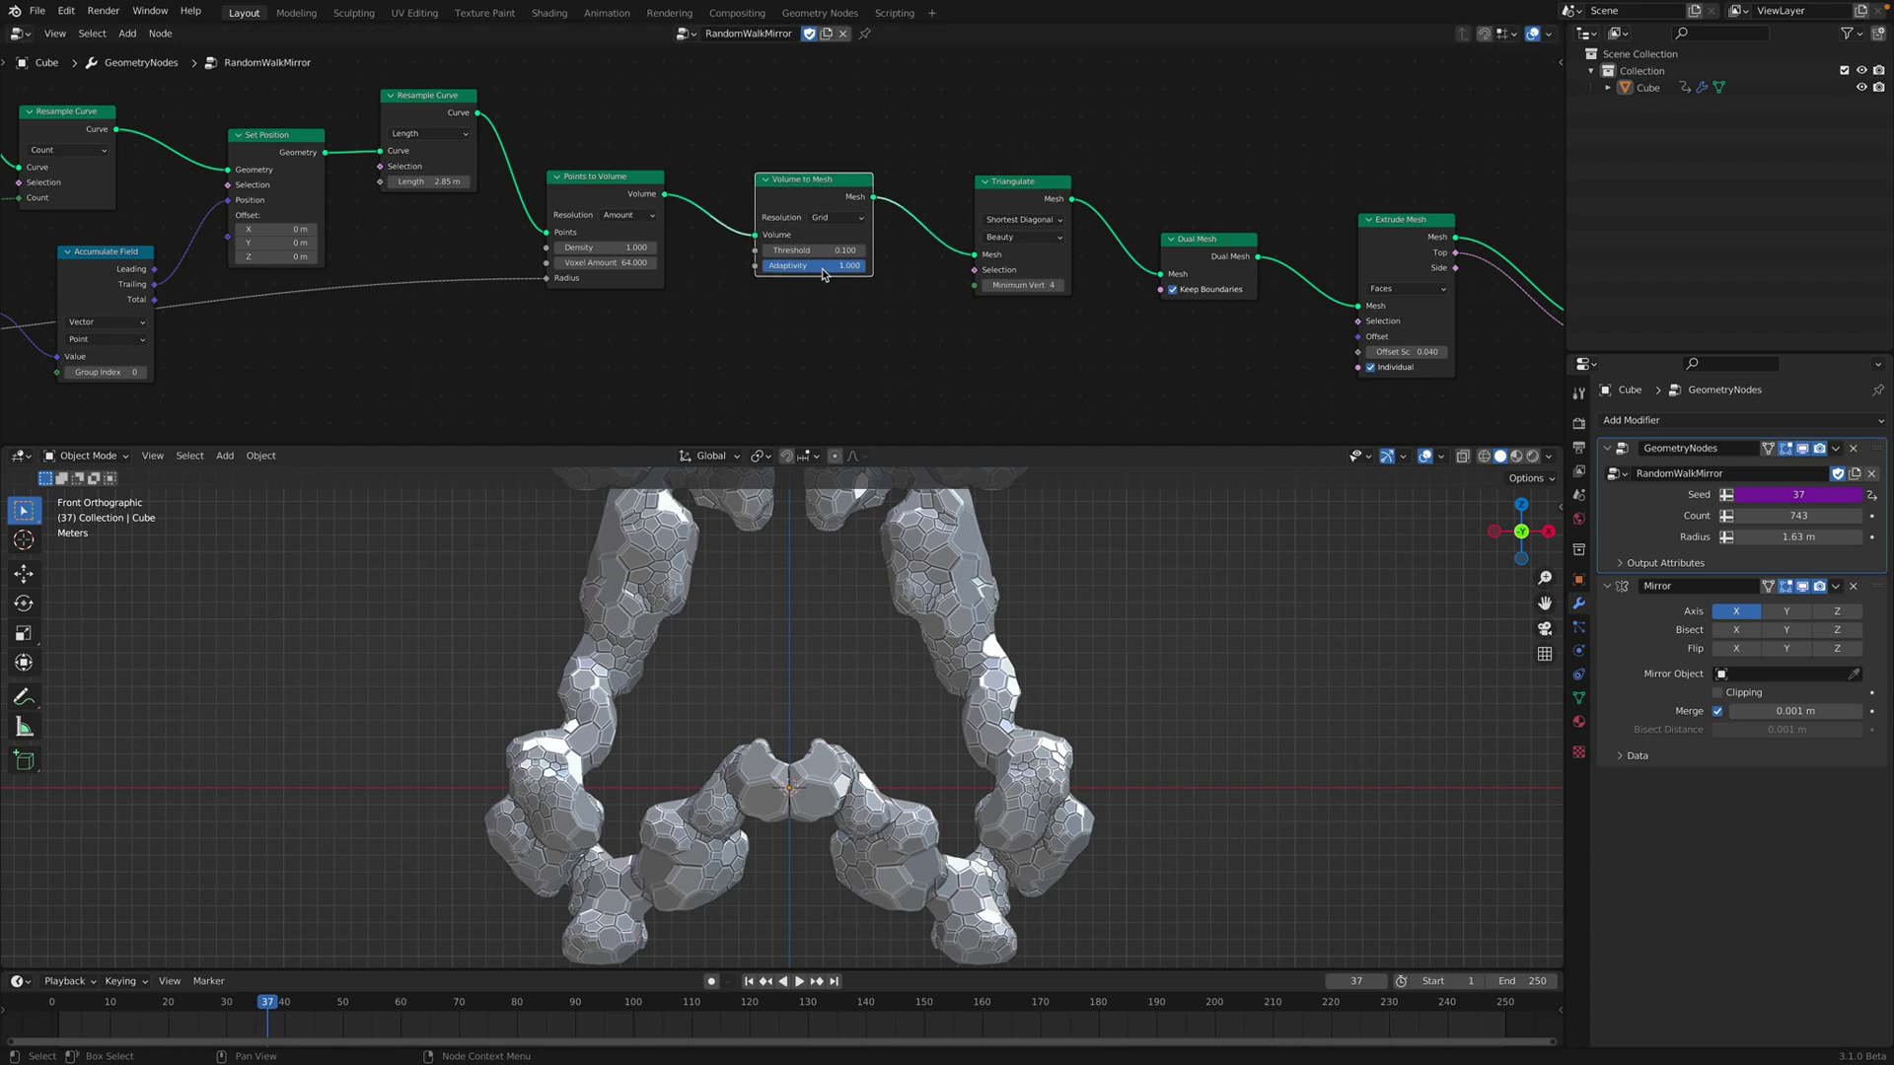
Step: Test the Volume to Mesh node's Adaptivity, keeping it at 1.000, and enlarge the node editor area
mouse_move(823, 266)
left_mouse_down()
mouse_move(734, 265)
mouse_move(854, 266)
left_mouse_up()
left_click_drag(813, 186, 808, 195)
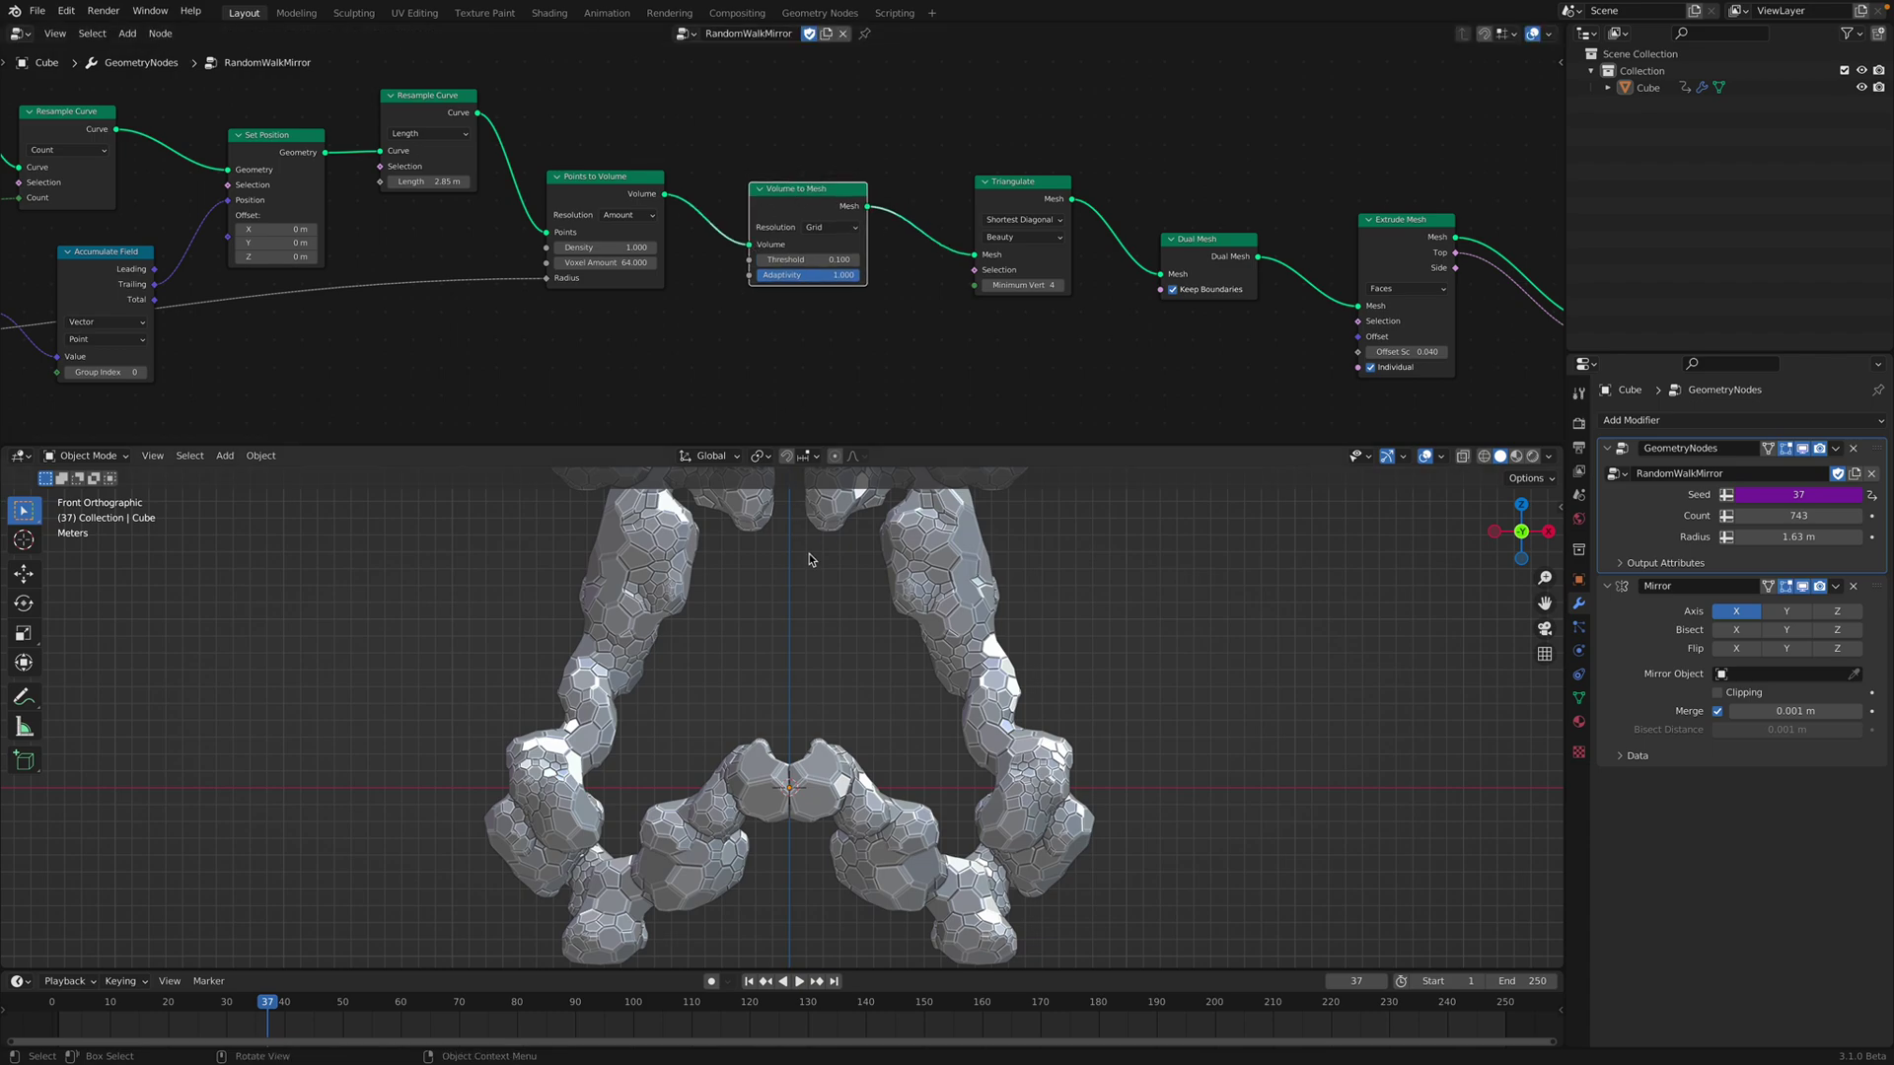
scroll(860, 560, "down", 2)
scroll(784, 246, "up", 2)
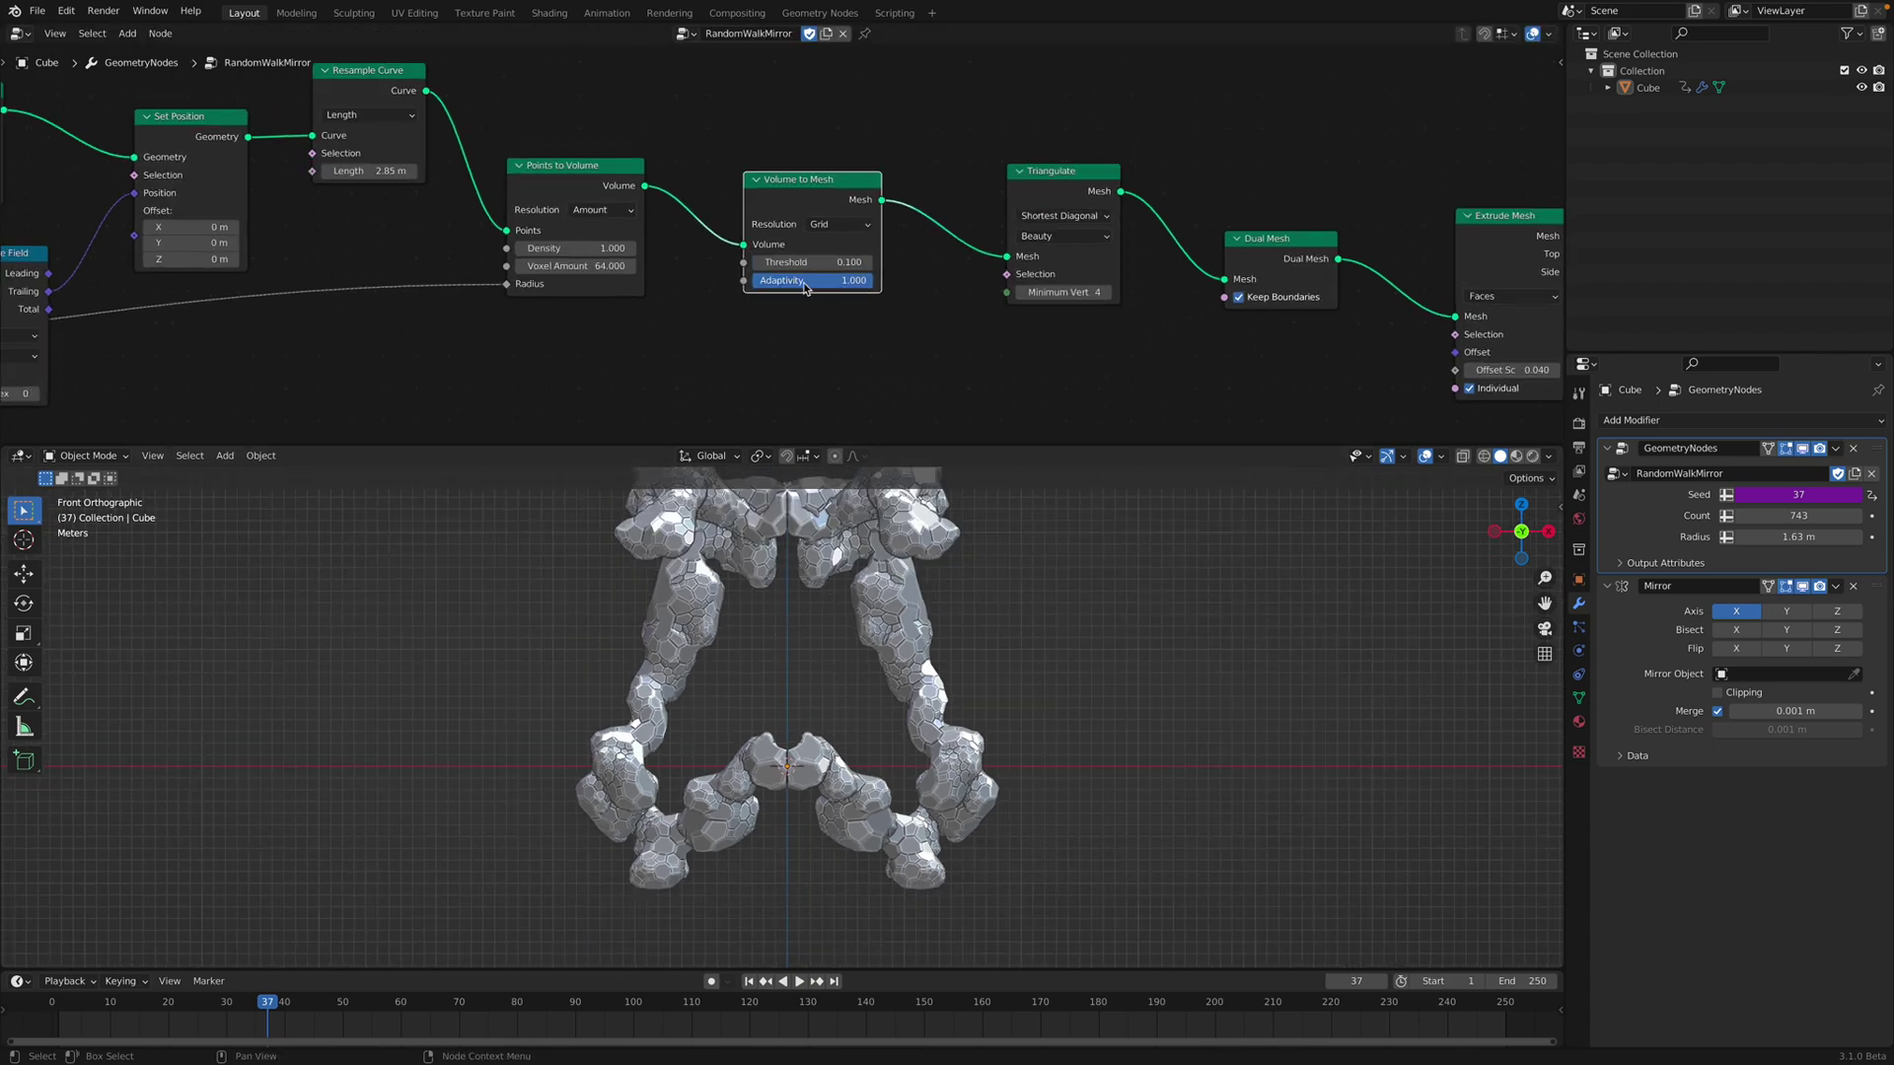
left_click_drag(819, 283, 997, 493)
Step: Reposition the Dual Mesh and Triangulate nodes closer to the Volume to Mesh node
middle_click_drag(938, 423, 651, 392)
left_click_drag(1084, 282, 1009, 247)
left_click_drag(845, 196, 824, 204)
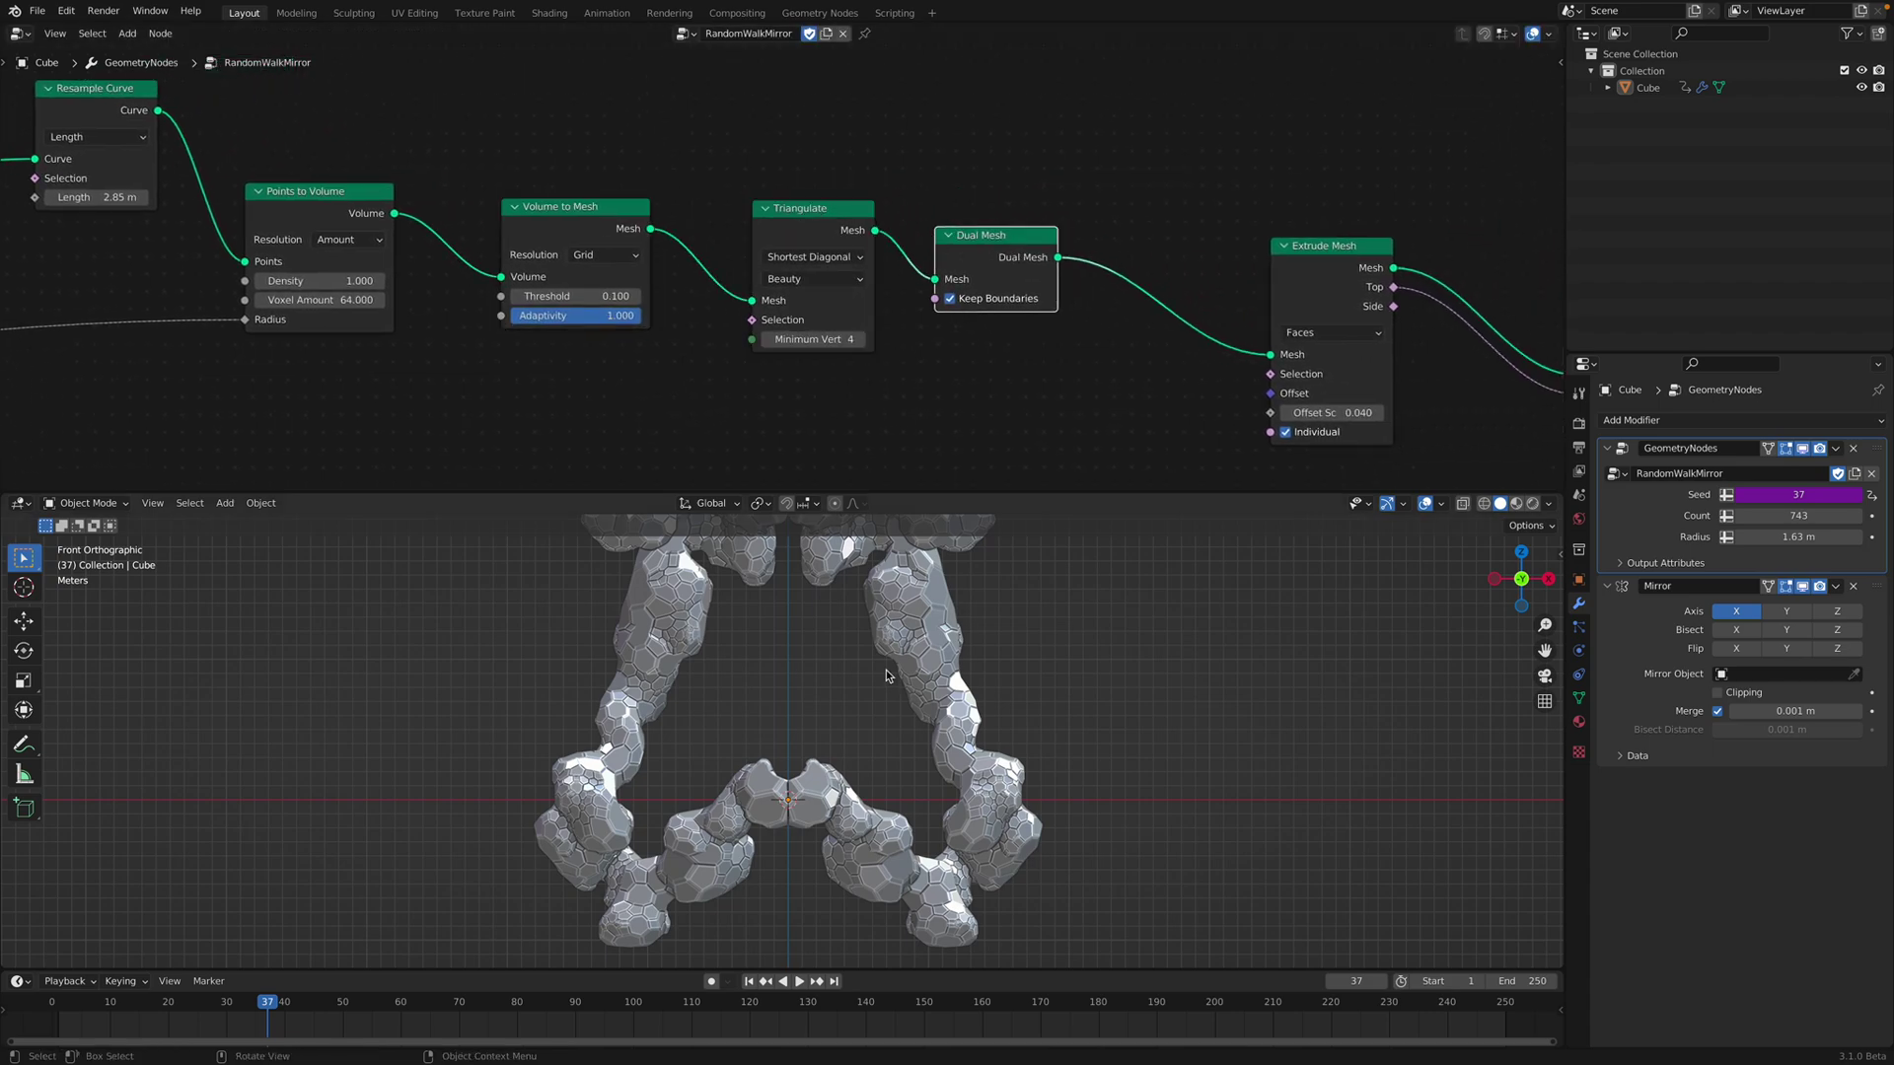
Step: Enlarge the 3D viewport by shrinking the node editor, and save the file
middle_click_drag(900, 664, 996, 612)
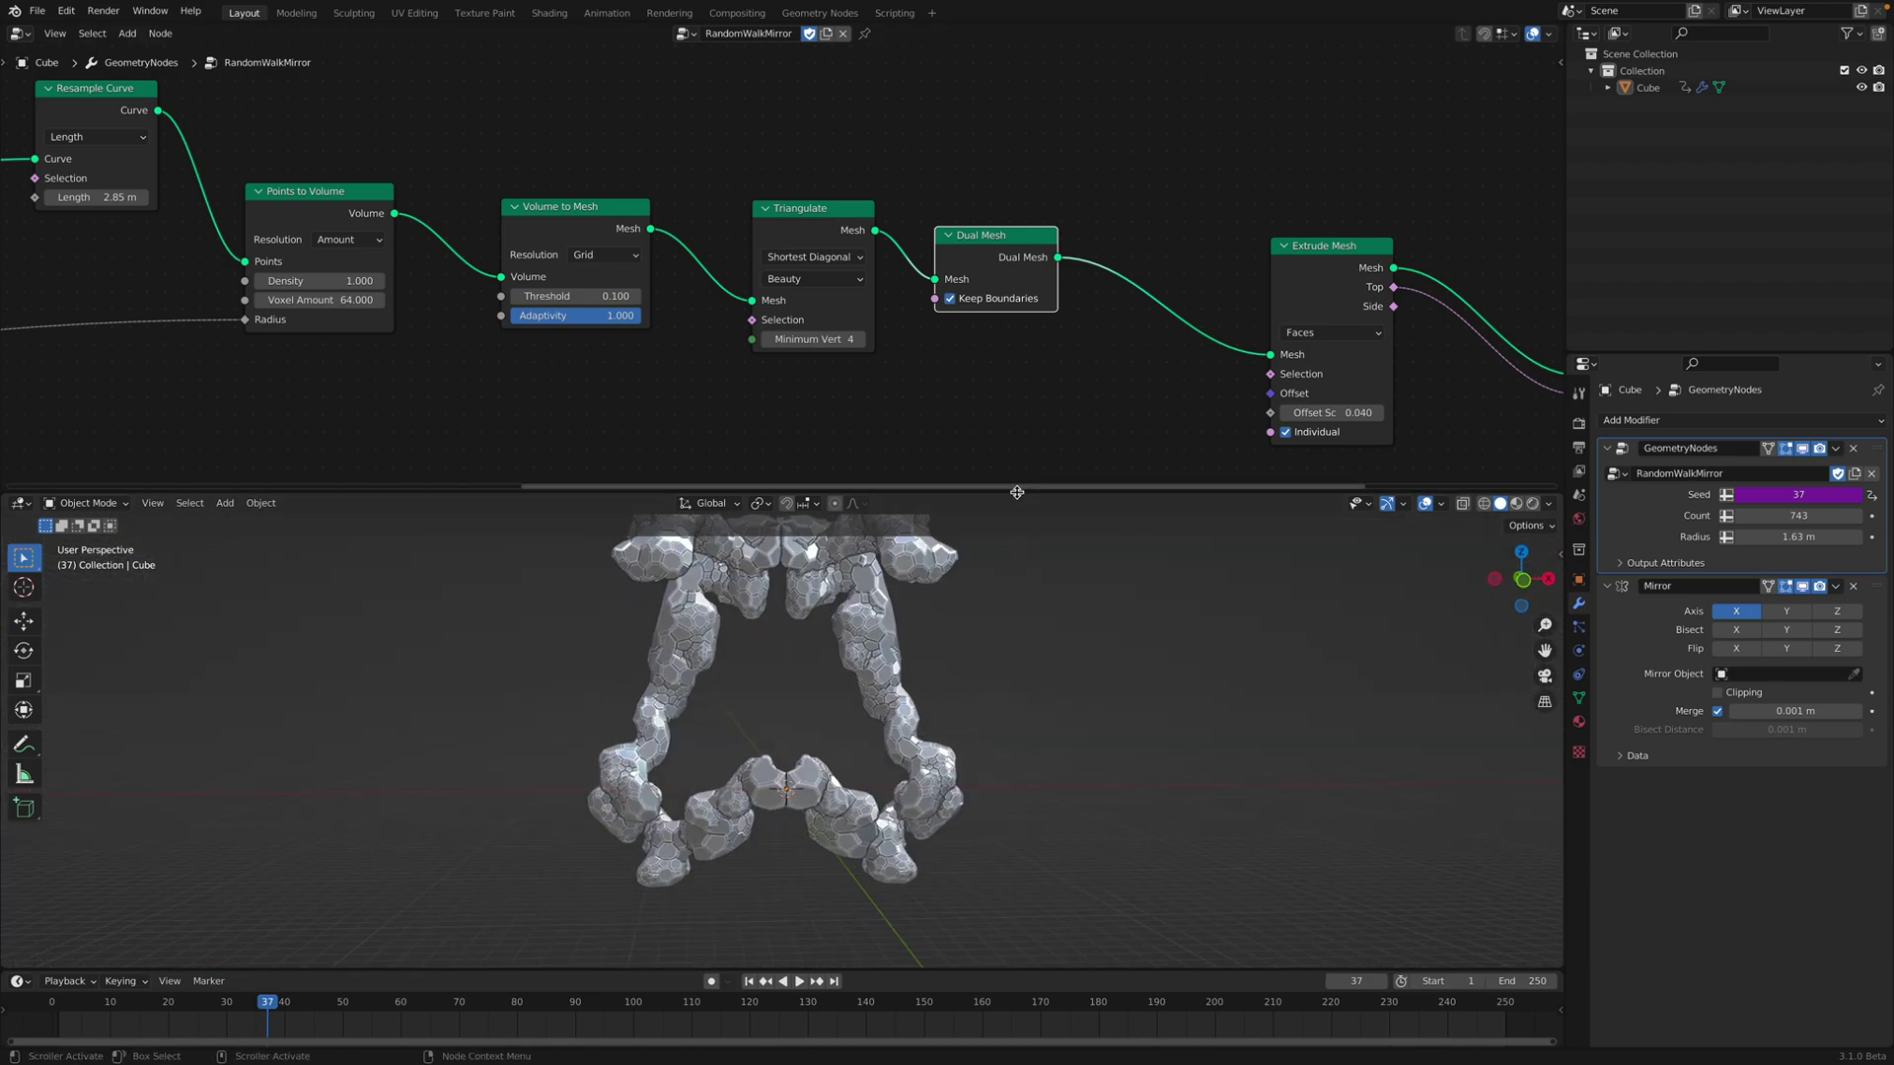
left_click_drag(1016, 493, 1017, 356)
middle_click_drag(1065, 513, 986, 597)
key("ctrl+s")
Step: Select the mirrored mesh and delete the driver on its Seed value
left_click(927, 605)
right_click(1768, 495)
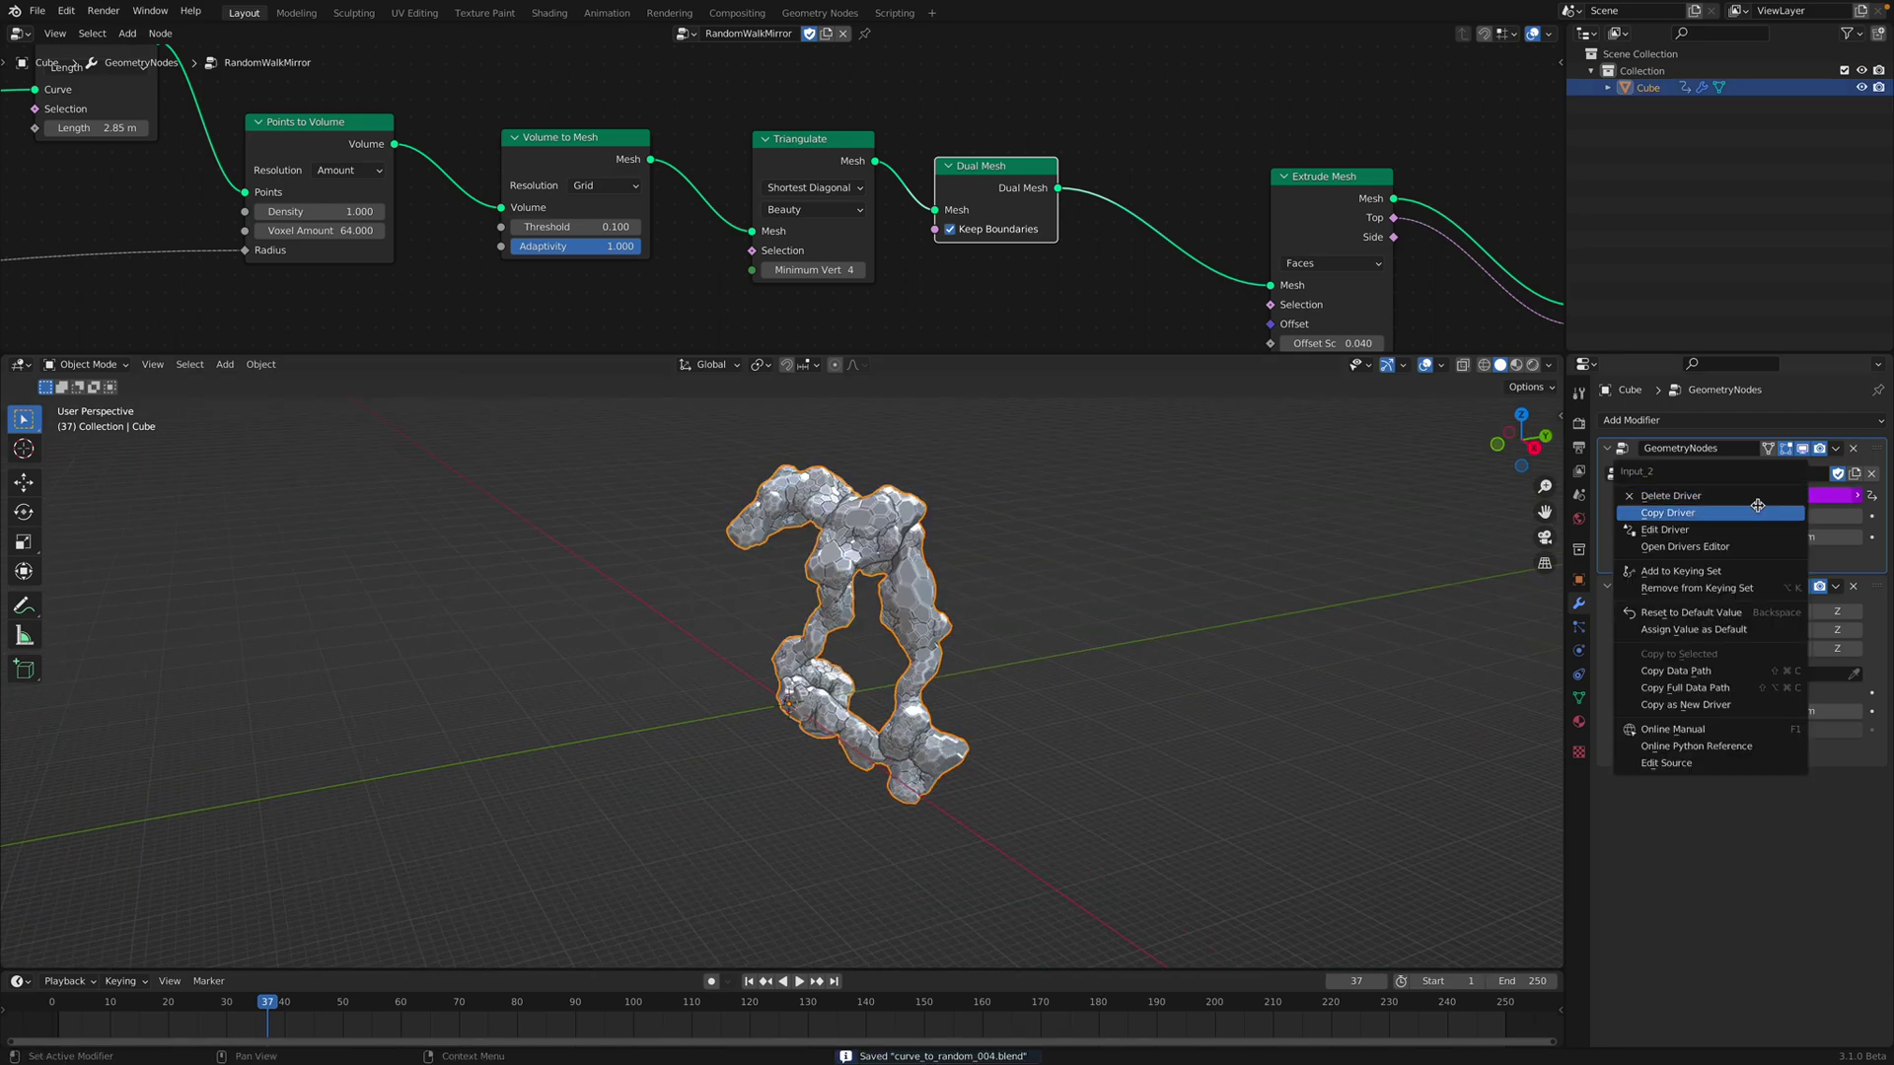
left_click(1746, 495)
middle_click_drag(1213, 572, 1027, 590)
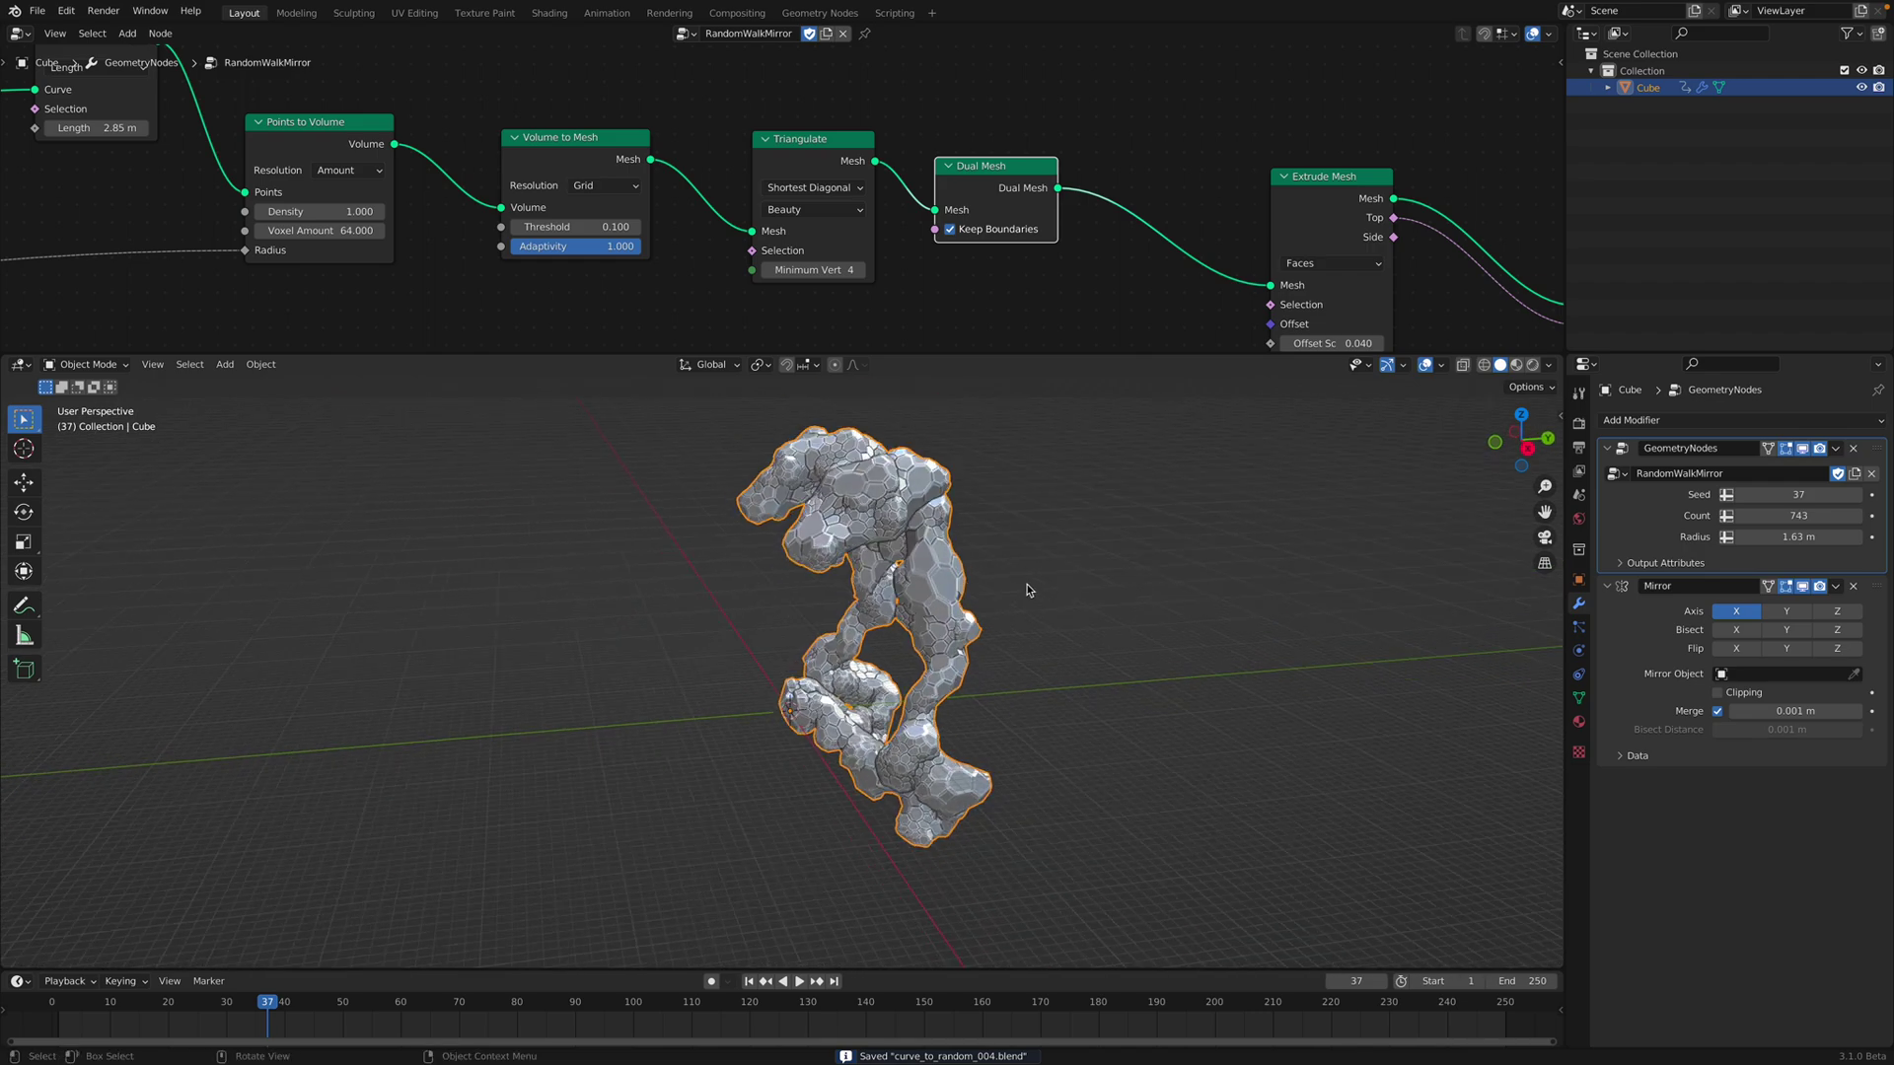
Step: Duplicate the mirrored mesh in place and set the copy's Seed to 145
key("shift+d")
right_click(1010, 599)
left_click_drag(1770, 494, 1865, 494)
middle_click_drag(1282, 567, 1203, 572)
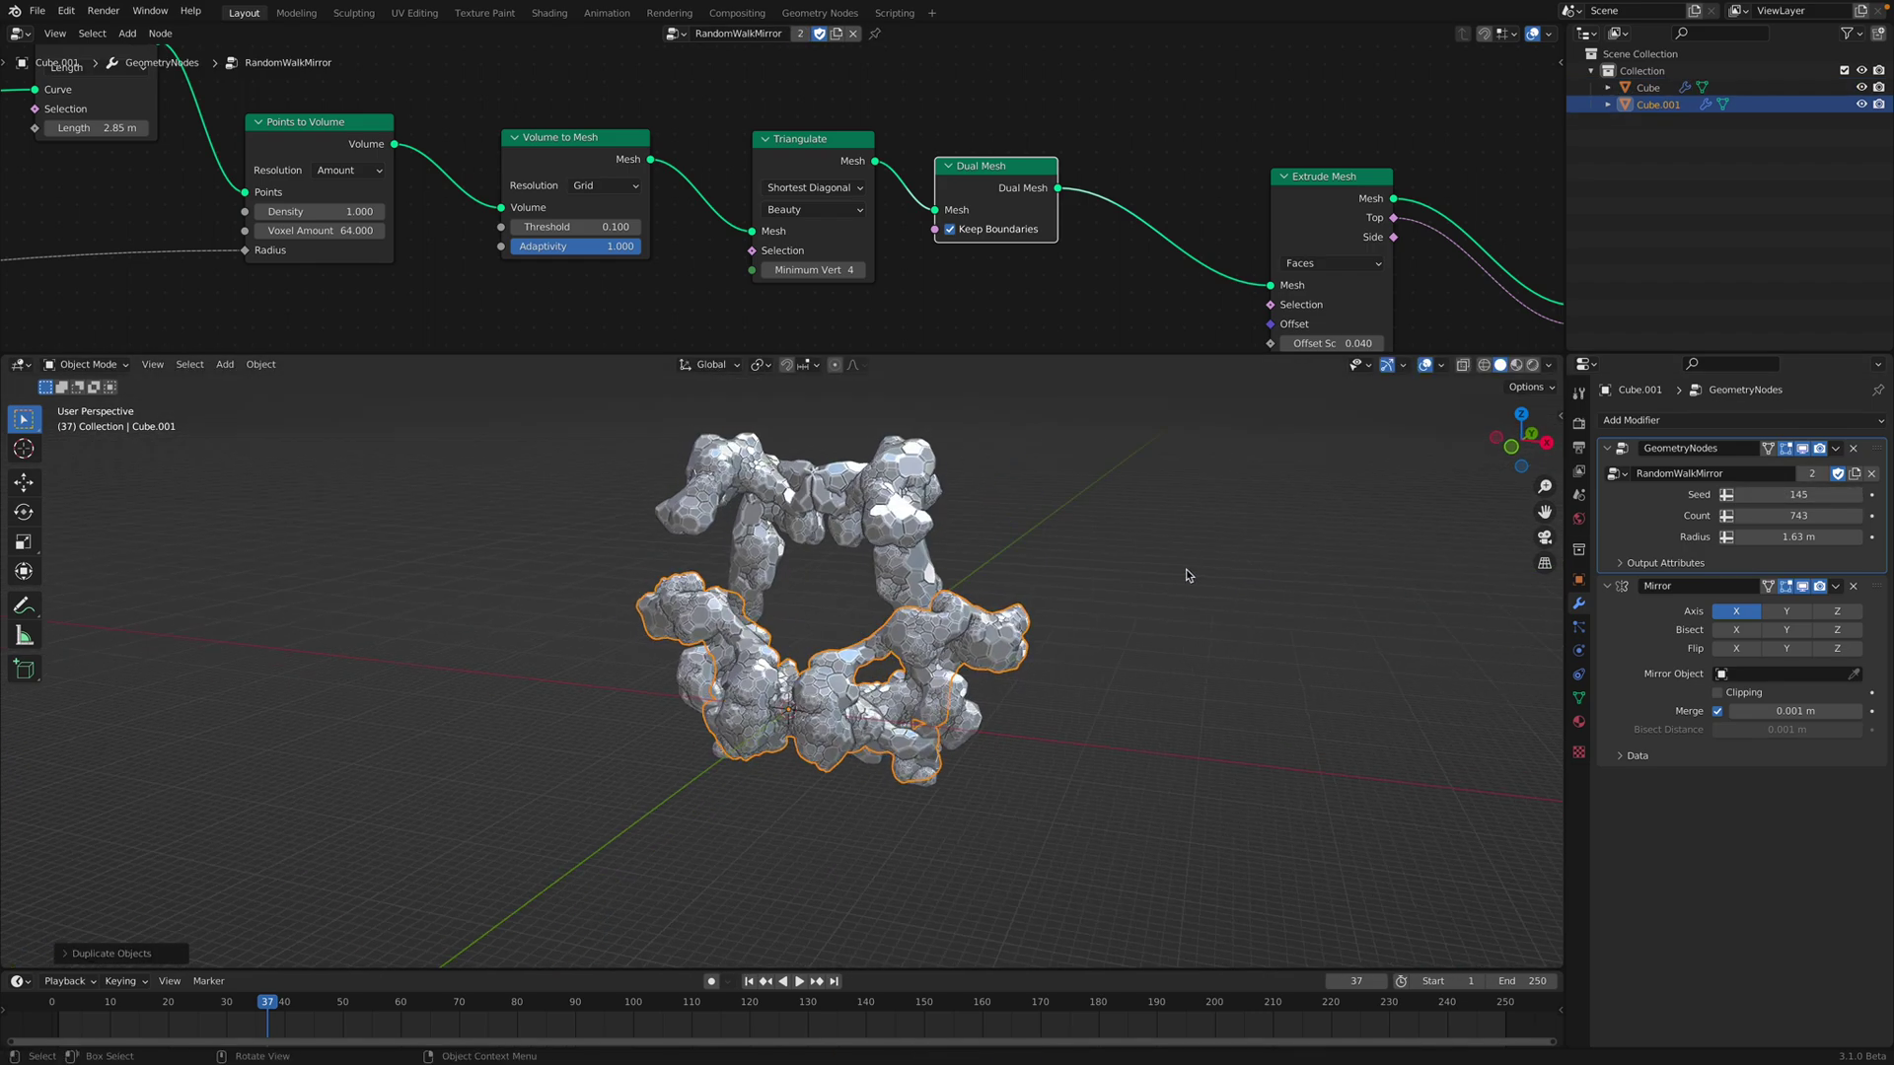
Step: Duplicate the selected Cube.001 mesh in place and set the new copy's Seed to 253
key("shift+d")
right_click(1169, 612)
left_click_drag(1775, 495, 1854, 494)
Step: Set the viewport shading color to Random so each mesh gets its own color
middle_click_drag(1340, 664, 1381, 662, "alt")
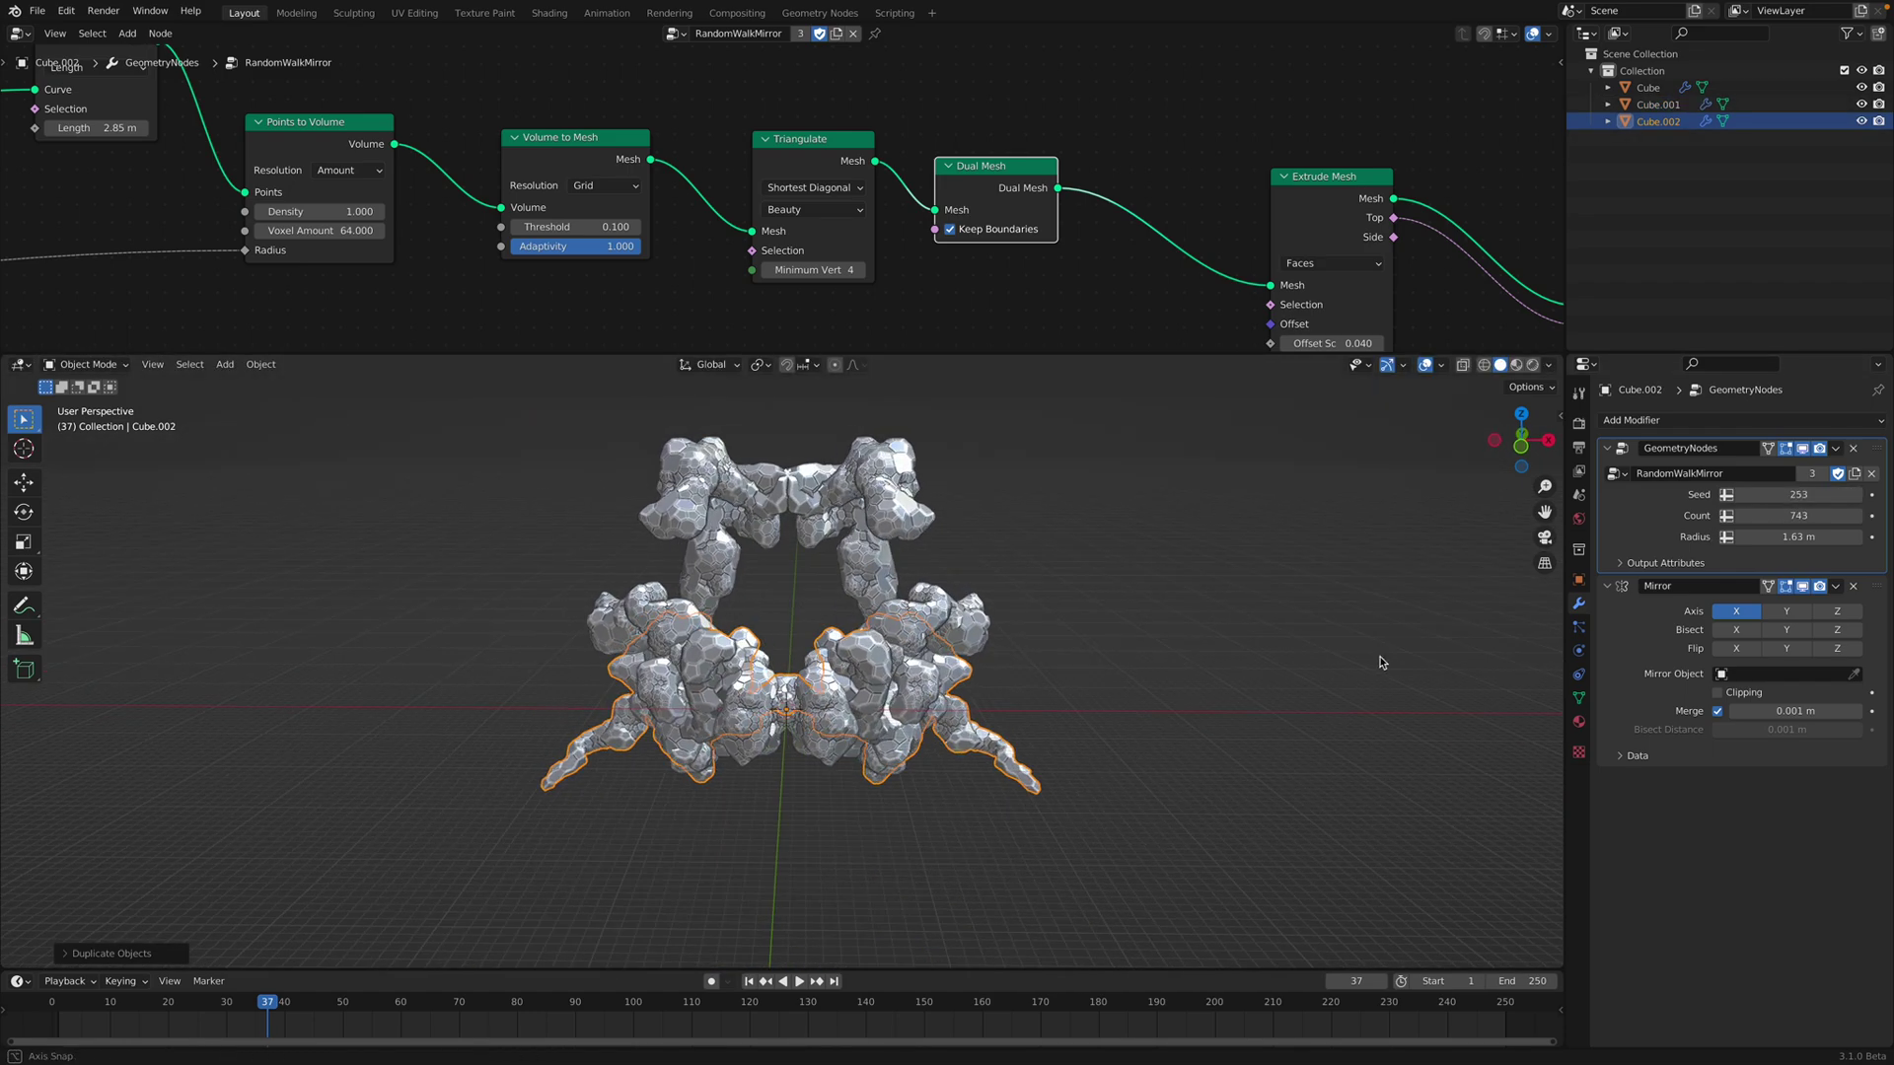
scroll(1380, 661, "up", 1)
left_click(1548, 365)
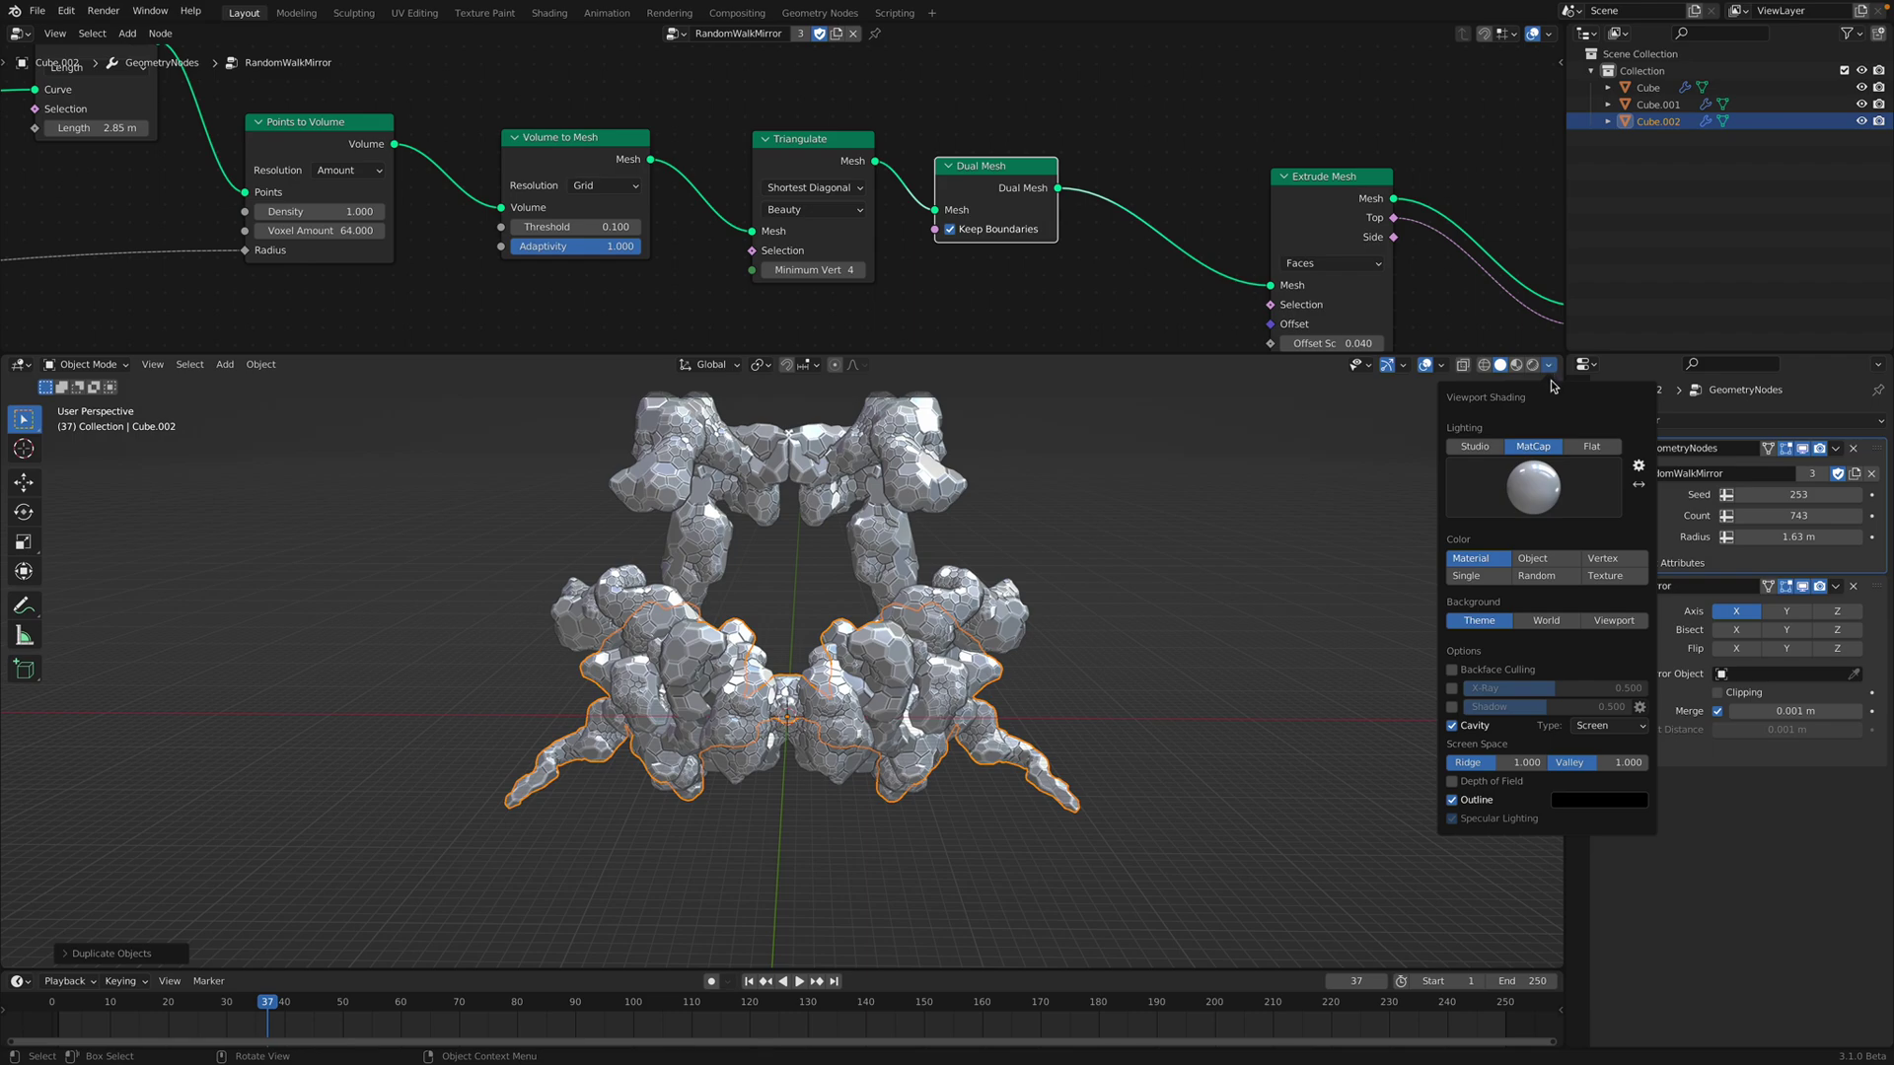
left_click(1537, 576)
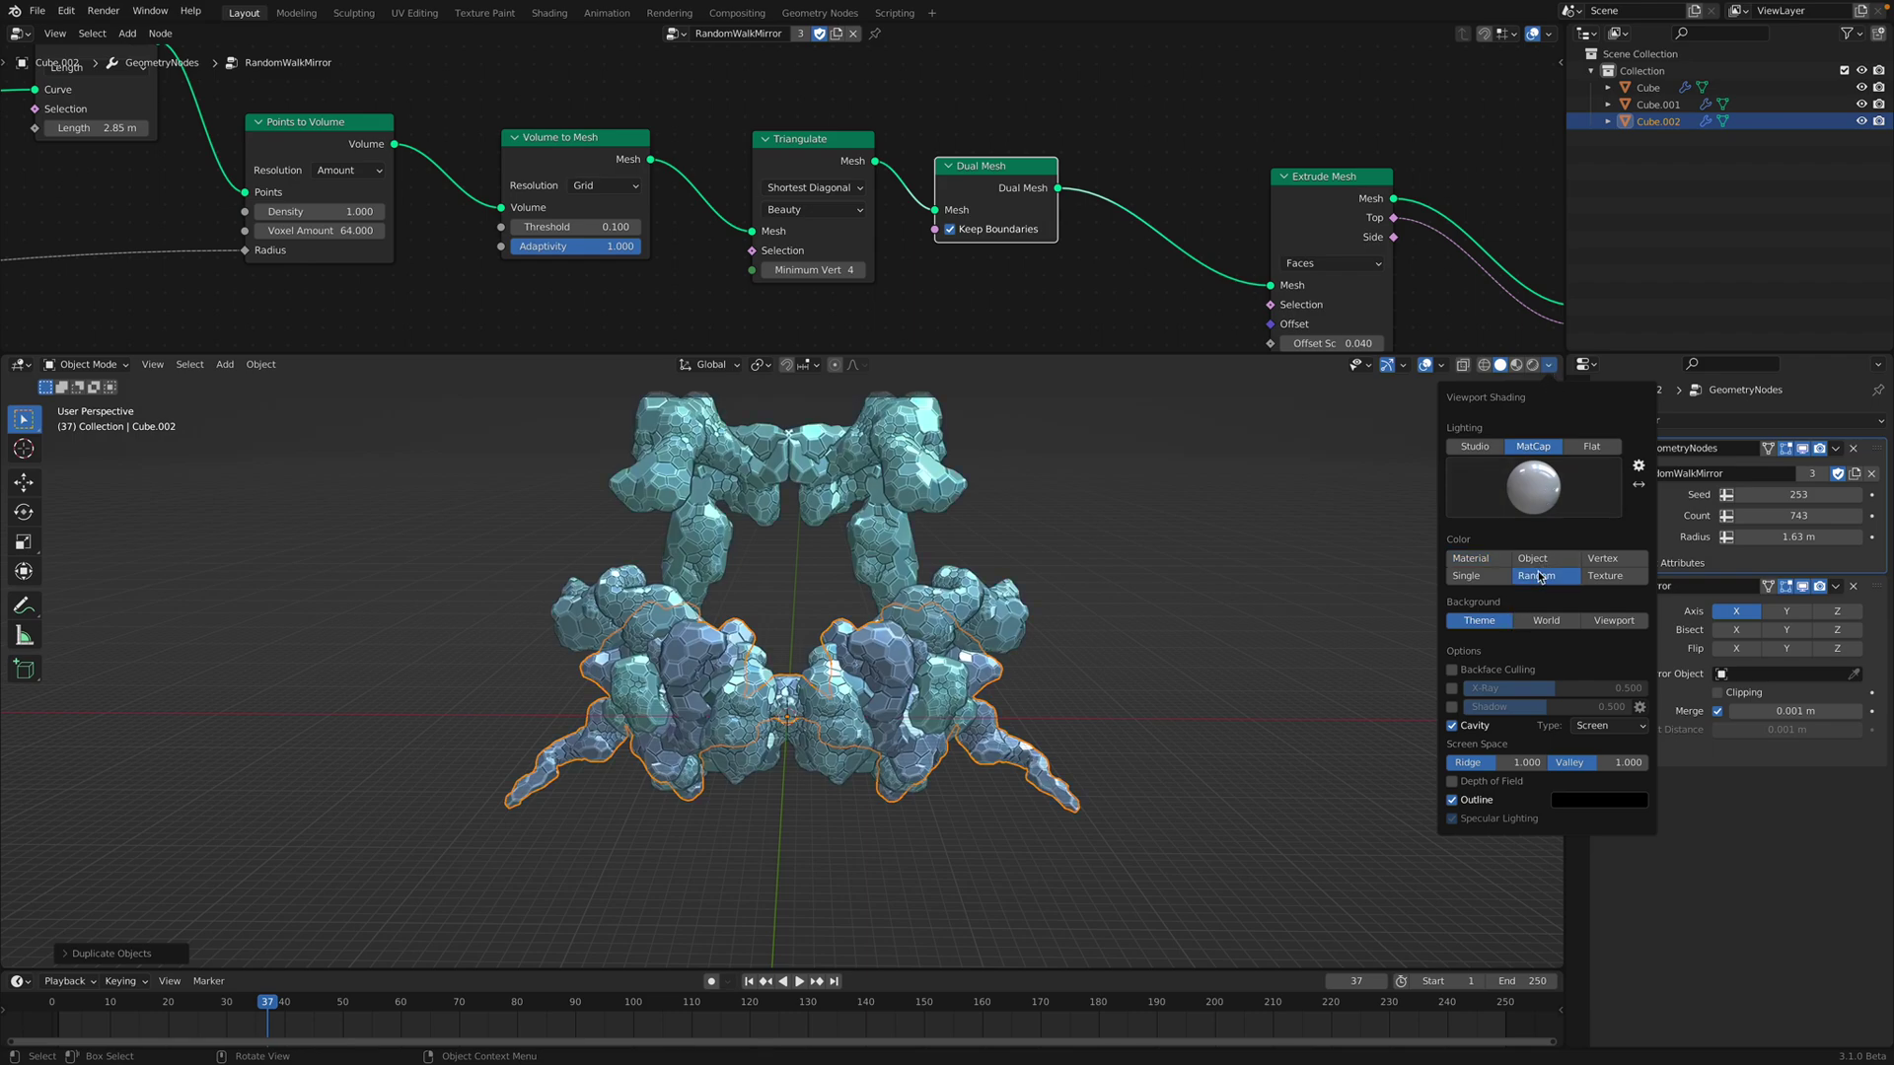
Step: Duplicate Cube.001 in place, and set the copy's Seed to 279 and Radius to 3.13 m
middle_click_drag(1208, 575, 965, 639)
key("alt+a")
left_click(1047, 616)
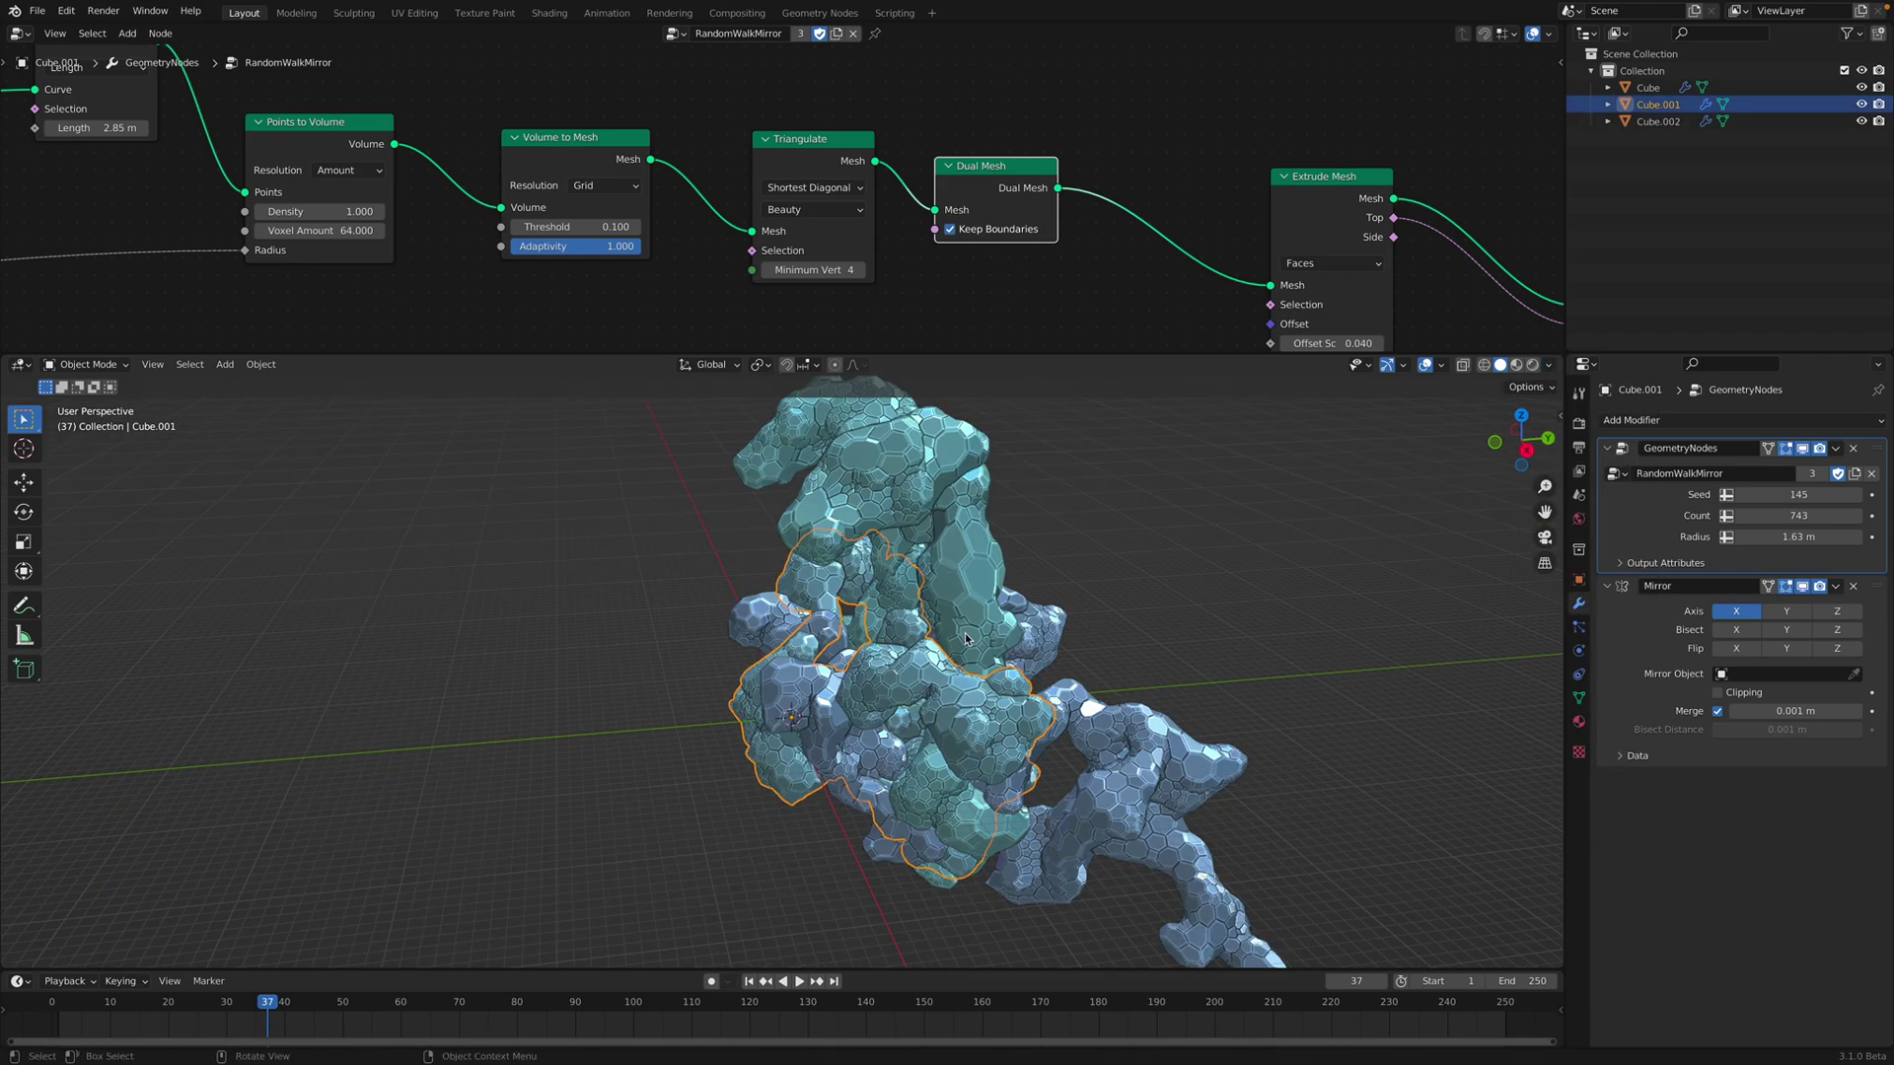
key("shift+d")
right_click(1042, 641)
left_click_drag(1790, 494, 1877, 494)
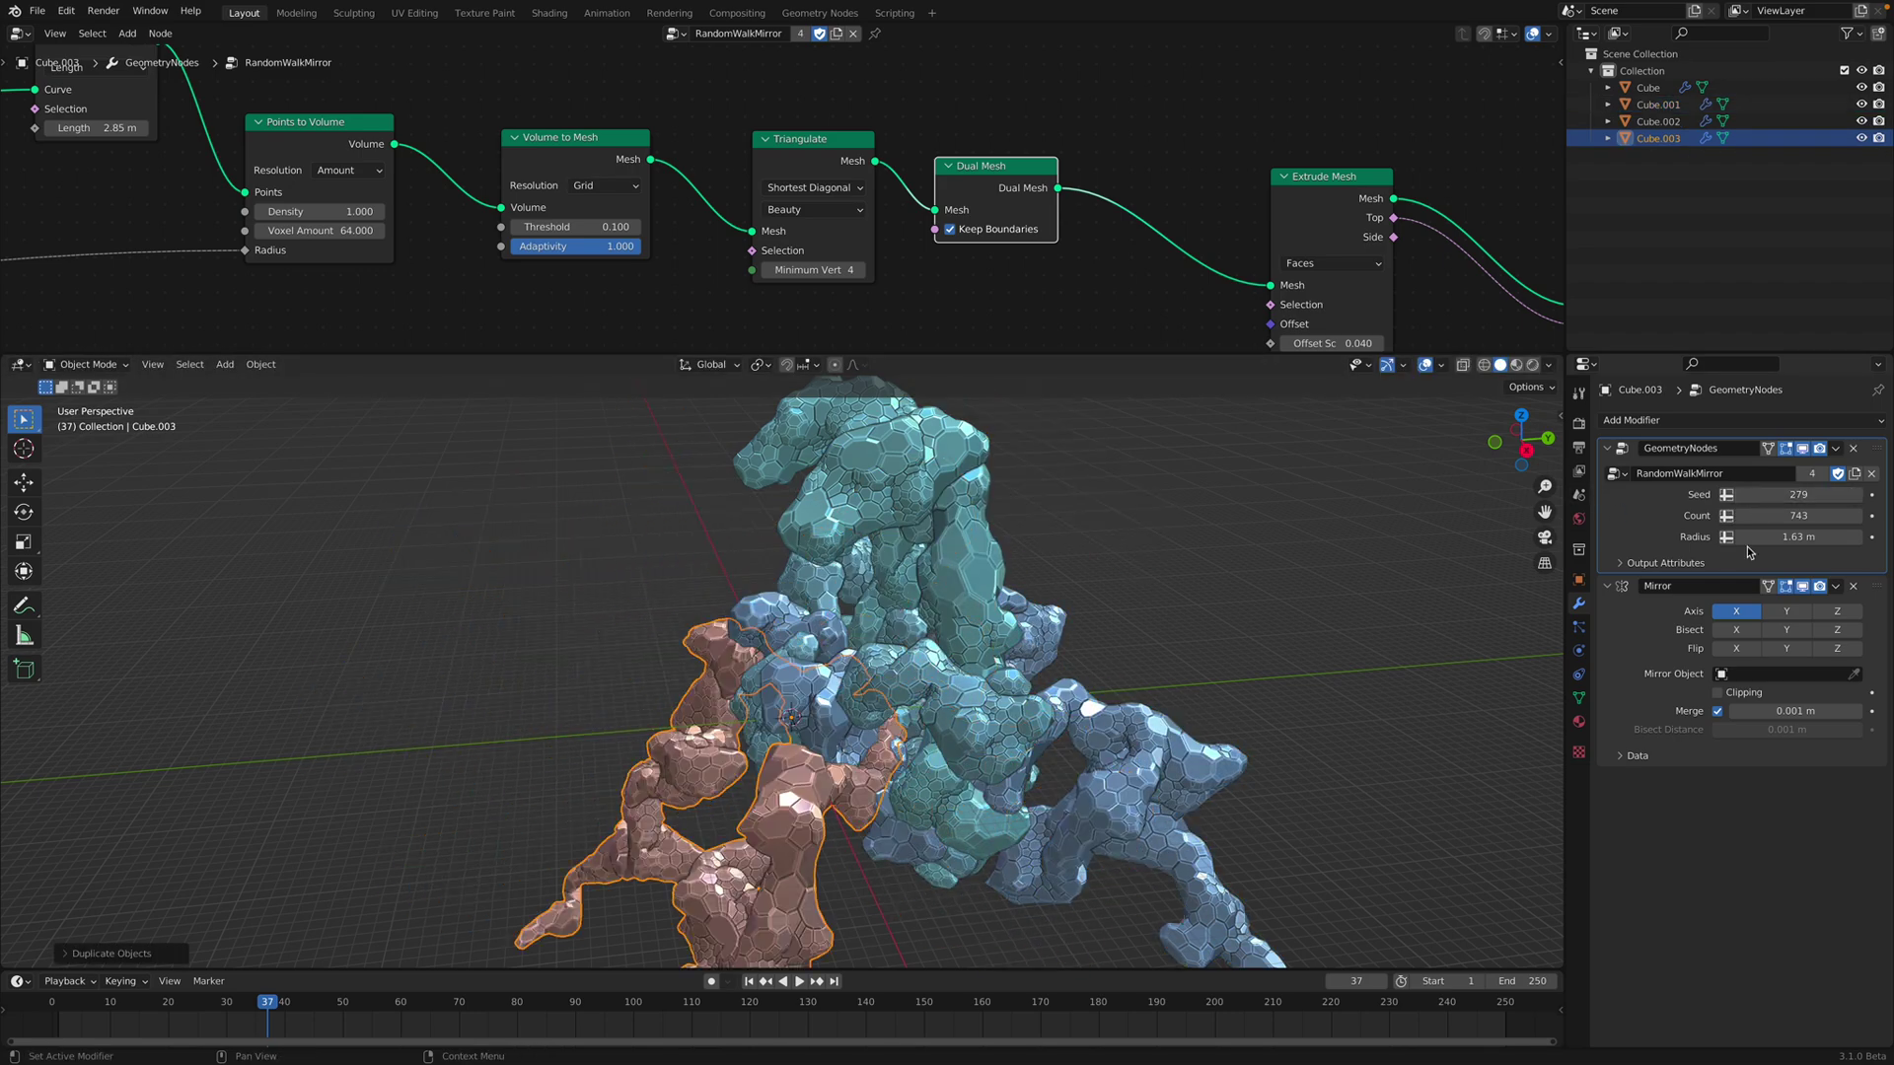
left_click_drag(1761, 536, 1873, 536)
middle_click_drag(923, 552, 1273, 552)
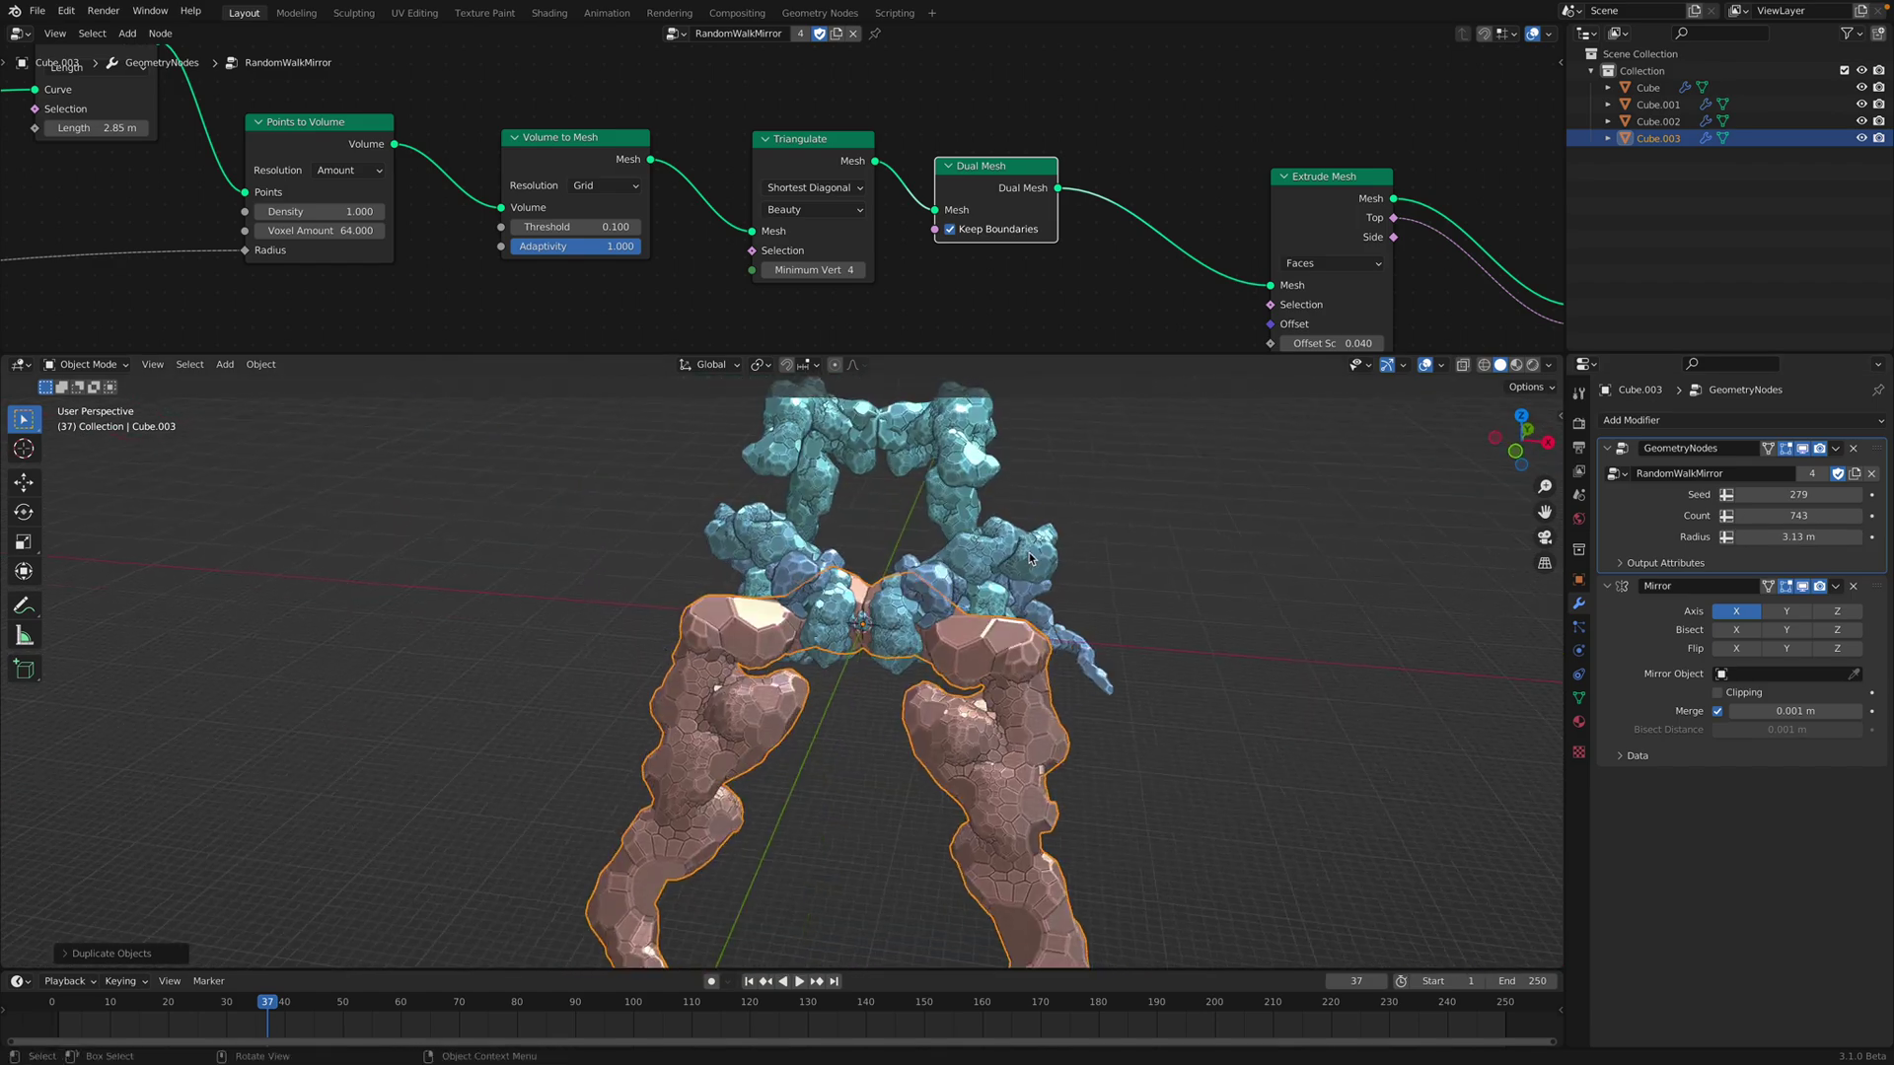
Step: Set Cube.003's Seed to 421 and Radius to 2.41 m, deselect everything and save the file
left_click_drag(1787, 495, 1805, 494)
middle_click_drag(1152, 578, 1198, 560)
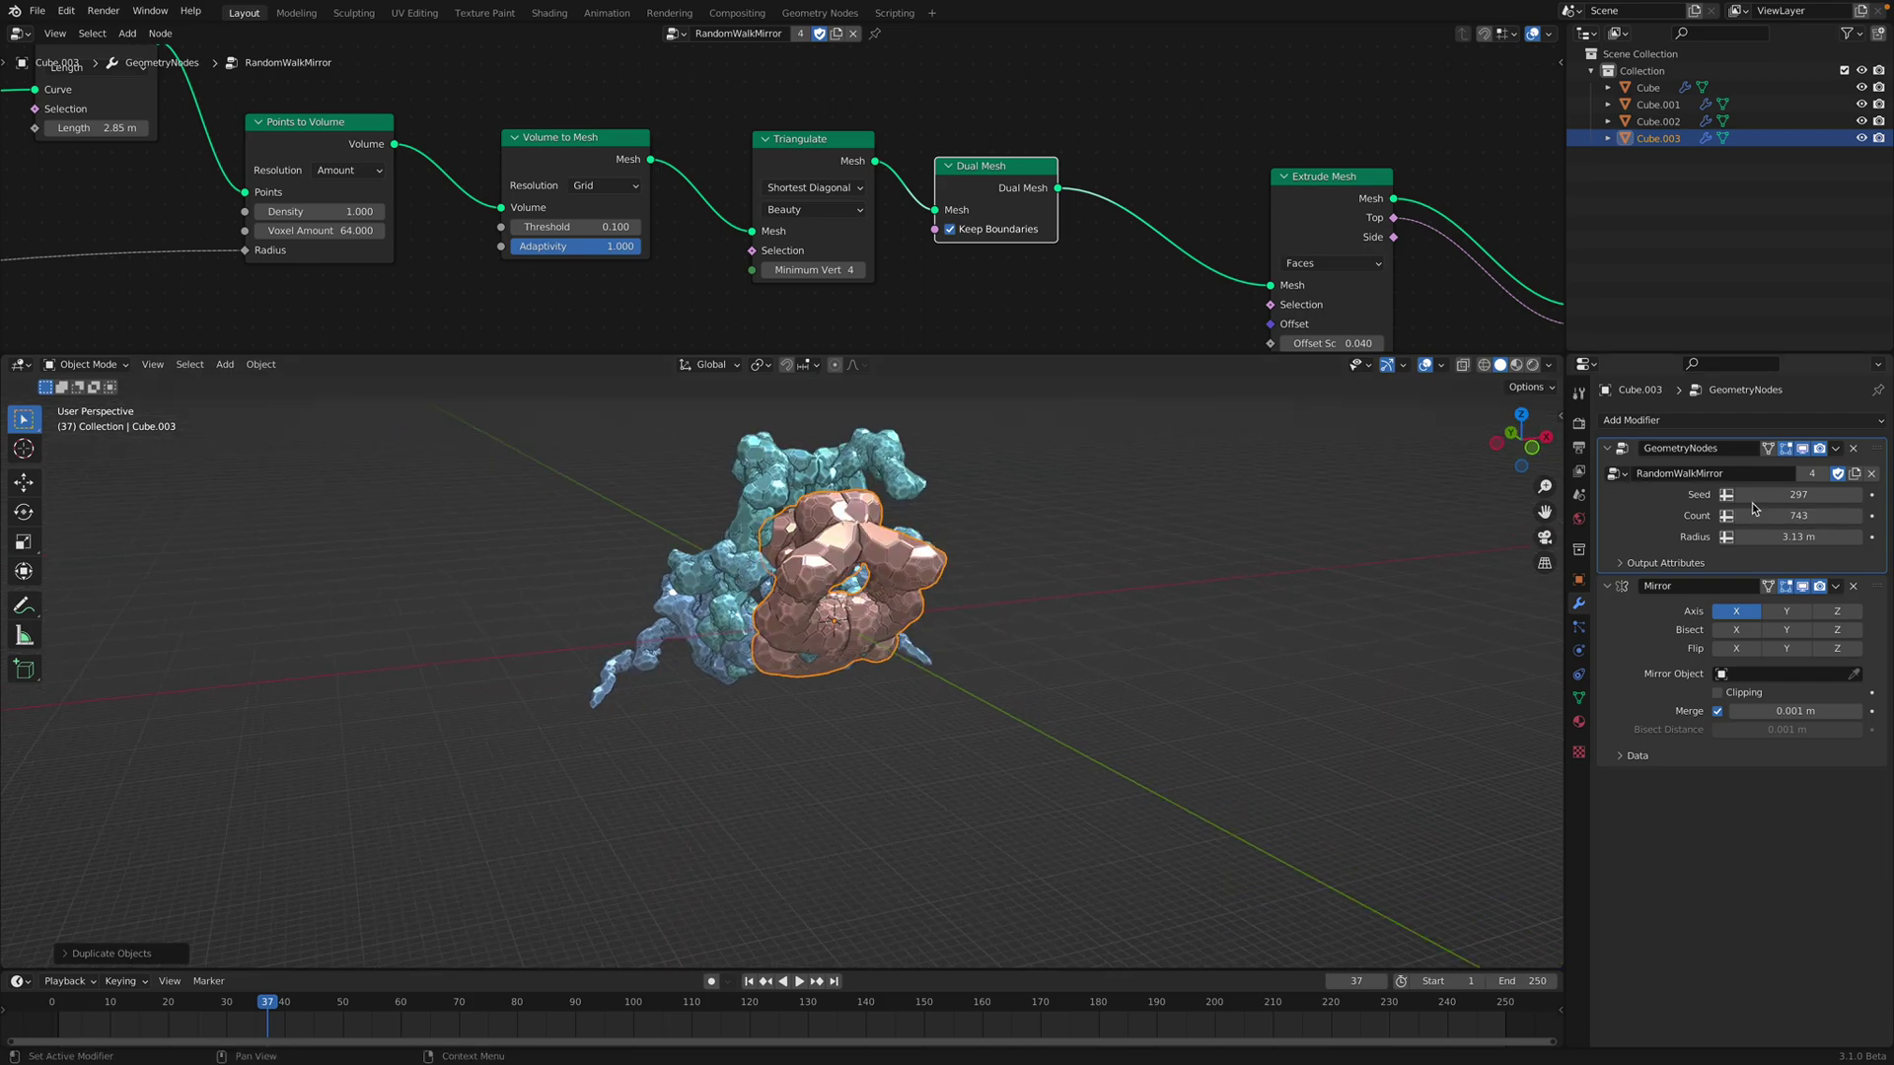
mouse_move(1754, 496)
left_mouse_down()
mouse_move(1785, 496)
mouse_move(1761, 532)
left_mouse_up()
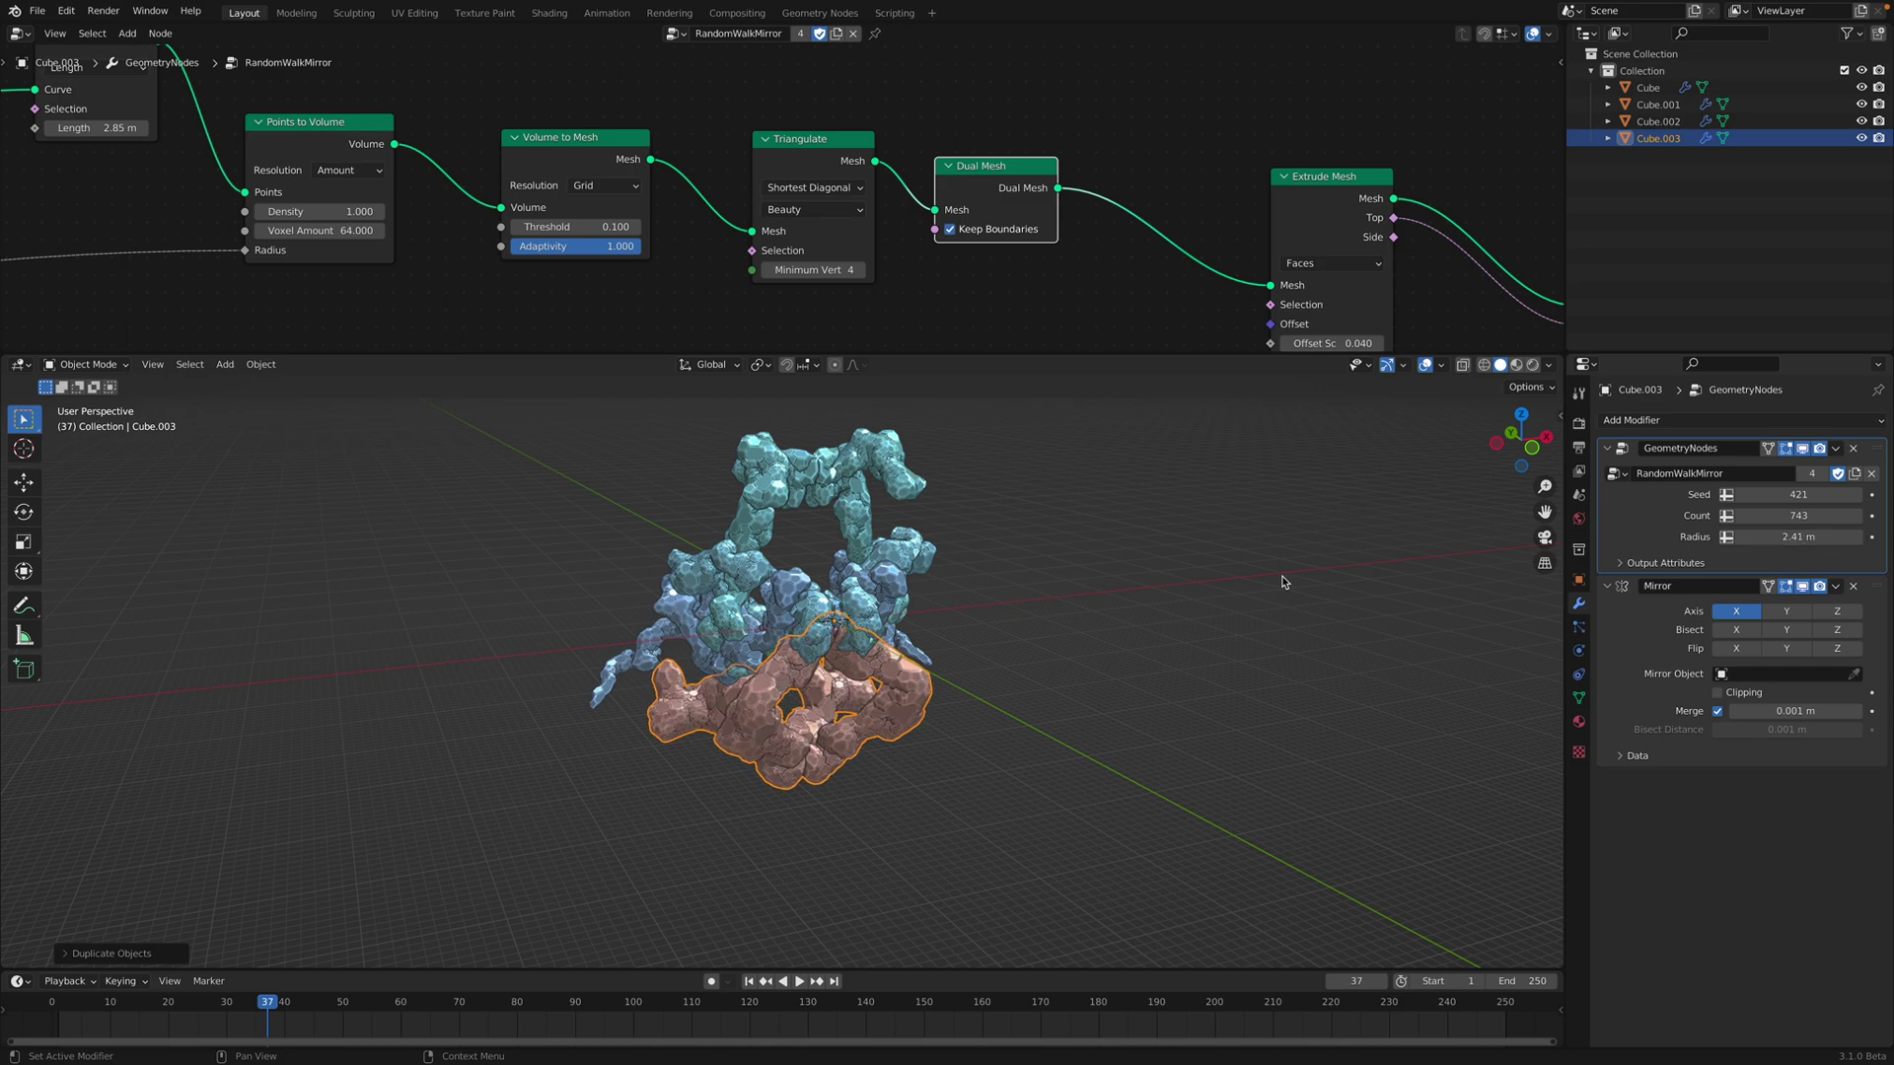
left_click(1282, 582)
middle_click_drag(1282, 582, 990, 585)
key("ctrl+s")
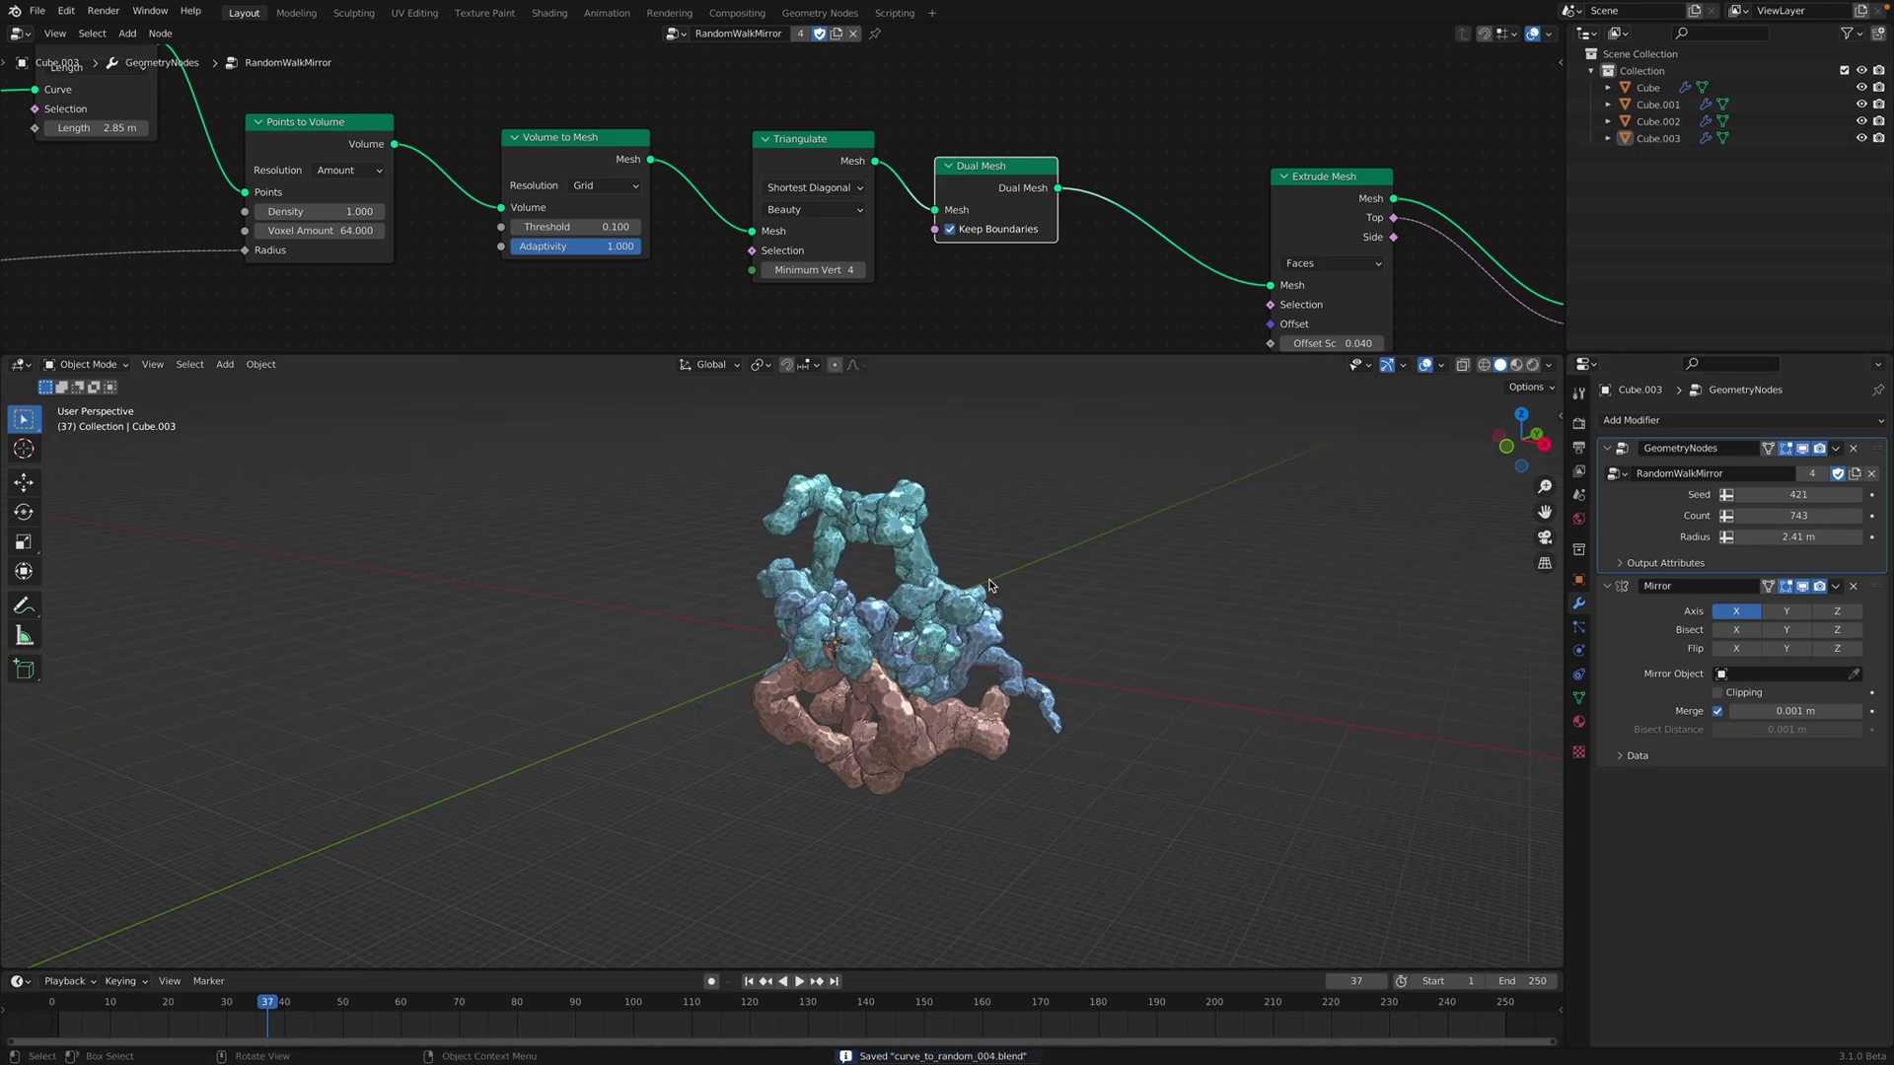
Step: Duplicate Cube.001 in place again and set this copy's Seed to 251
scroll(990, 580, "up", 1)
left_click(981, 566)
key("shift+d")
right_click(1176, 590)
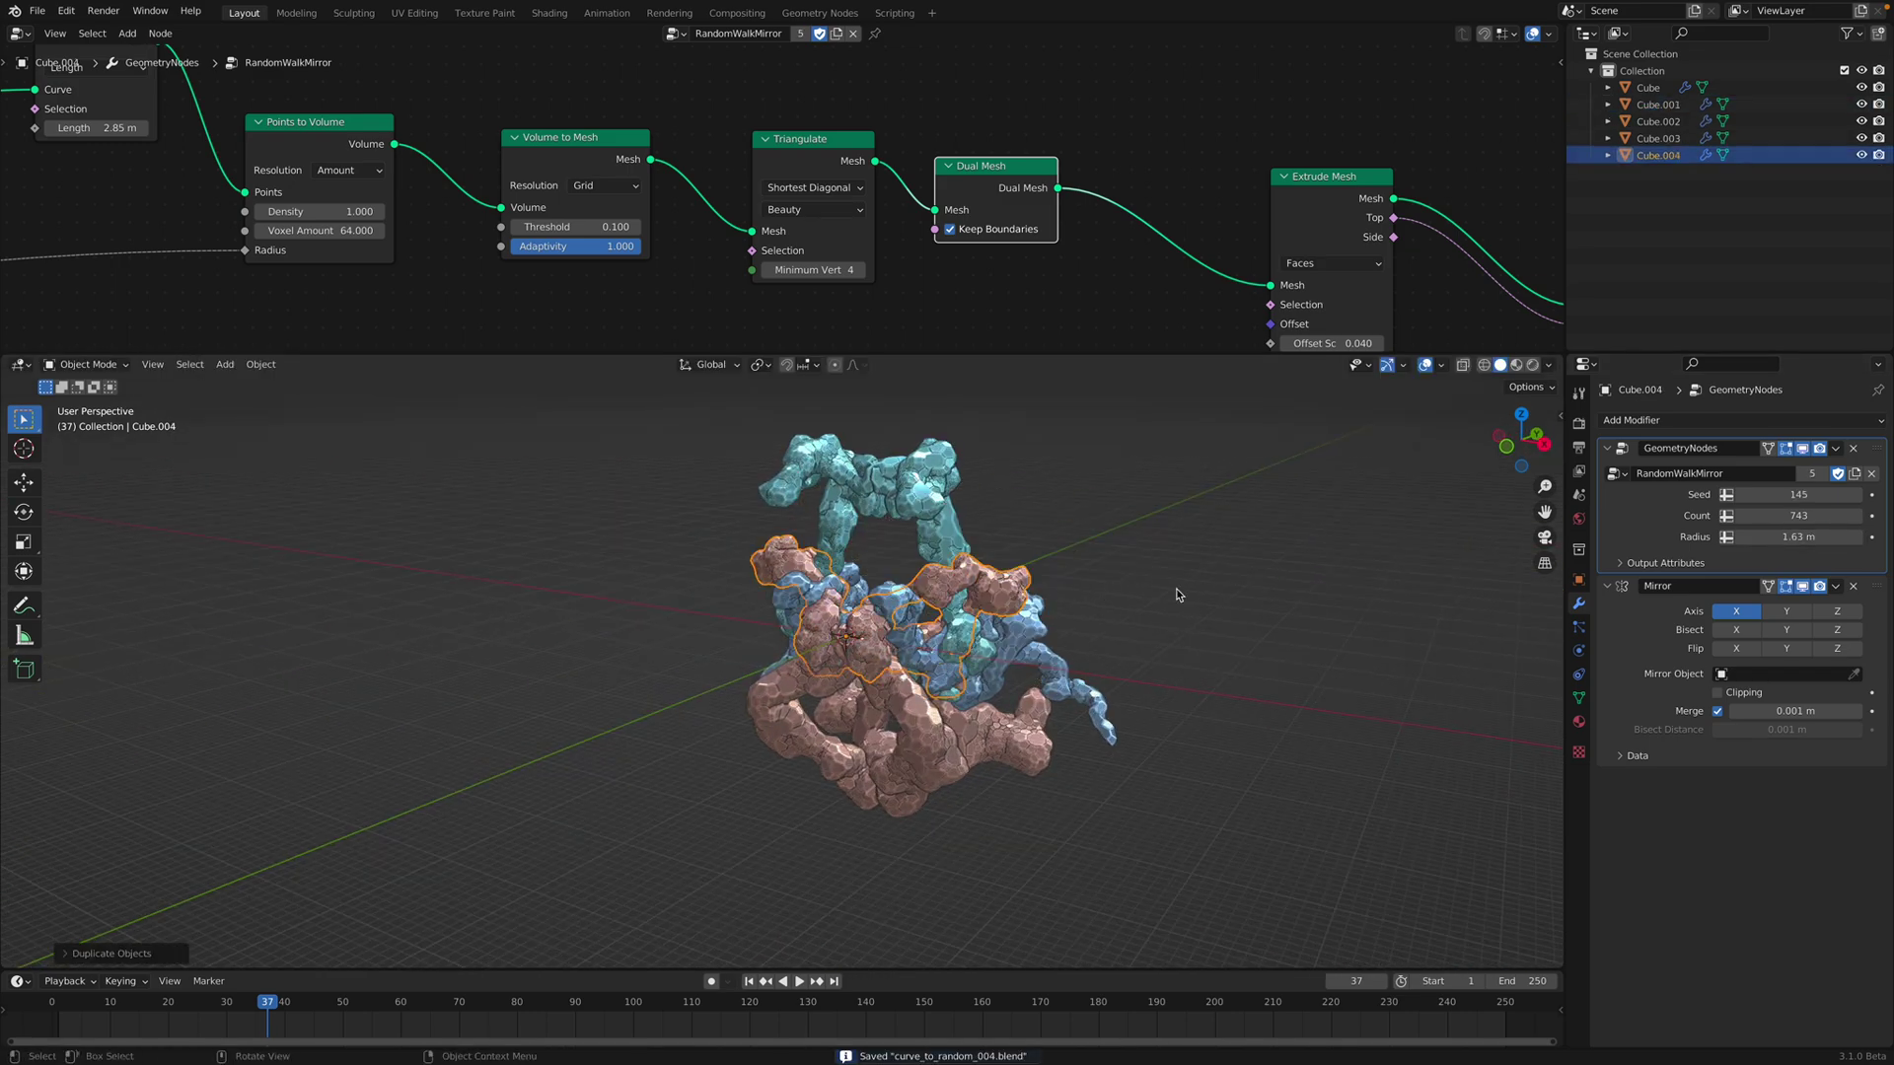
left_click_drag(1779, 495, 1879, 494)
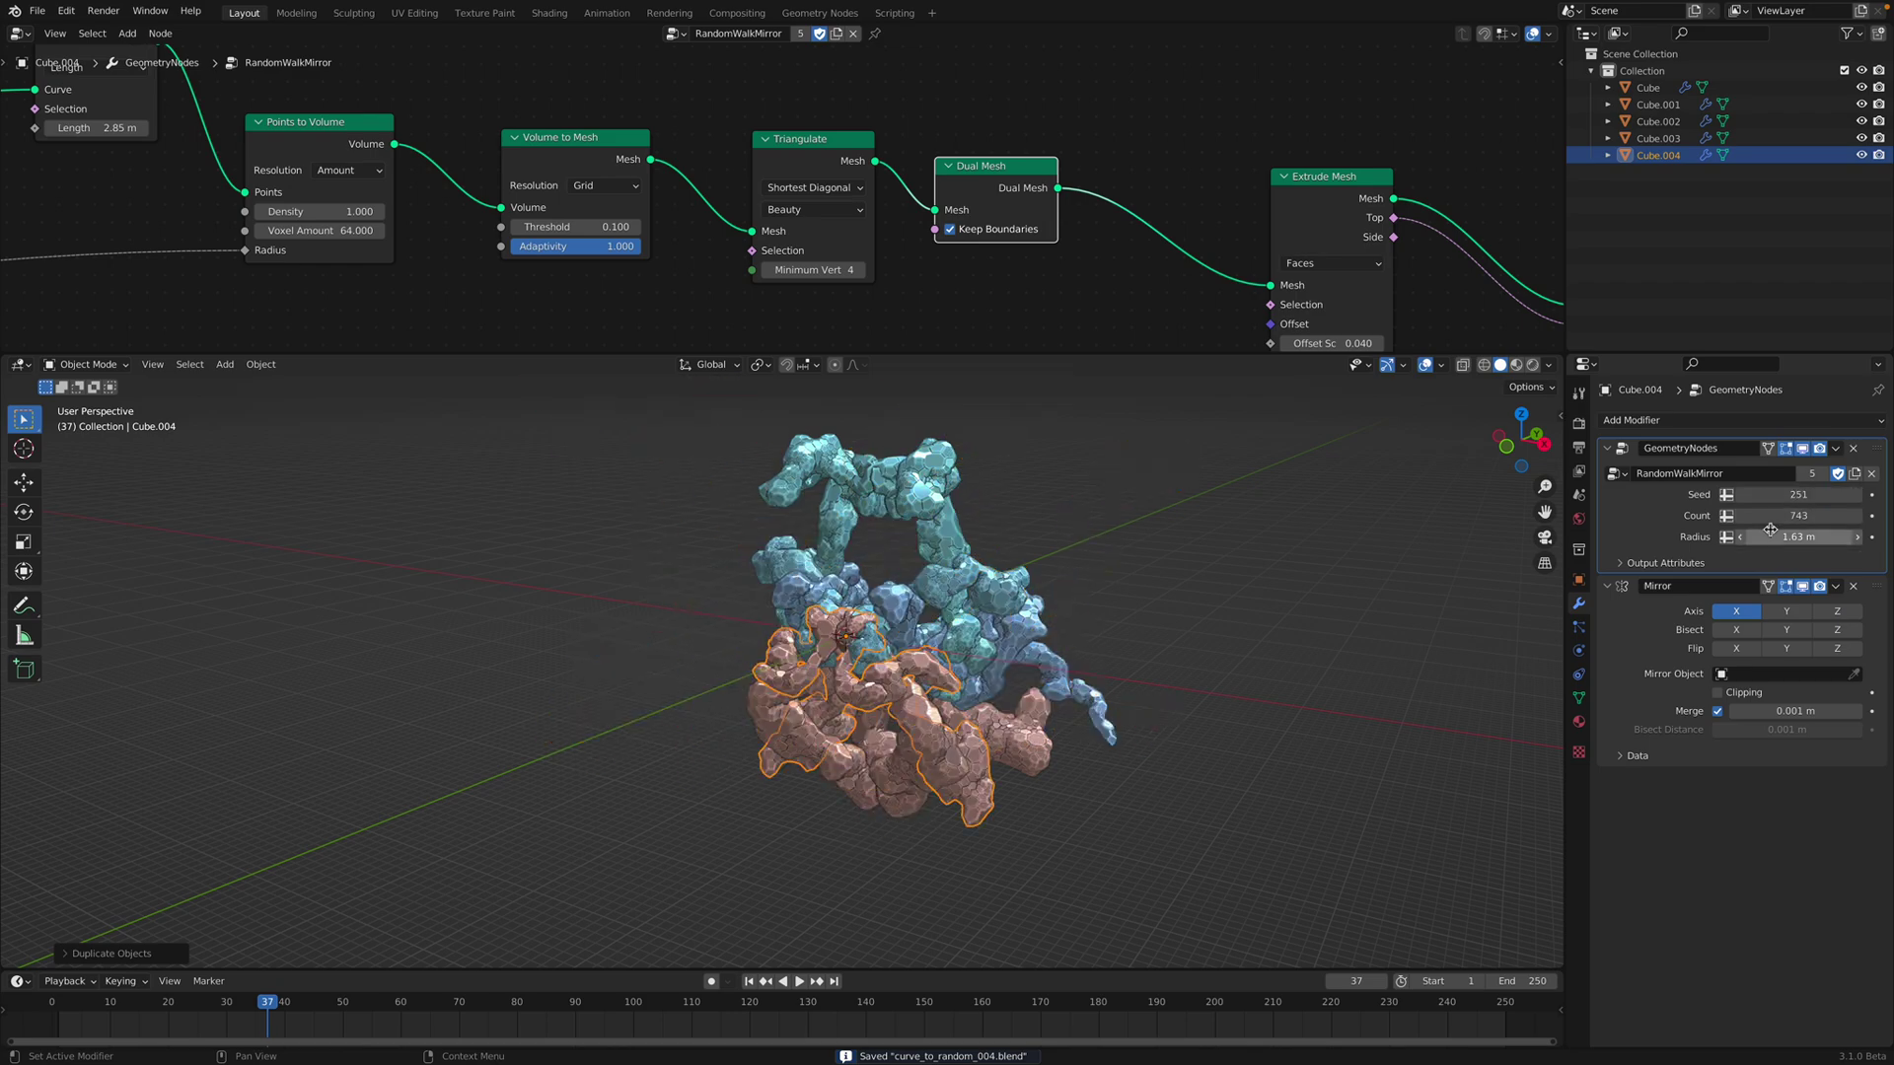
Step: Set Cube.004's Seed to 361, Count to 1455 and Radius to 1.85 m, and shrink the node editor slightly
left_click_drag(1772, 535, 1844, 494)
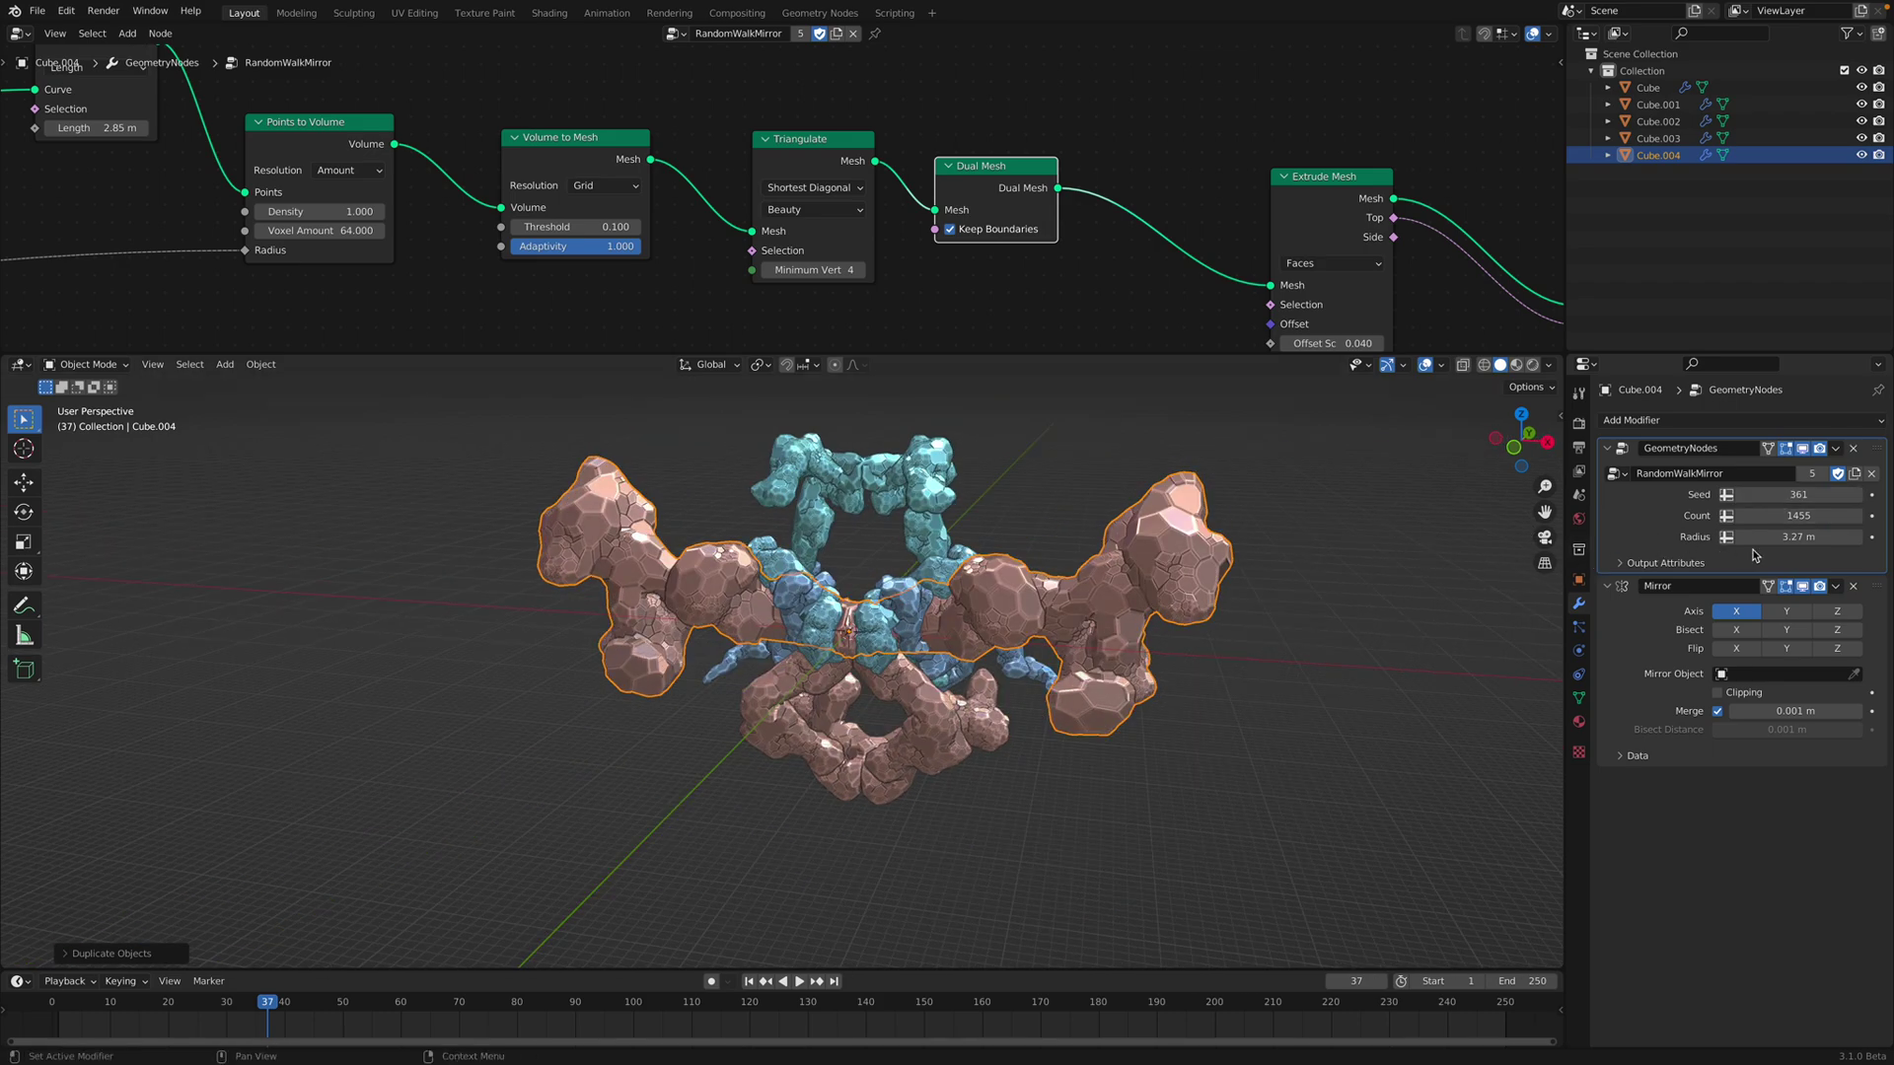
left_click_drag(1755, 537, 1716, 536)
middle_click_drag(1222, 453, 1168, 452)
left_click_drag(1177, 355, 1161, 334)
scroll(880, 190, "down", 5)
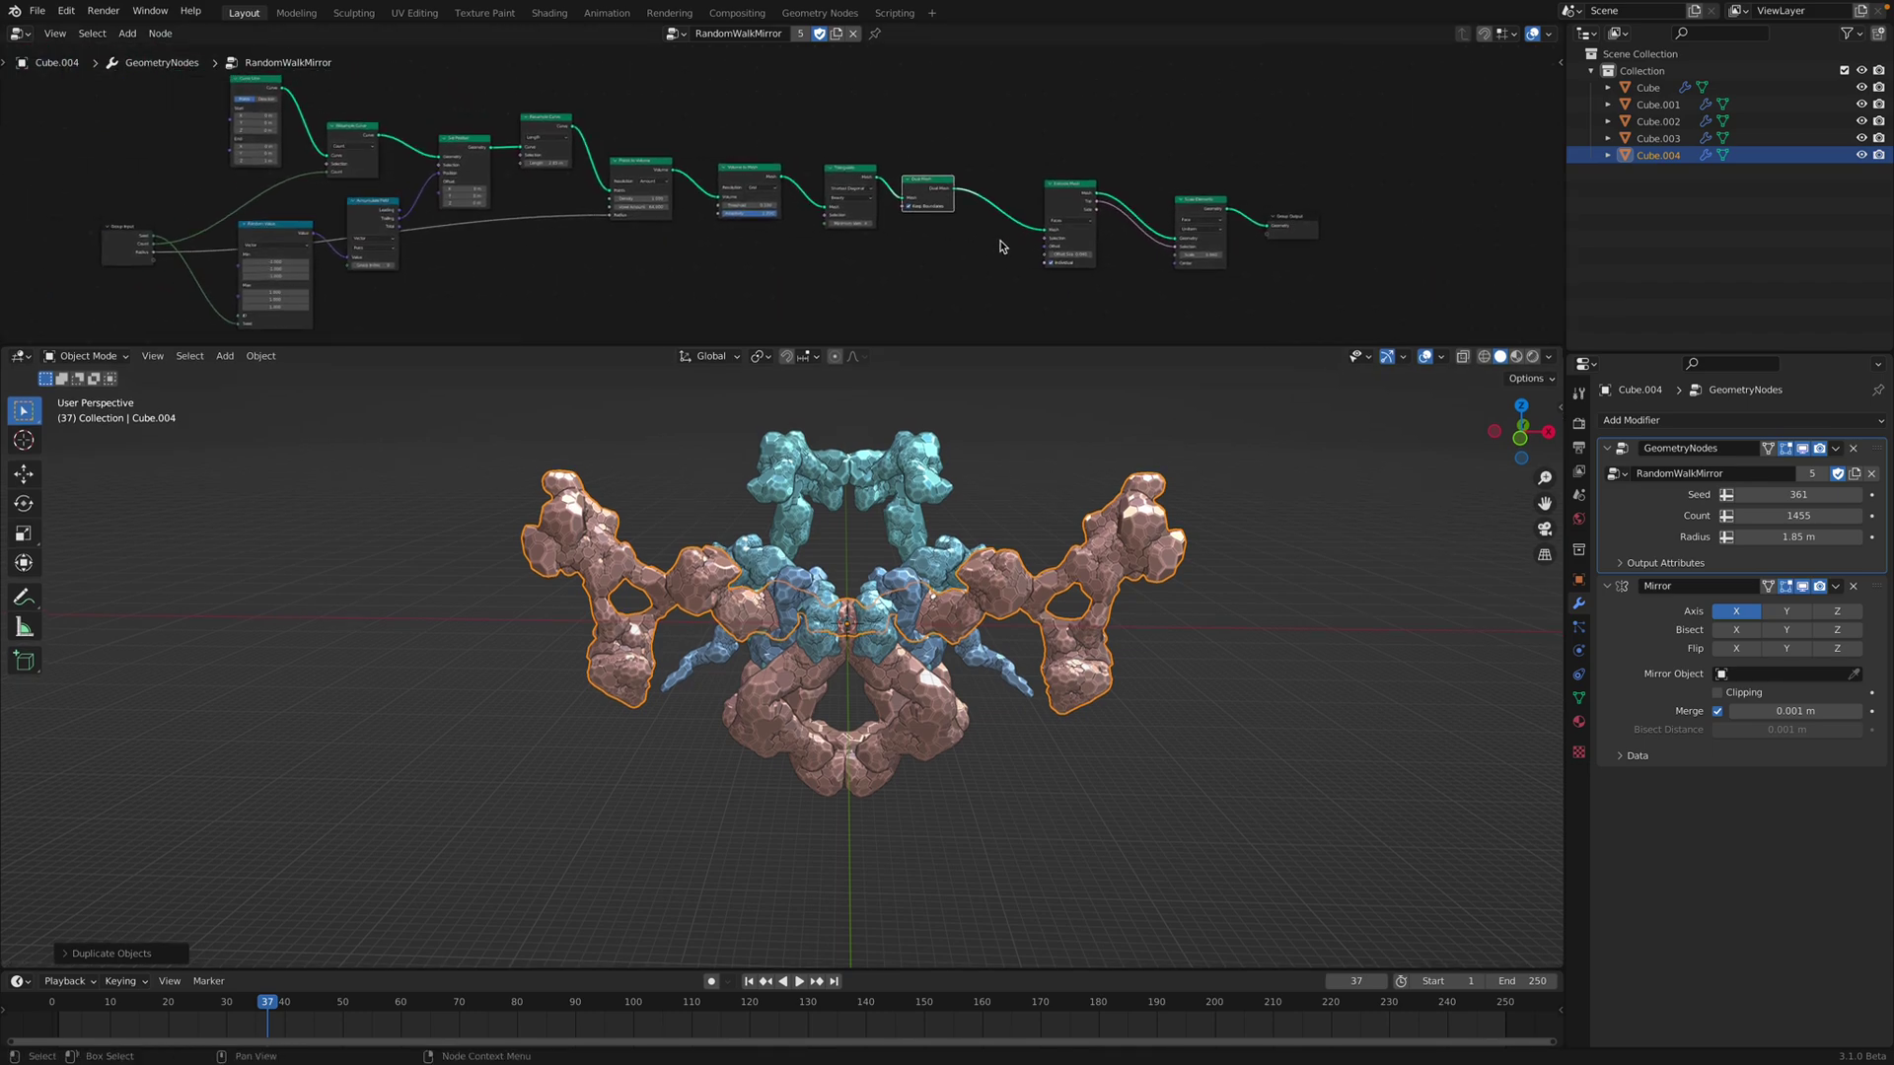
Step: Try other Seed values for Cube.004, settling on 405, and save the file
middle_click_drag(984, 499, 955, 499)
left_click_drag(1797, 494, 1822, 494)
middle_click_drag(1026, 513, 1051, 513)
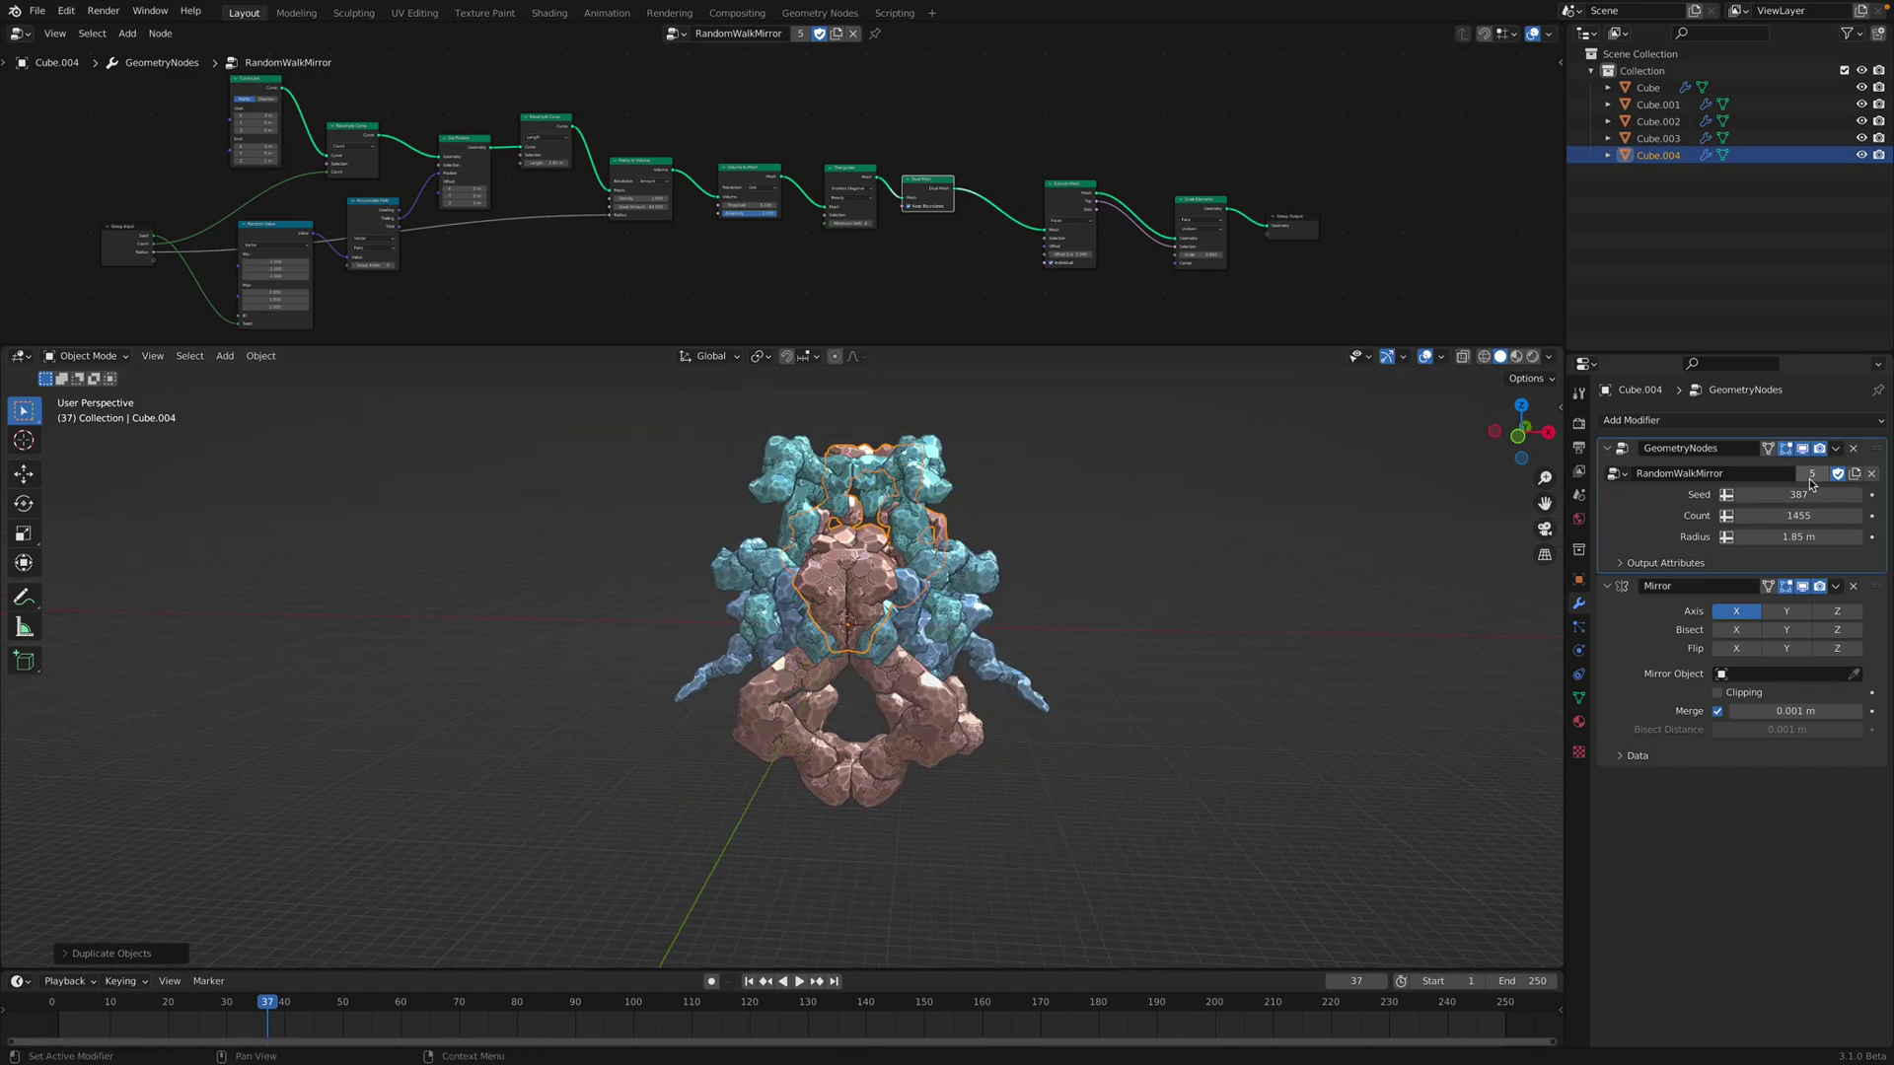
left_click_drag(1810, 494, 1828, 494)
middle_click_drag(1309, 607, 1298, 650, "shift")
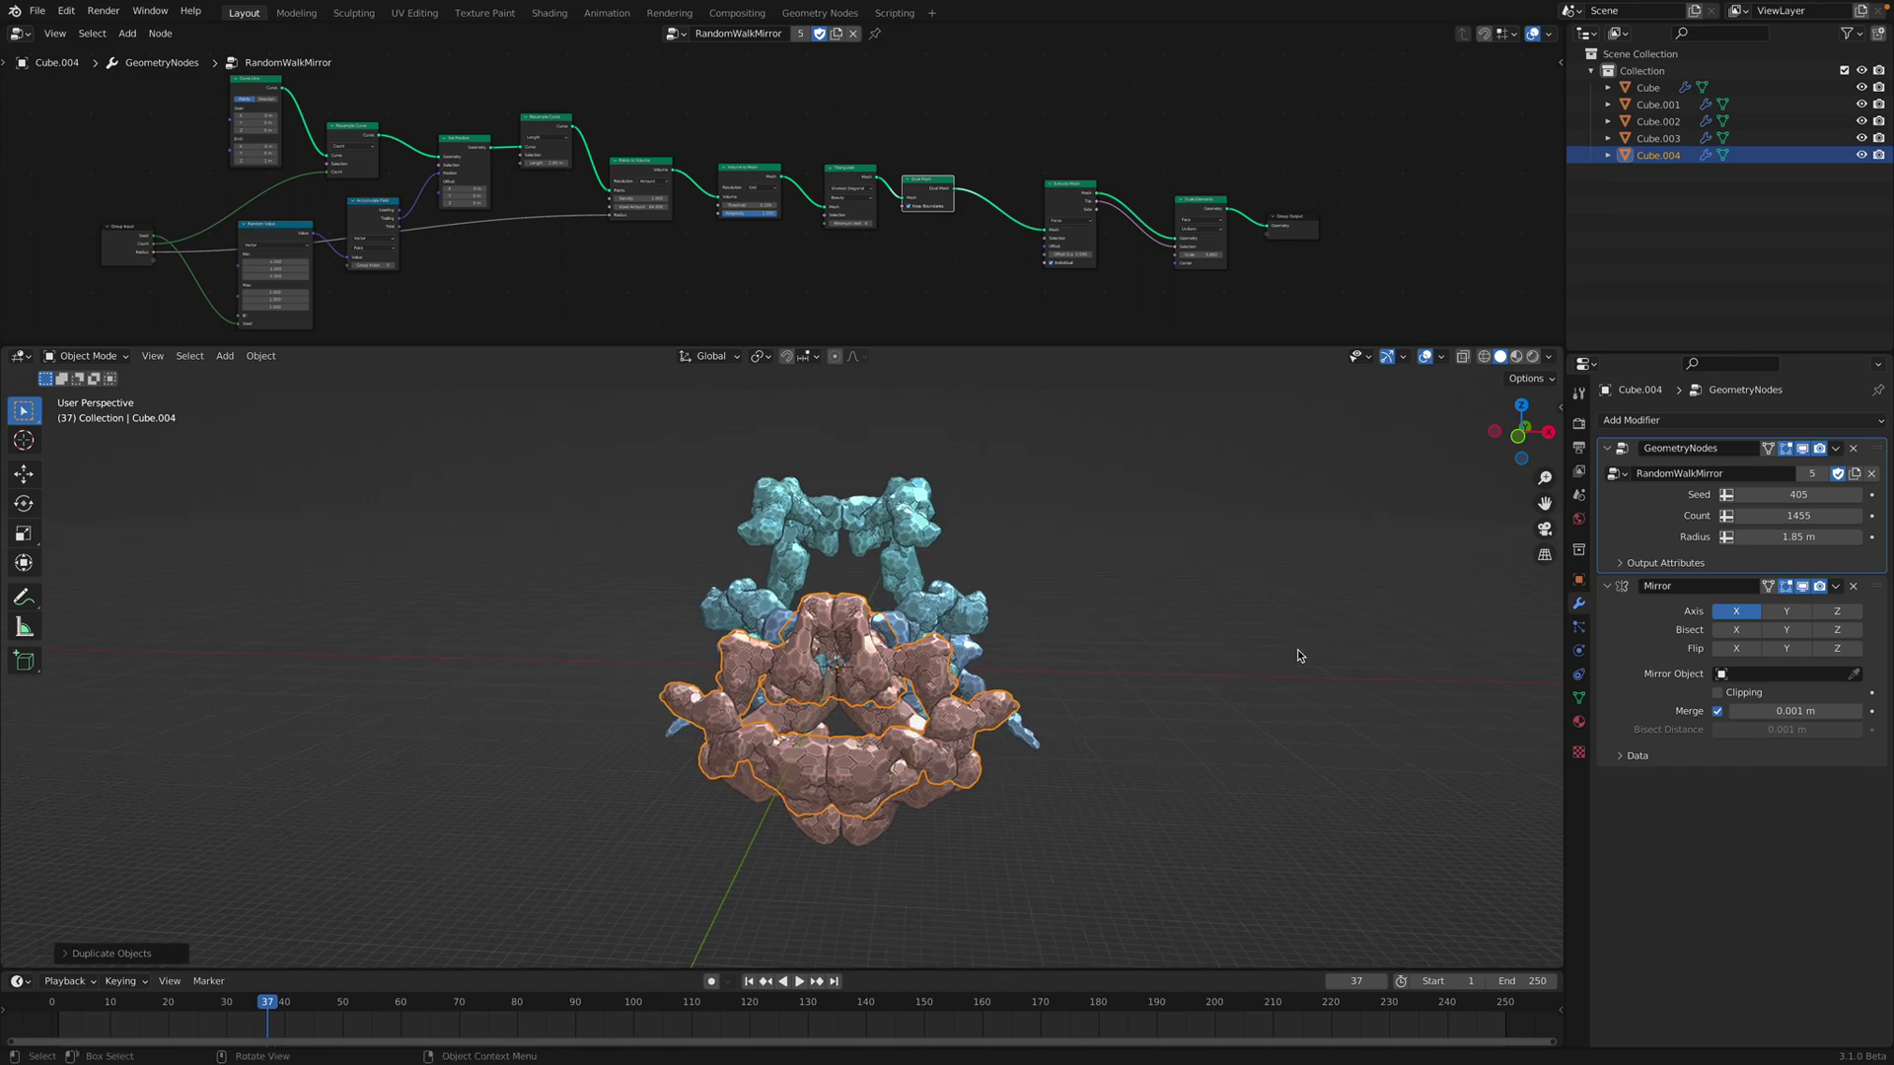
key("ctrl+s")
Step: Duplicate Cube.004 in place and set the copy's Count to 4621
key("shift+d")
key("Escape")
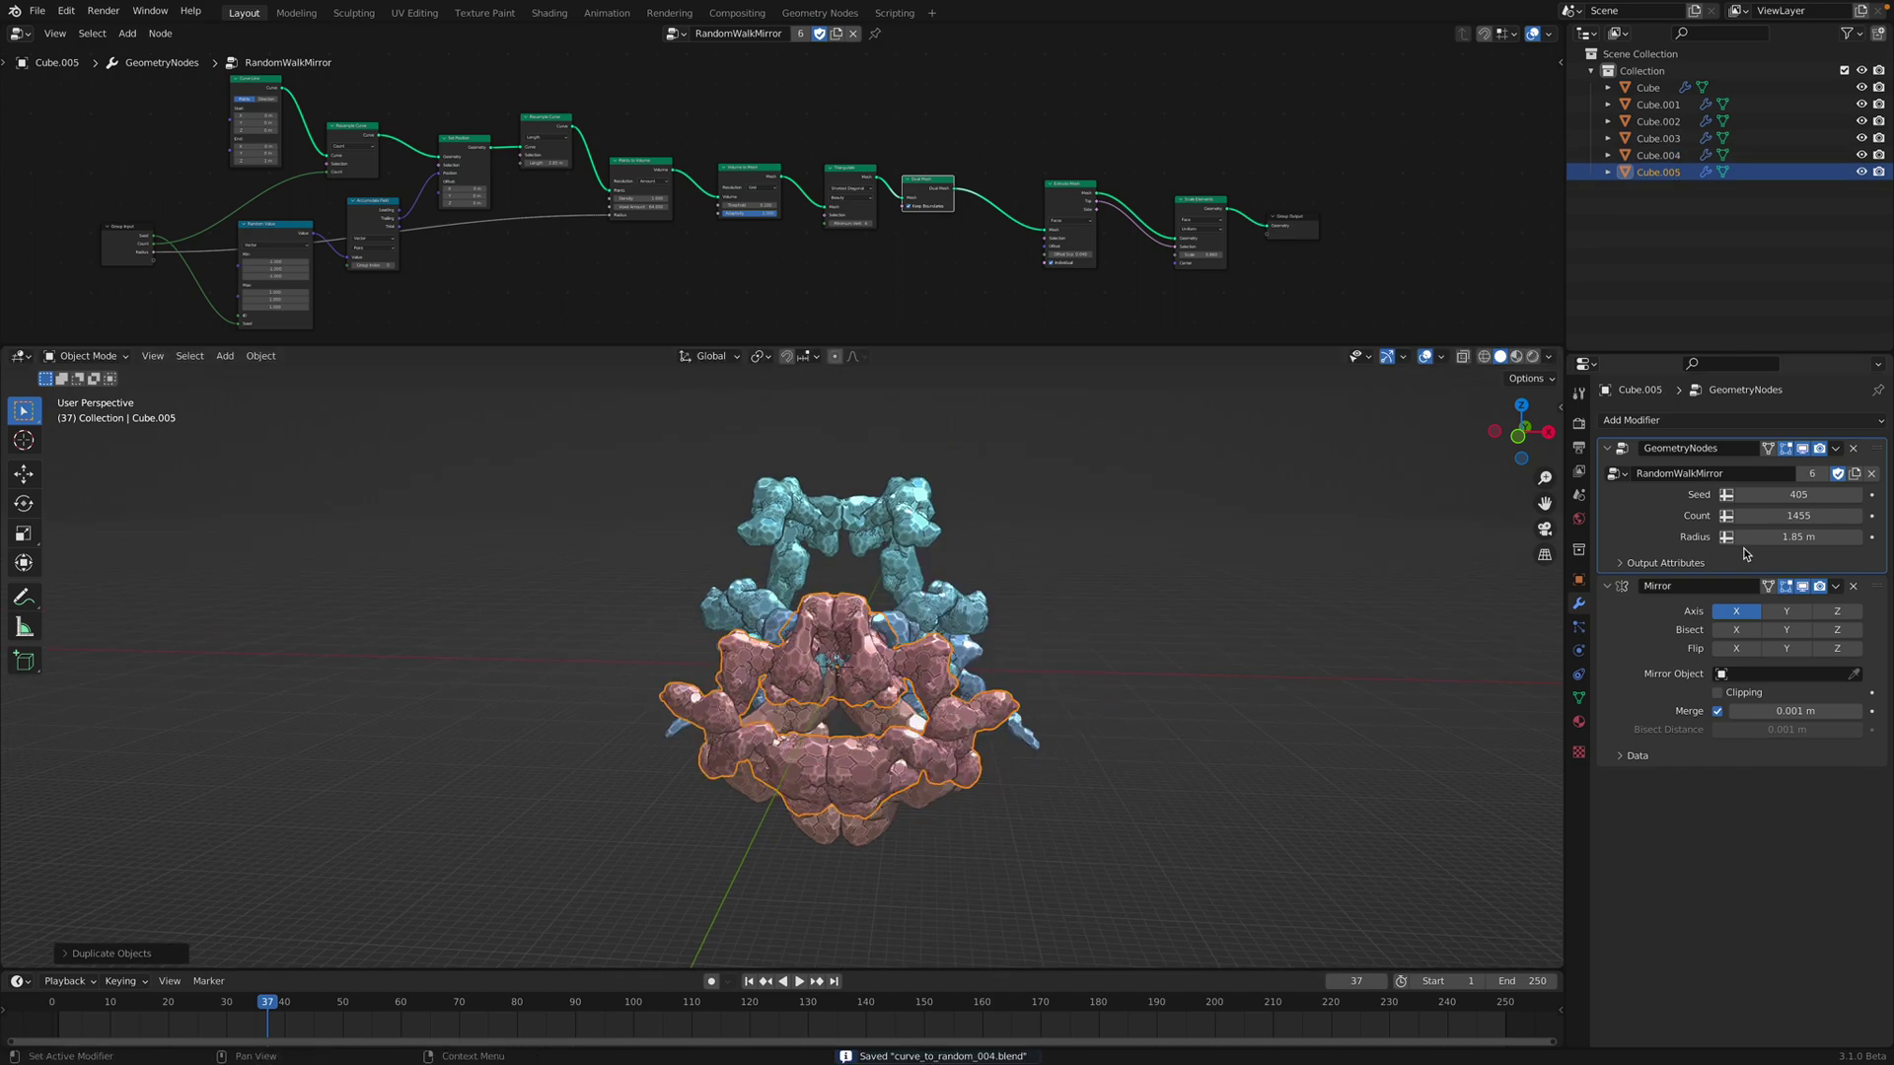
left_click_drag(1759, 515, 1864, 516)
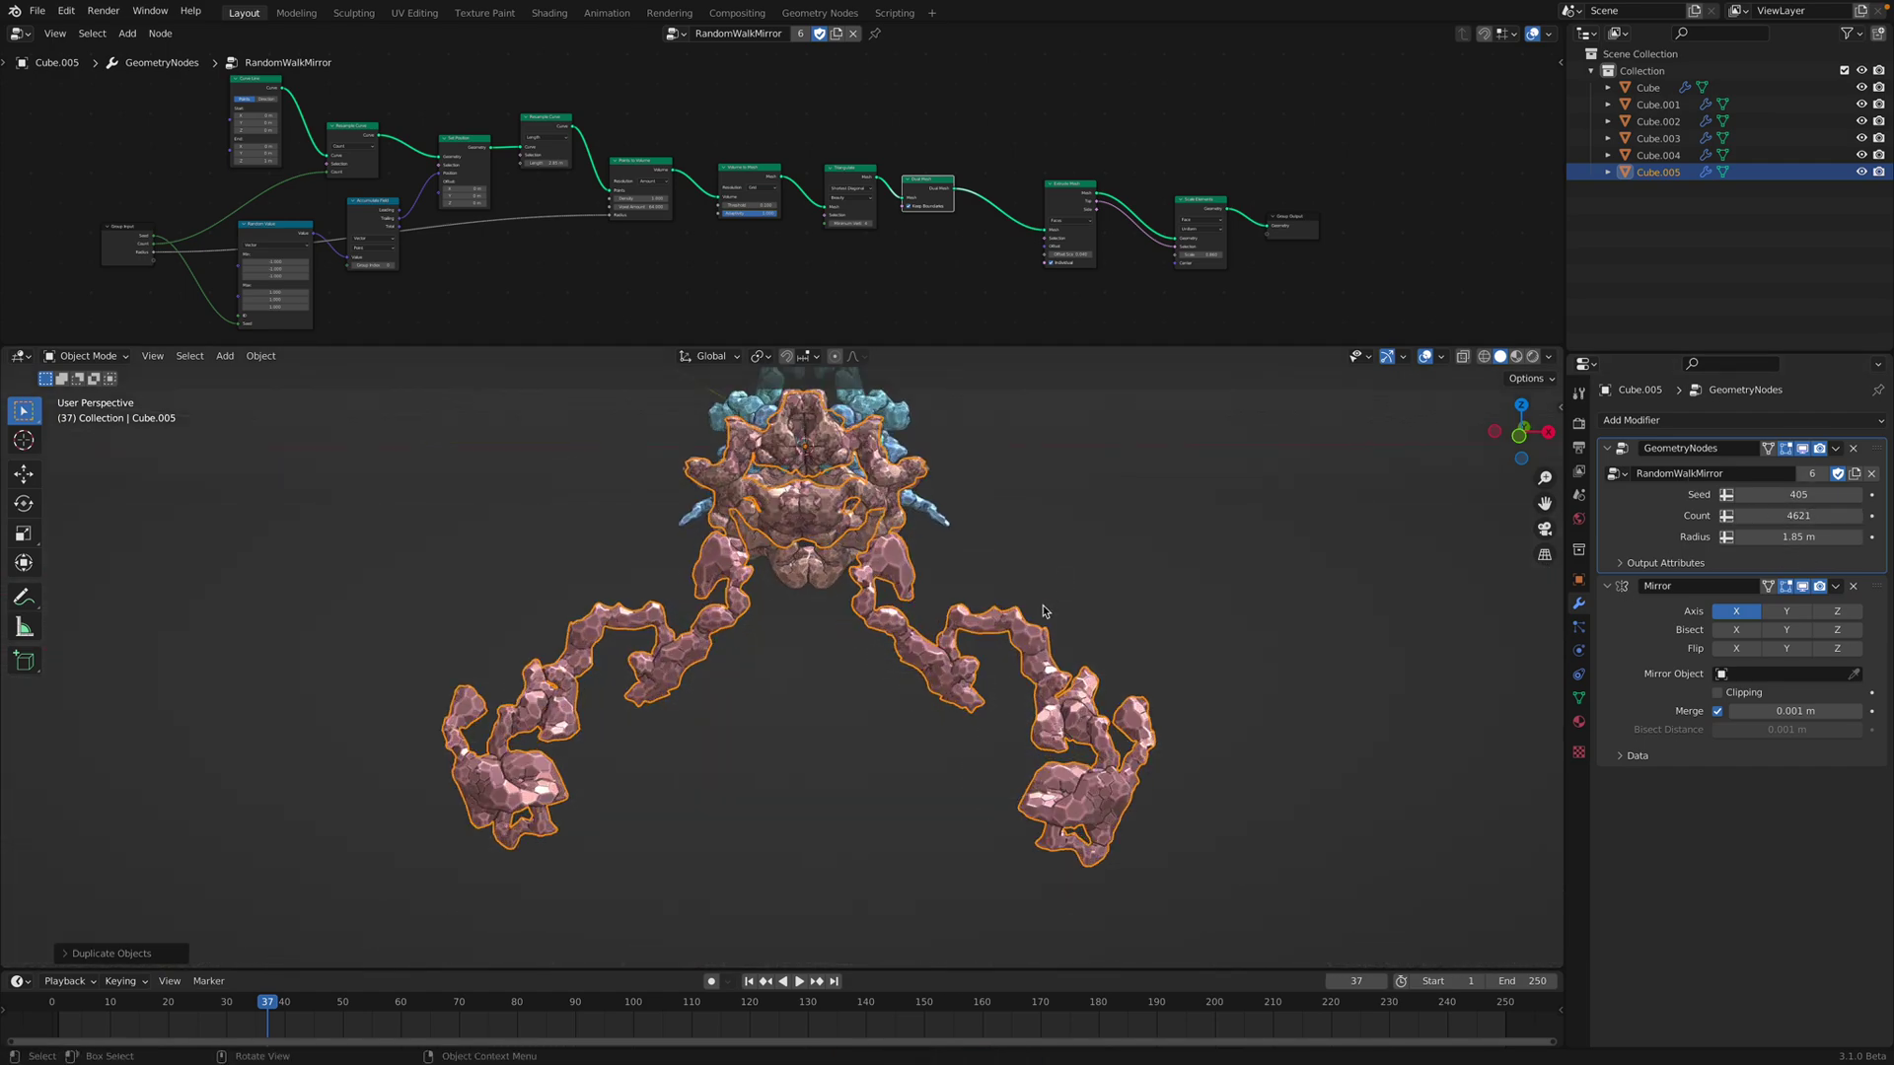
Step: Duplicate the long-limbed Cube.005 mesh in place and set the copy's Seed to 601
key("shift+d")
right_click(1108, 545)
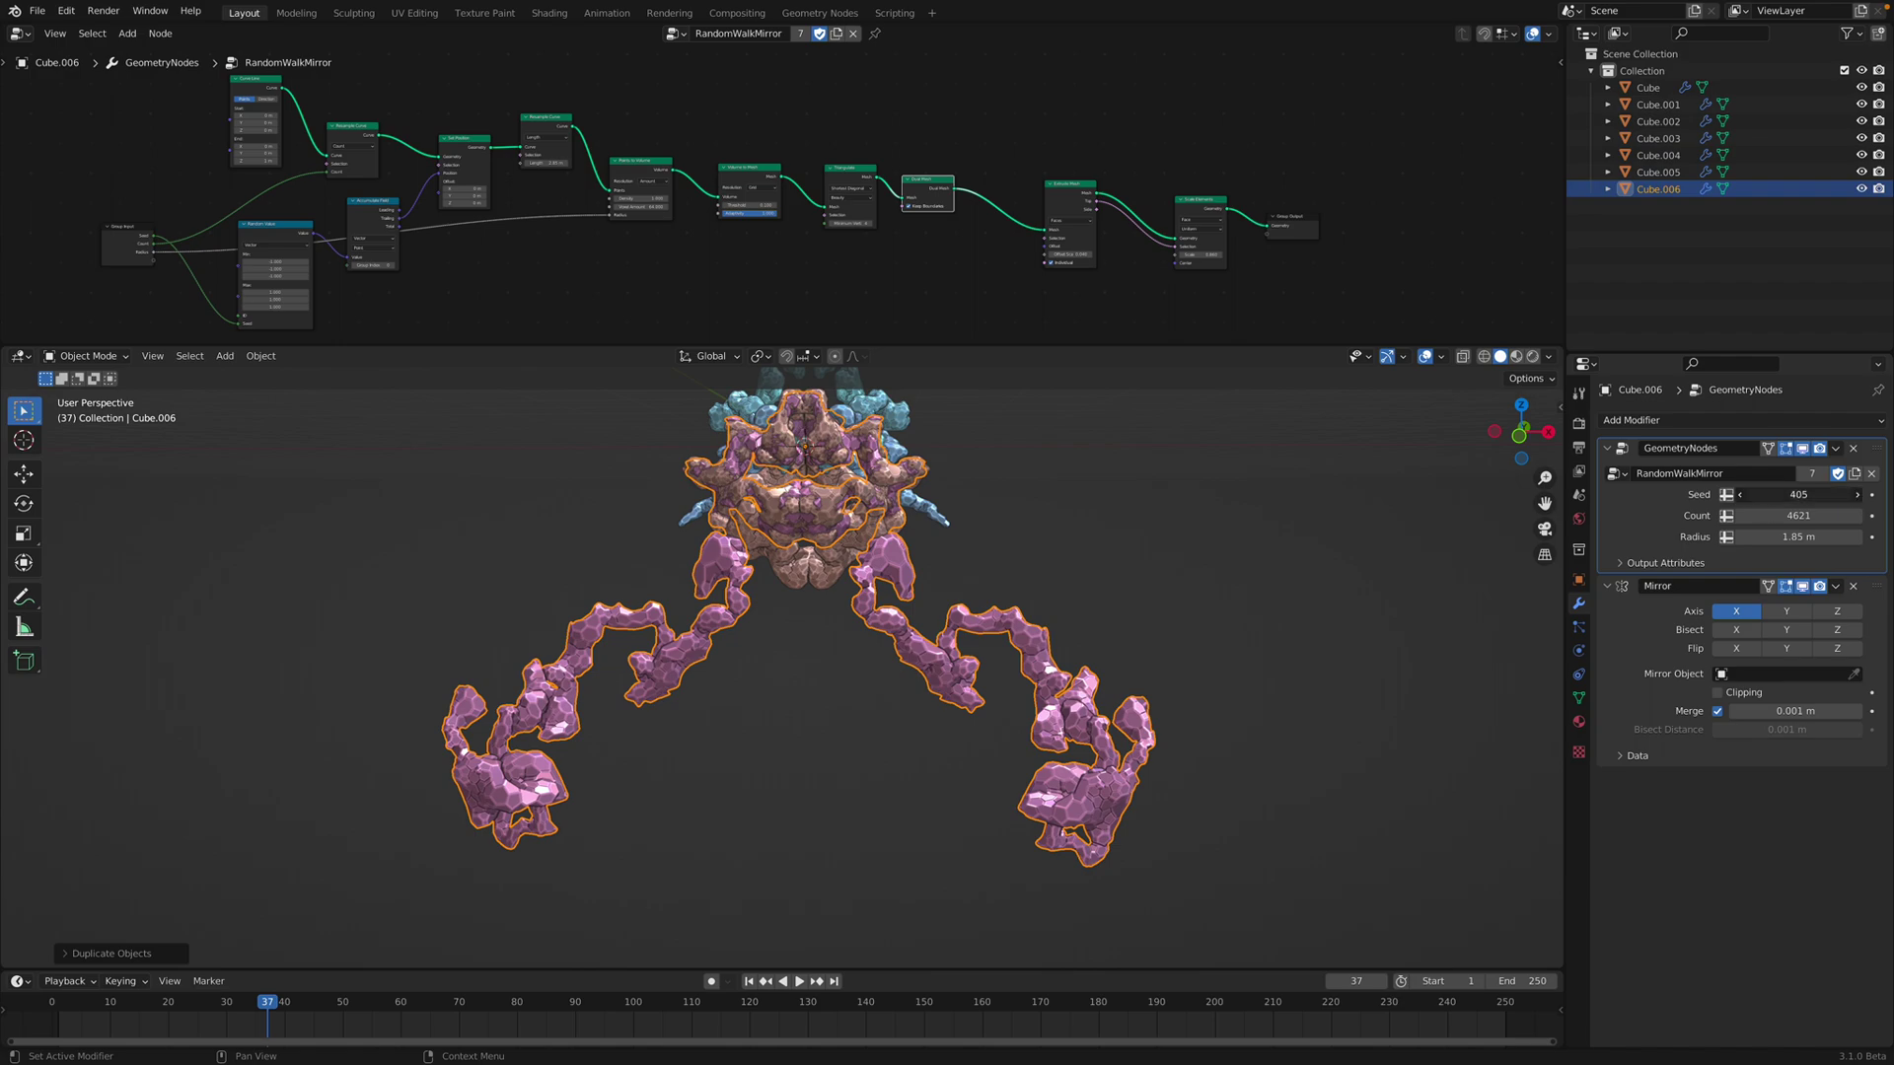
left_click_drag(1798, 494, 1844, 494)
middle_click_drag(1114, 655, 1099, 685)
middle_click_drag(1114, 602, 1098, 621)
Step: Duplicate Cube.006 in place and set the copy's Seed to 883
key("shift+d")
right_click(1118, 681)
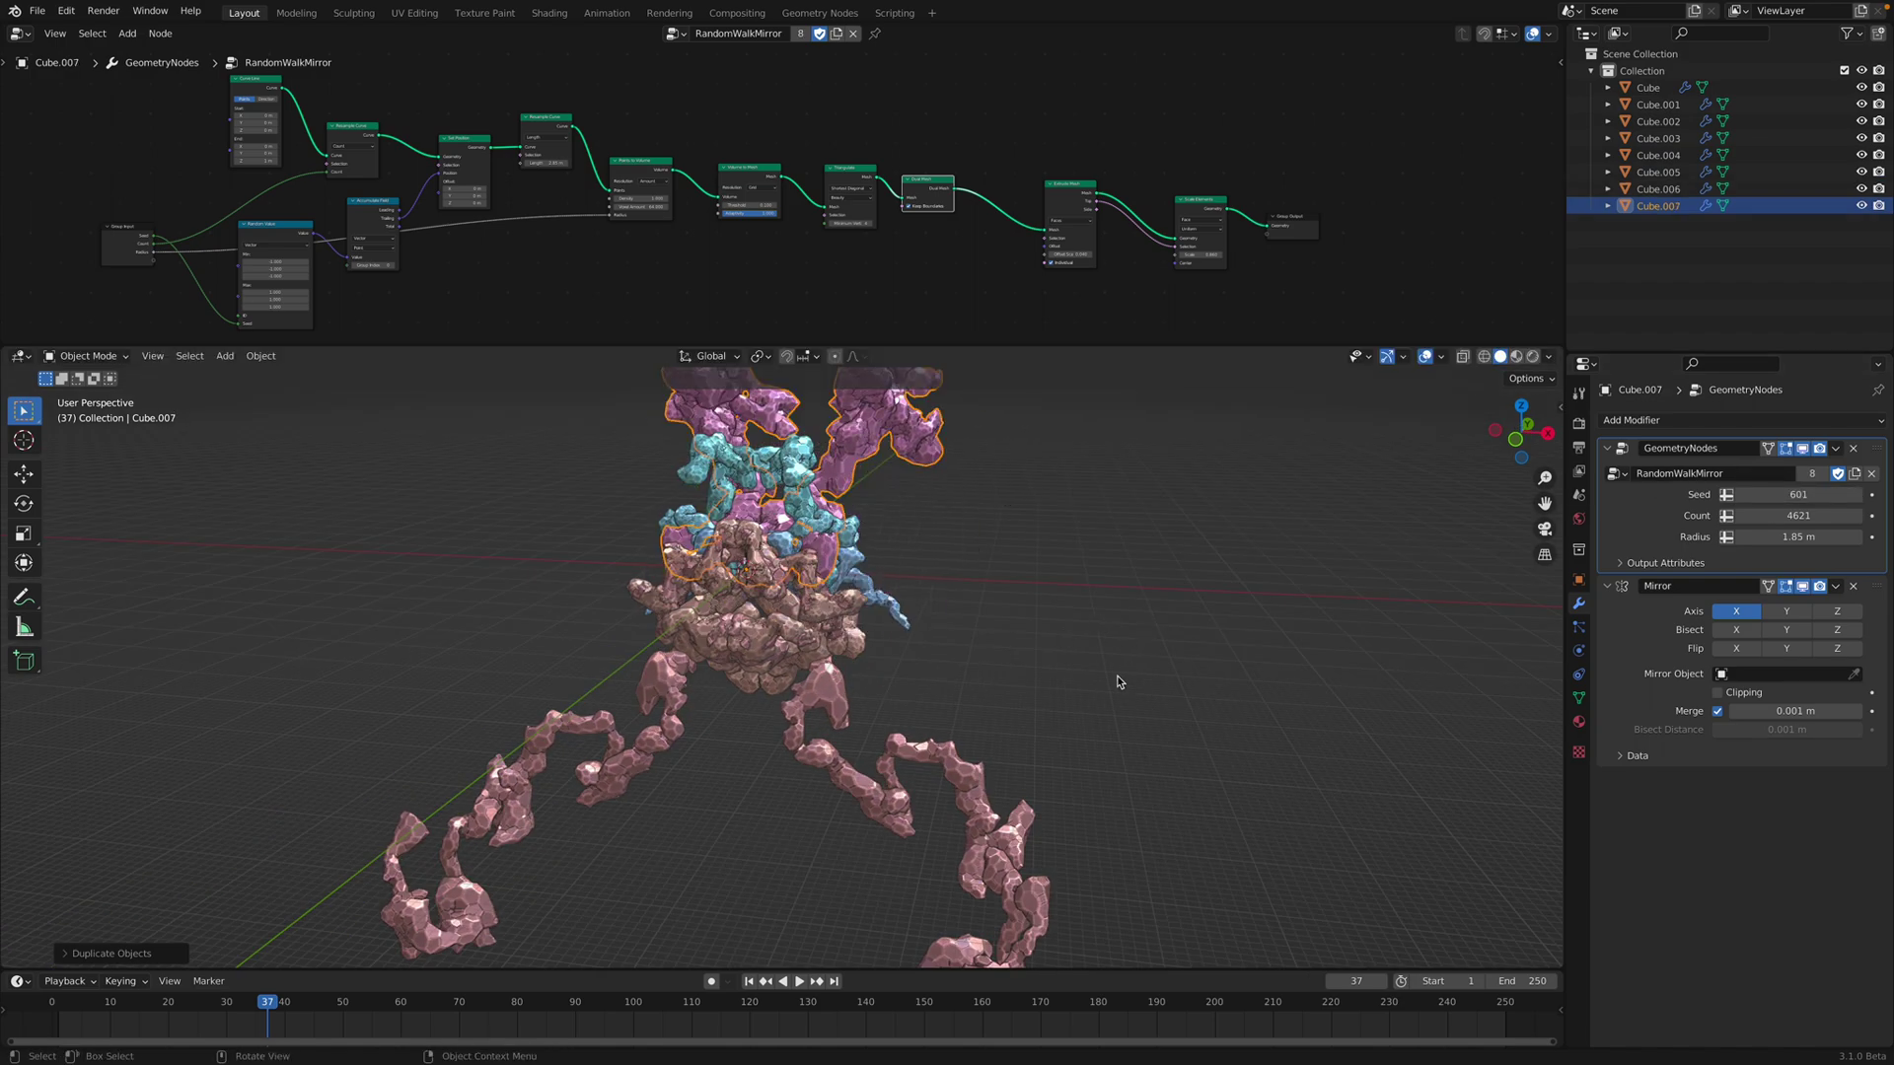
mouse_move(1786, 494)
left_mouse_down()
mouse_move(1815, 494)
mouse_move(1774, 496)
left_mouse_up()
middle_click_drag(838, 614, 878, 611)
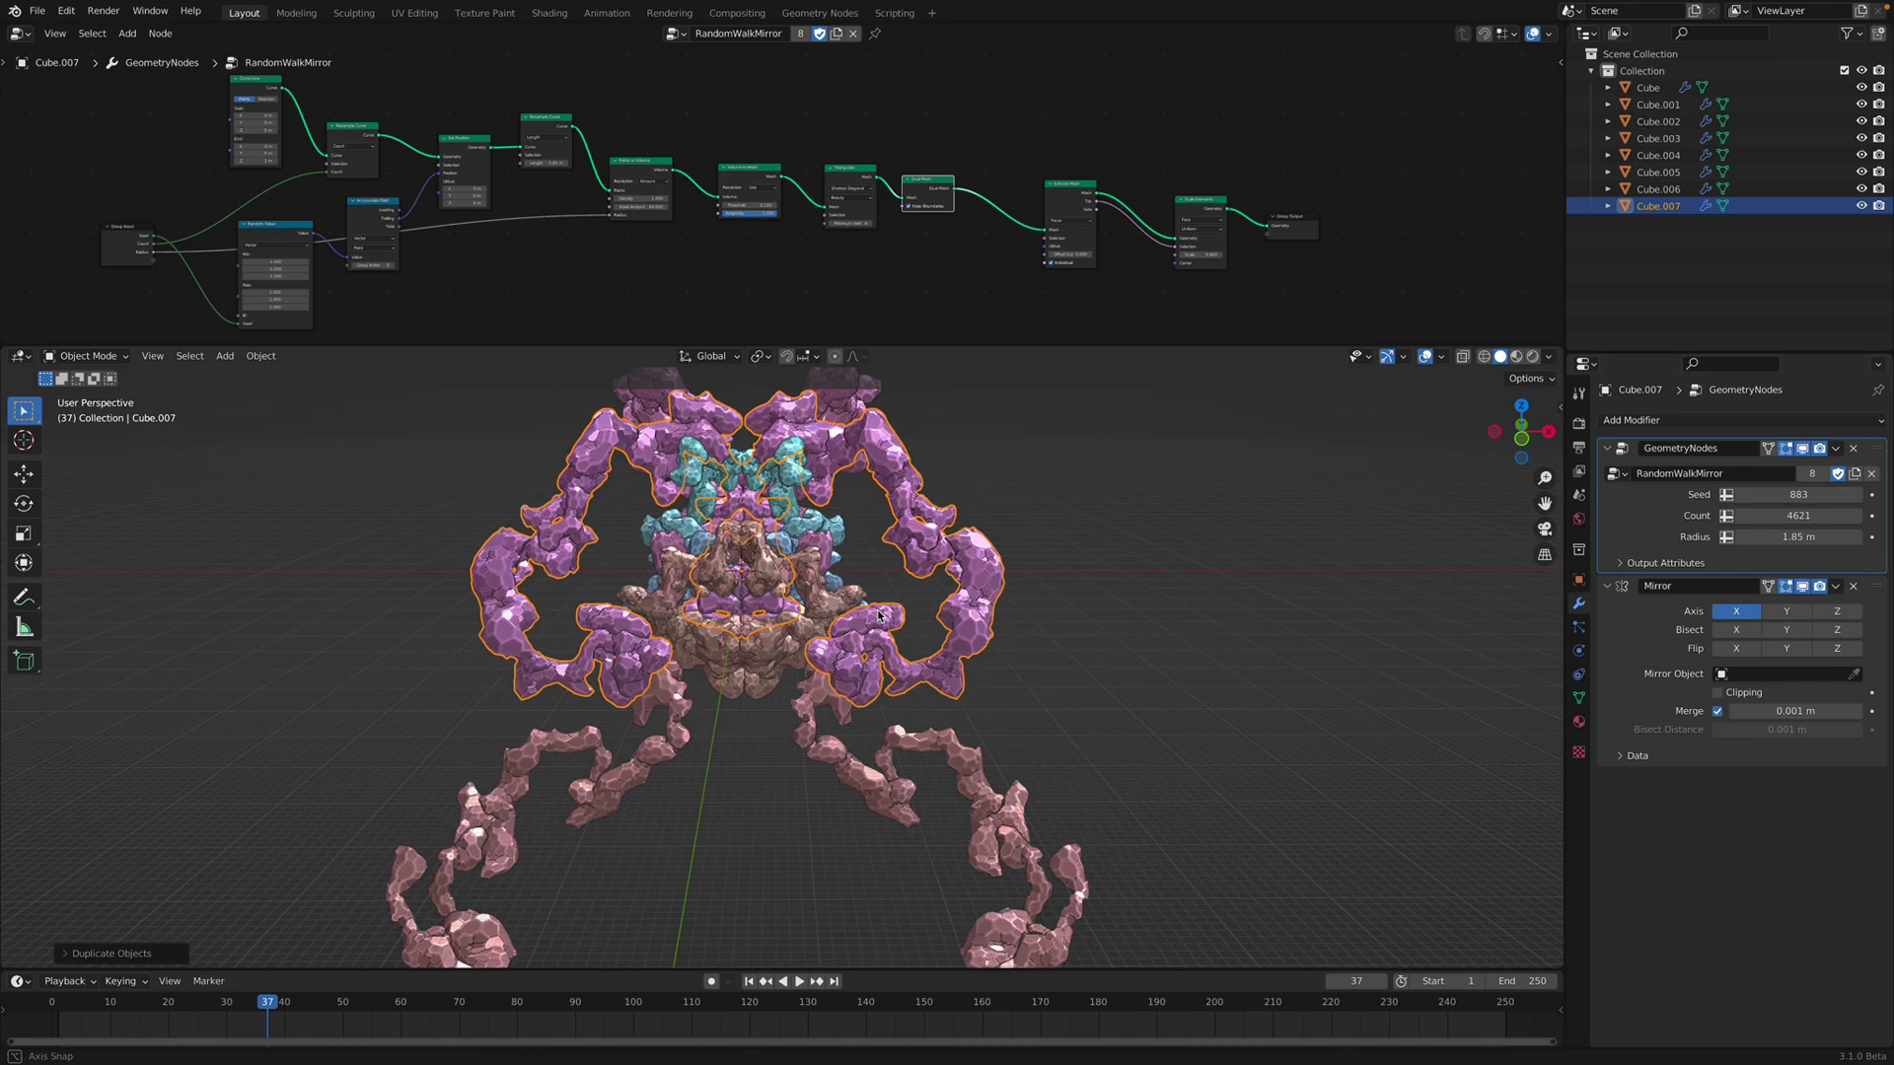
Step: Duplicate Cube.007 in place and set the copy's Seed to 949
key("shift+d")
right_click(877, 613)
left_click_drag(1785, 494, 1850, 494)
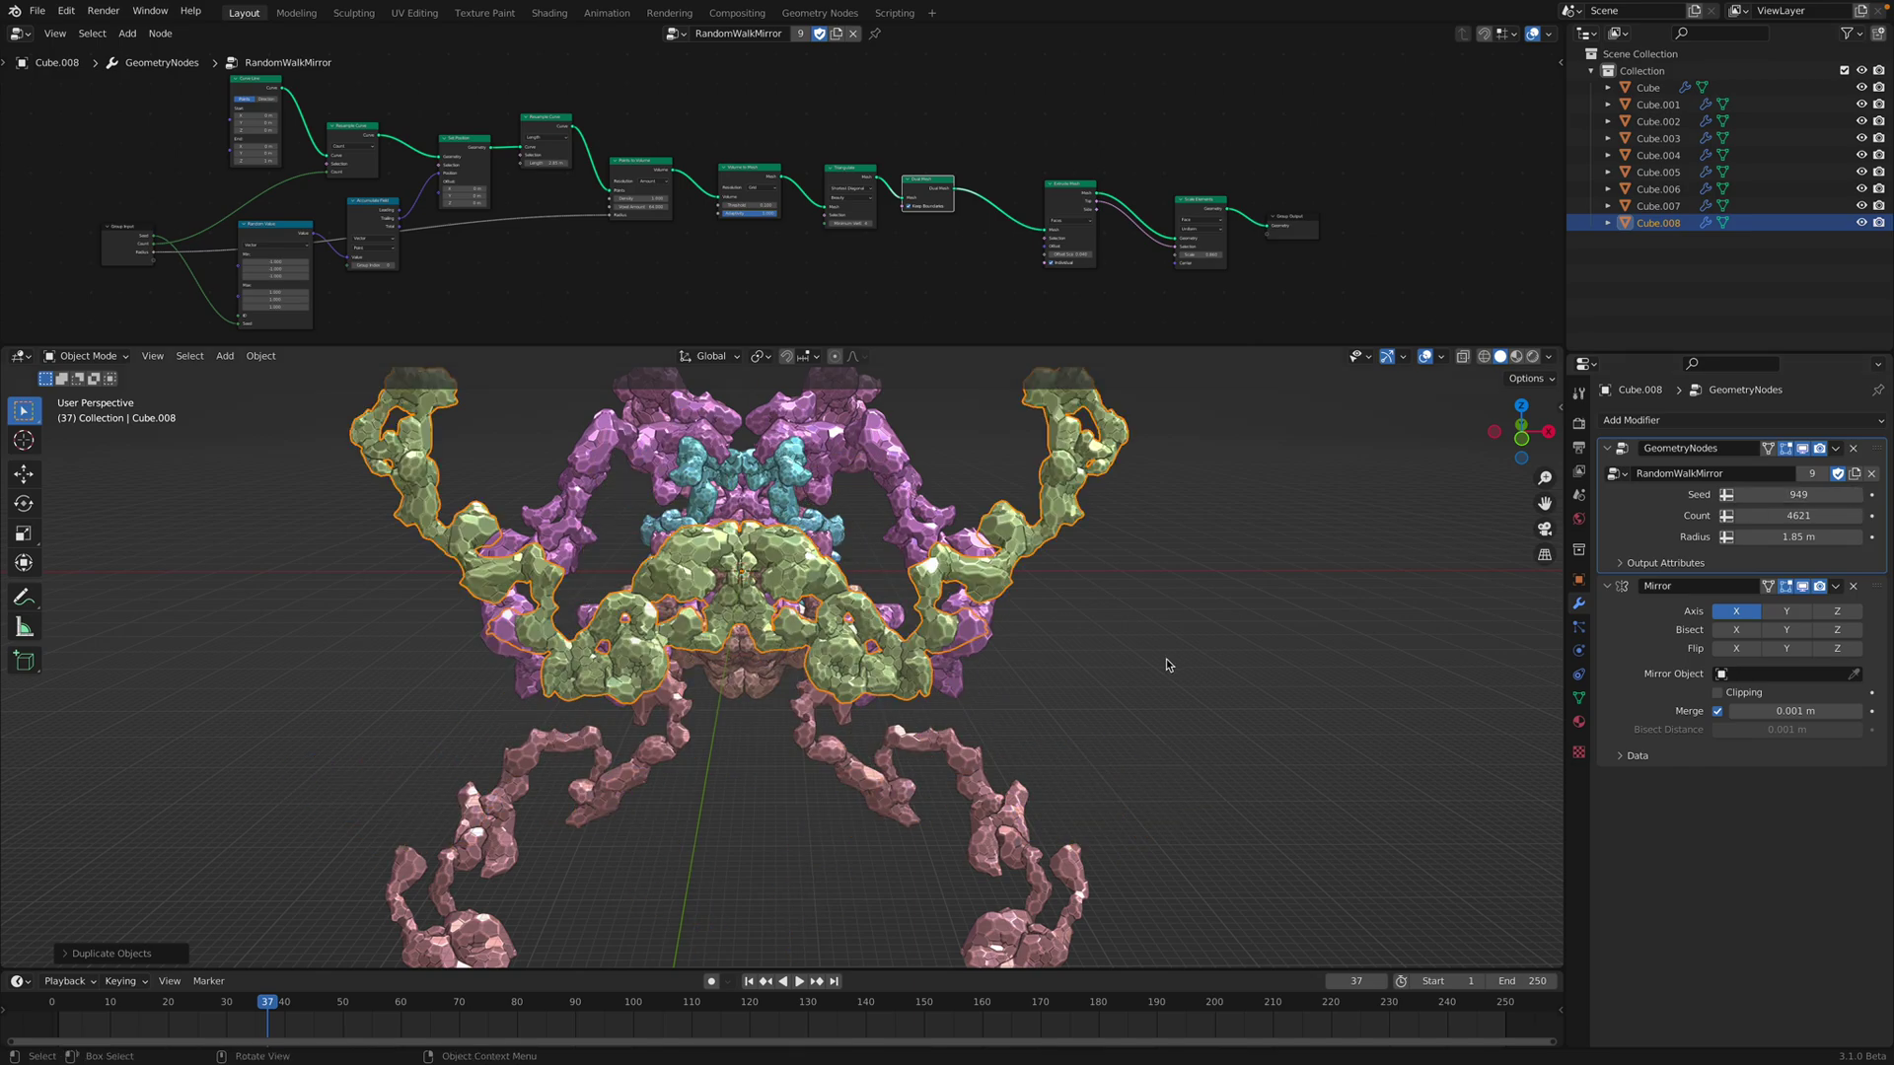
Step: Save the scene with all nine creature meshes as curve_to_random_004.blend and clear the selection
scroll(1167, 665, "down", 2)
middle_click_drag(1167, 665, 992, 755)
key("alt+a")
key("a")
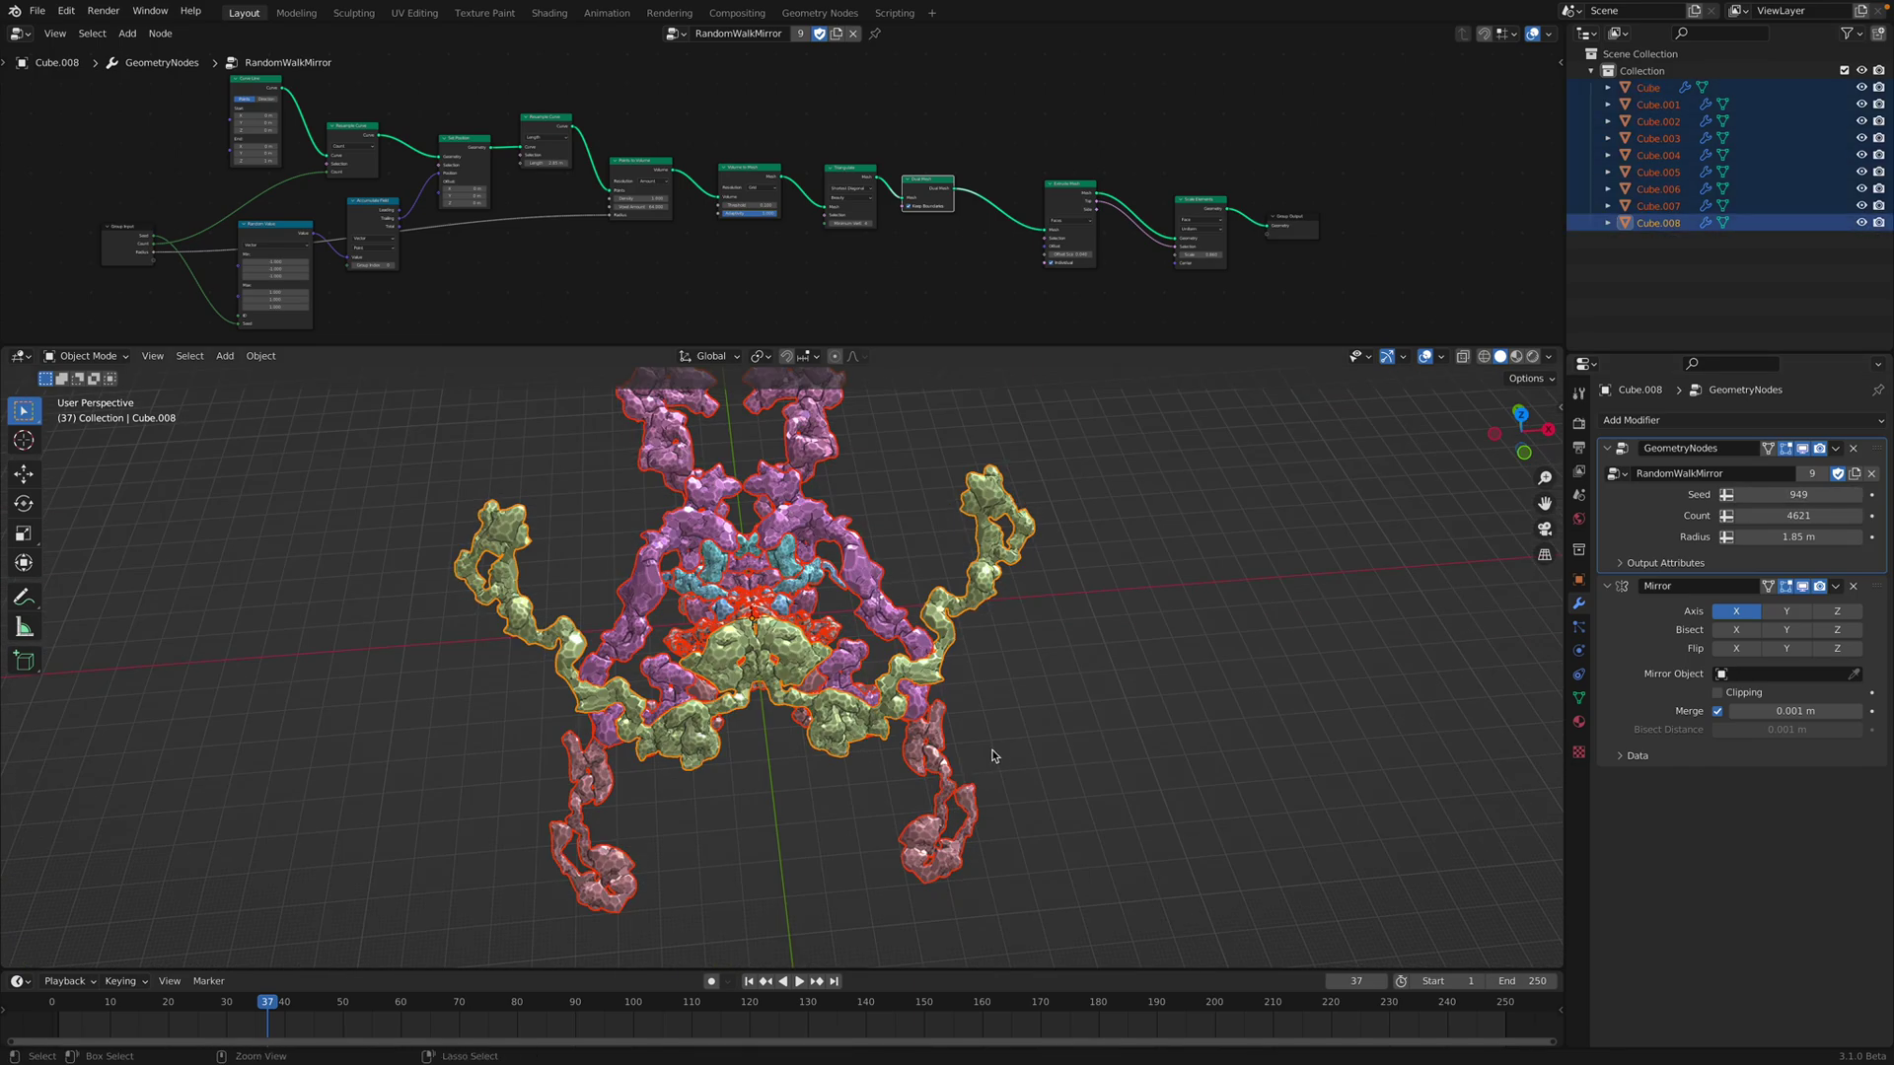
key("ctrl+s")
key("alt+a")
middle_click_drag(1031, 665, 858, 669)
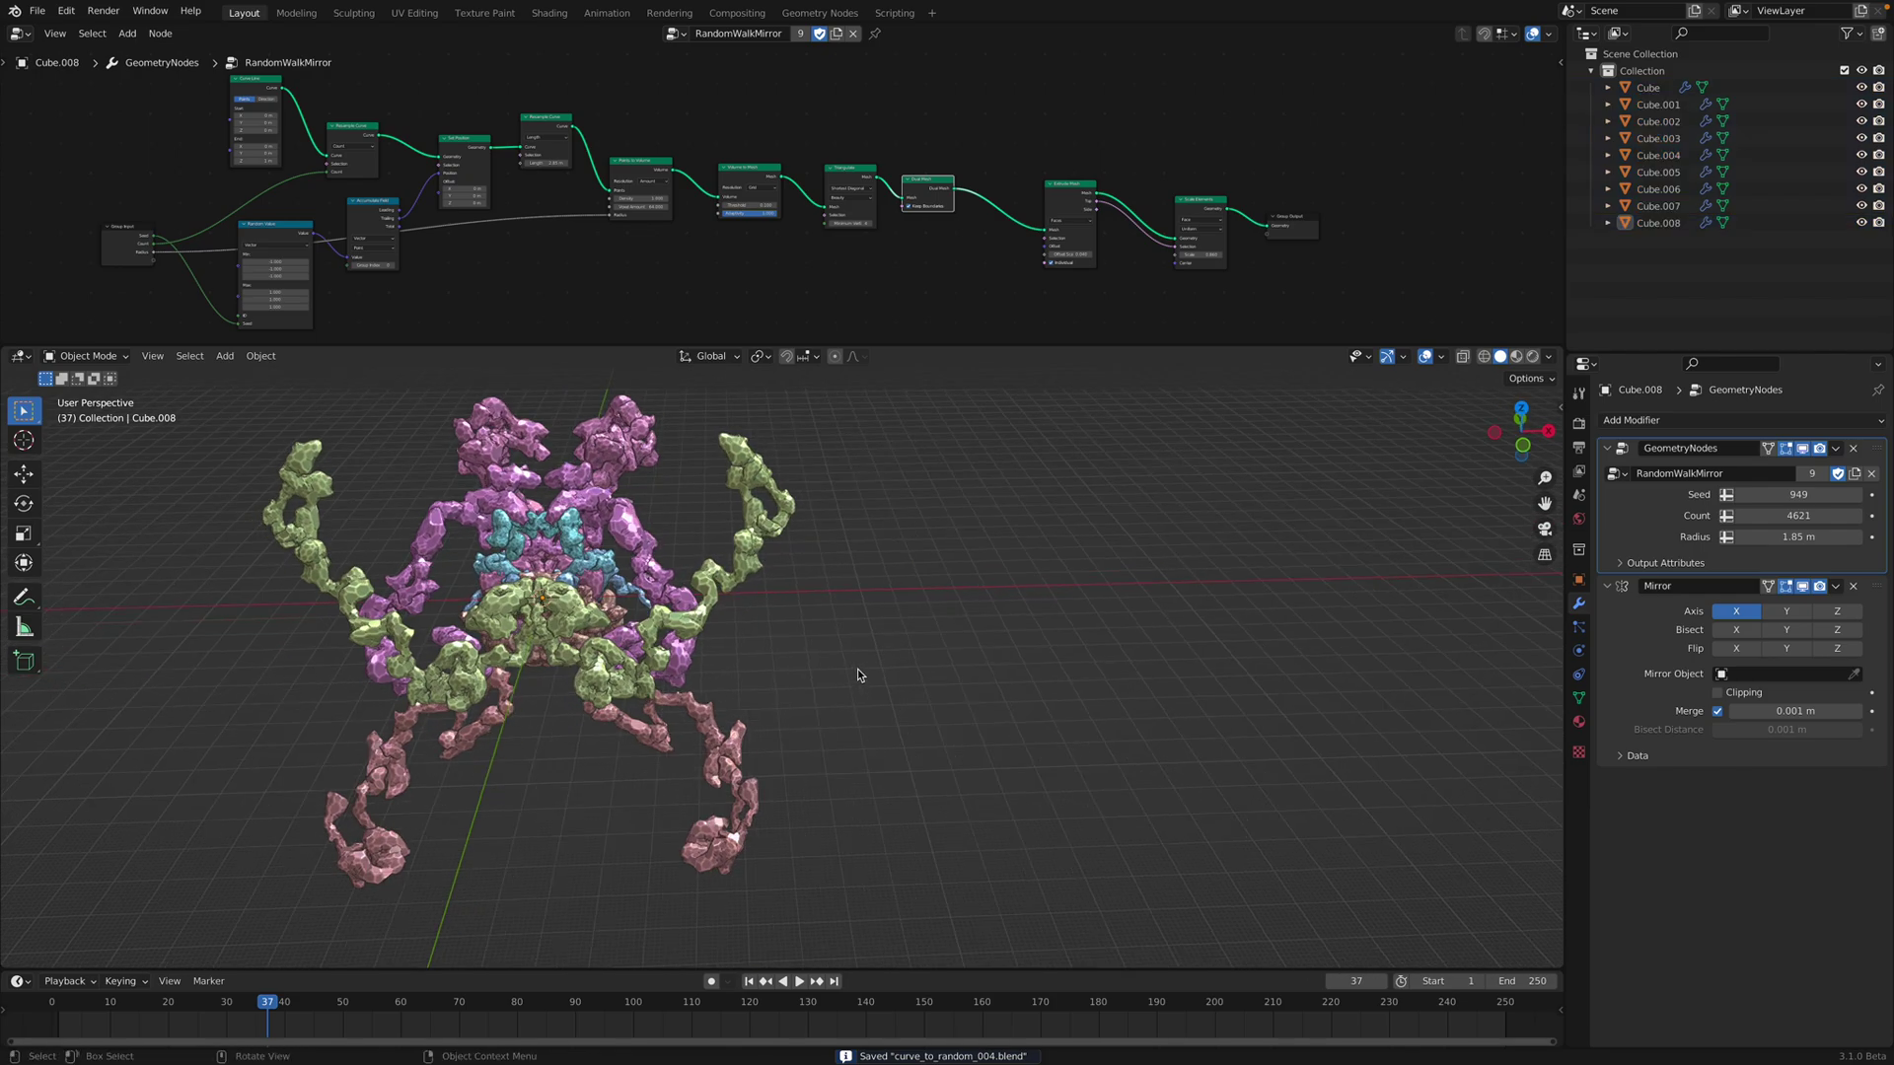
Step: Duplicate all the creature meshes and place the copies about 162.5 m along the global X axis
key("a")
key("shift+d")
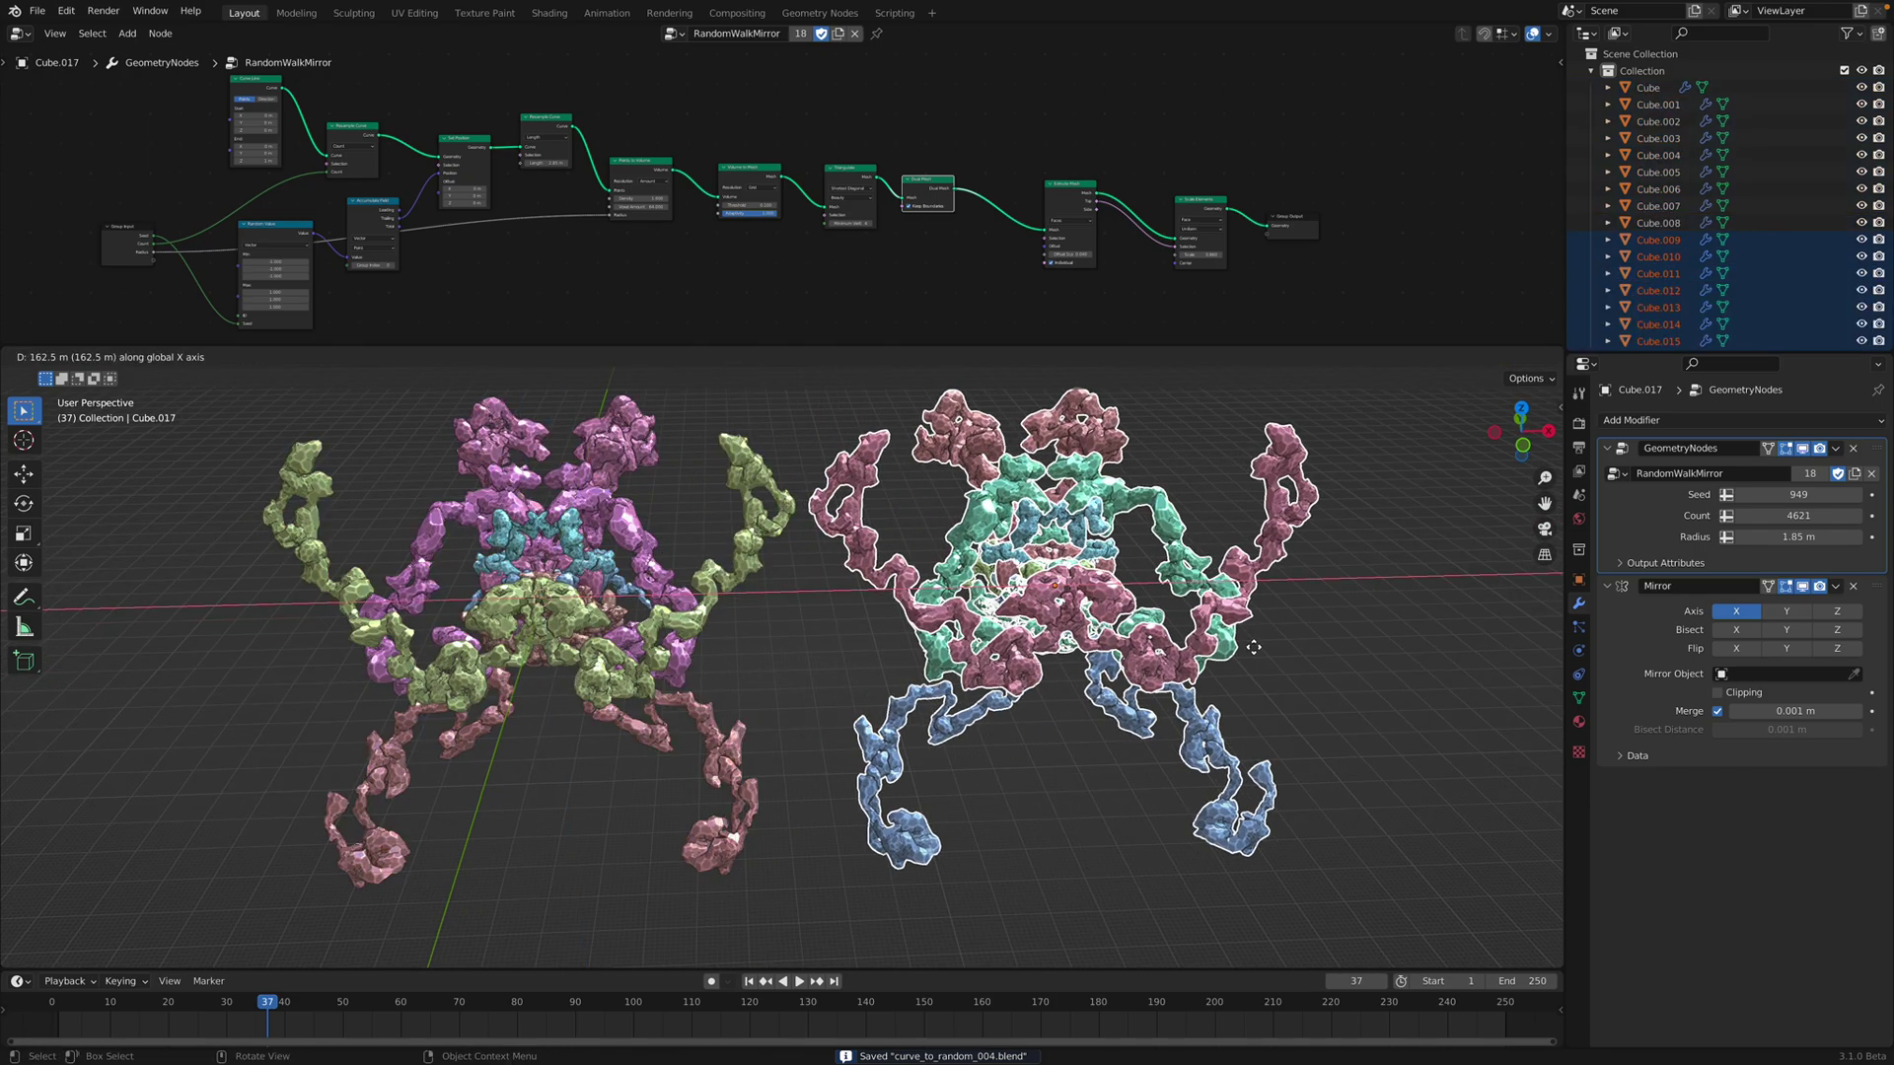
left_click(1254, 651)
Step: Convert the duplicated creature objects to plain meshes and join them into one object
middle_click_drag(1255, 651, 1068, 596)
right_click(1068, 597)
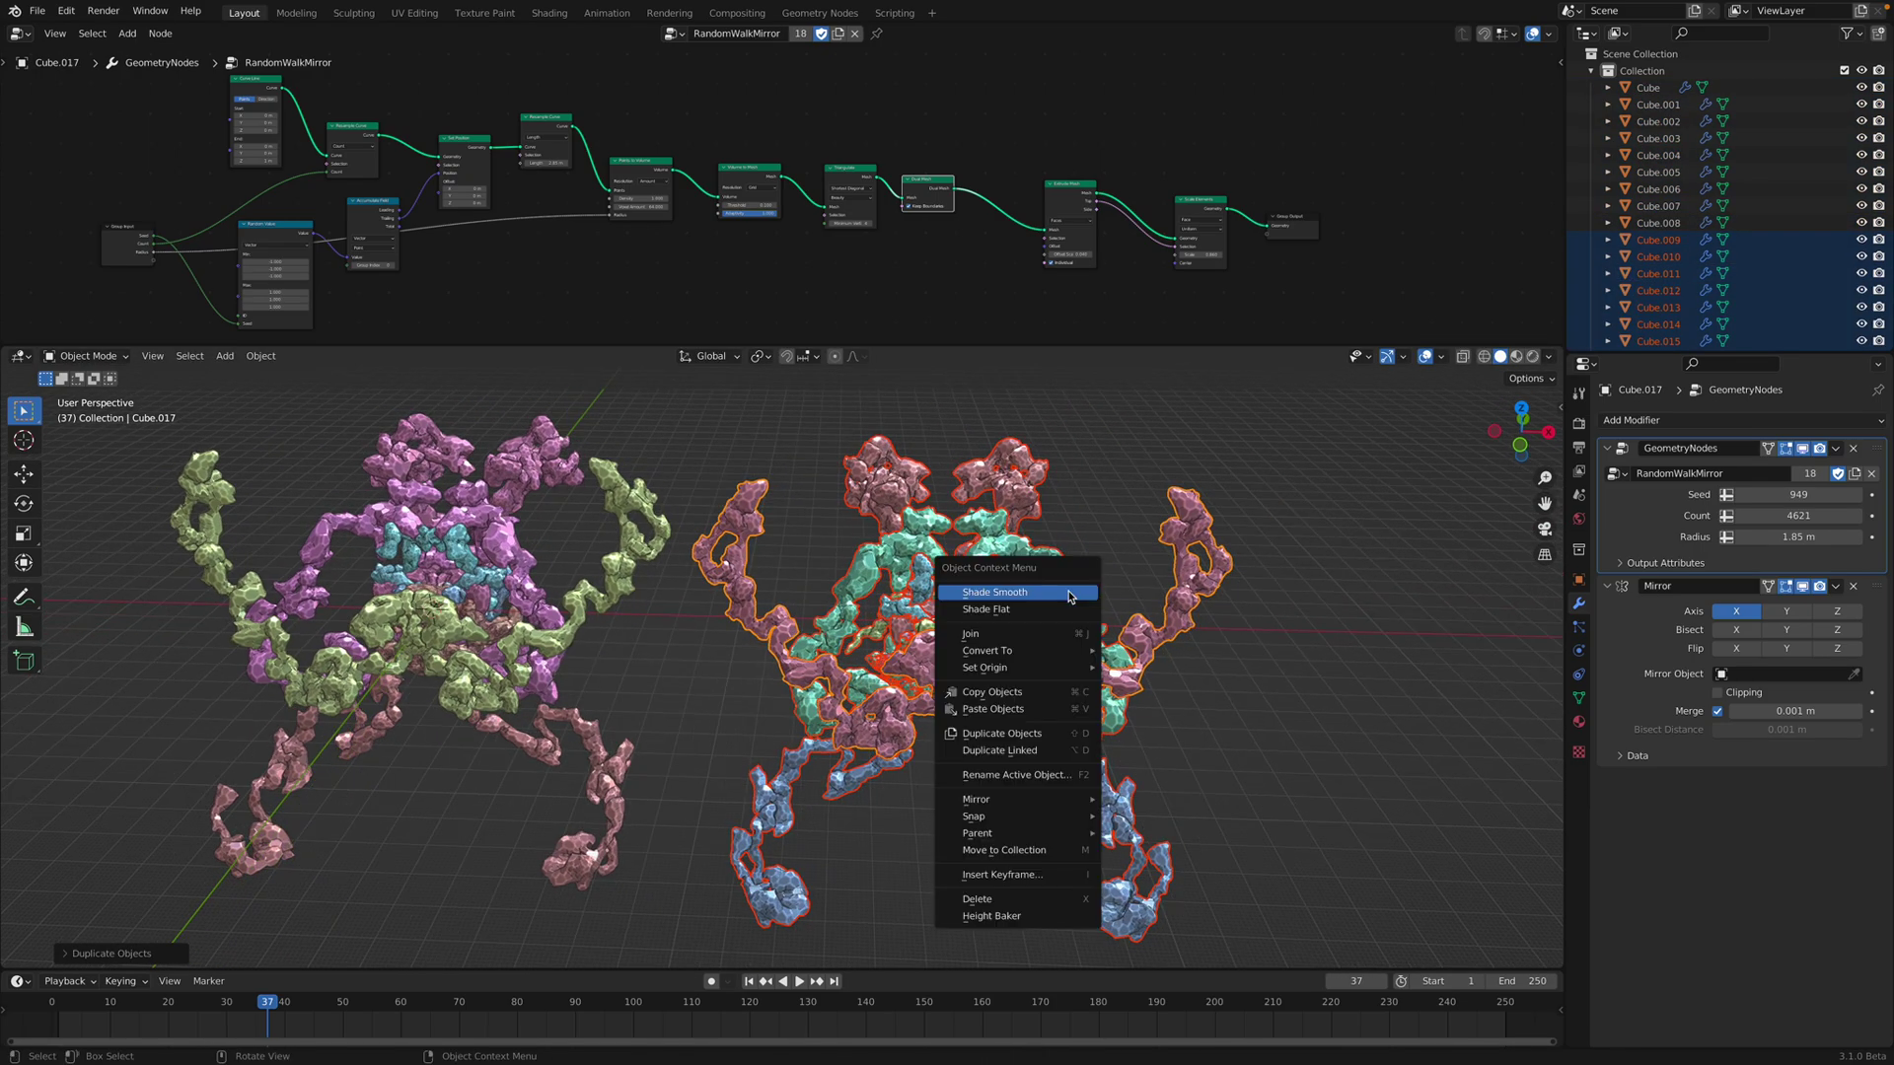
mouse_move(1055, 652)
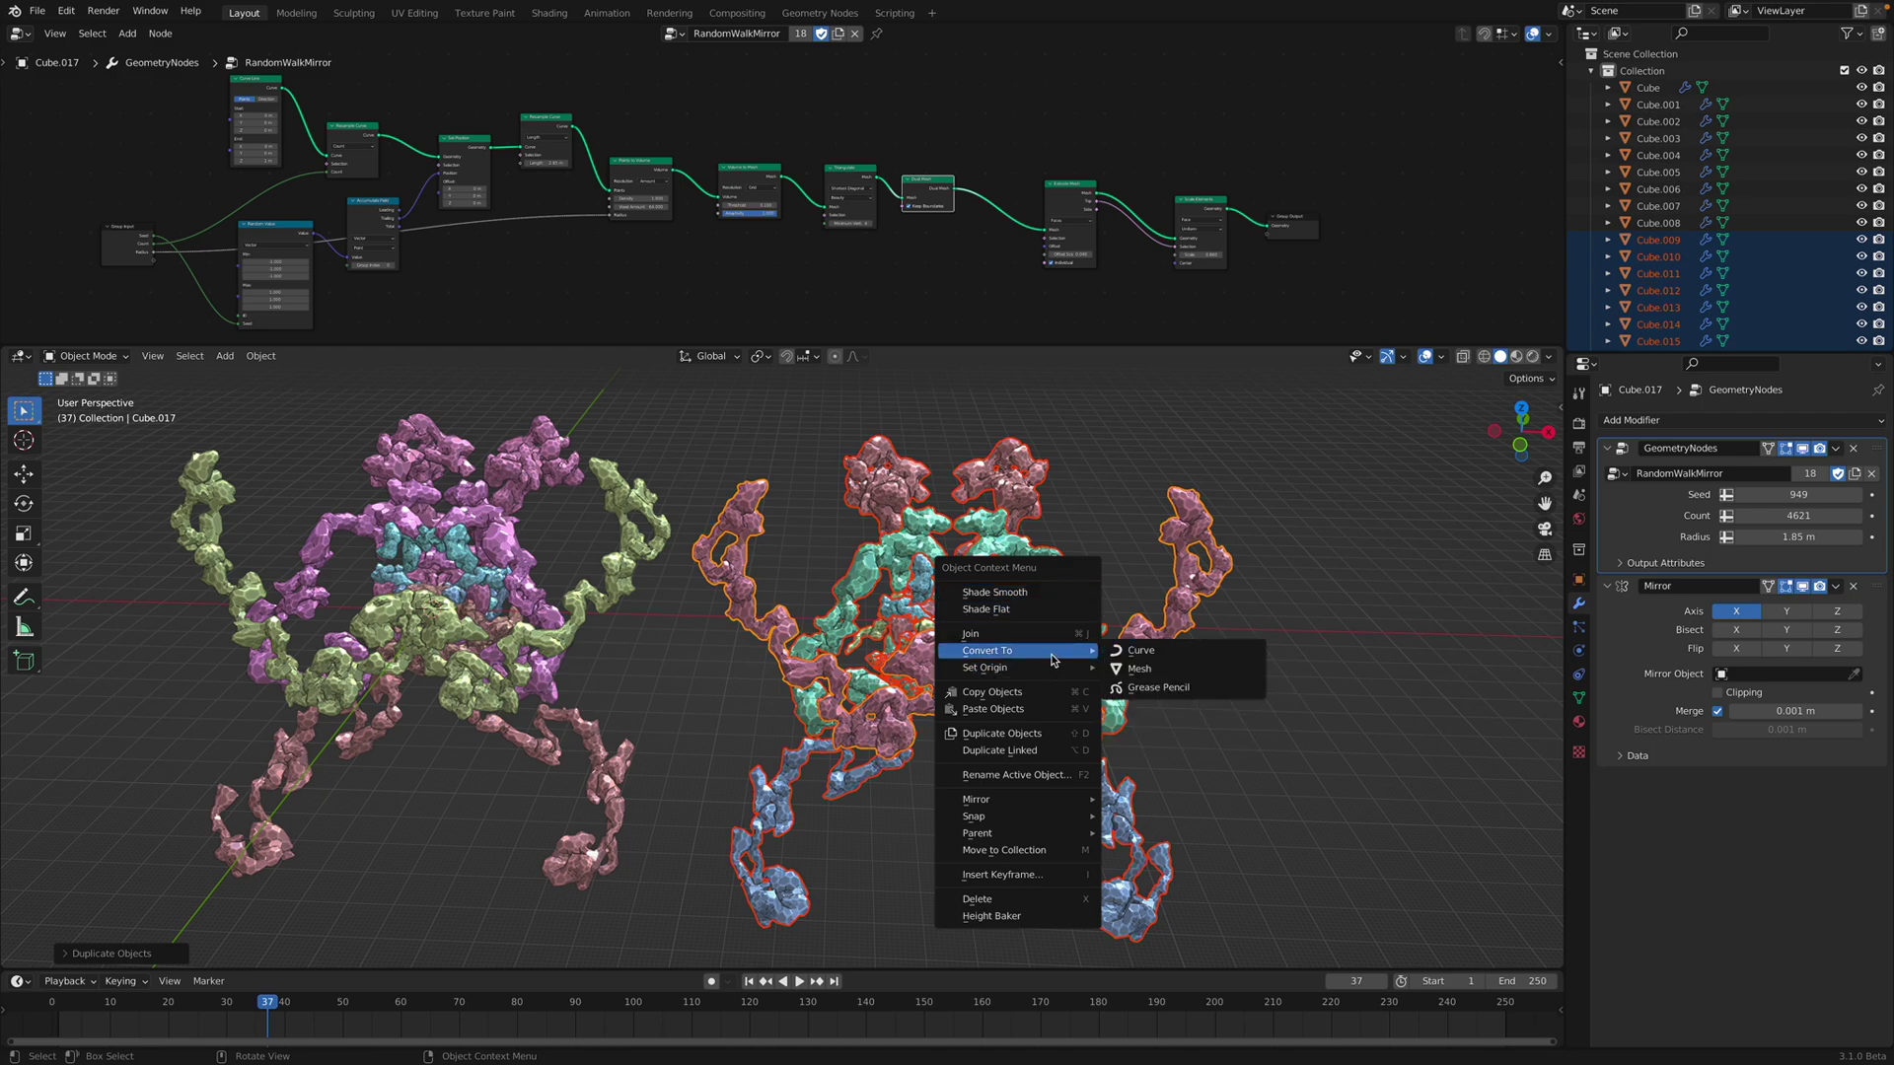
left_click(1137, 670)
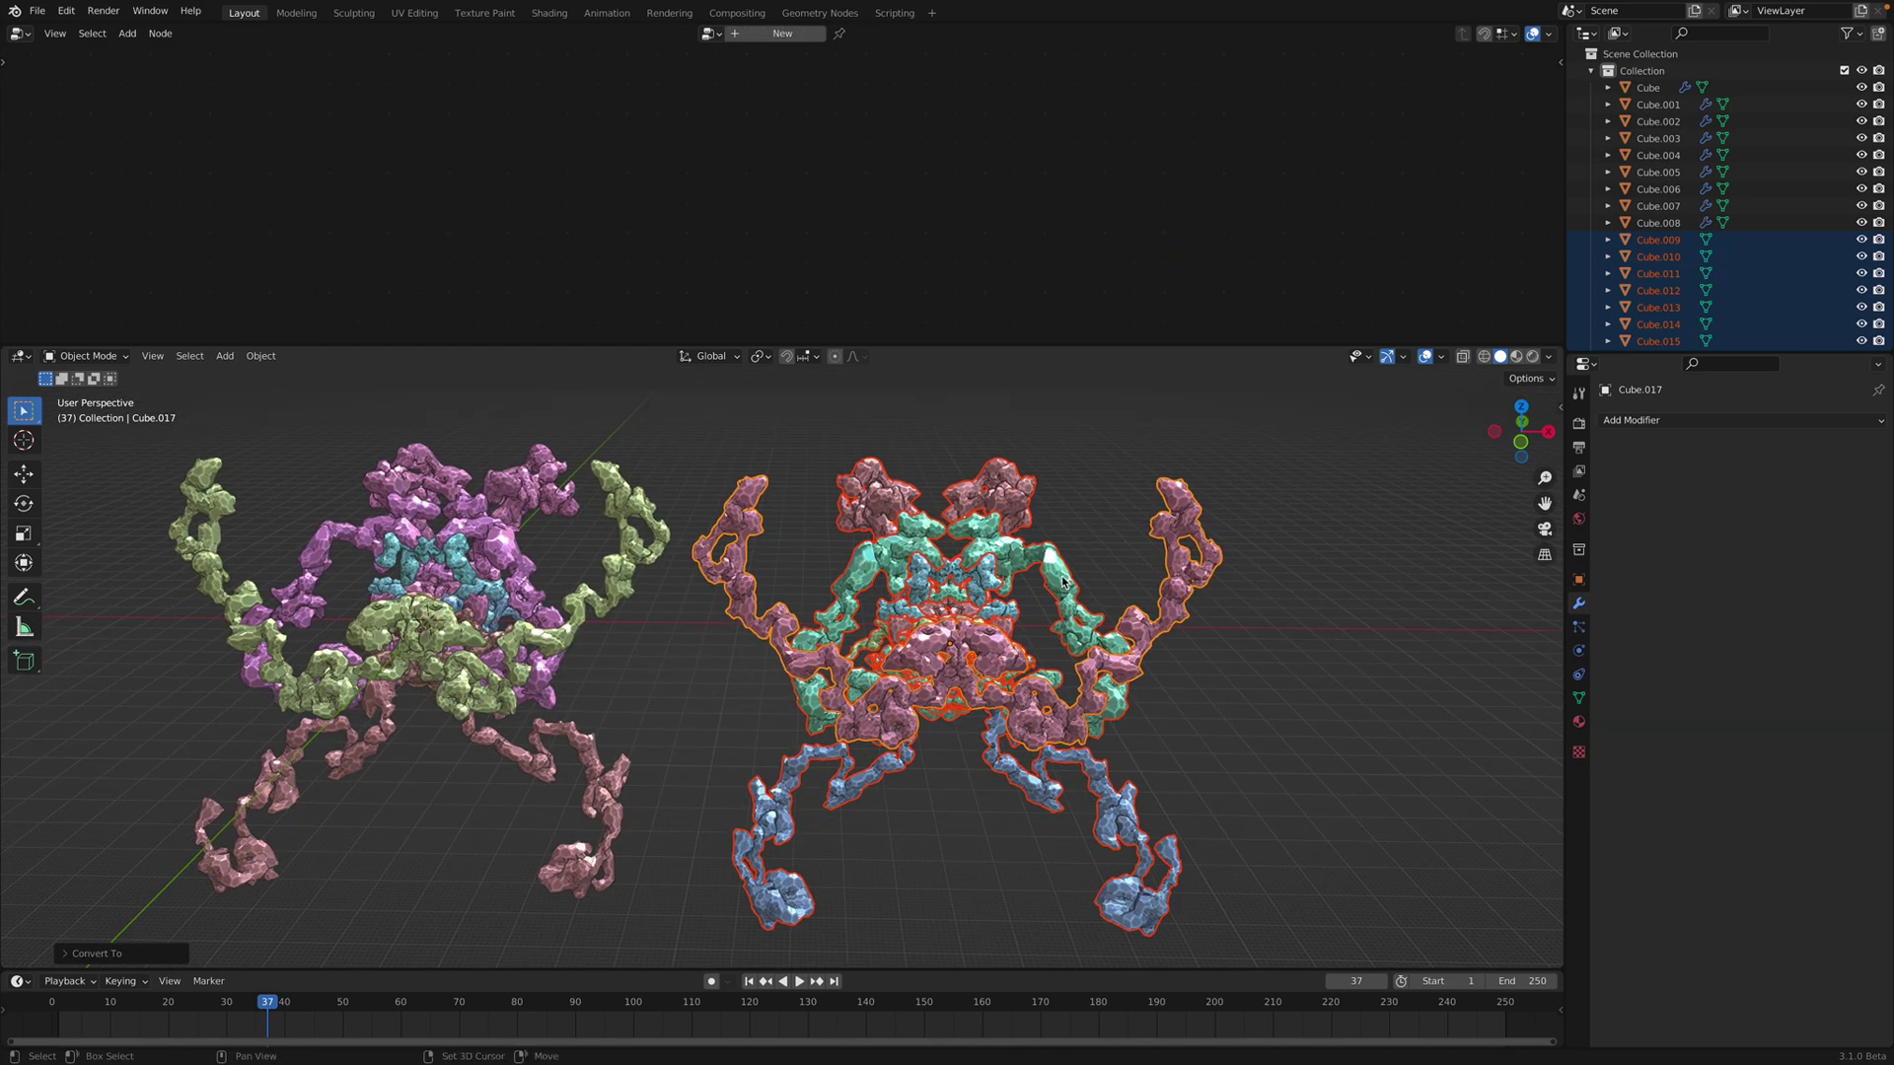
key("ctrl+j")
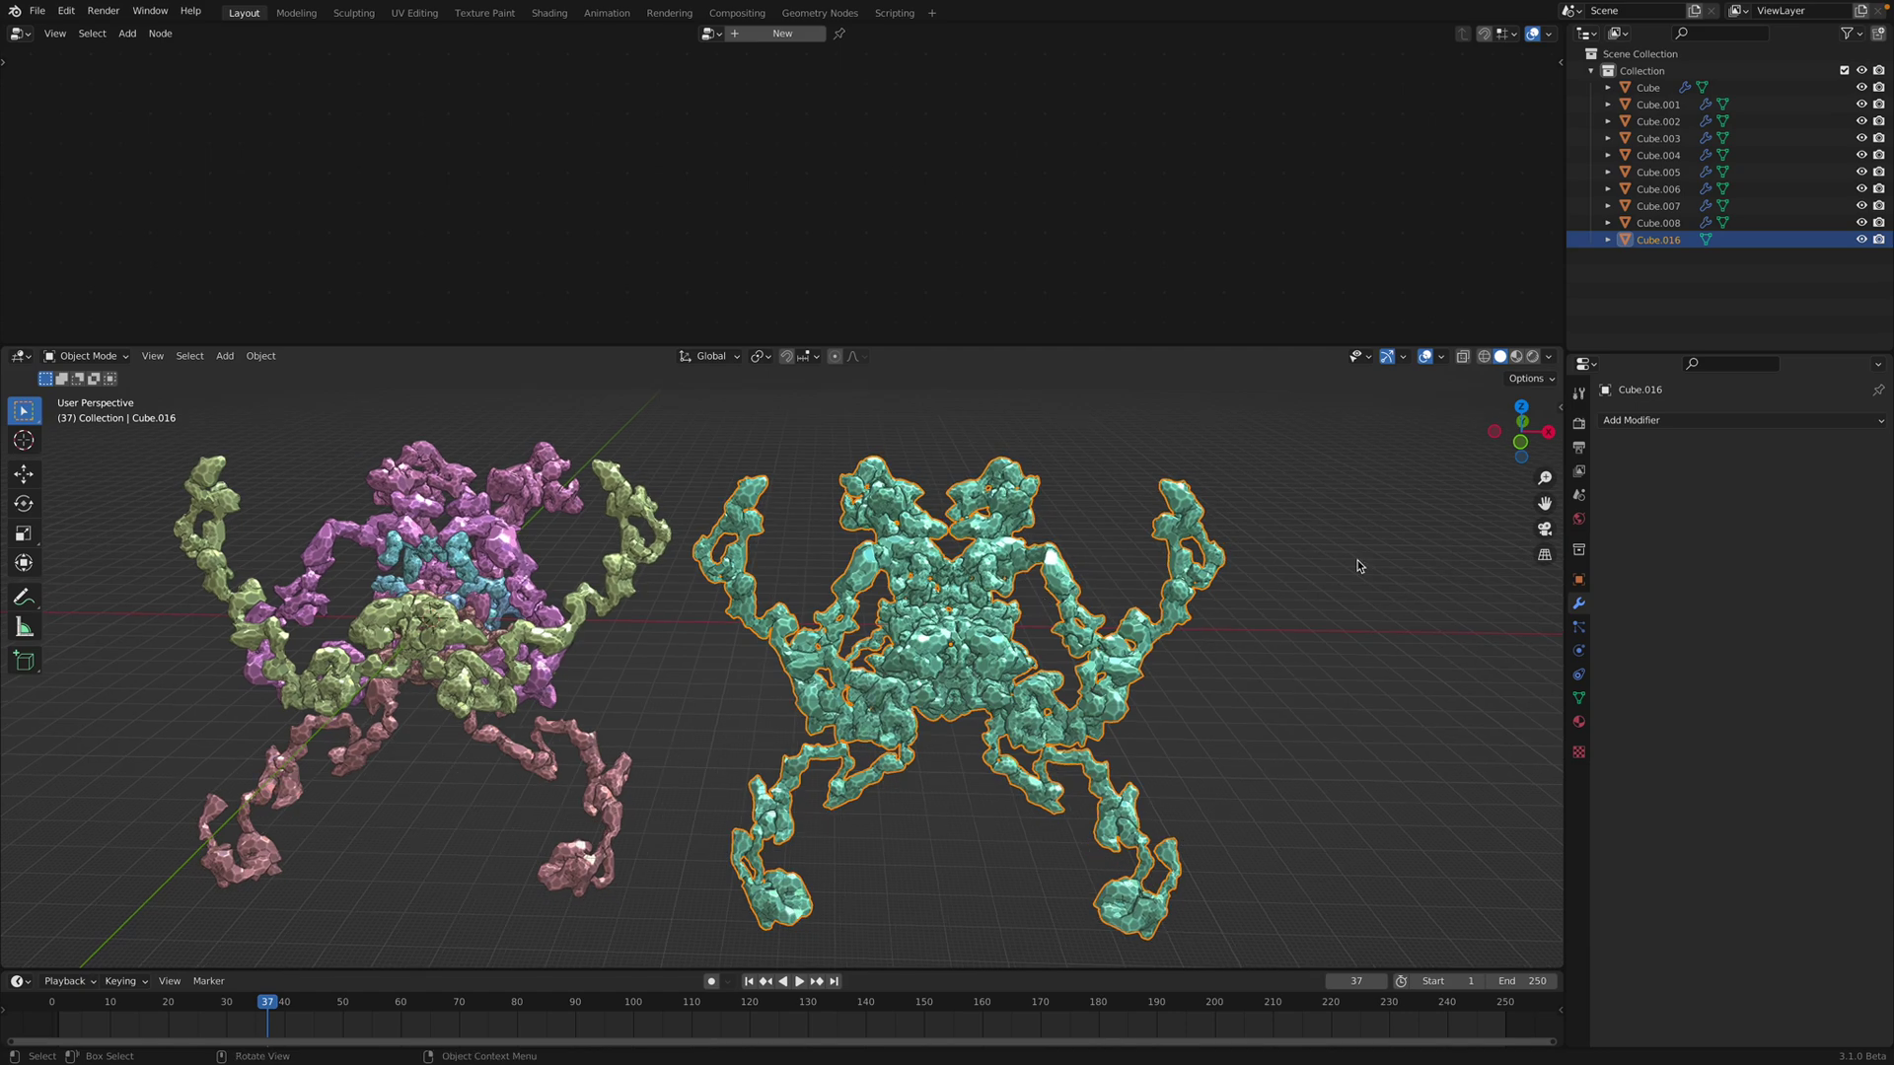
Step: Add a Remesh modifier to the joined creature mesh and apply it
left_click(1682, 420)
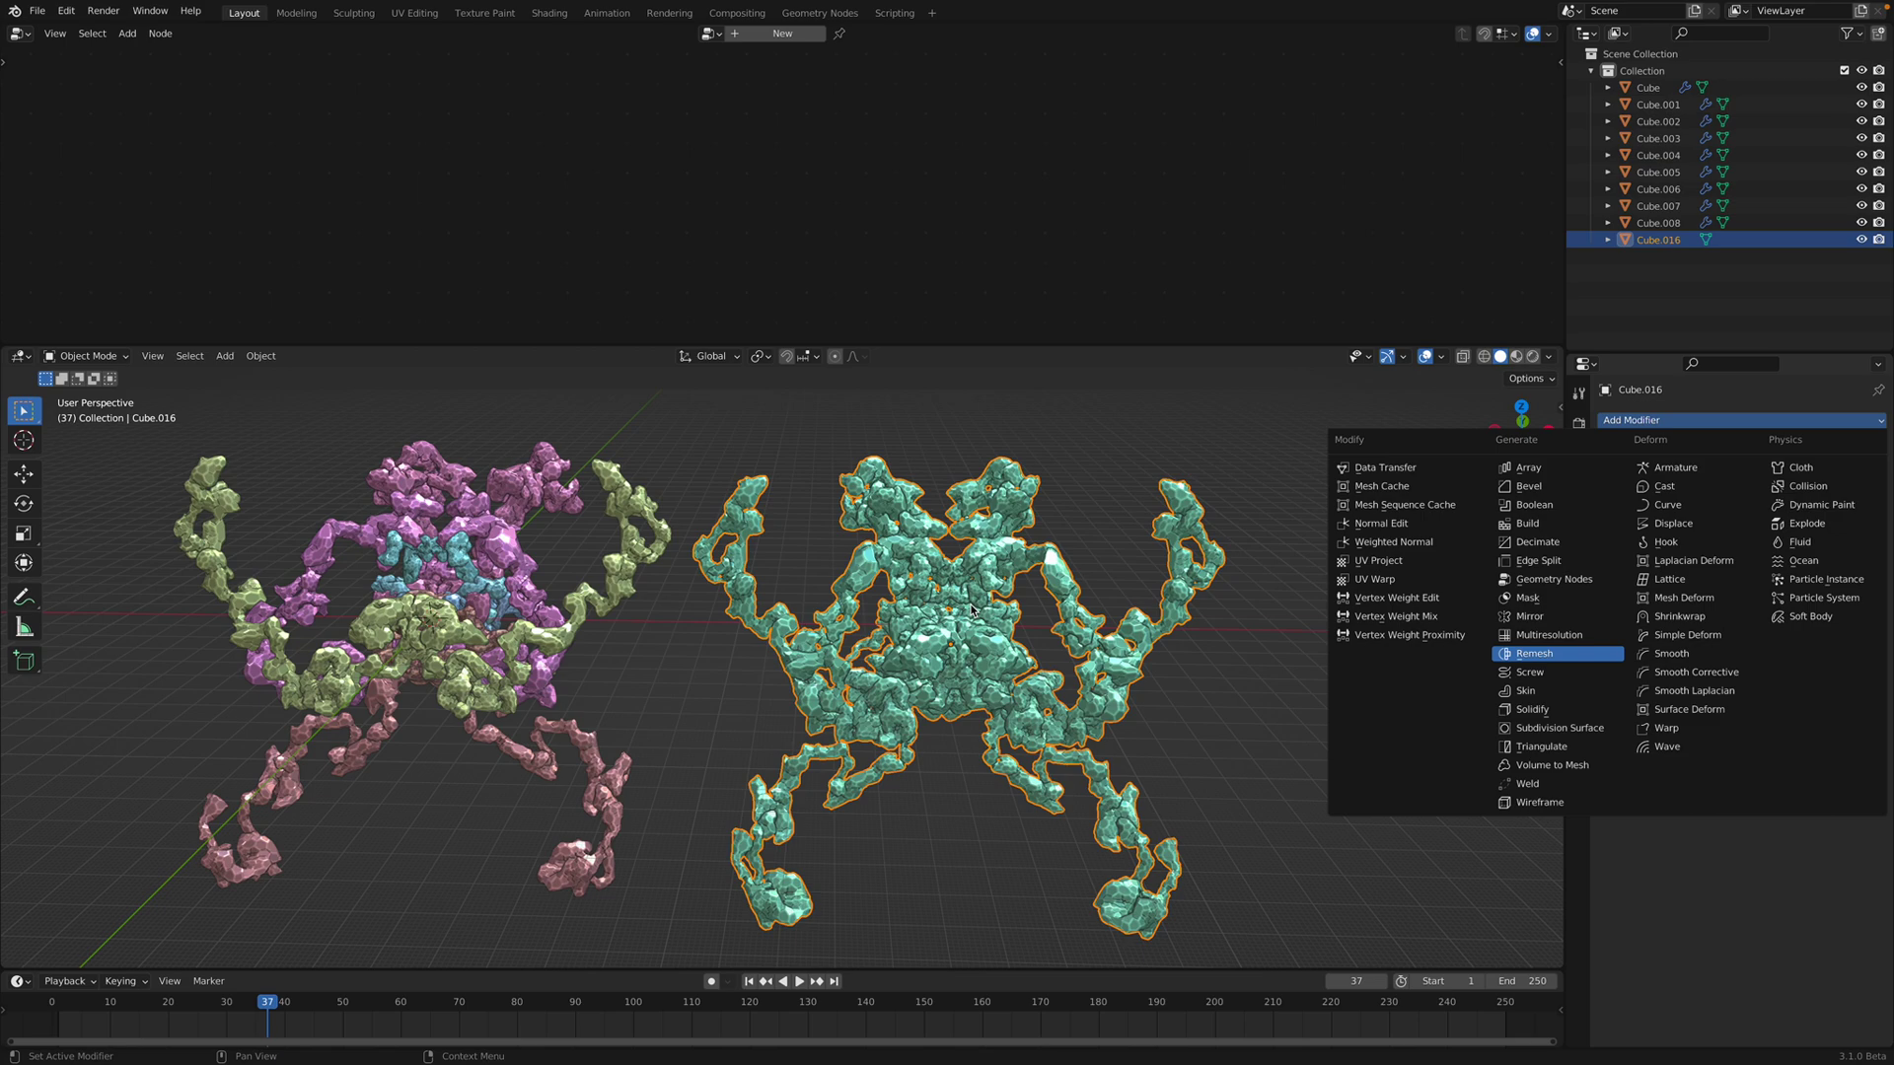
key("Return")
middle_click_drag(971, 608, 974, 612)
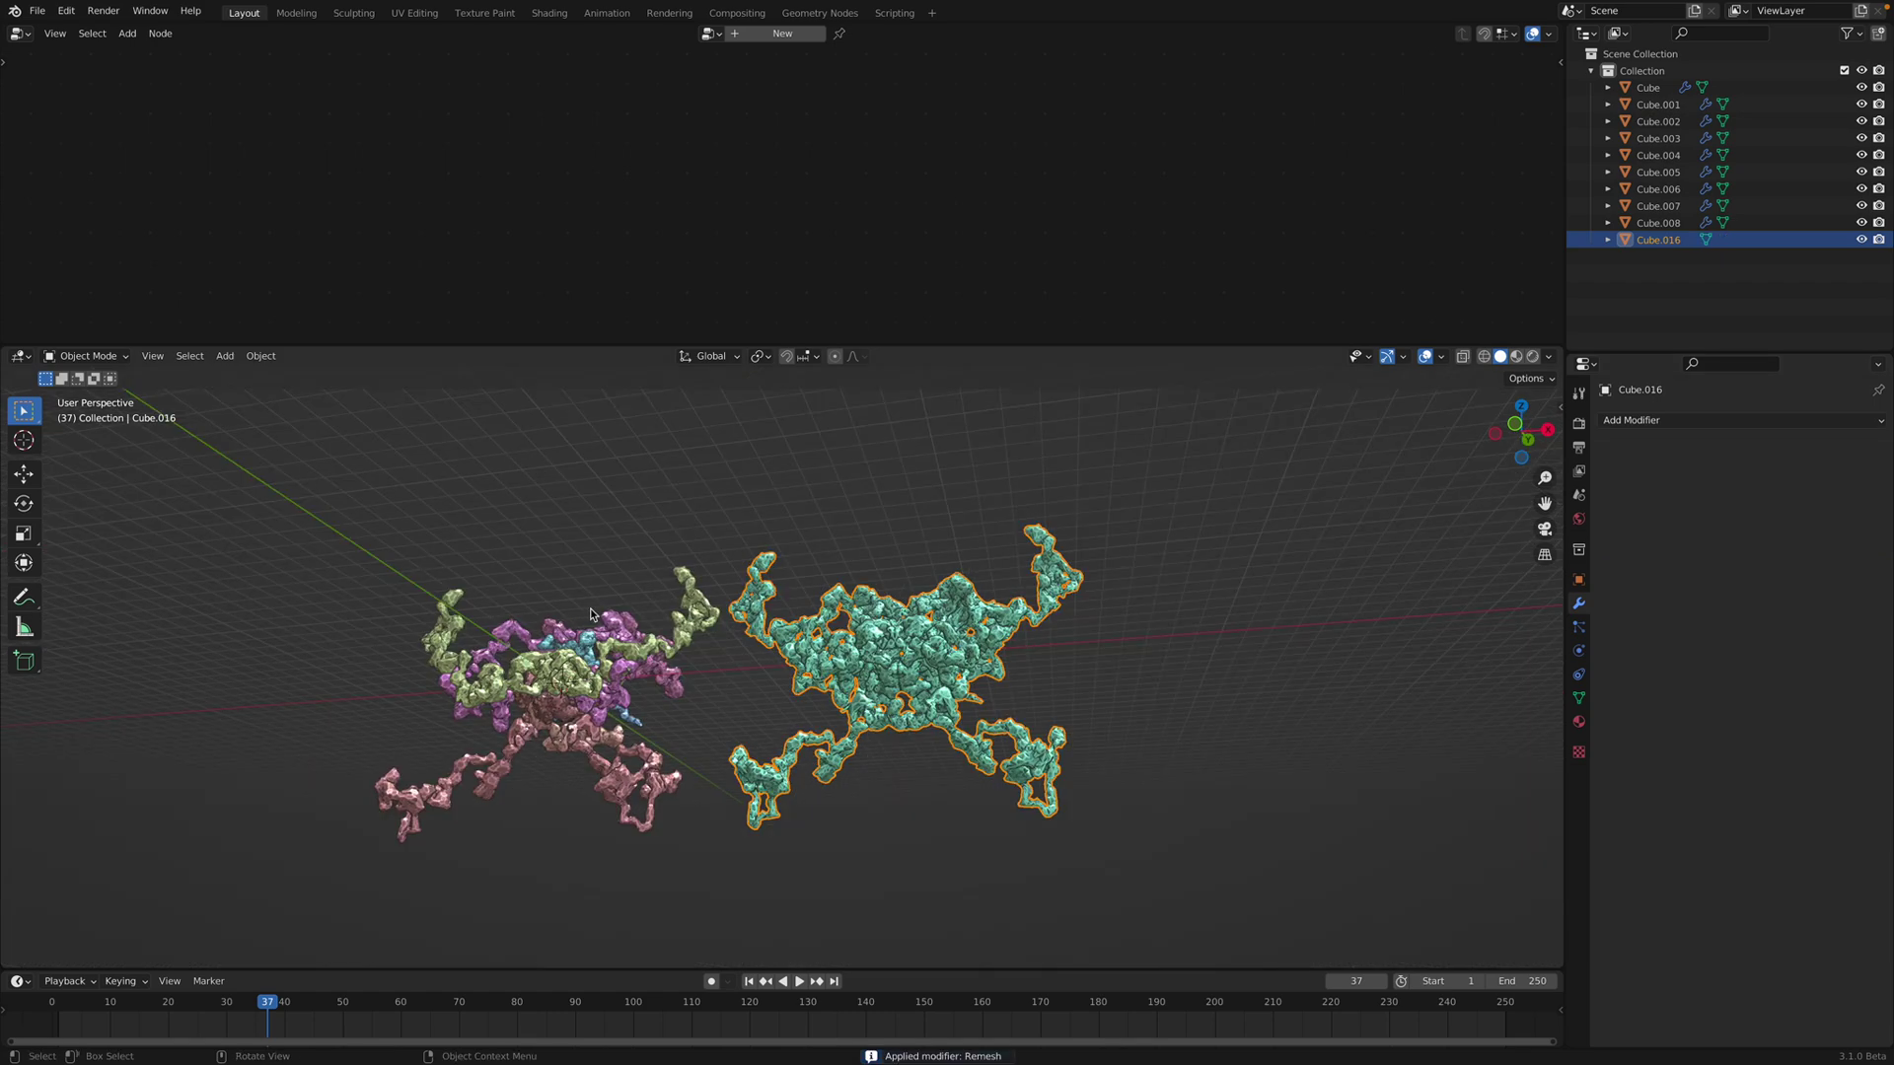
middle_click_drag(857, 683, 864, 710)
scroll(864, 710, "up", 2)
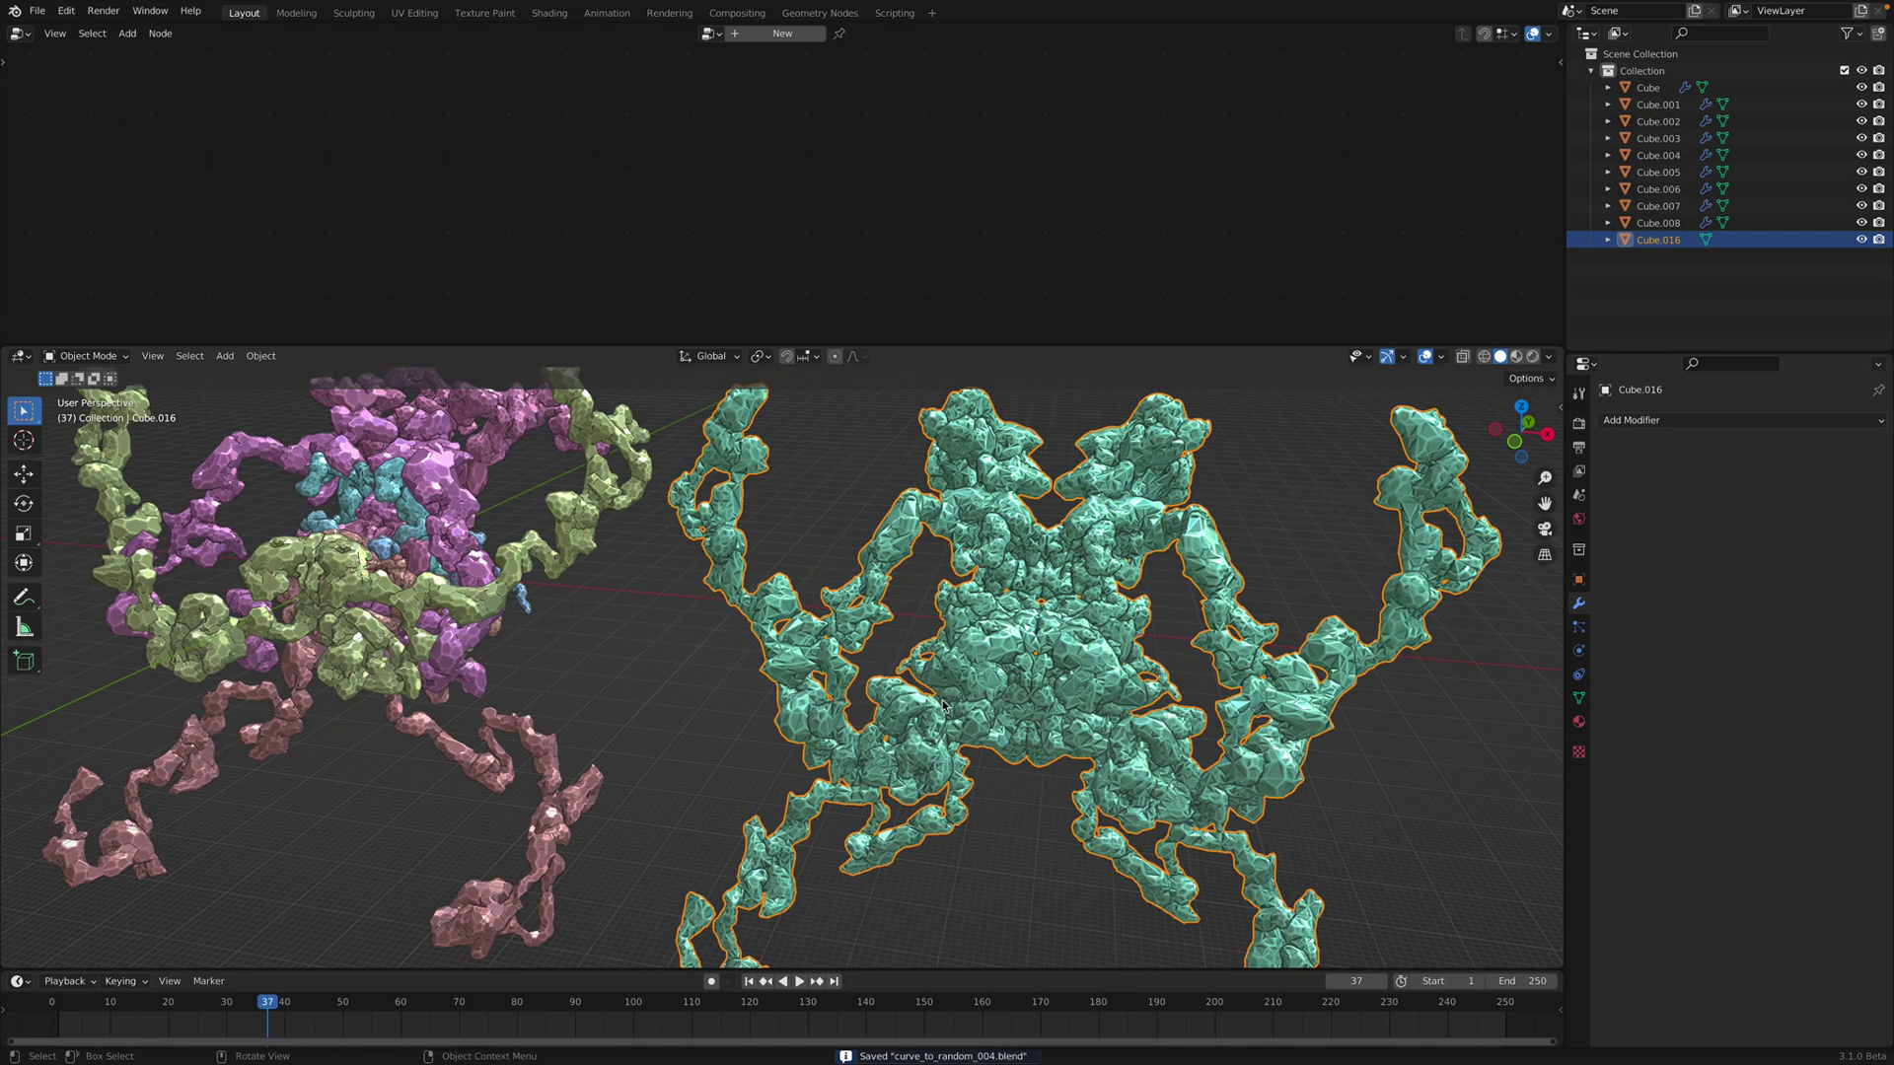
Step: Inspect the remeshed creature's density in wireframe display and return to solid shading
key("z")
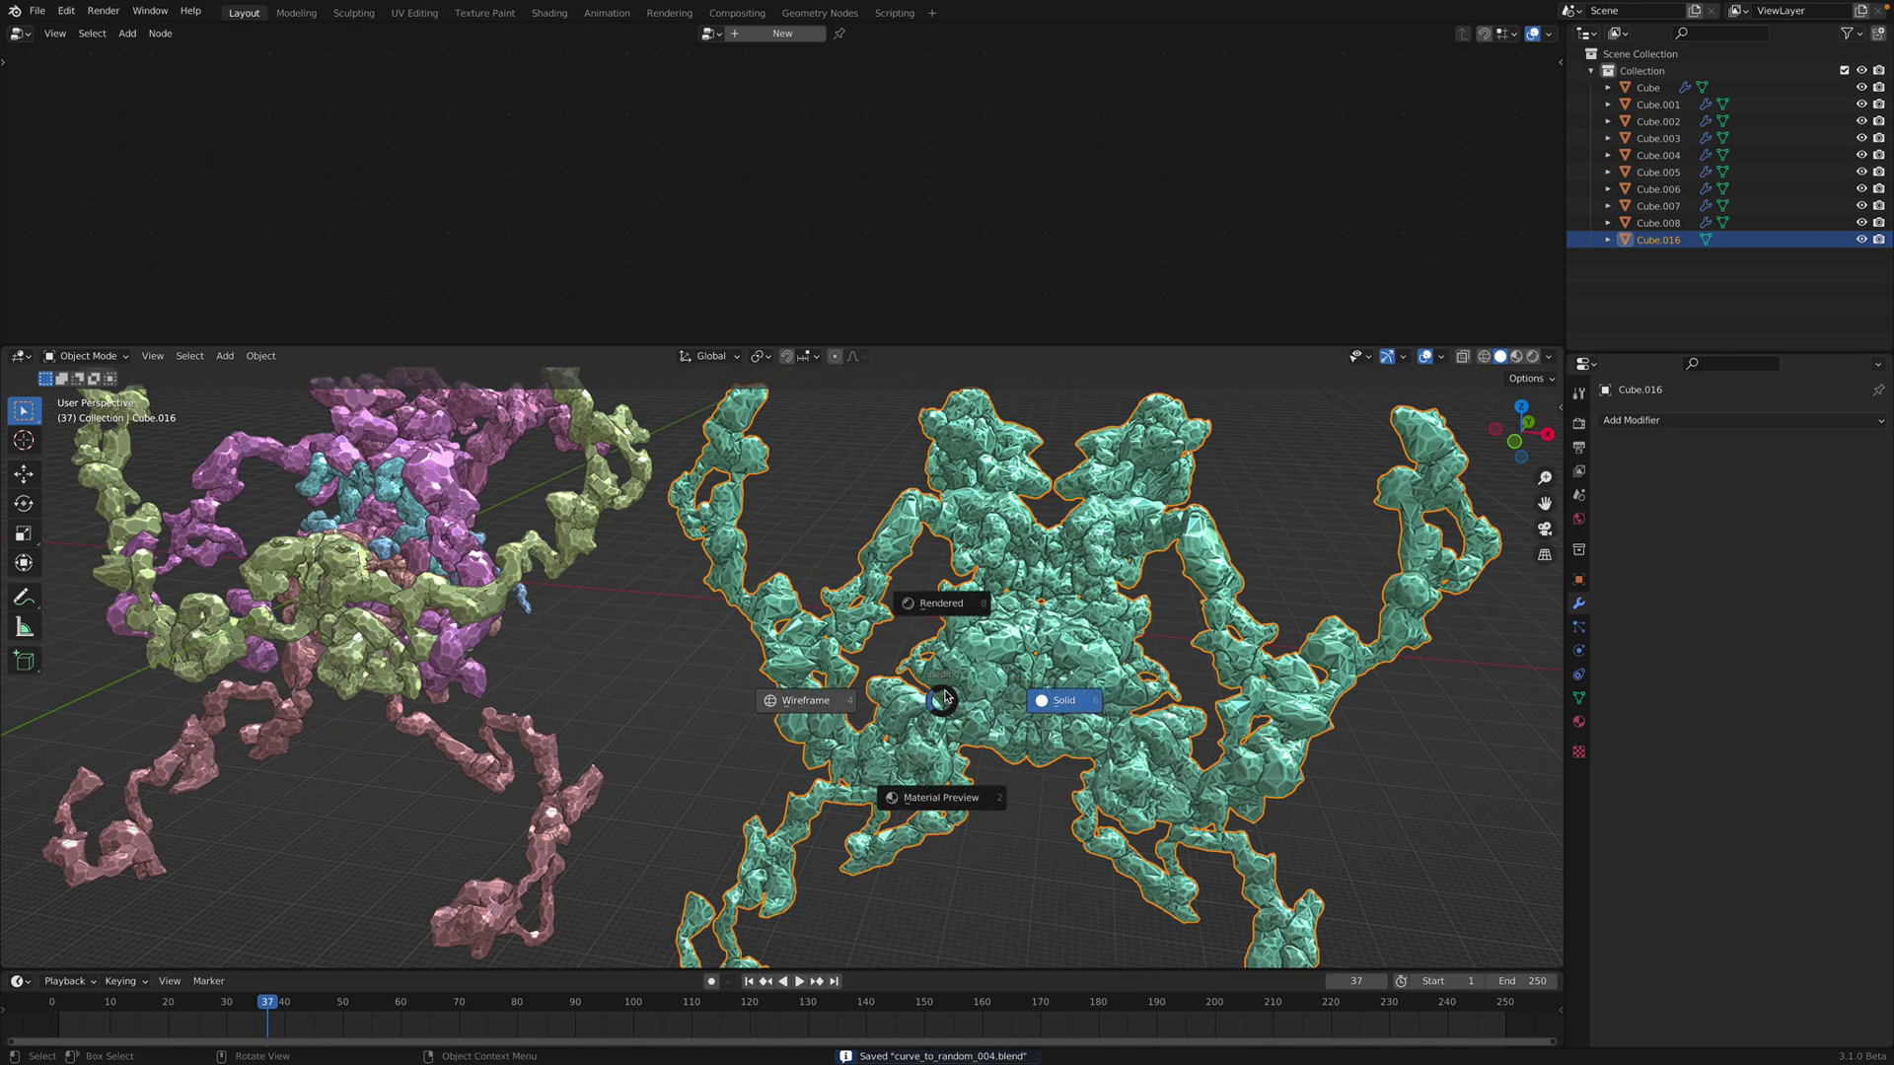
key("4")
key("z")
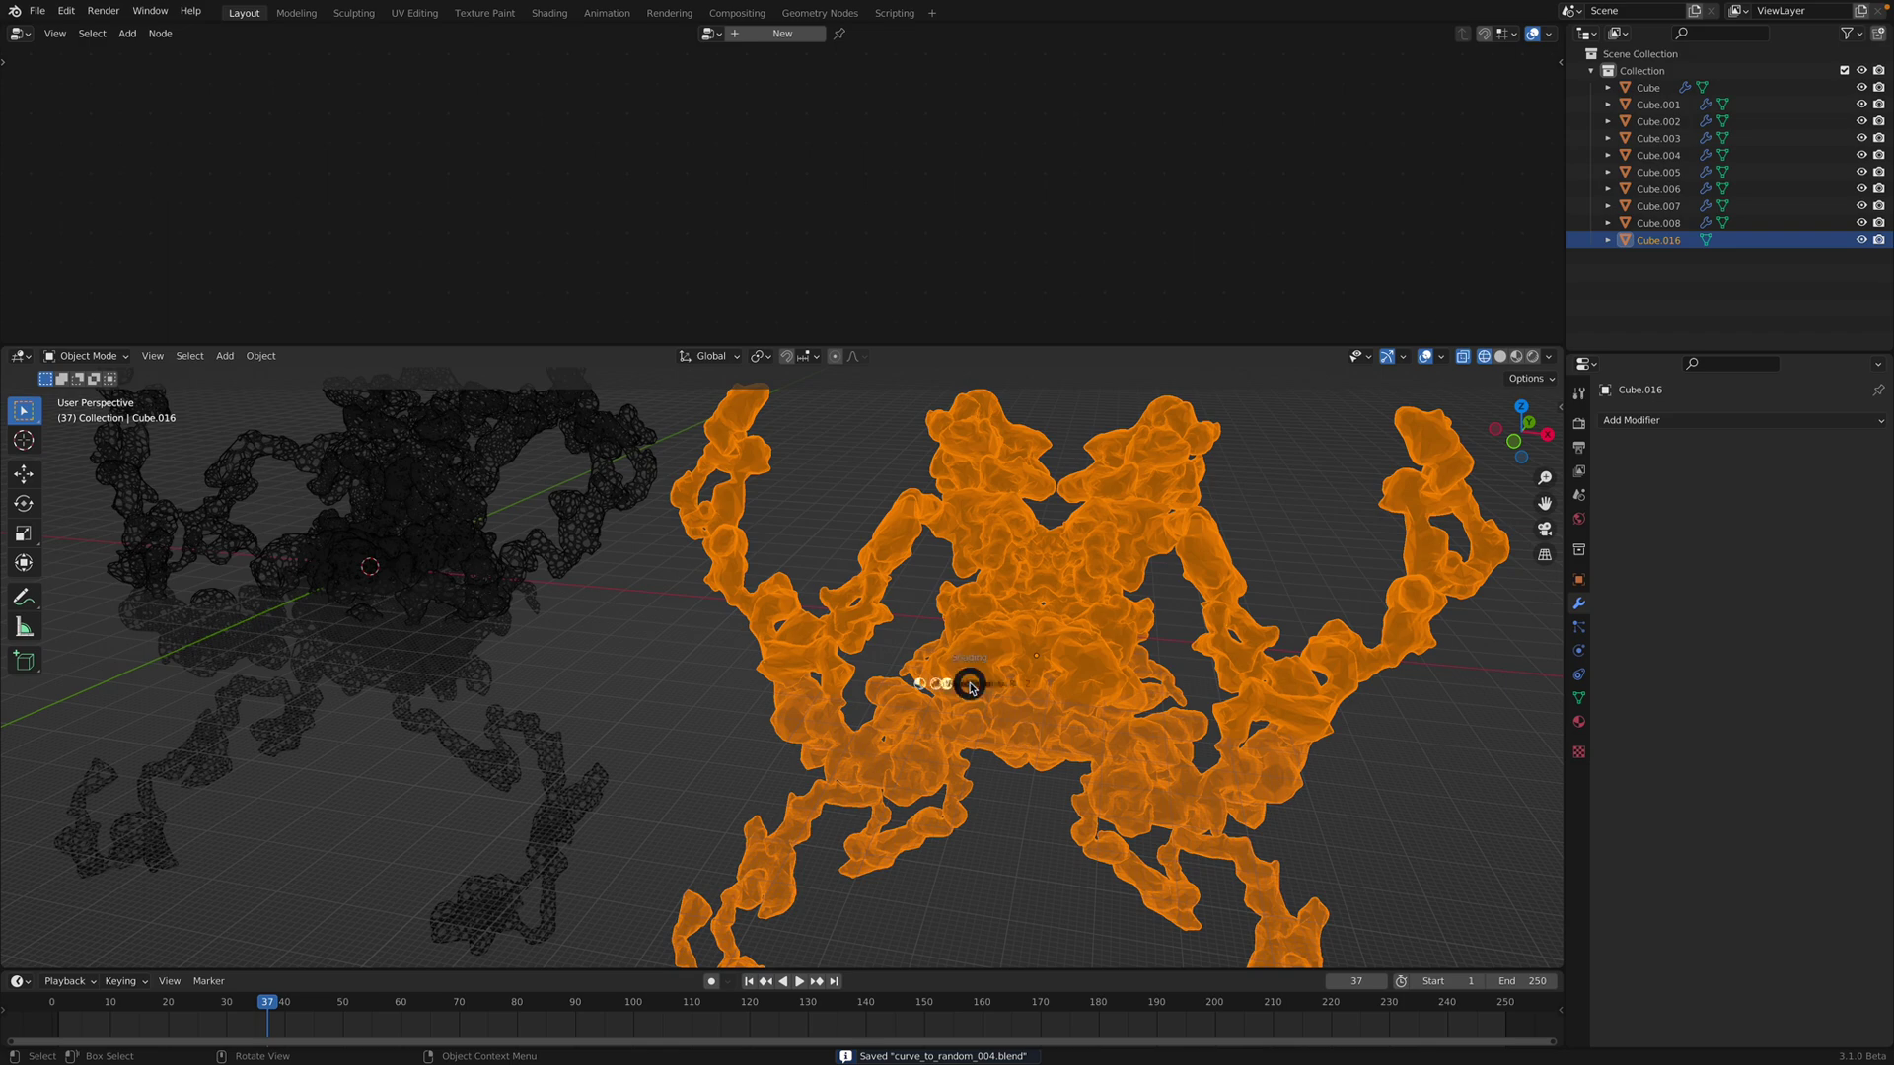
left_click(1078, 684)
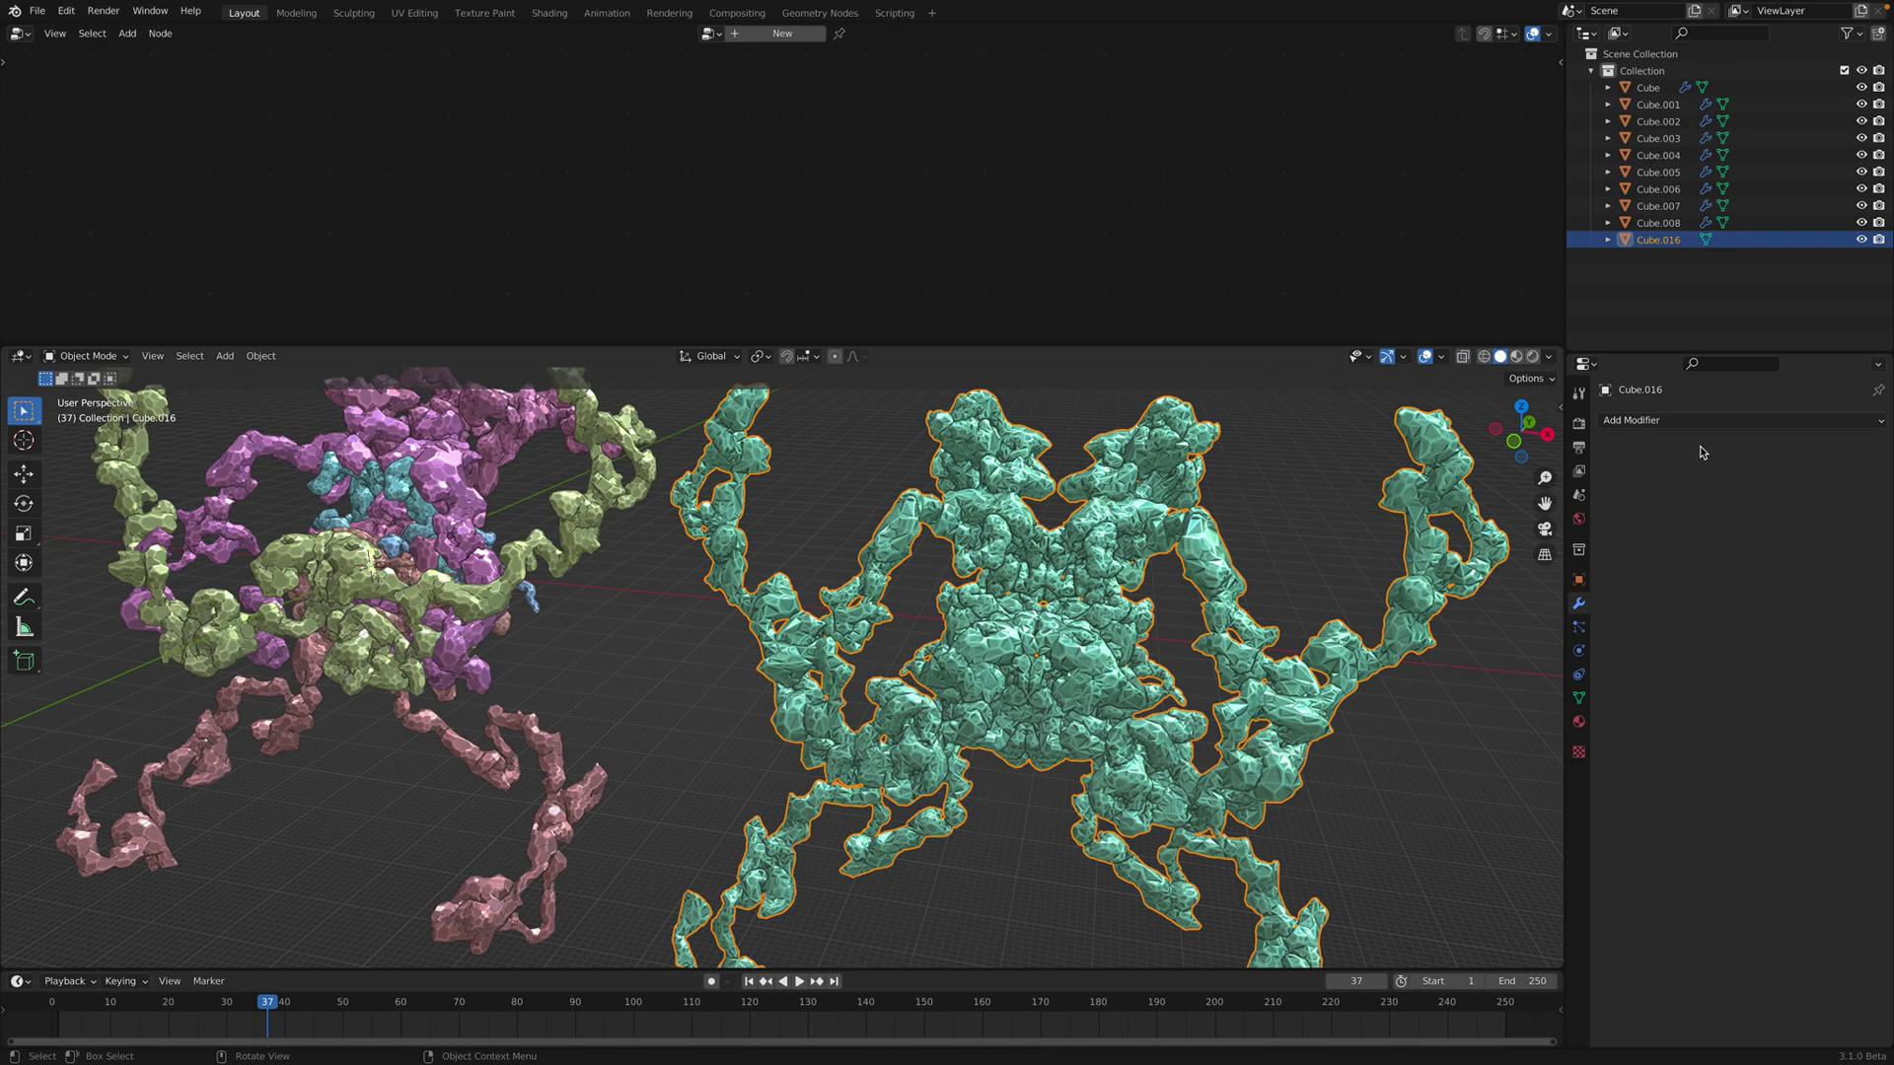
Step: Try to reduce the joined creature mesh with a Decimate modifier at a Ratio of 0.1
left_click(1709, 422)
left_click(1658, 422)
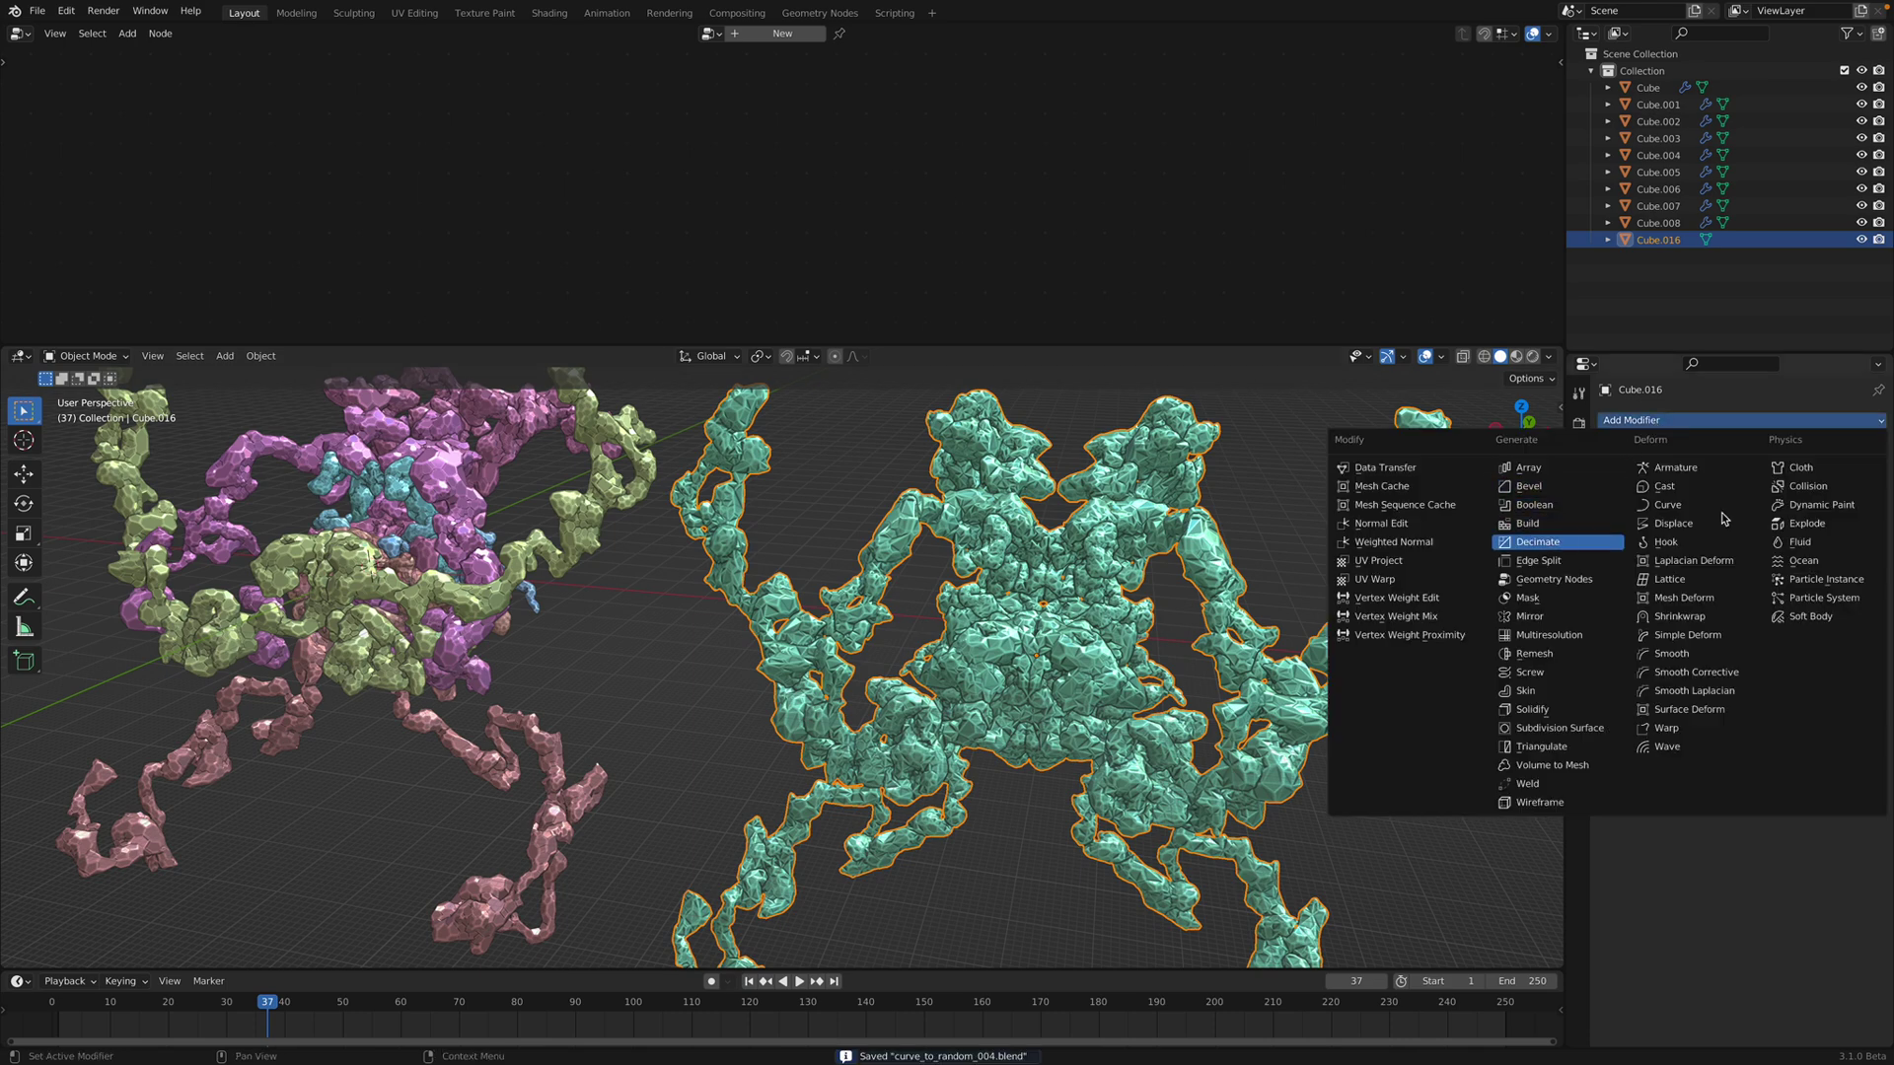
key("Return")
double_click(1749, 495)
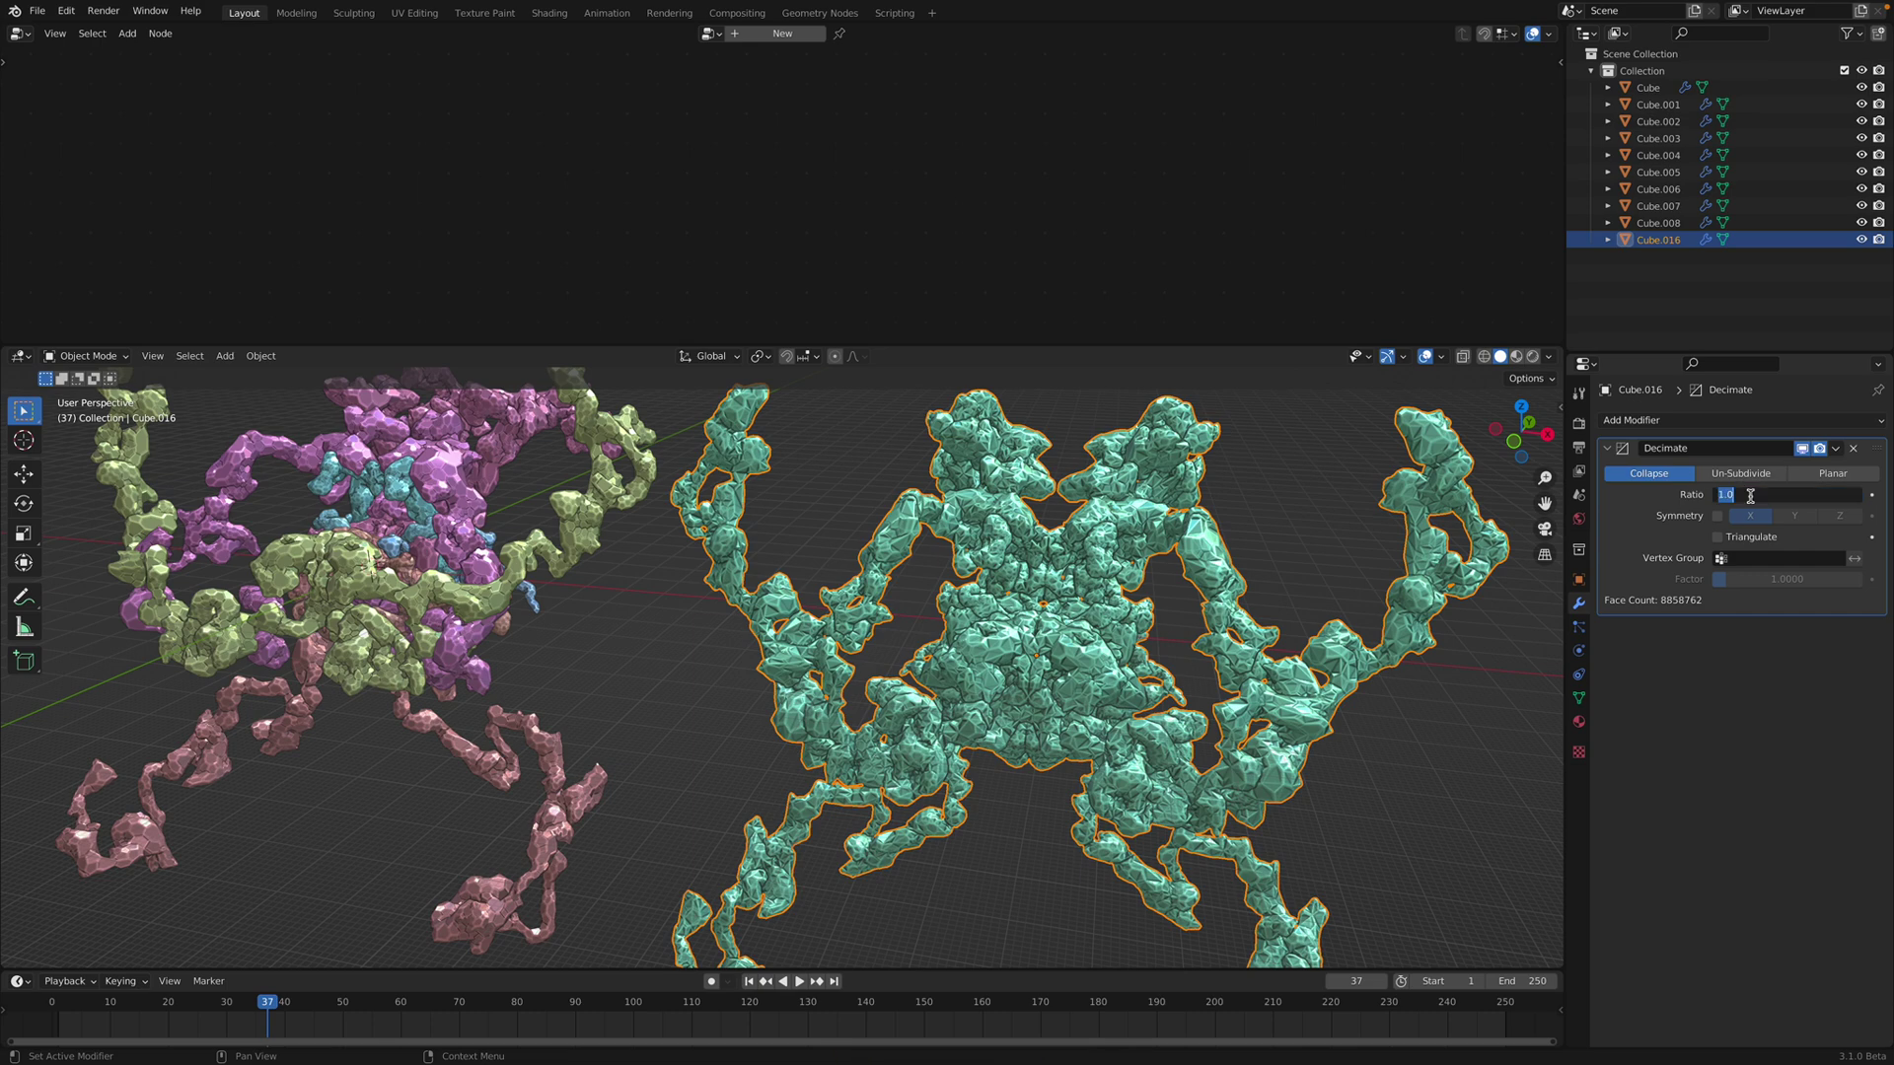
type(".1")
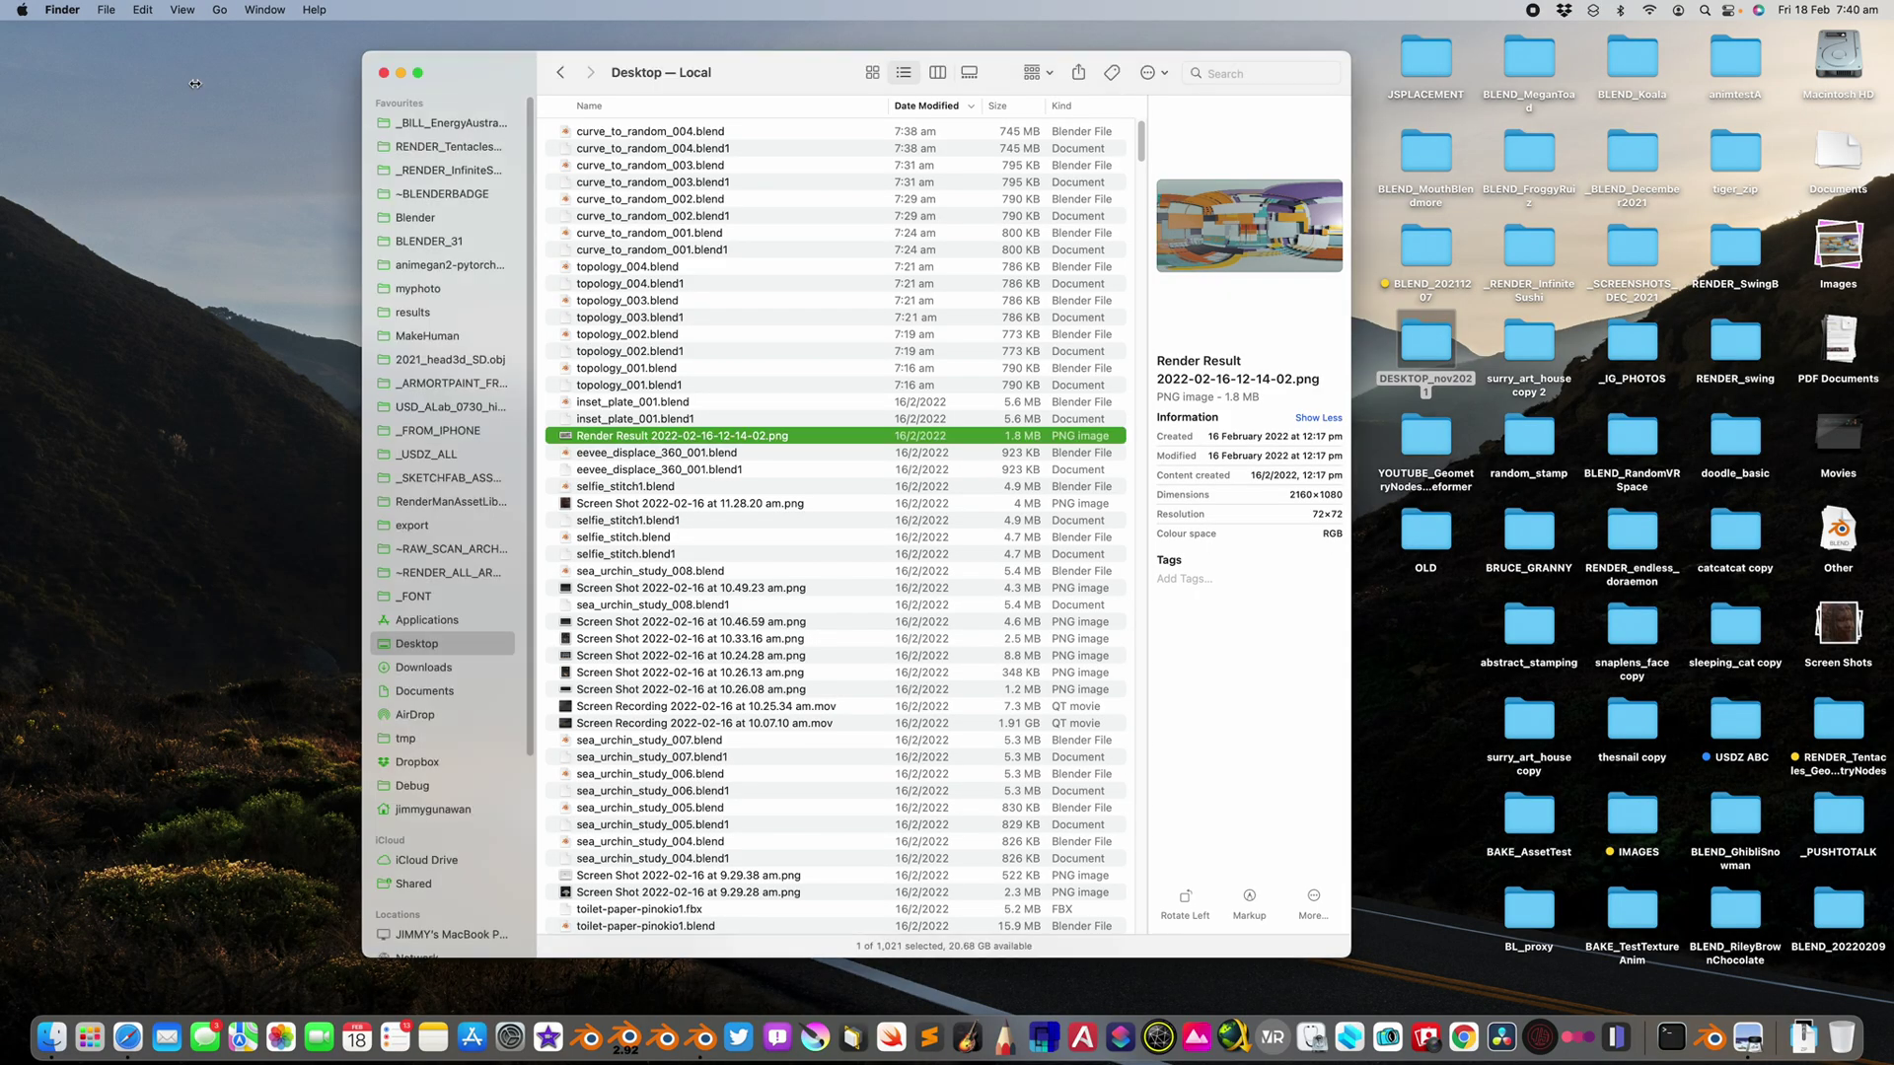
Step: Force quit the unresponsive Blender application
left_click(22, 10)
left_click(70, 136)
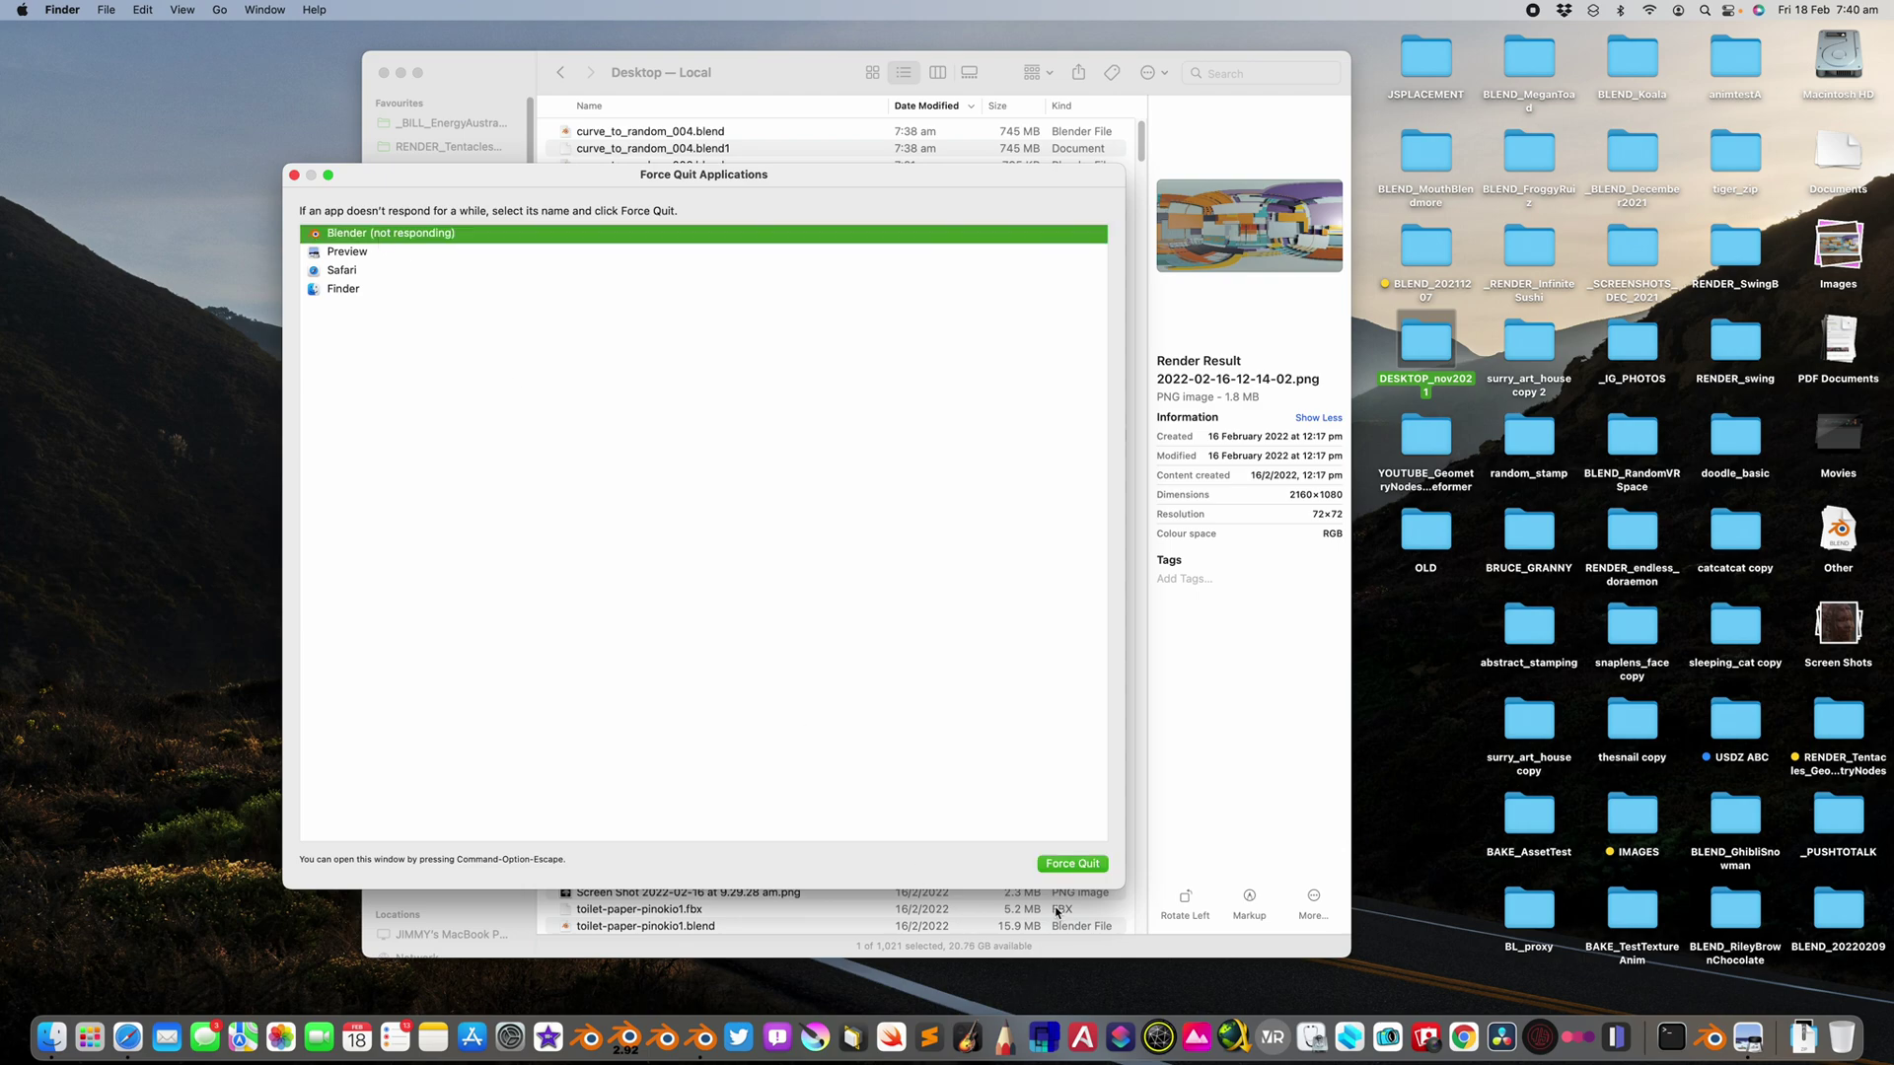
left_click(1072, 864)
left_click(836, 553)
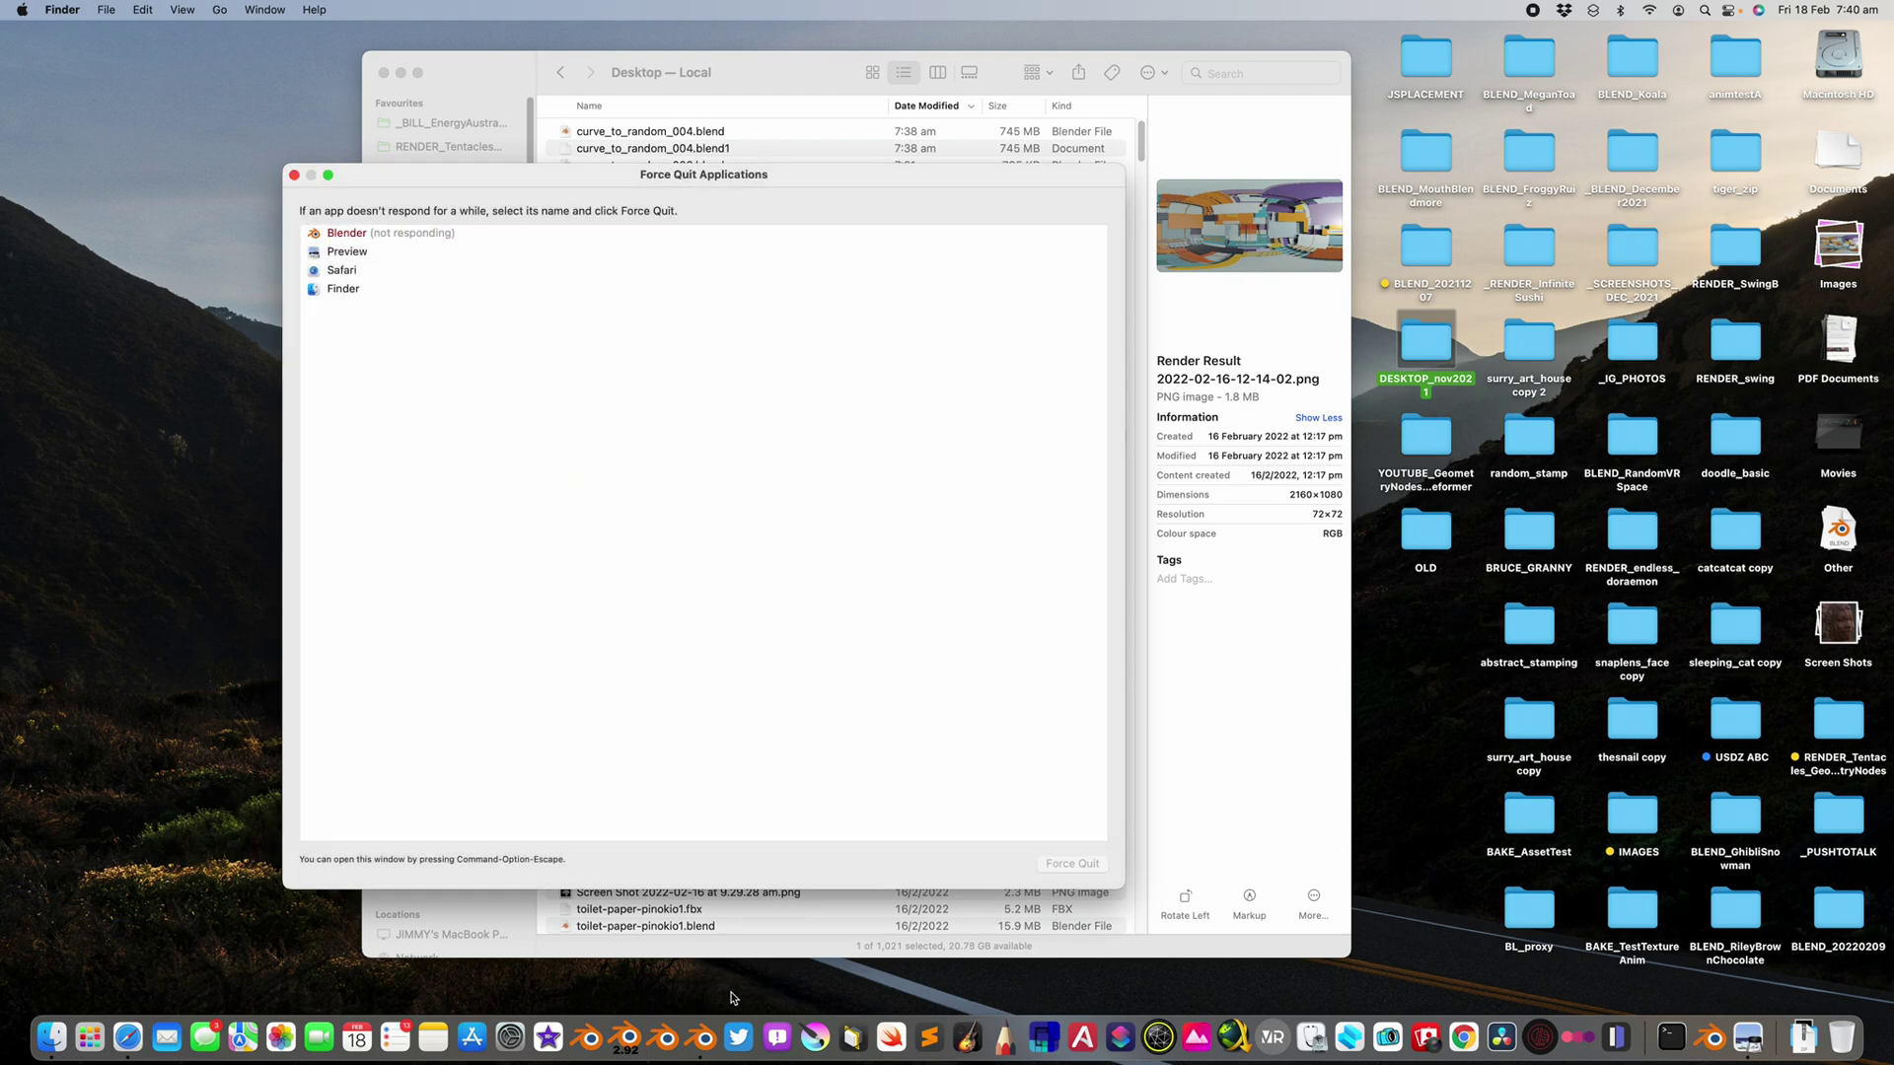
Step: Relaunch Blender, close the Force Quit window and reopen the recent file curve_to_random_004.blend
left_click(706, 1037)
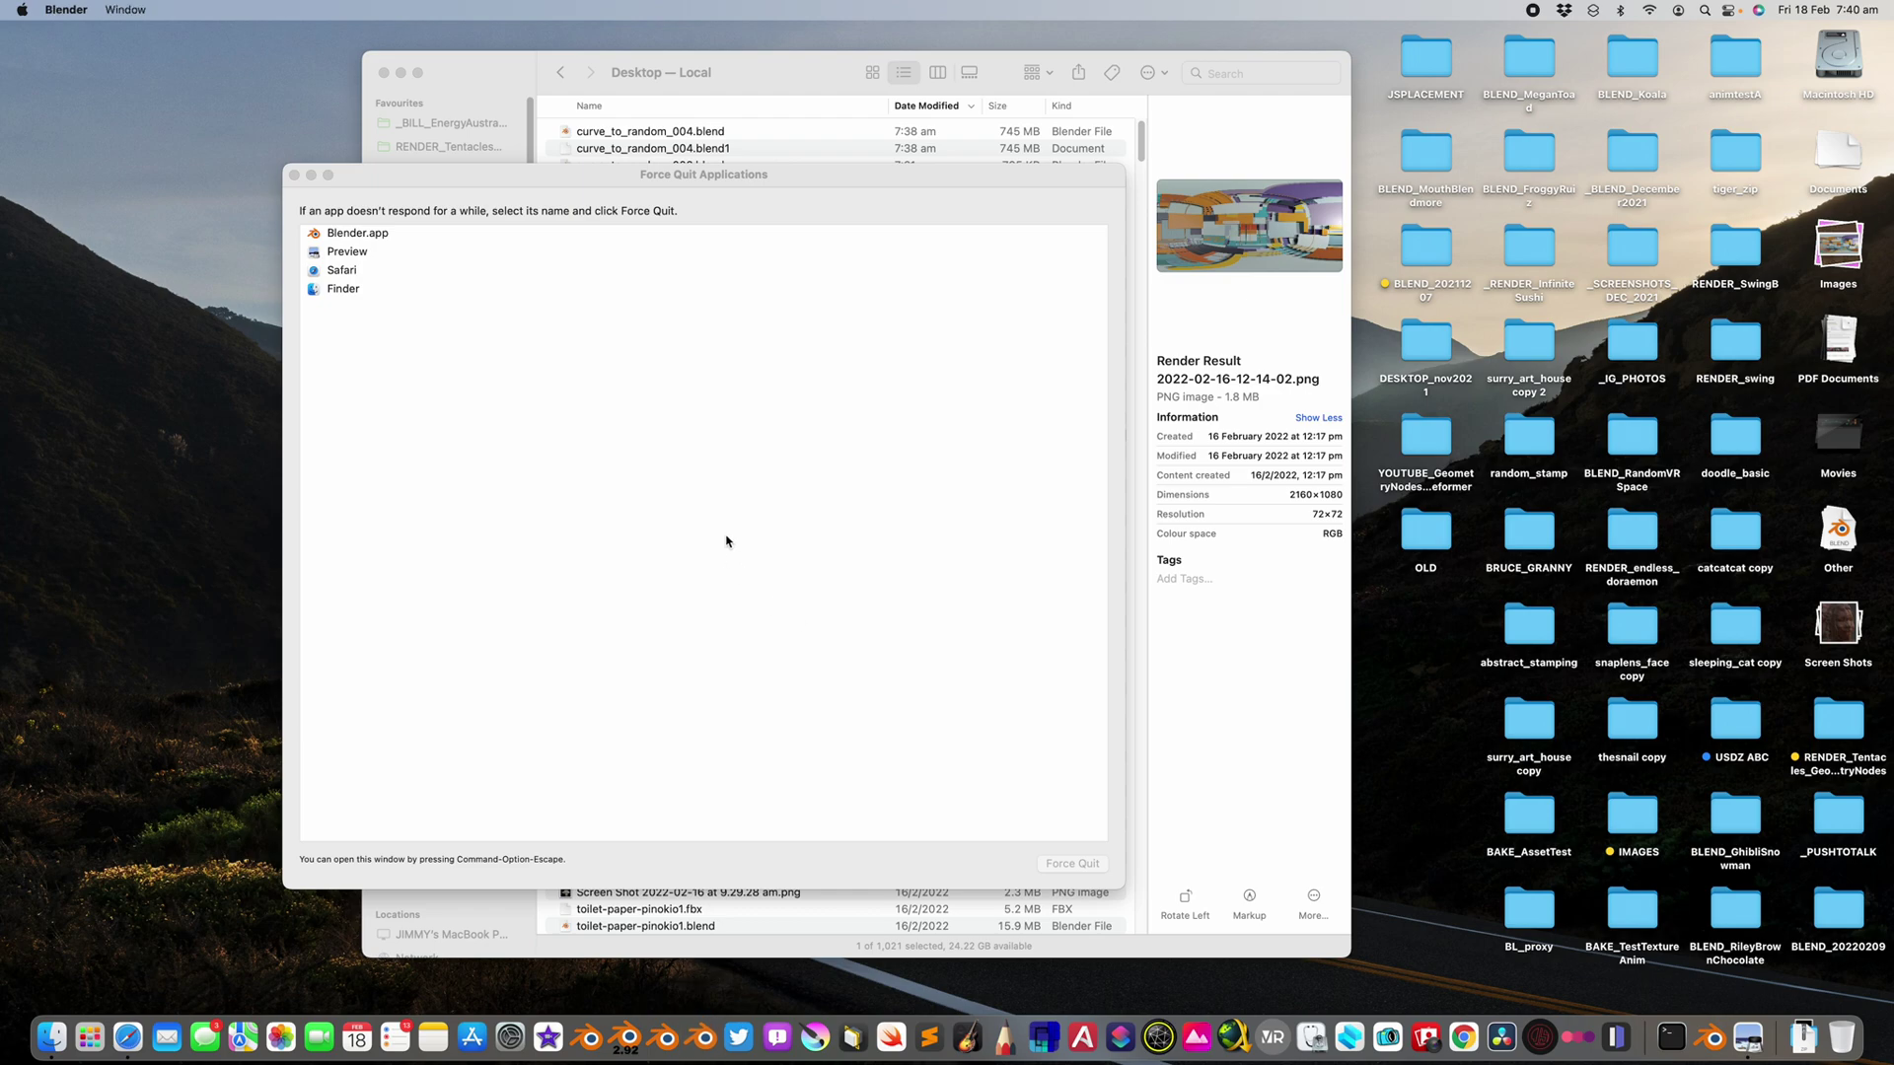
left_click(236, 140)
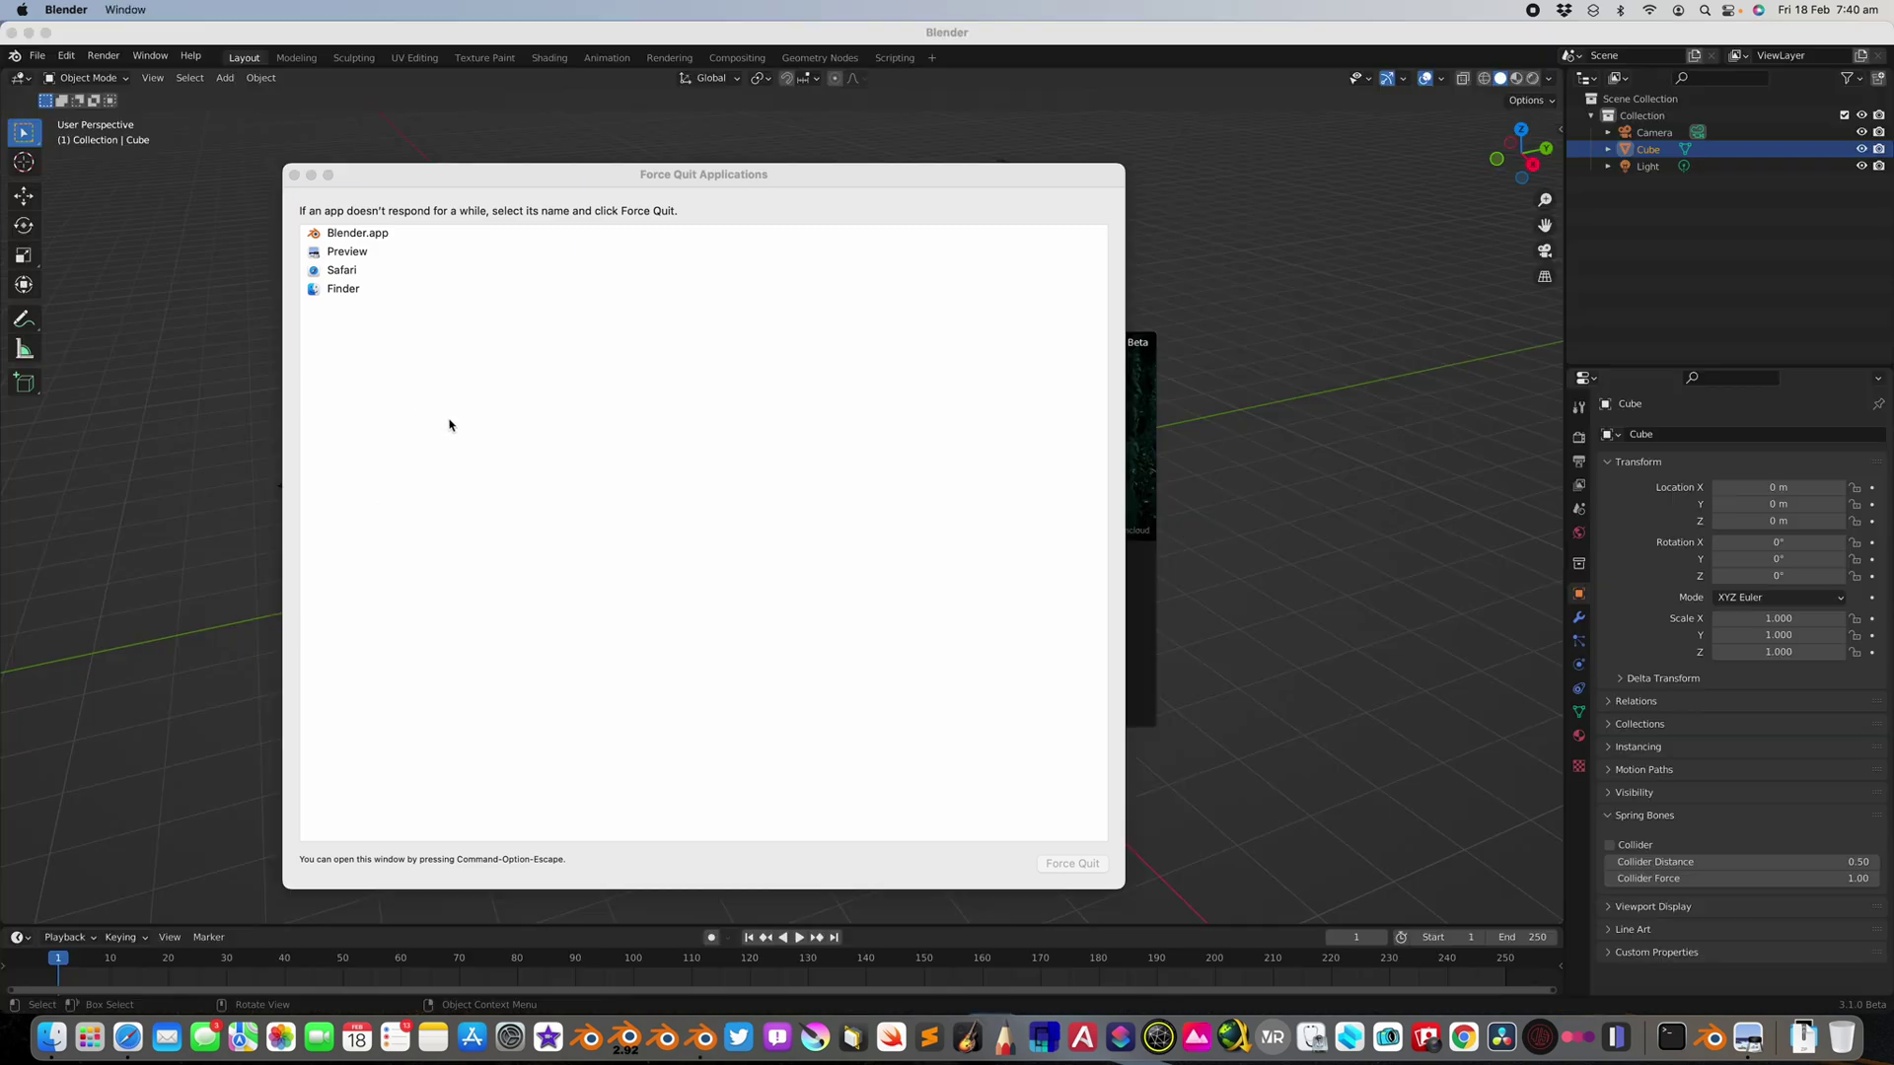
left_click(36, 55)
mouse_move(80, 108)
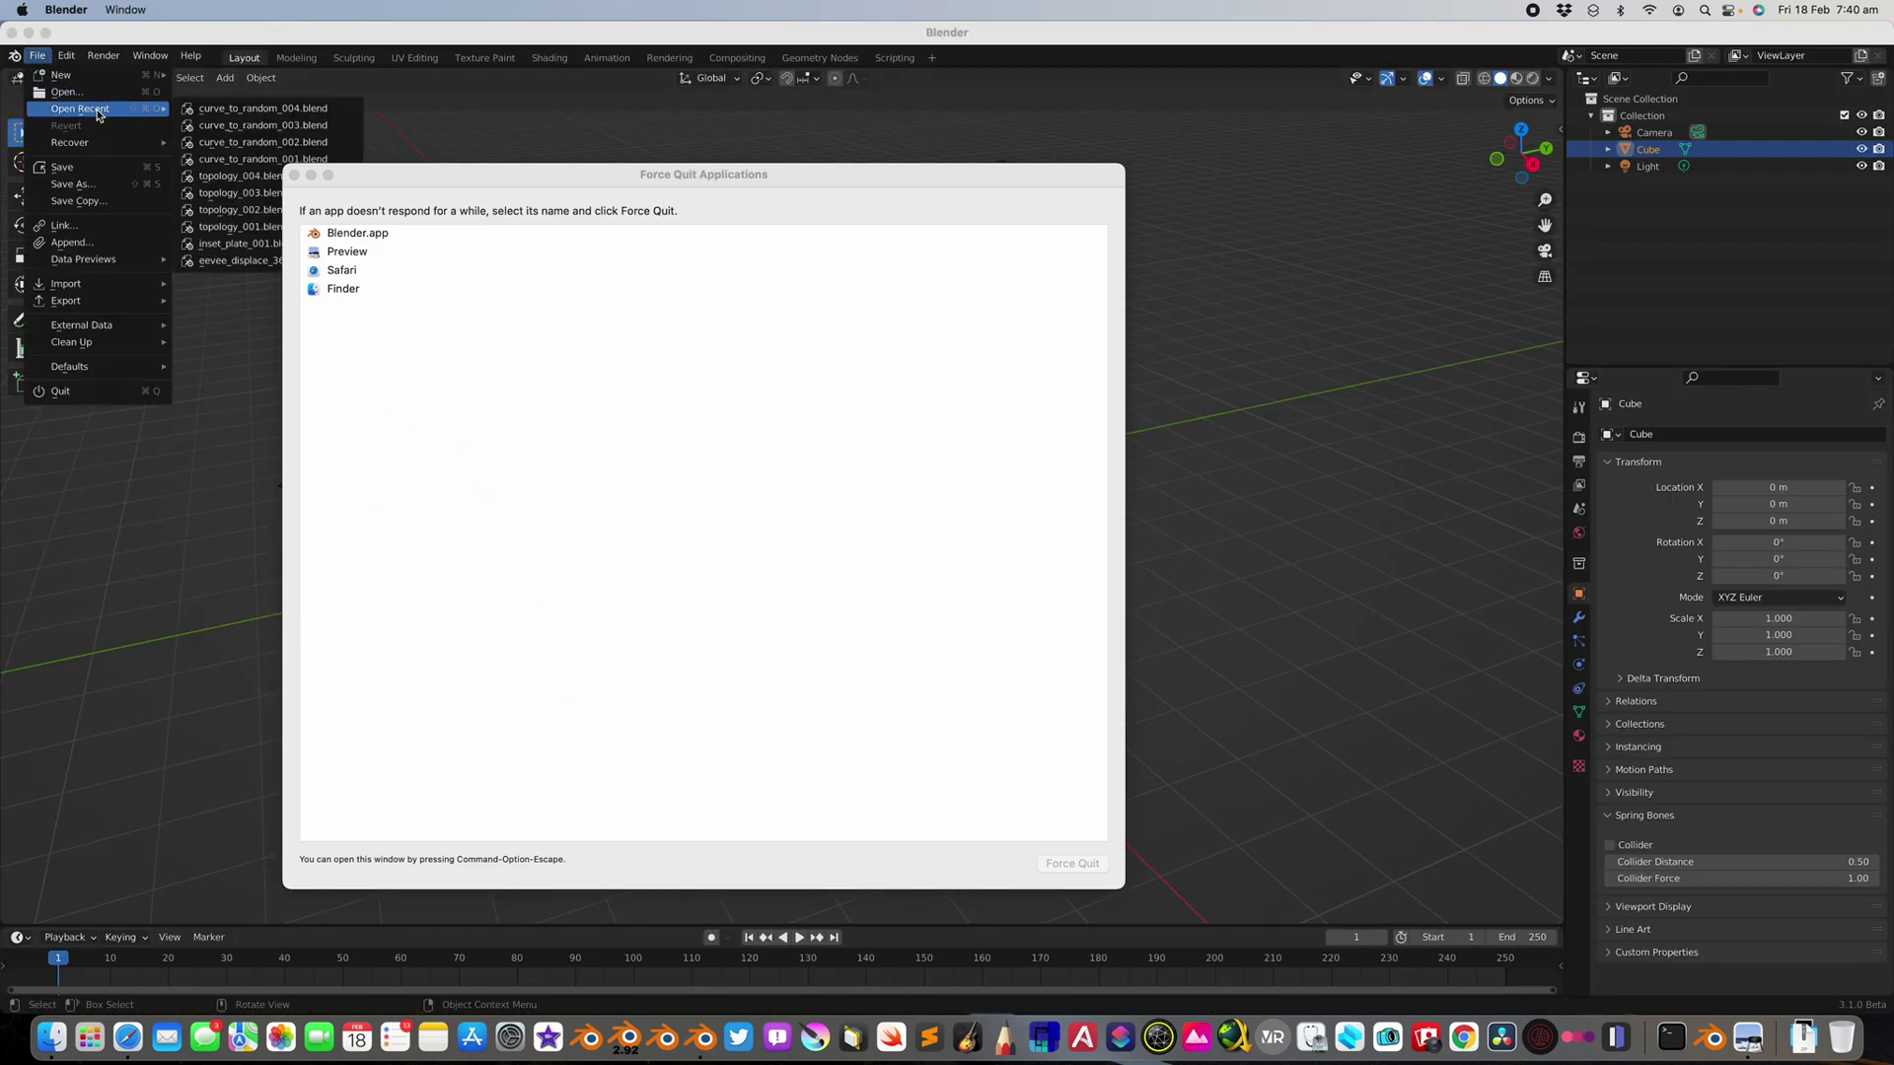
left_click(294, 175)
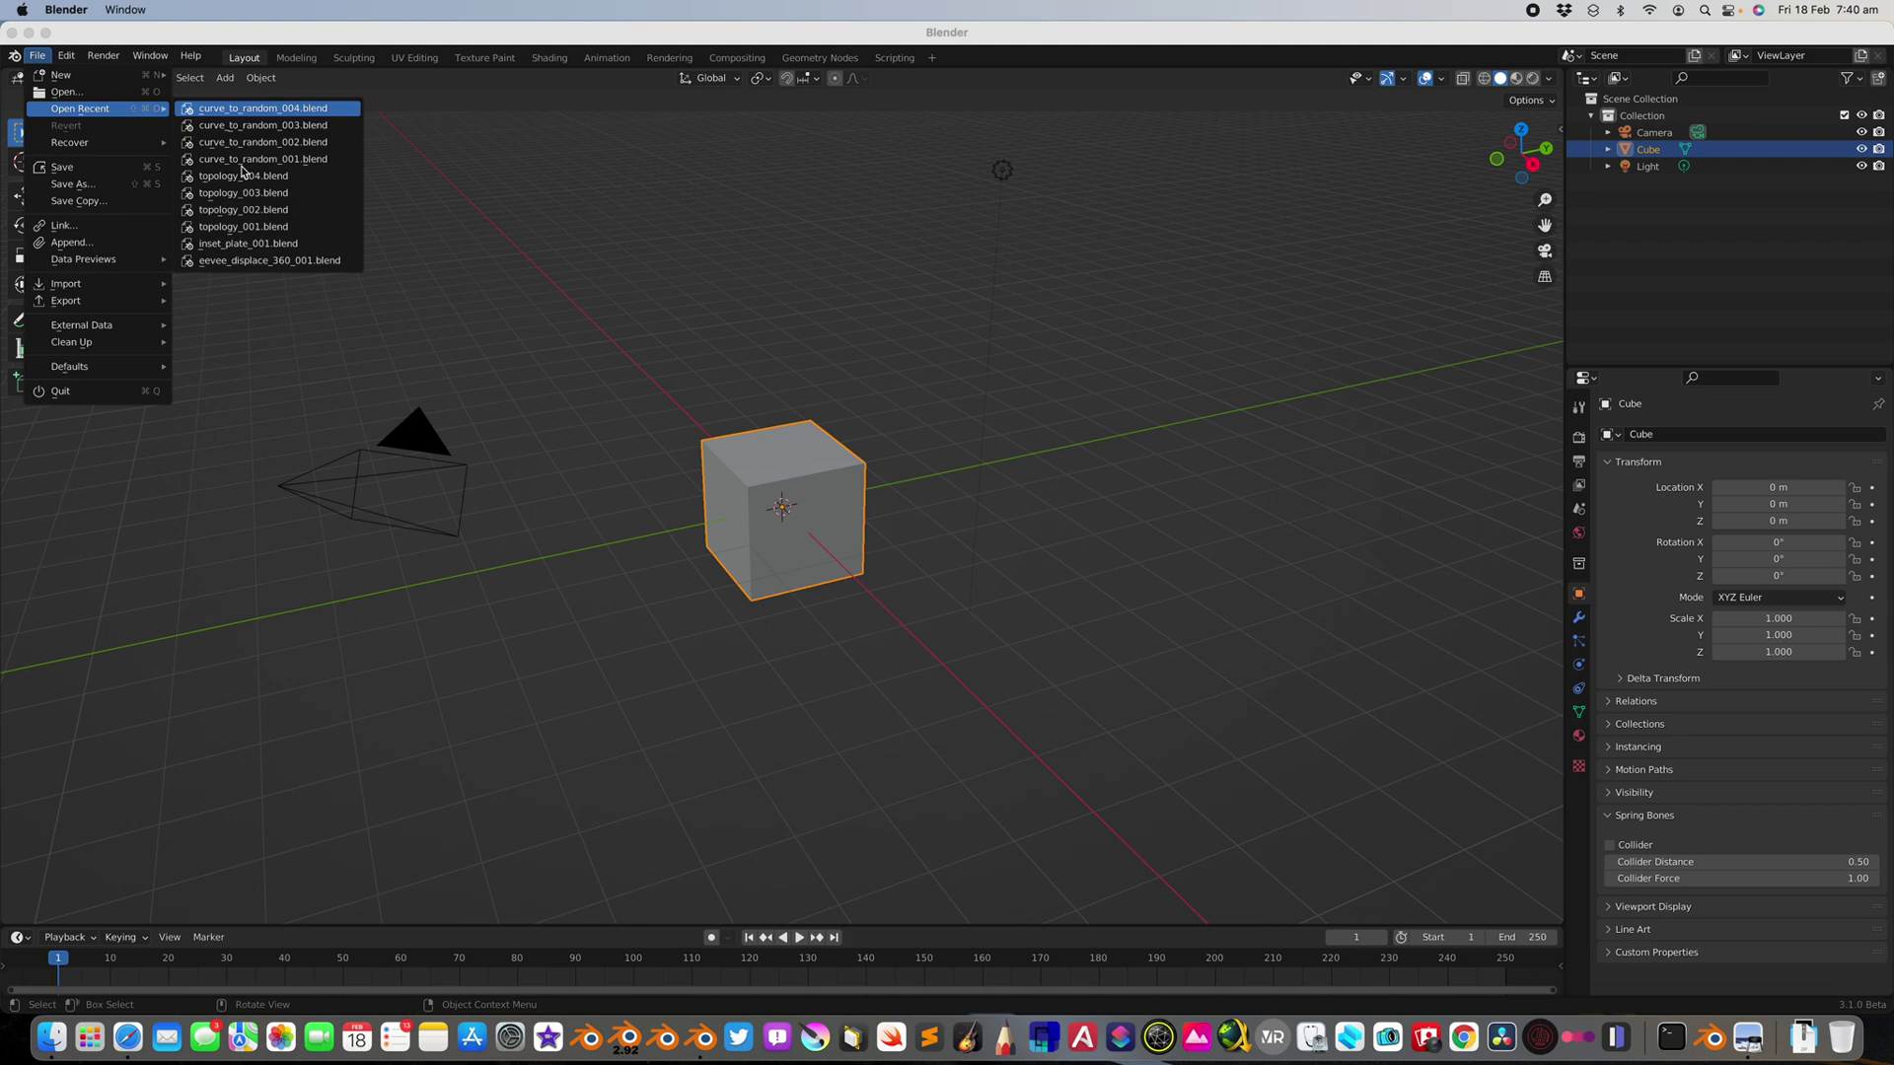
key("Return")
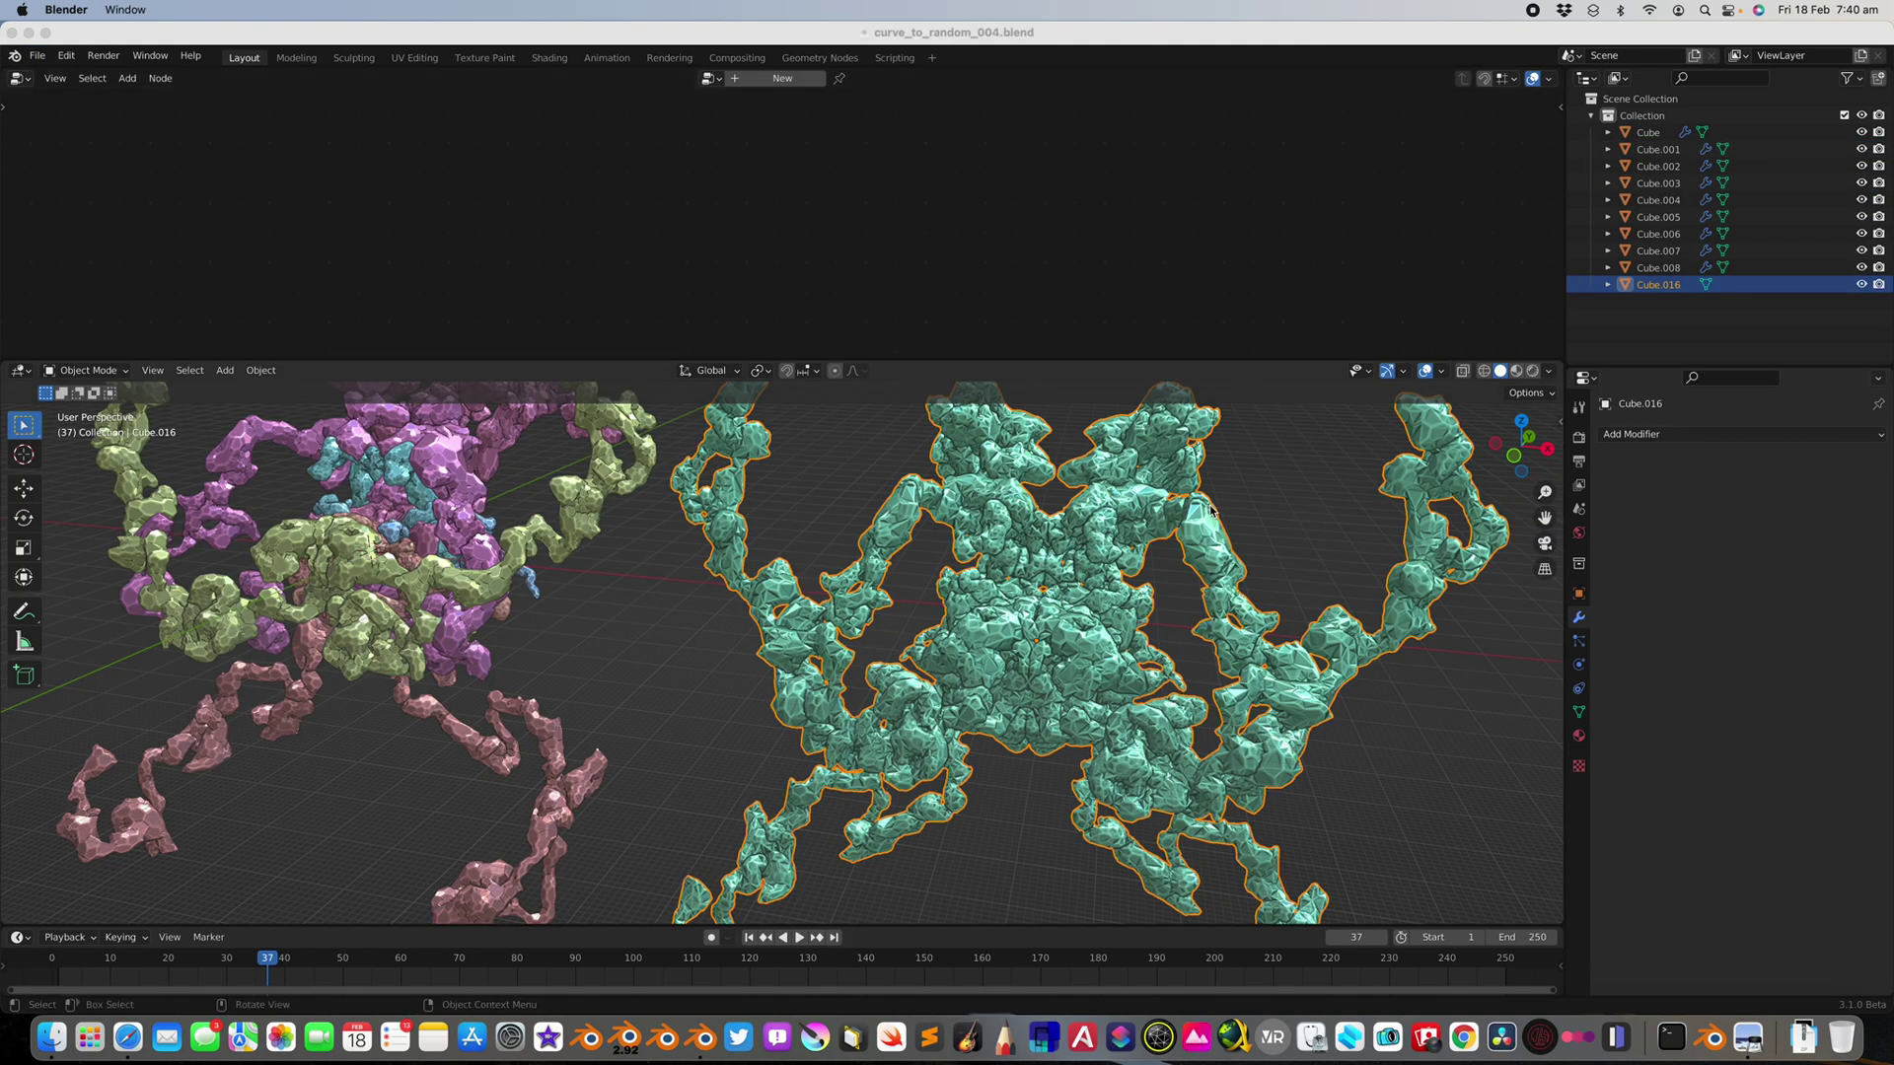
Step: Delete the joined creature mesh Cube.016 and frame the remaining original meshes
key("alt+a")
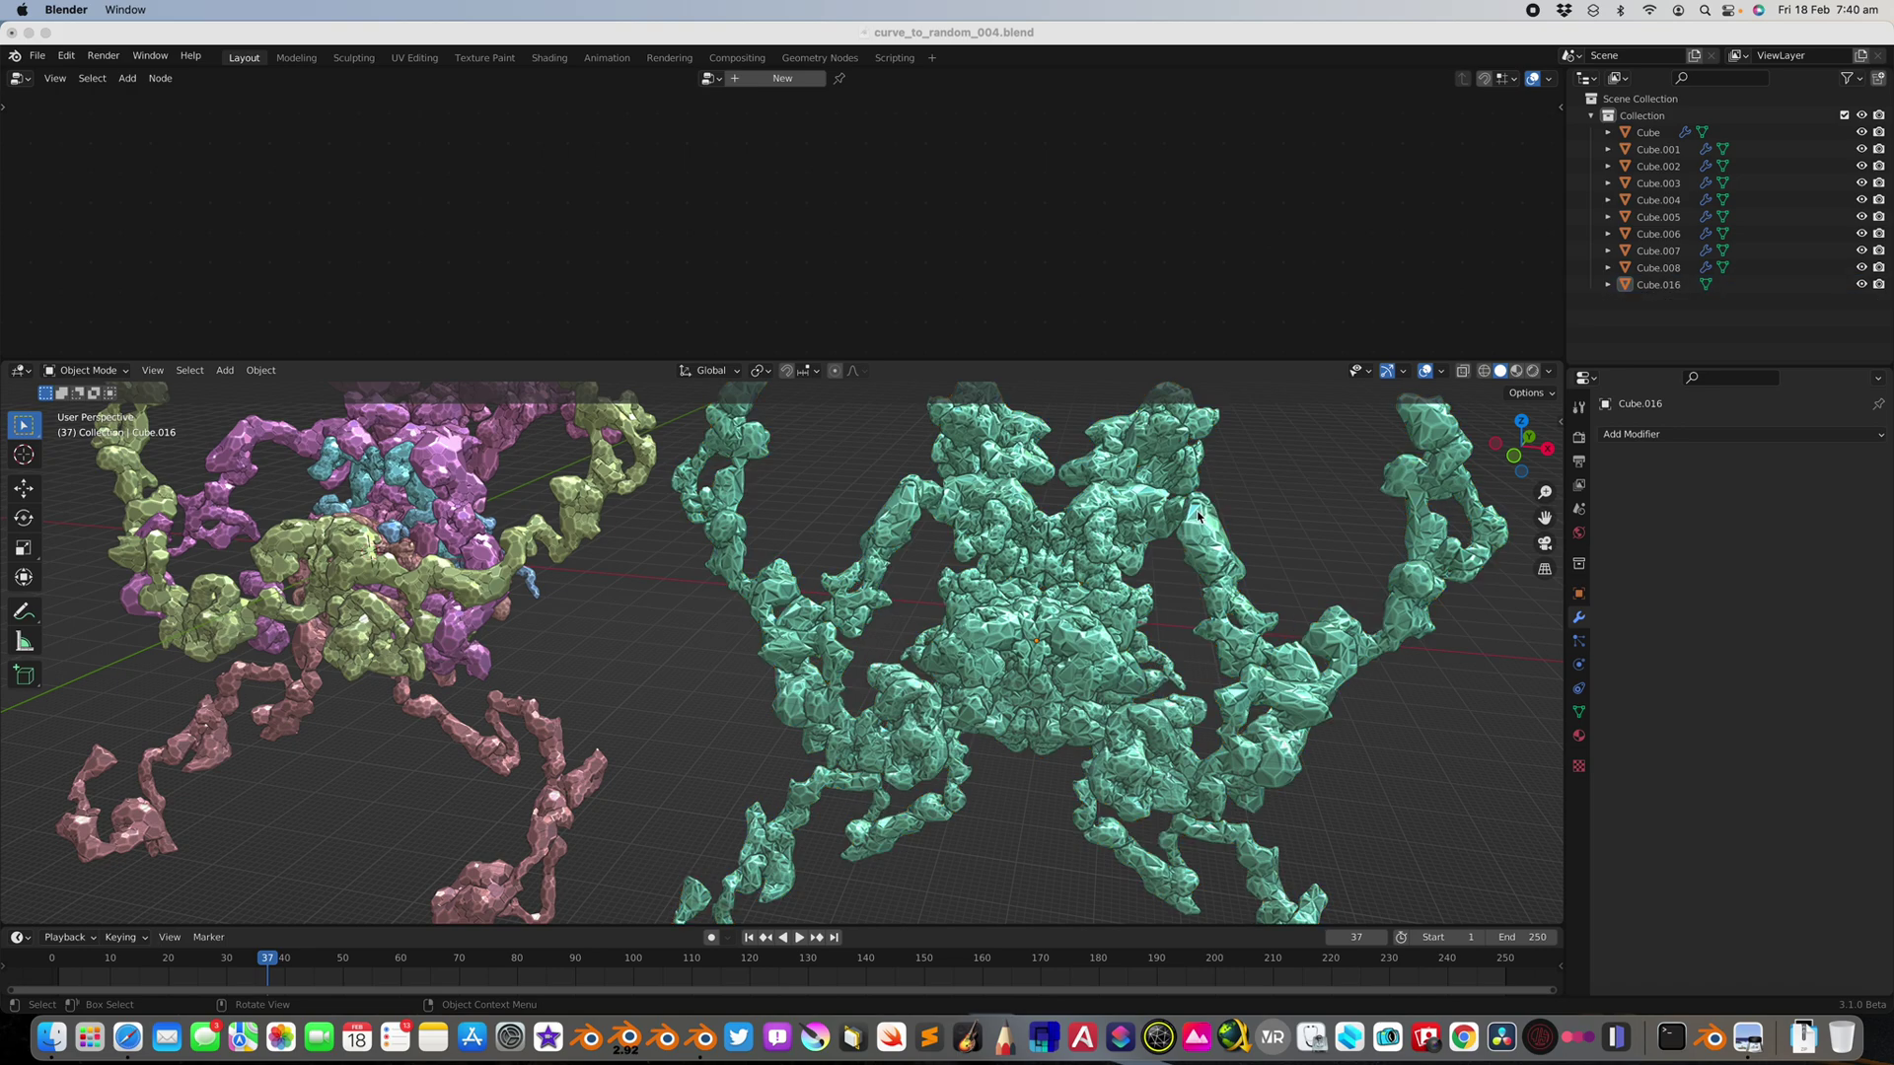
key("Delete")
key("Home")
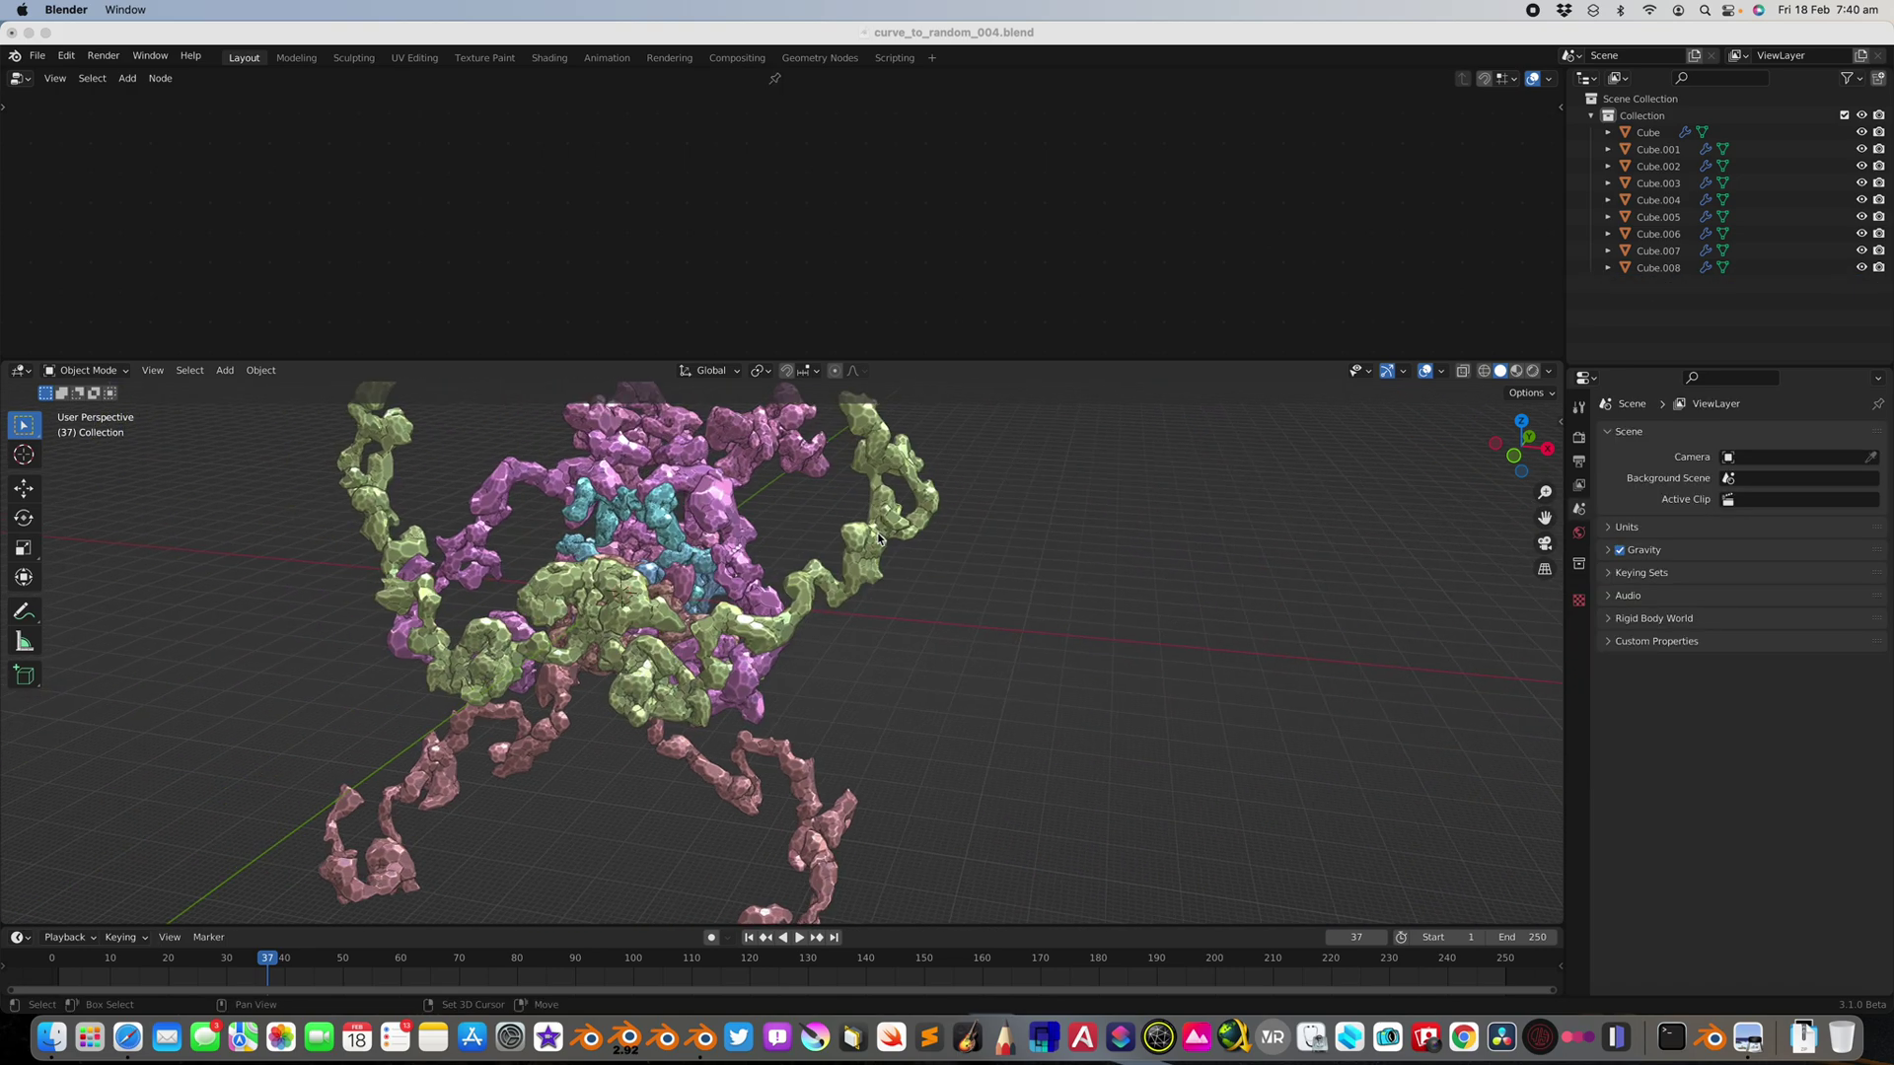
Step: Save the scene under the new name curve_to_random_005.blend and switch the window to full screen
left_click(37, 55)
left_click(86, 186)
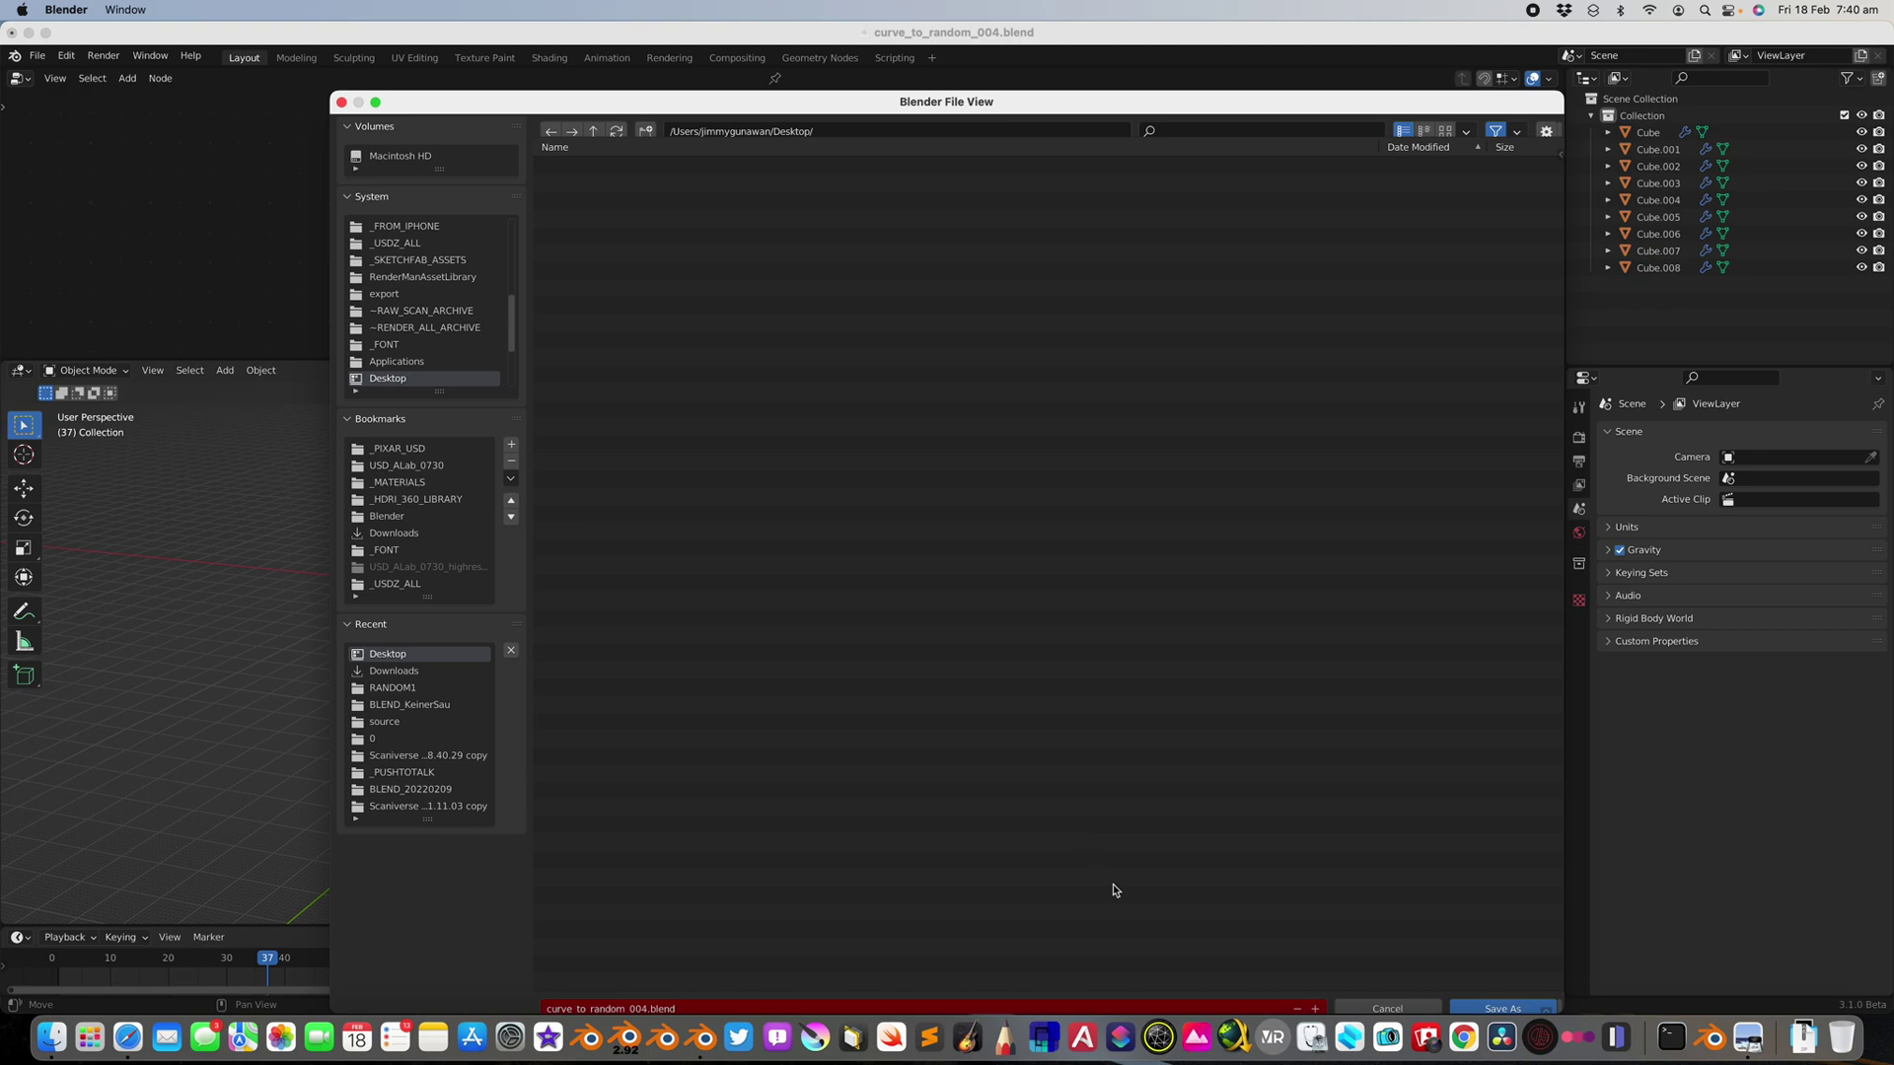
left_click(1501, 994)
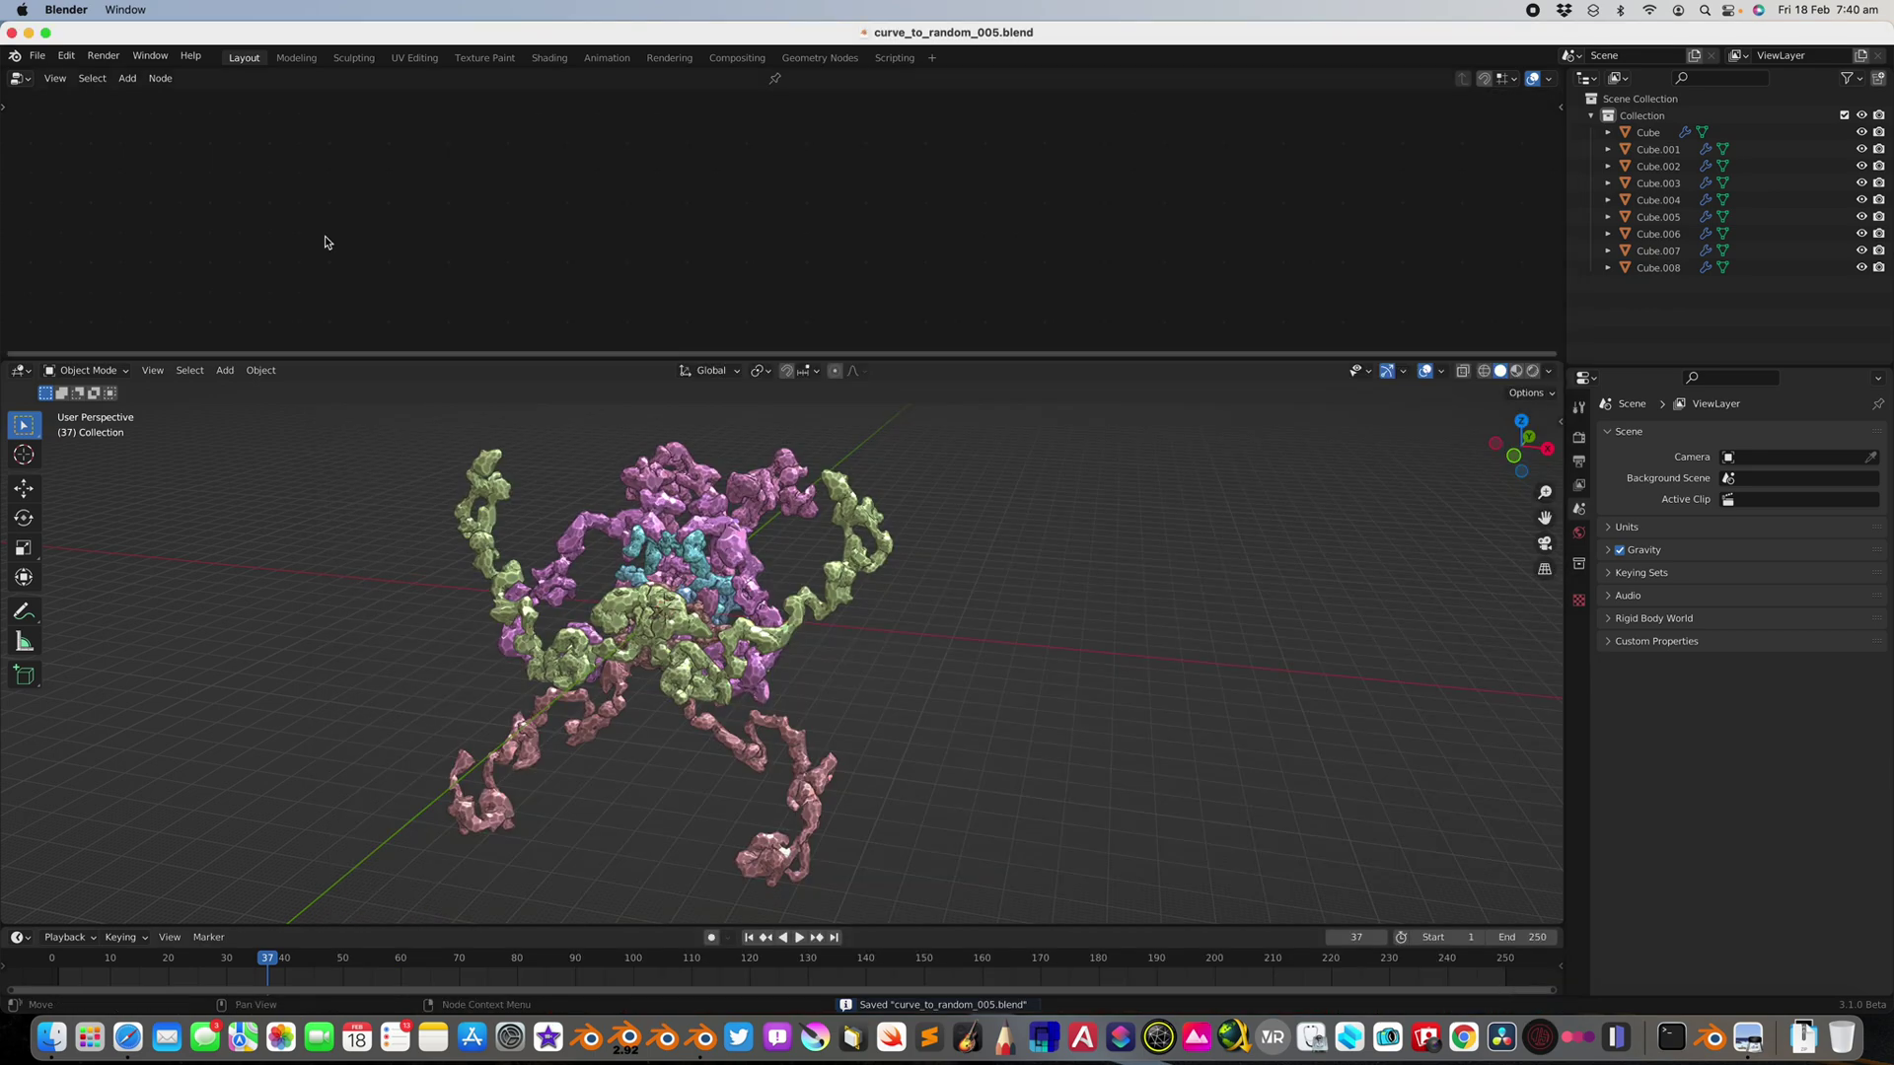
key("ctrl+super+f")
middle_click_drag(893, 583, 993, 578, "shift")
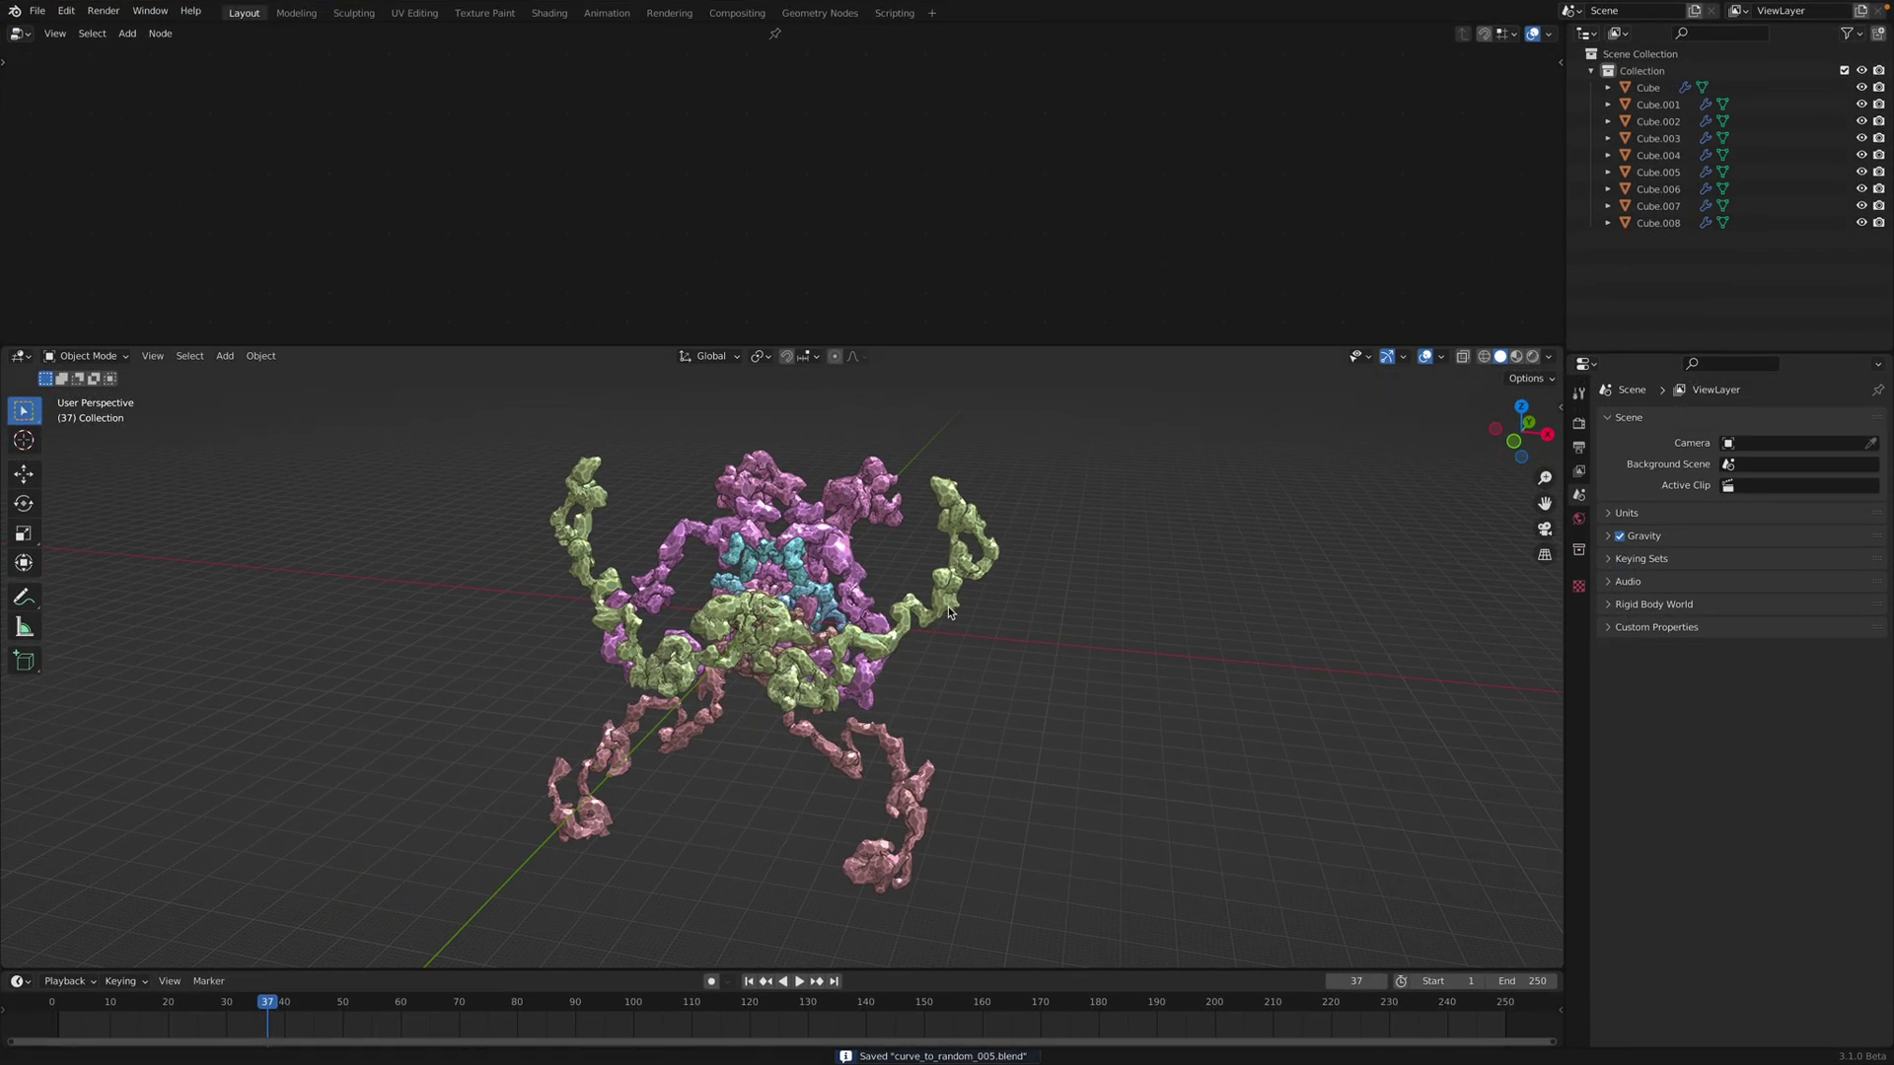
Step: Select all the creature meshes and inspect their topology in wireframe display, returning to solid shading
scroll(928, 612, "up", 2)
left_click(990, 615)
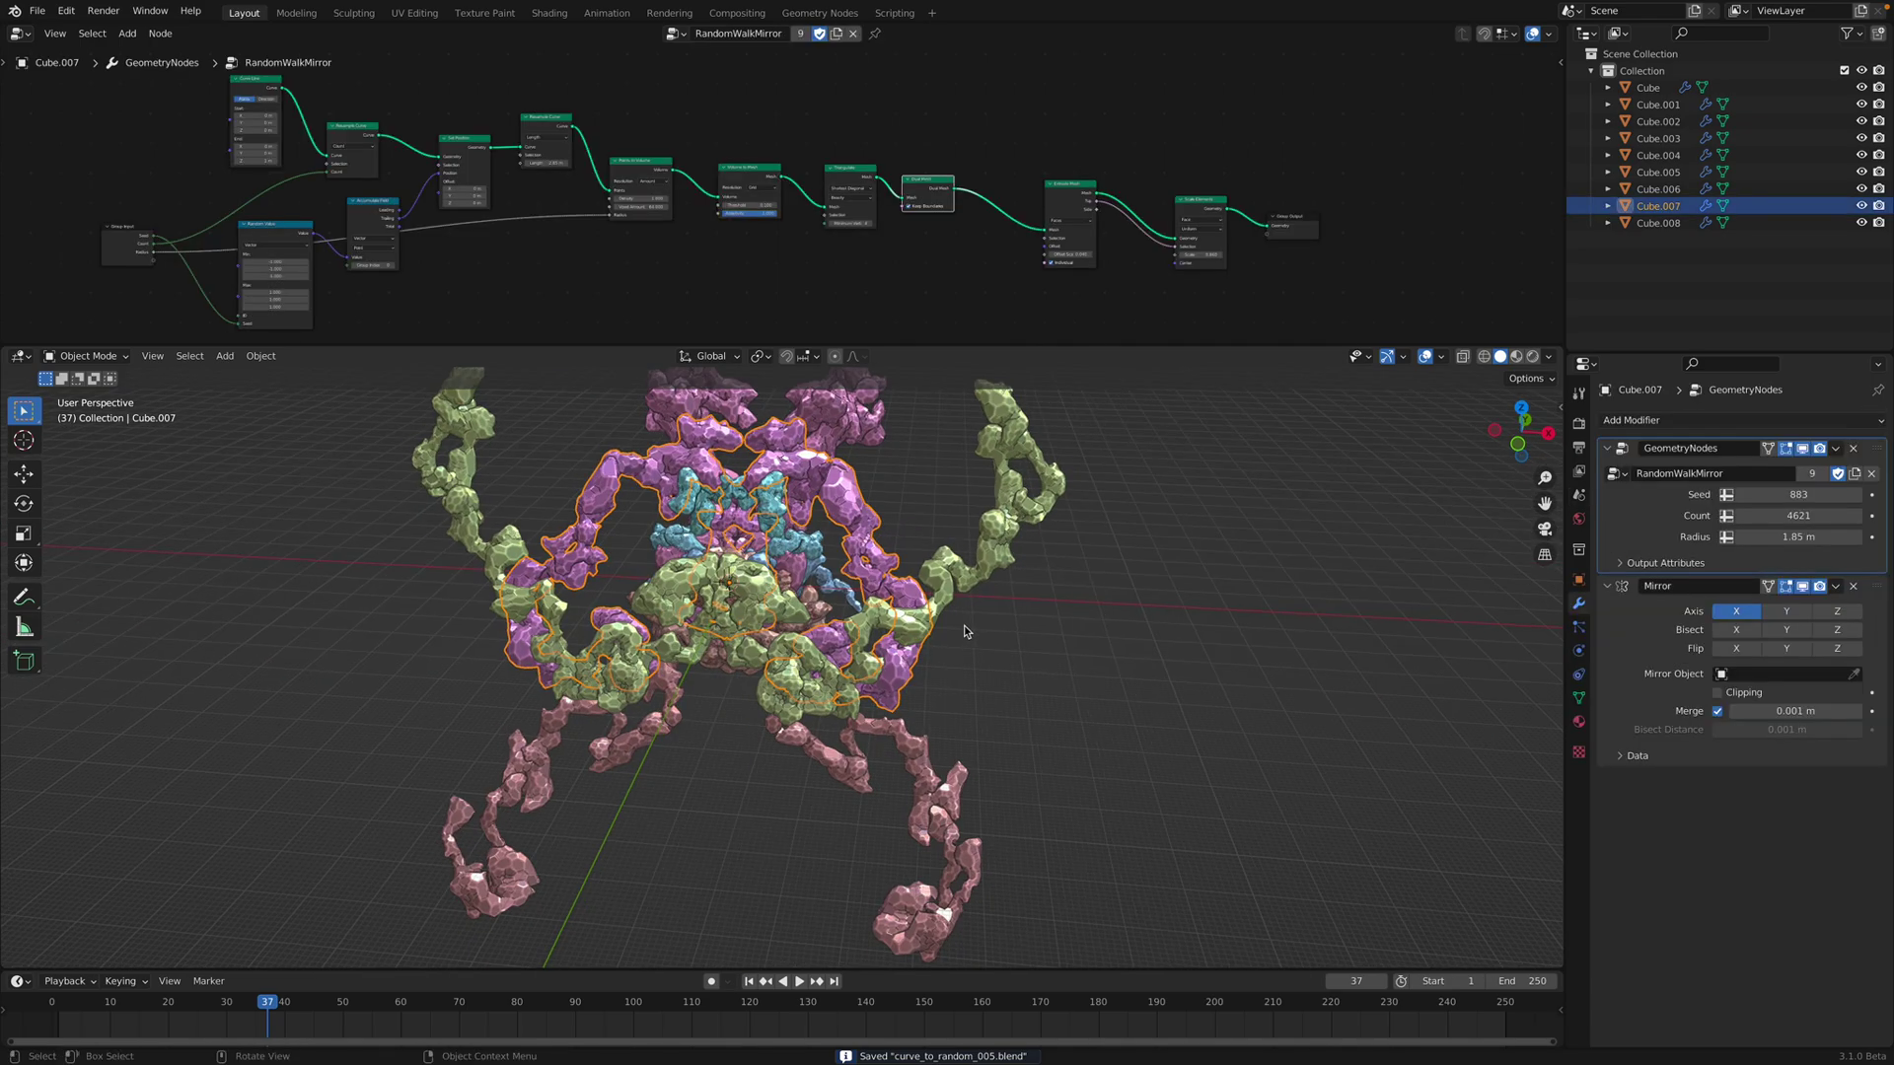
key("a")
key("z")
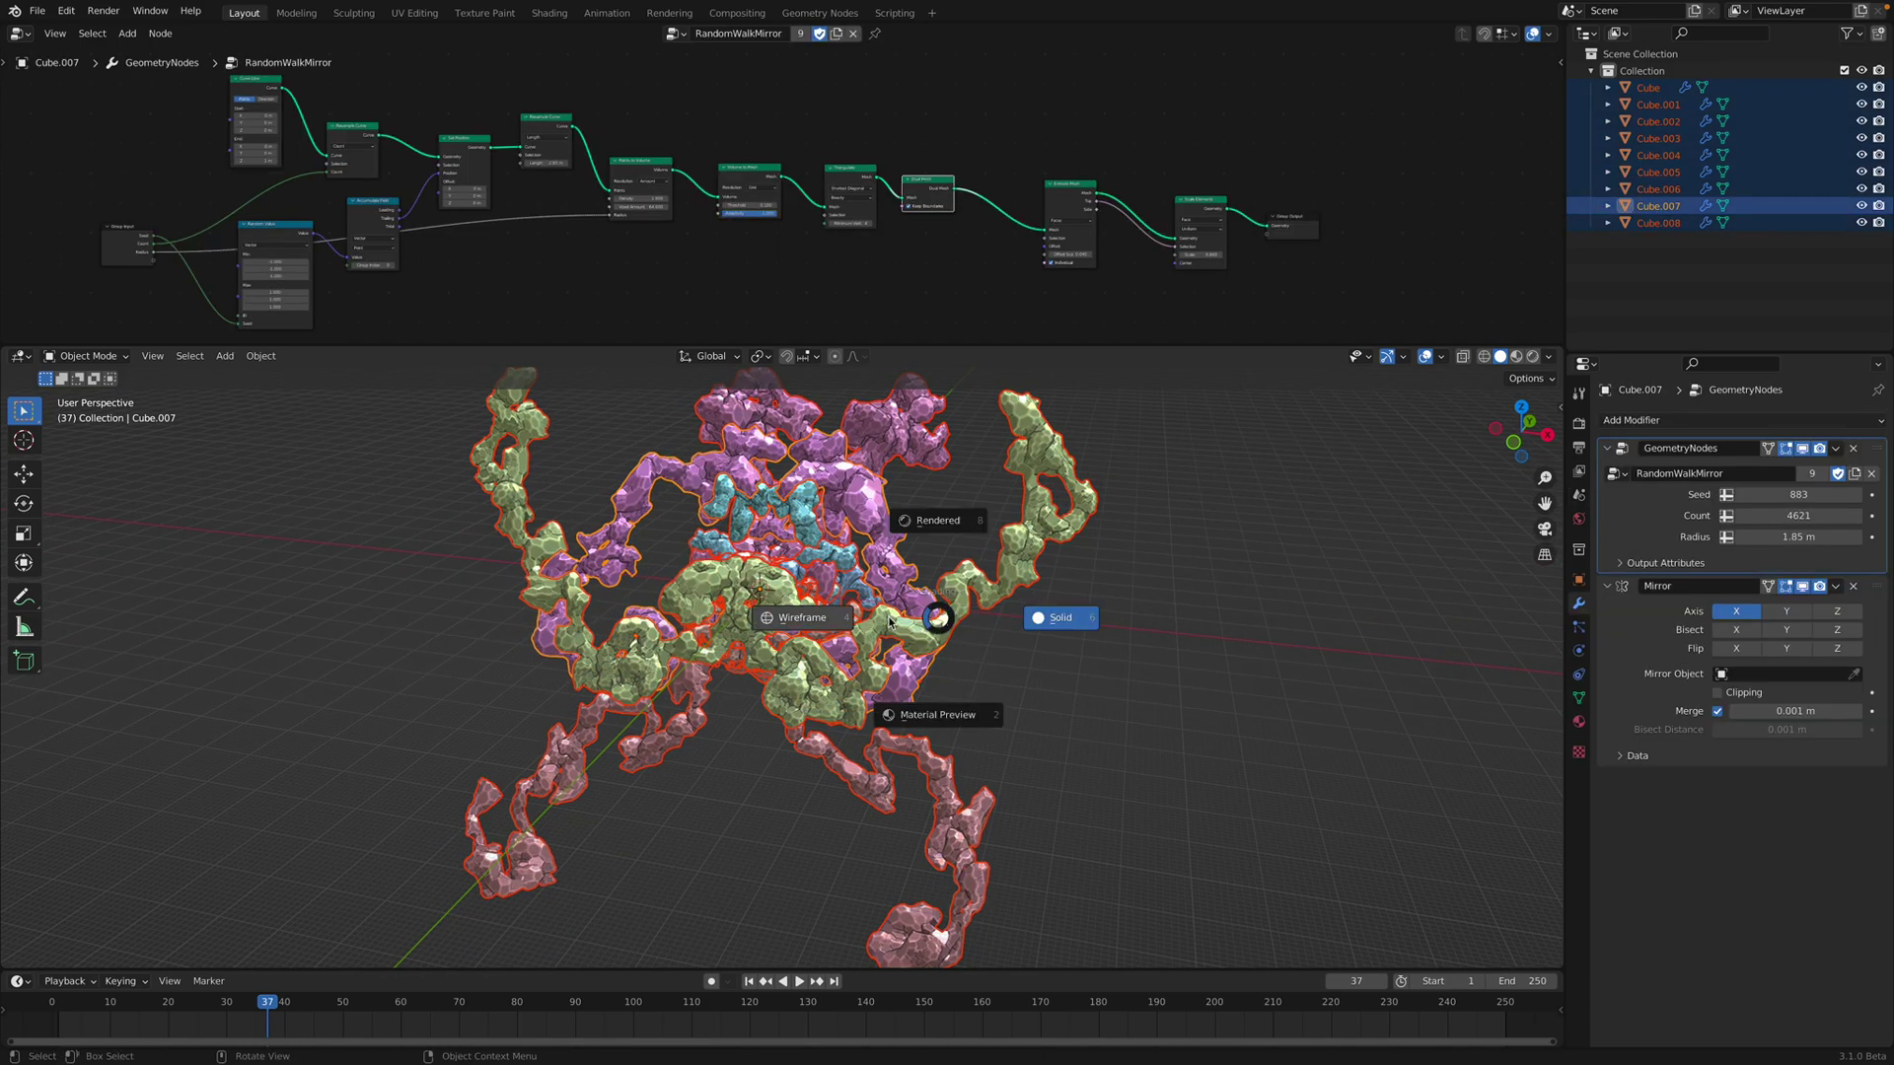
left_click(887, 623)
scroll(889, 628, "up", 5)
scroll(893, 633, "down", 2)
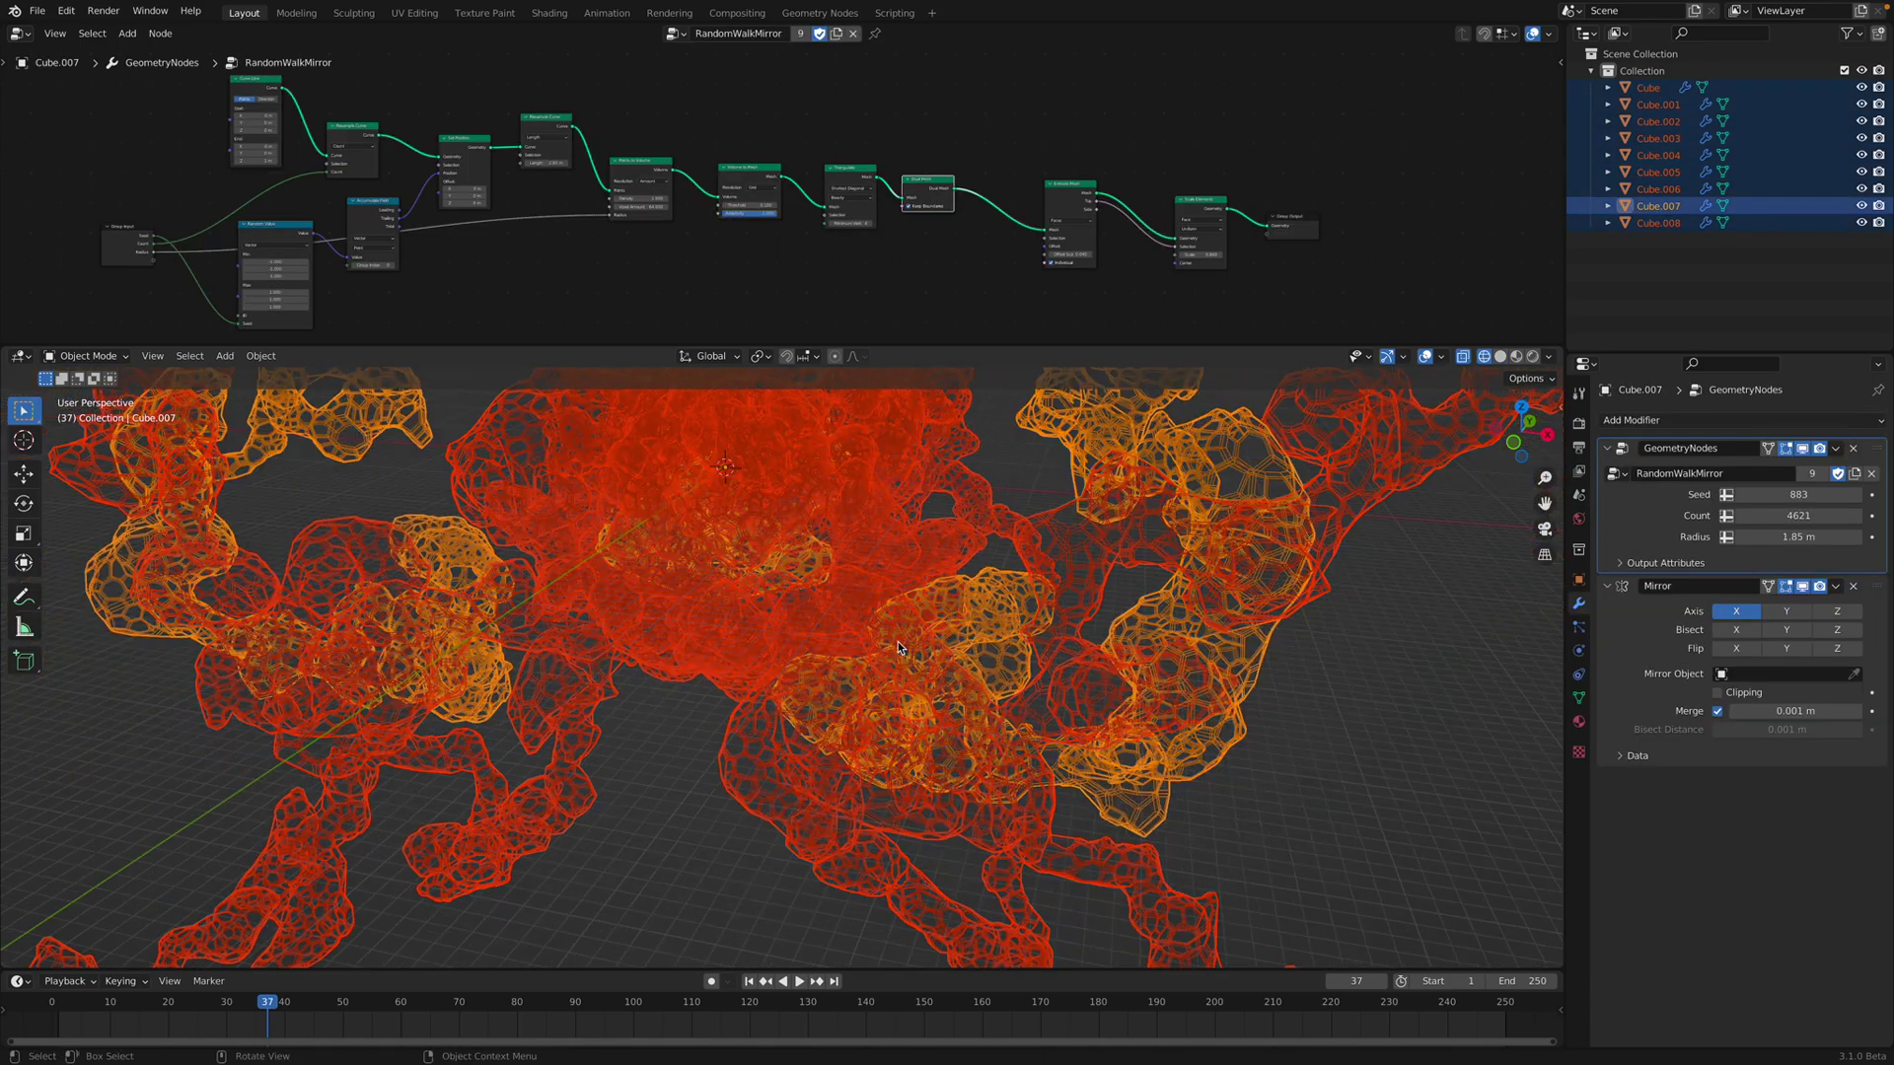
key("z")
left_click(936, 634)
middle_click_drag(955, 644, 1043, 622)
scroll(1045, 621, "down", 4)
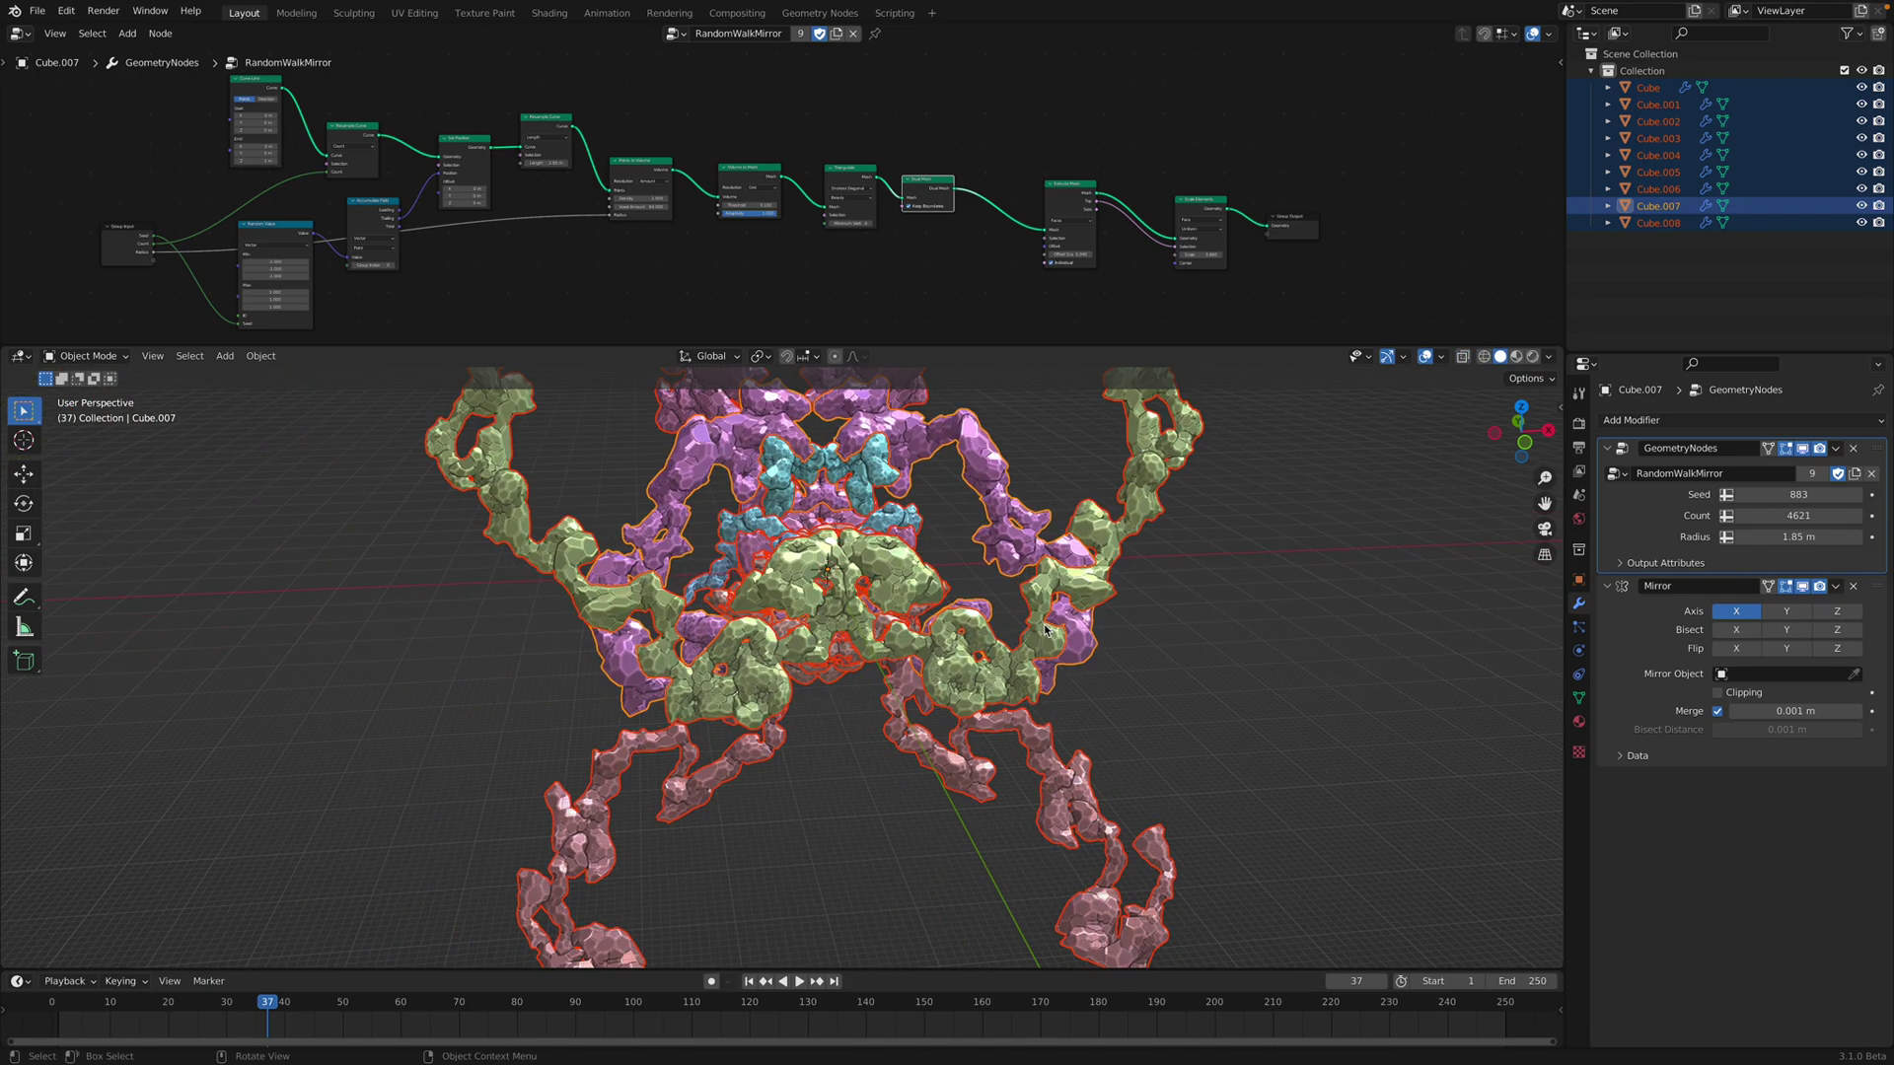
Step: Set the geometry nodes Radius of all selected creature meshes to 4.48 m
mouse_move(1790, 536)
left_mouse_down()
mouse_move(1859, 537)
mouse_move(1765, 537)
mouse_move(1820, 536)
left_mouse_up()
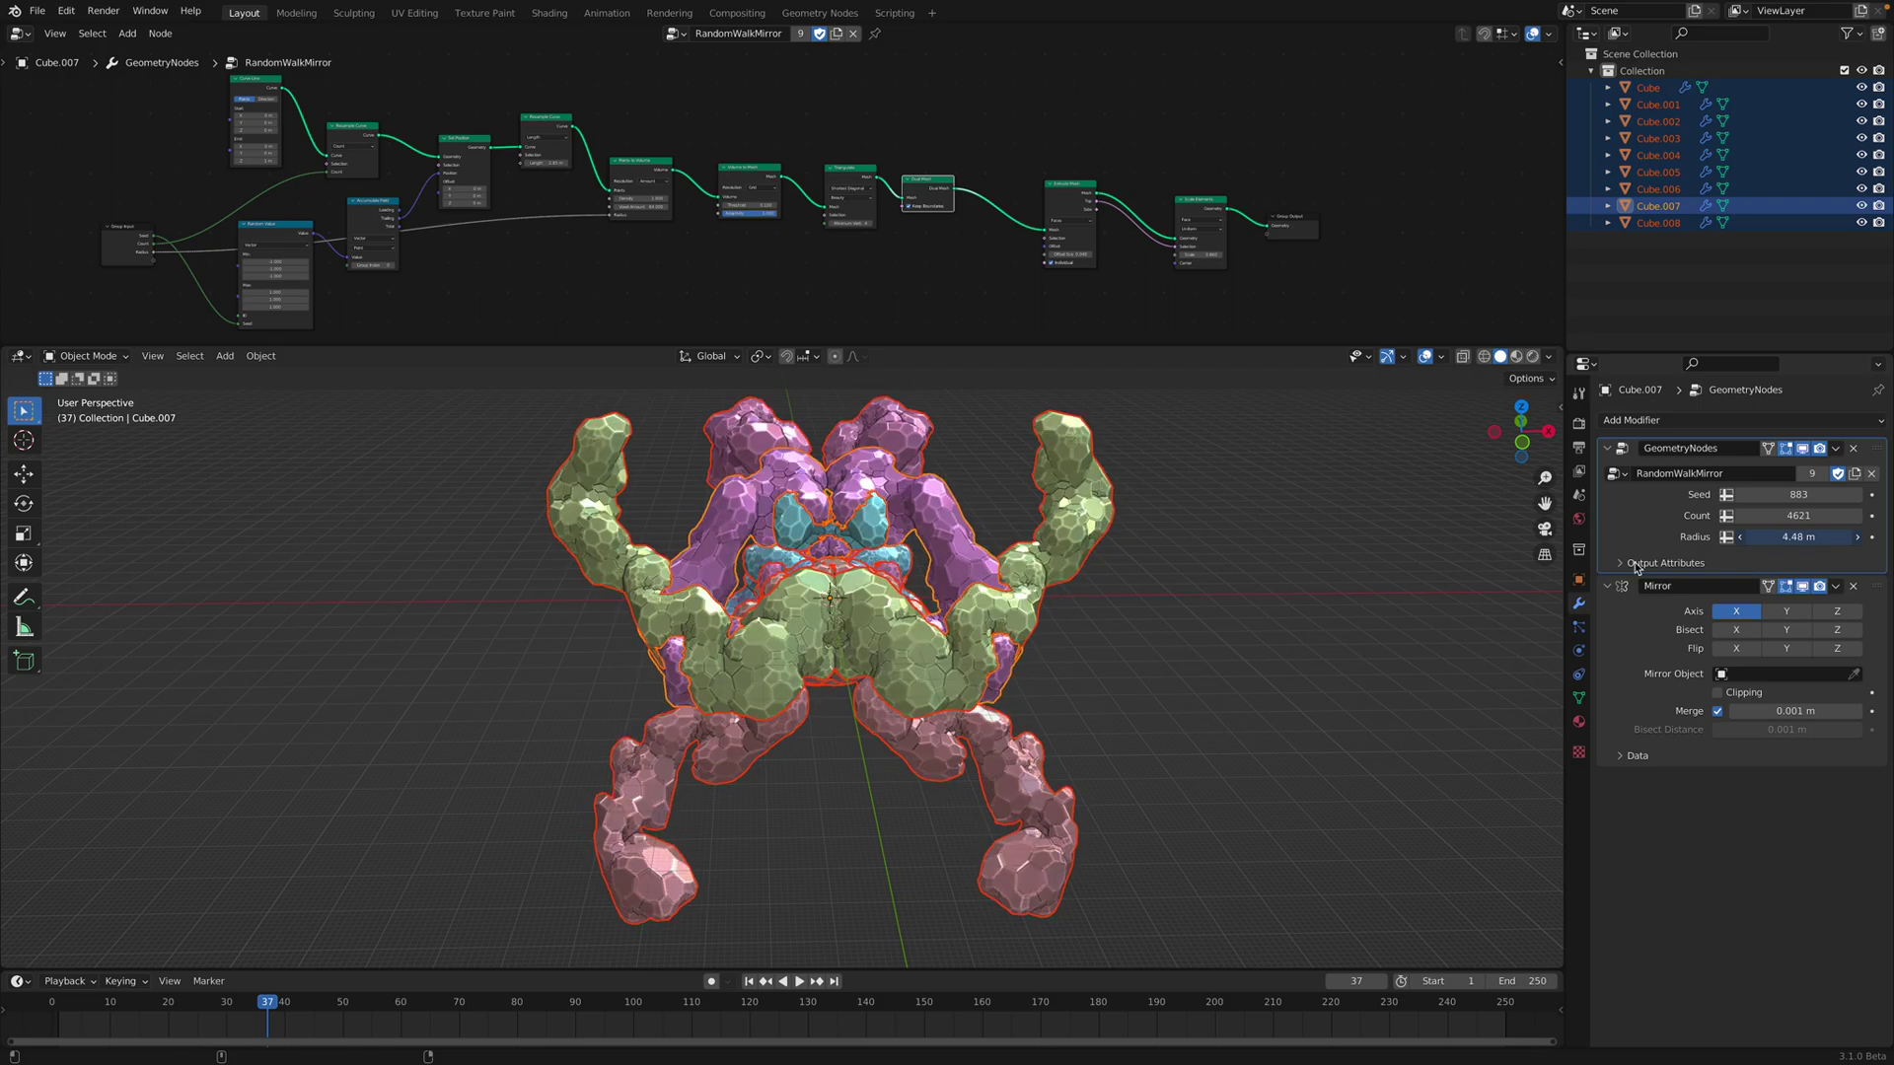
middle_click_drag(1071, 710, 849, 690)
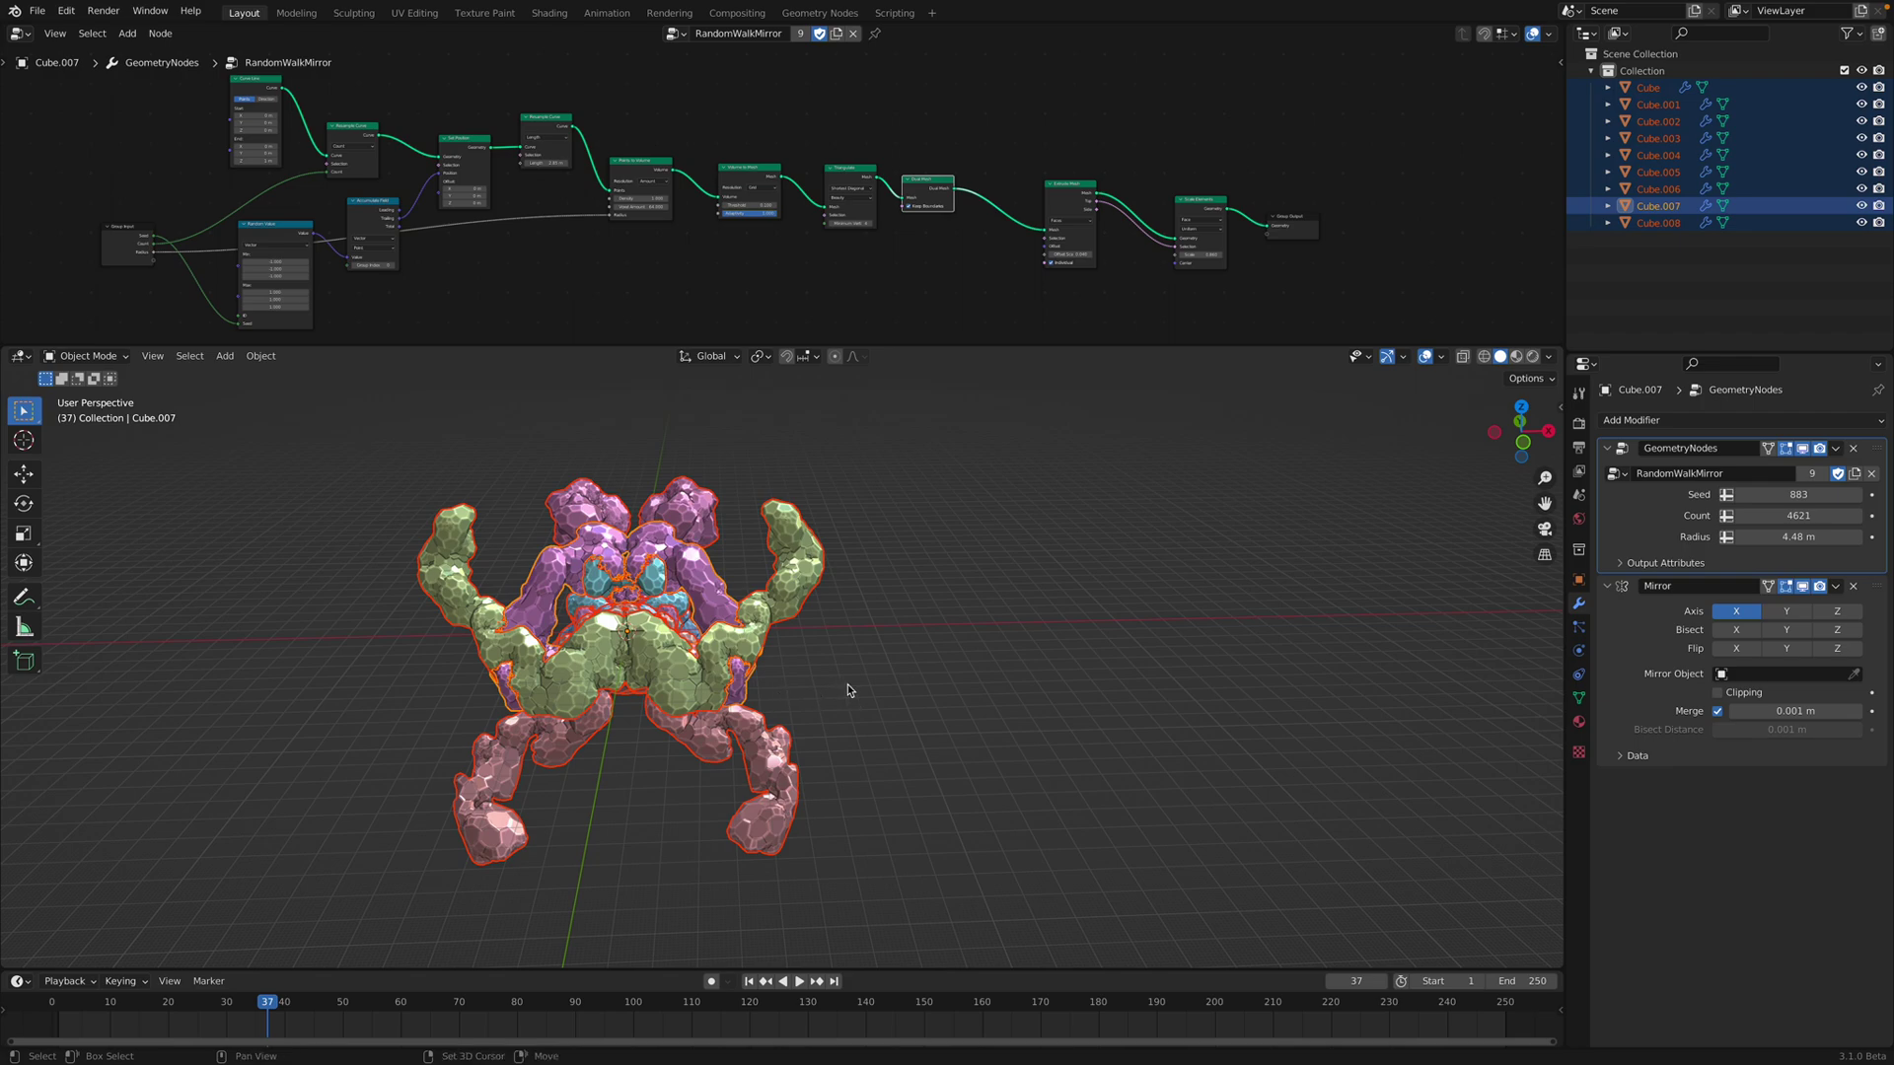
Step: Duplicate all the selected creature meshes and place the copies beside the originals along the X axis
key("shift+d")
key("x")
left_click(1155, 608)
Step: Convert the duplicated creature objects to plain meshes
right_click(1156, 608)
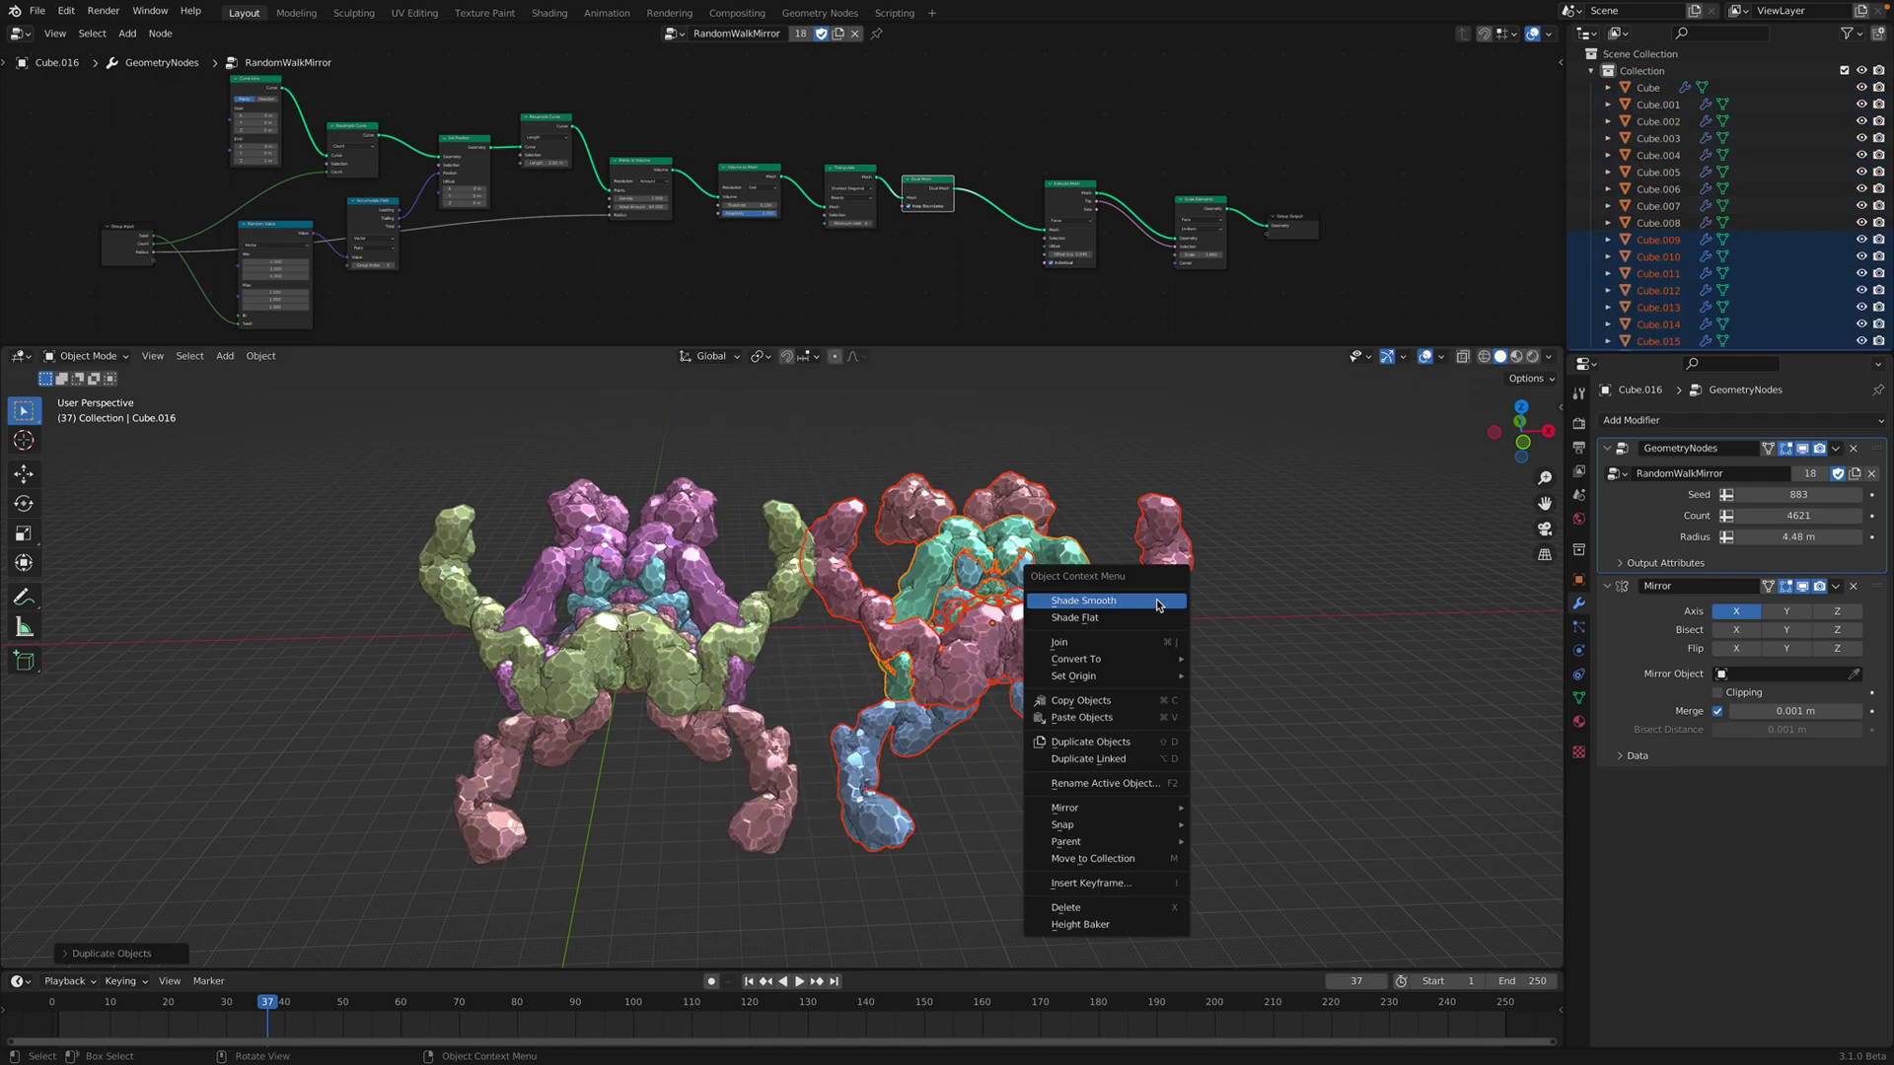
left_click(917, 468)
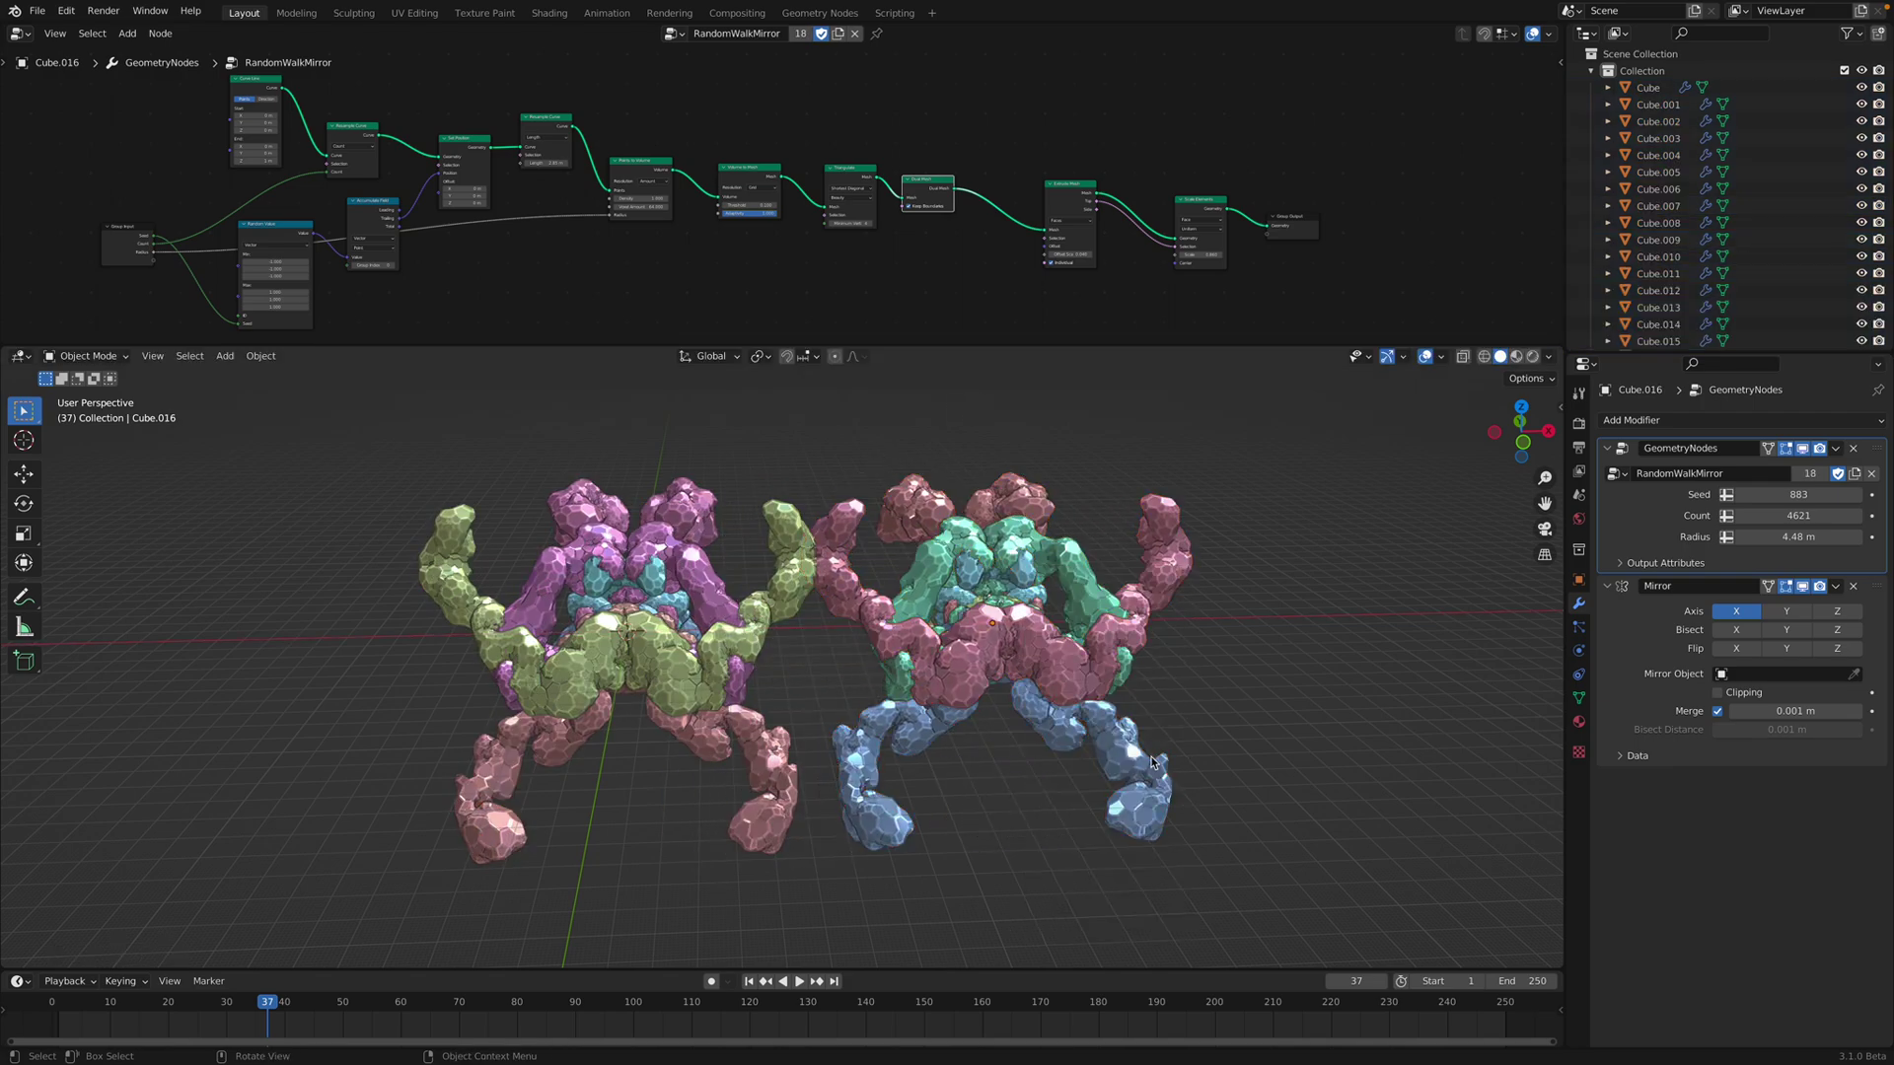
key("super+z")
right_click(1034, 552)
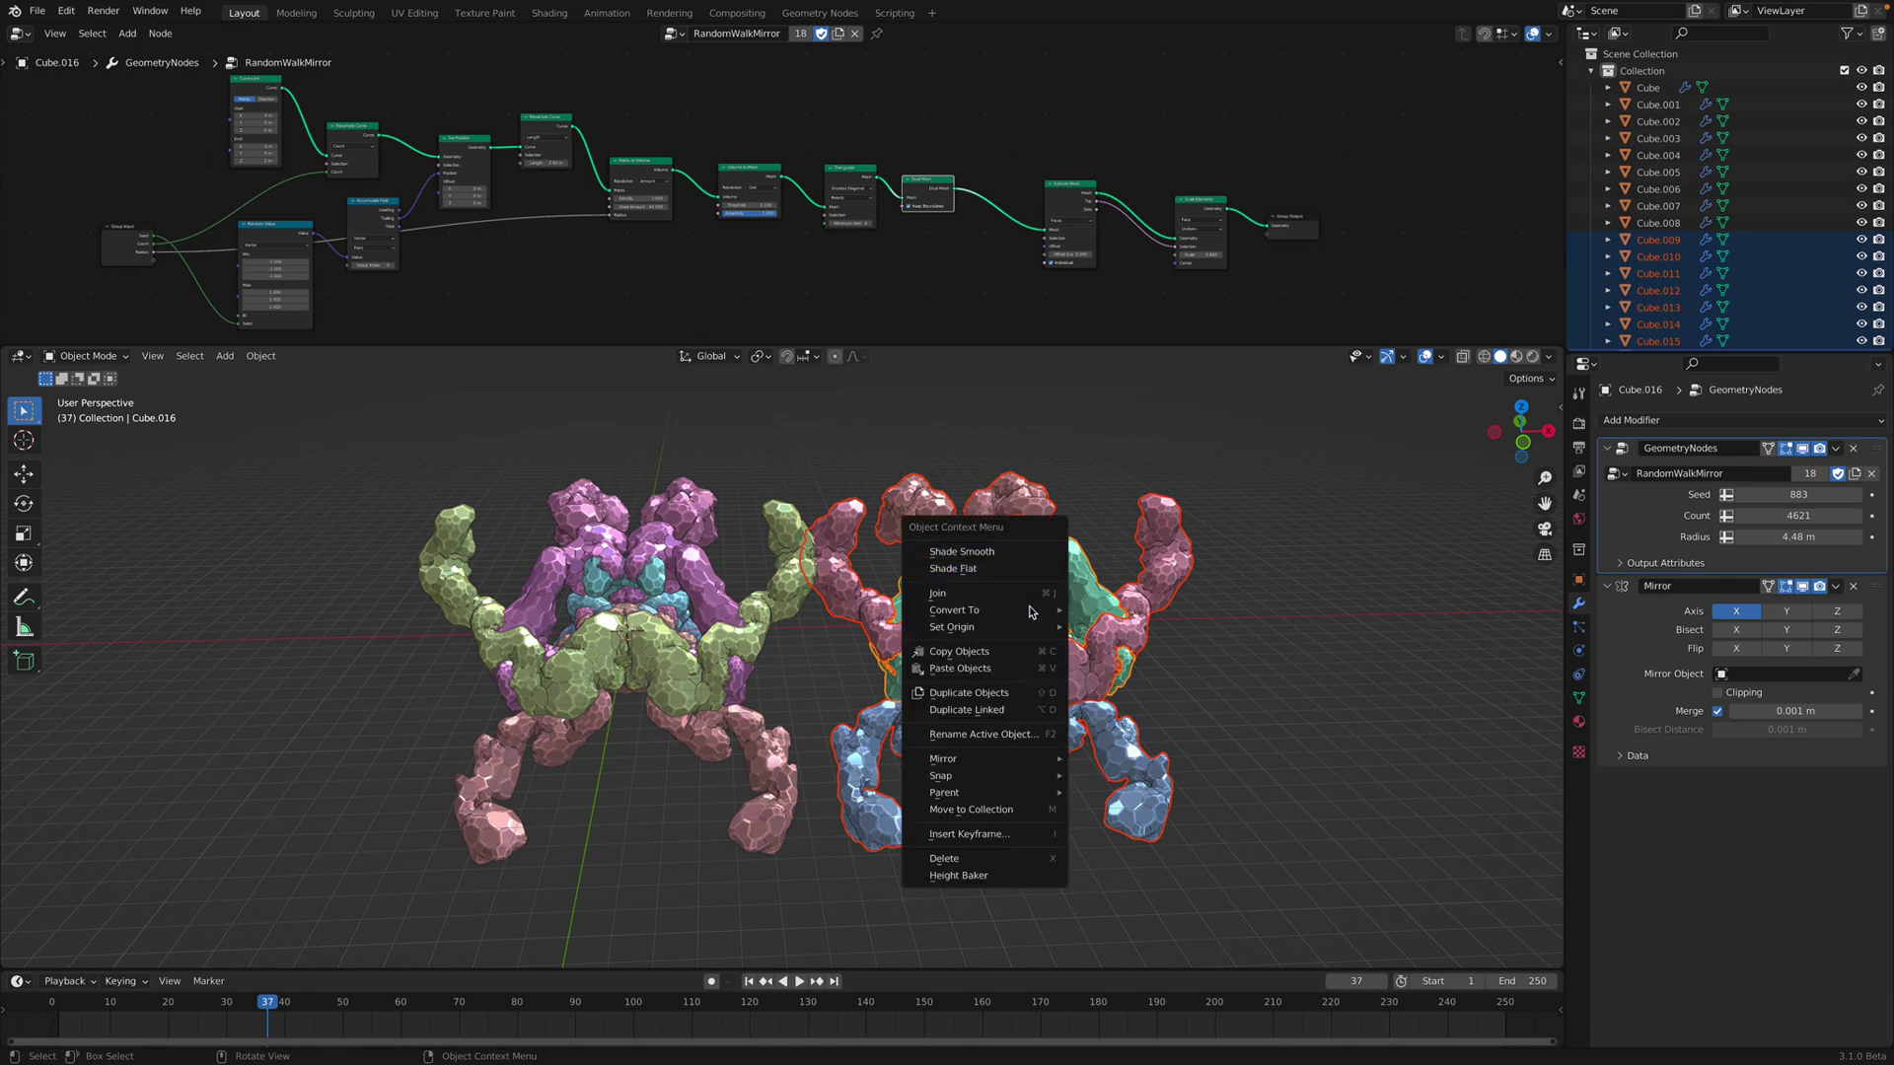
mouse_move(1032, 610)
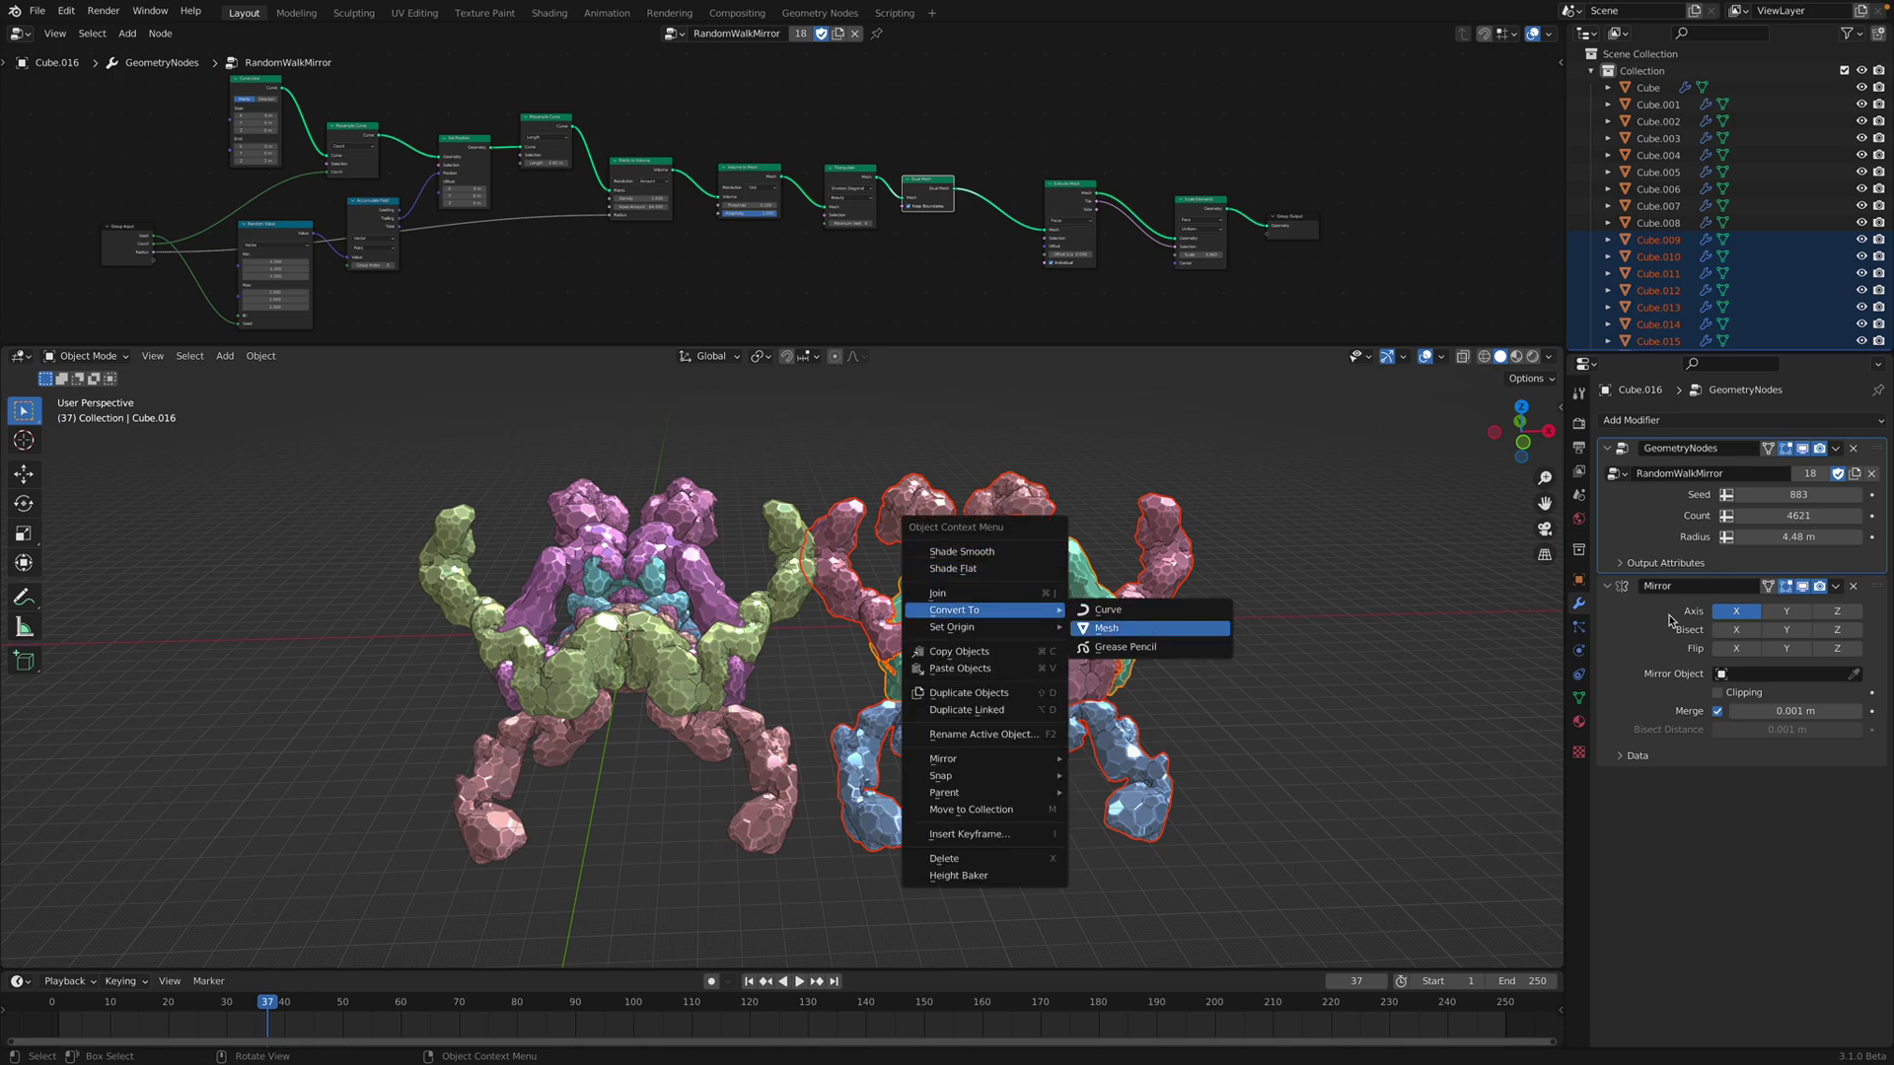
left_click(1183, 629)
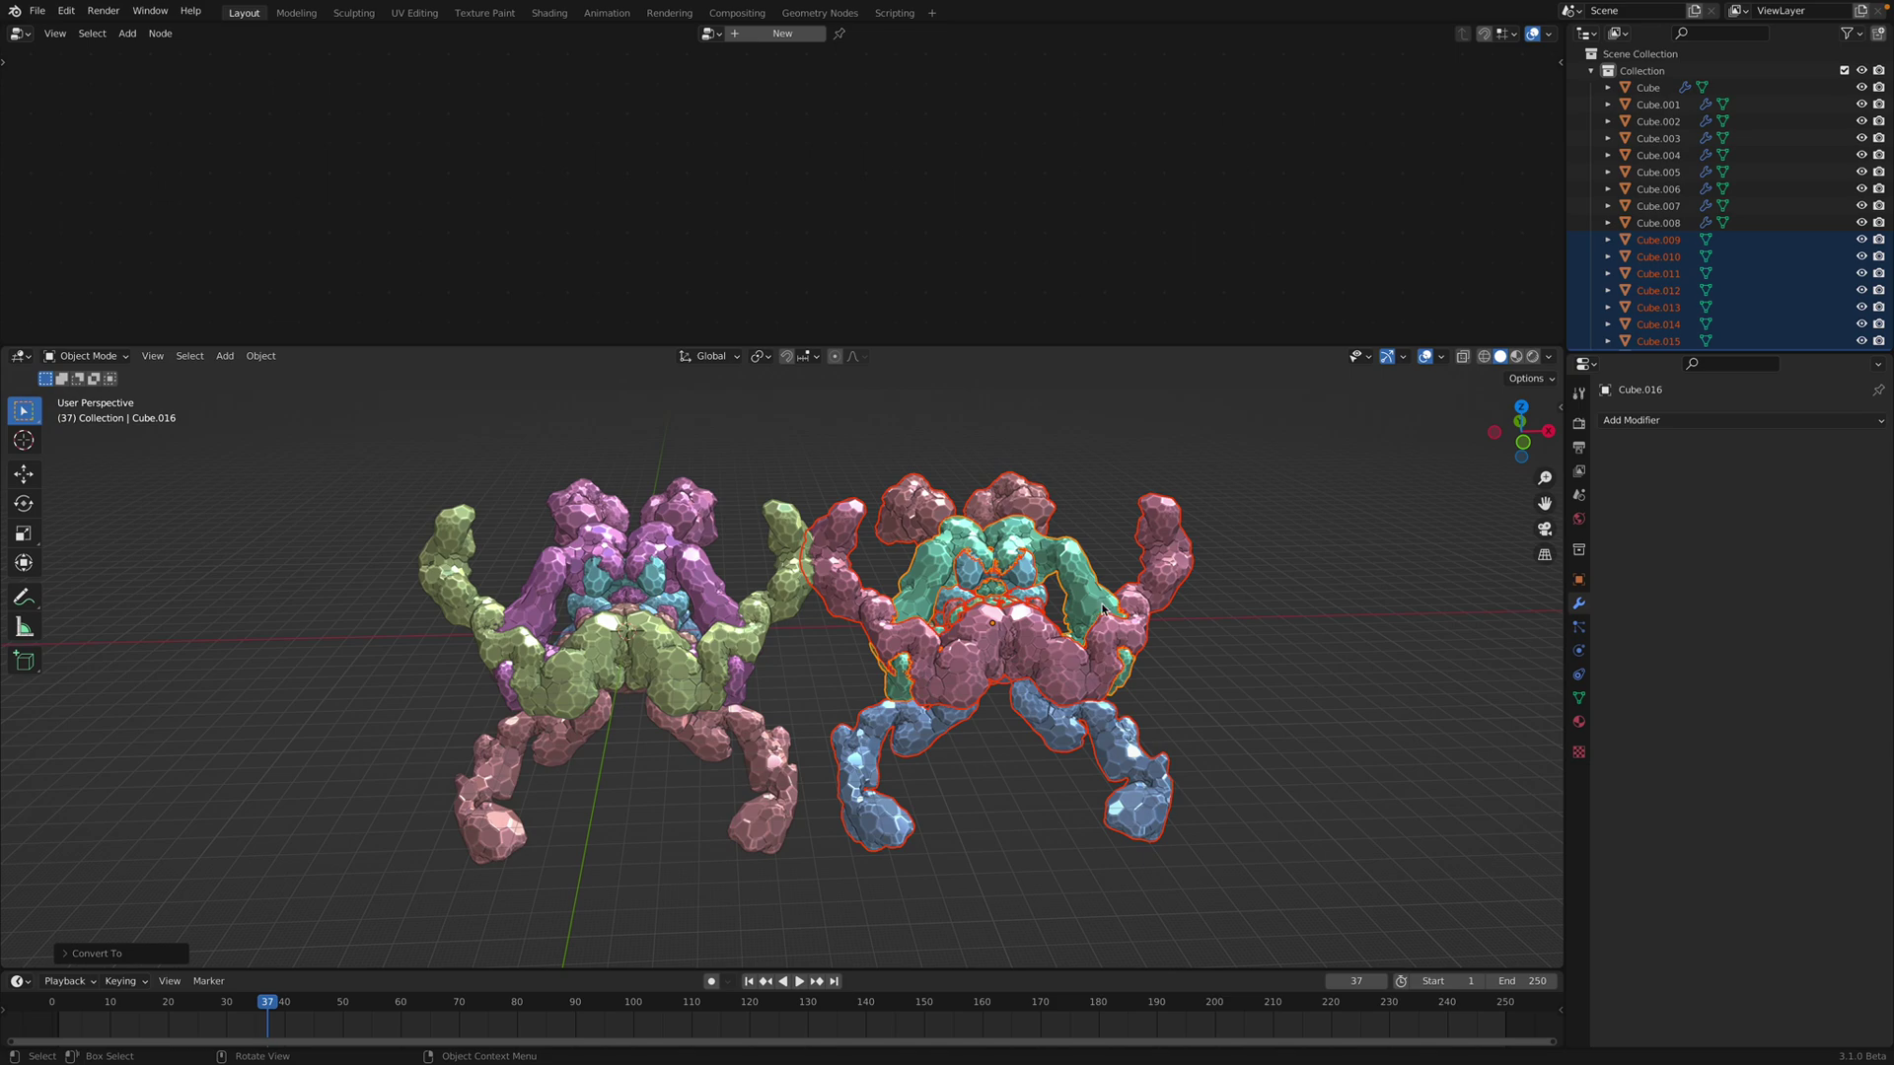
Step: Move the converted copies slightly farther from the originals along X and join them into one object
left_click_drag(1103, 609, 1157, 609)
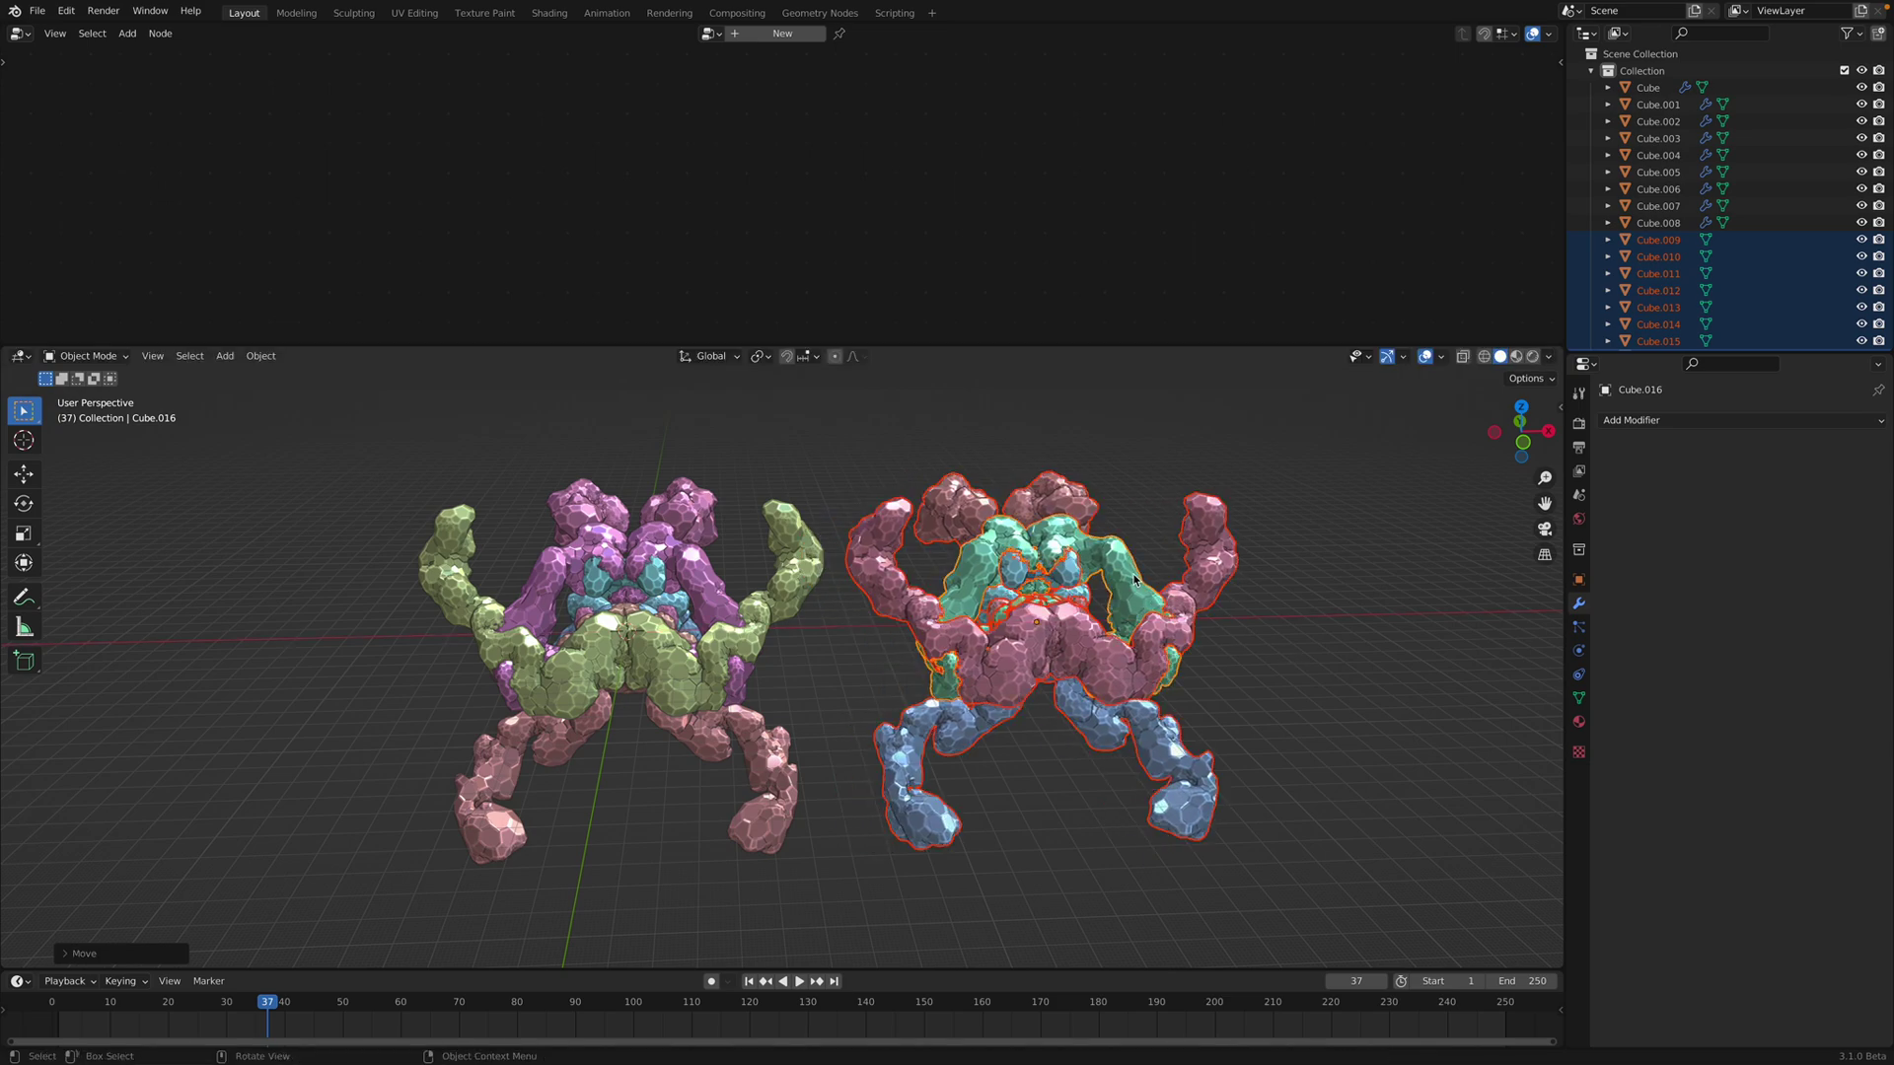
key("ctrl")
key("ctrl+j")
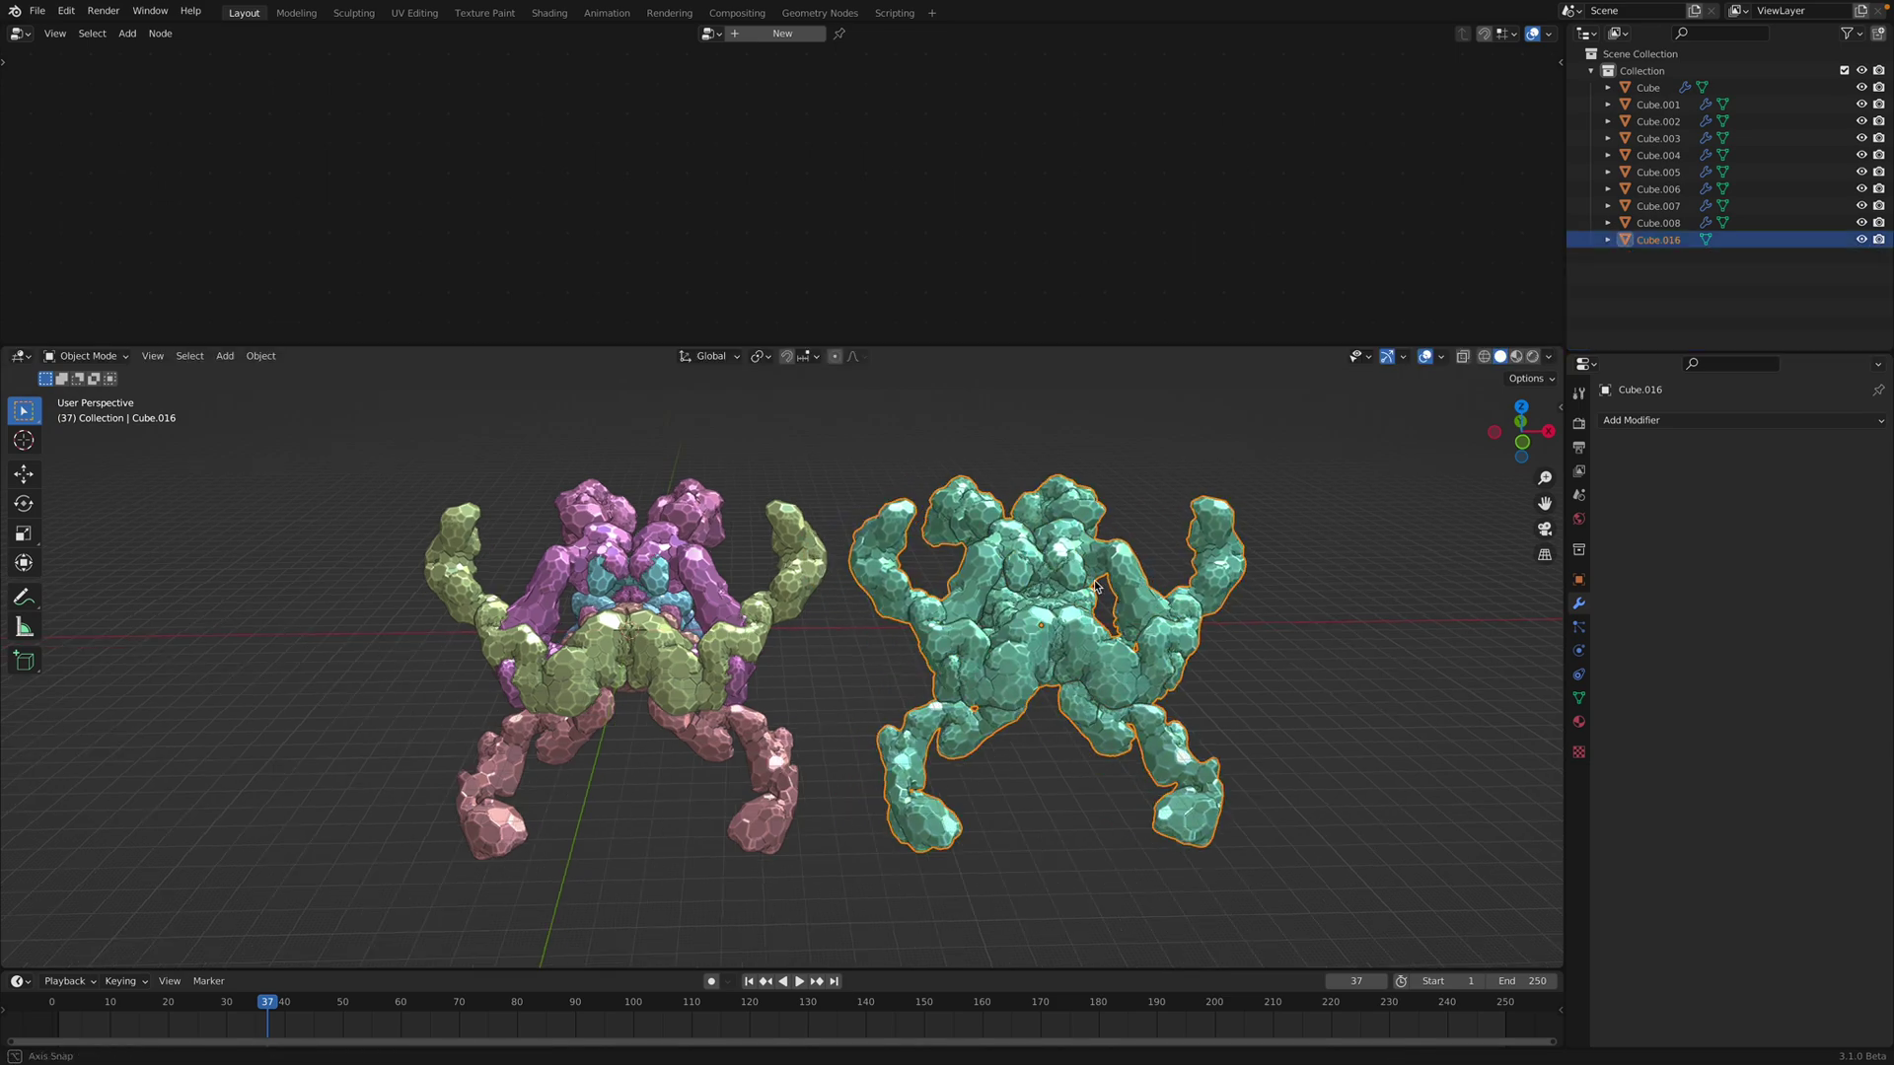
Step: Scale the joined creature mesh down to about 0.24 and apply all its transforms
key("s")
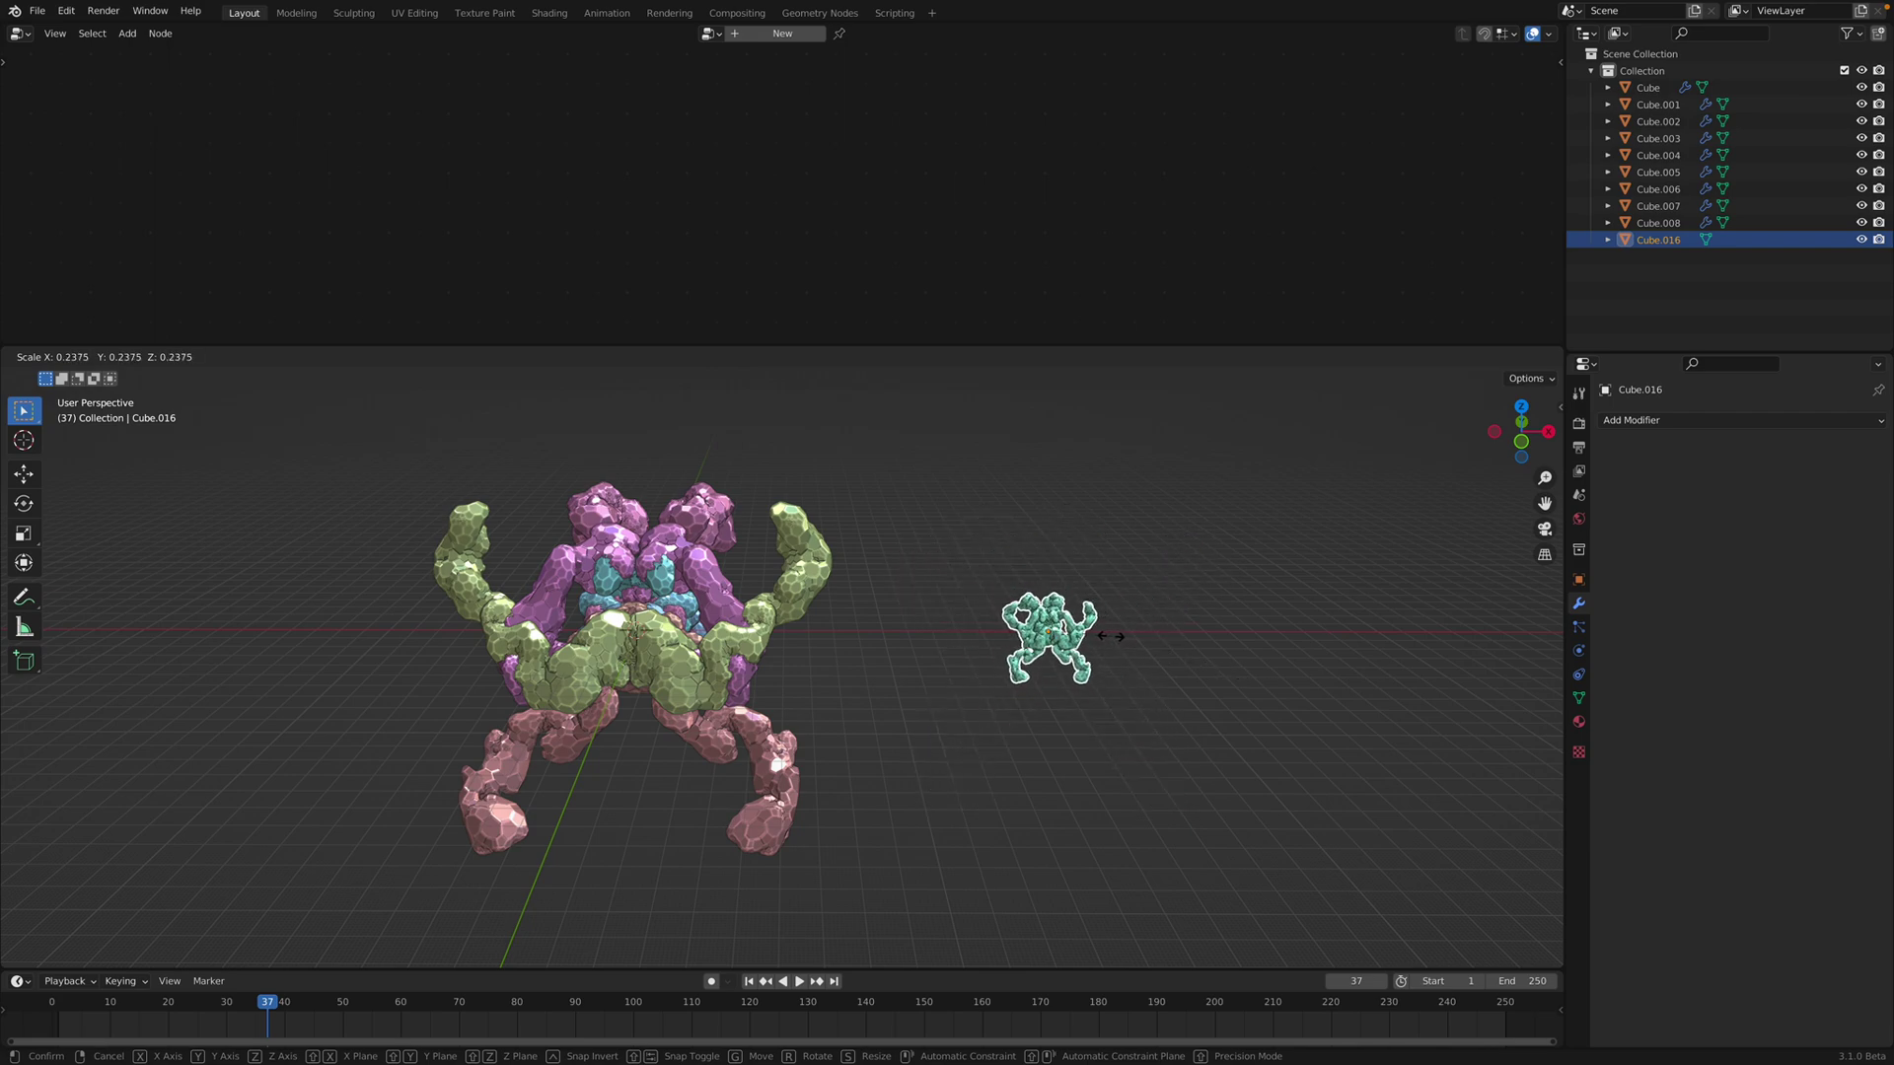
left_click(1105, 633)
scroll(1097, 662, "up", 2)
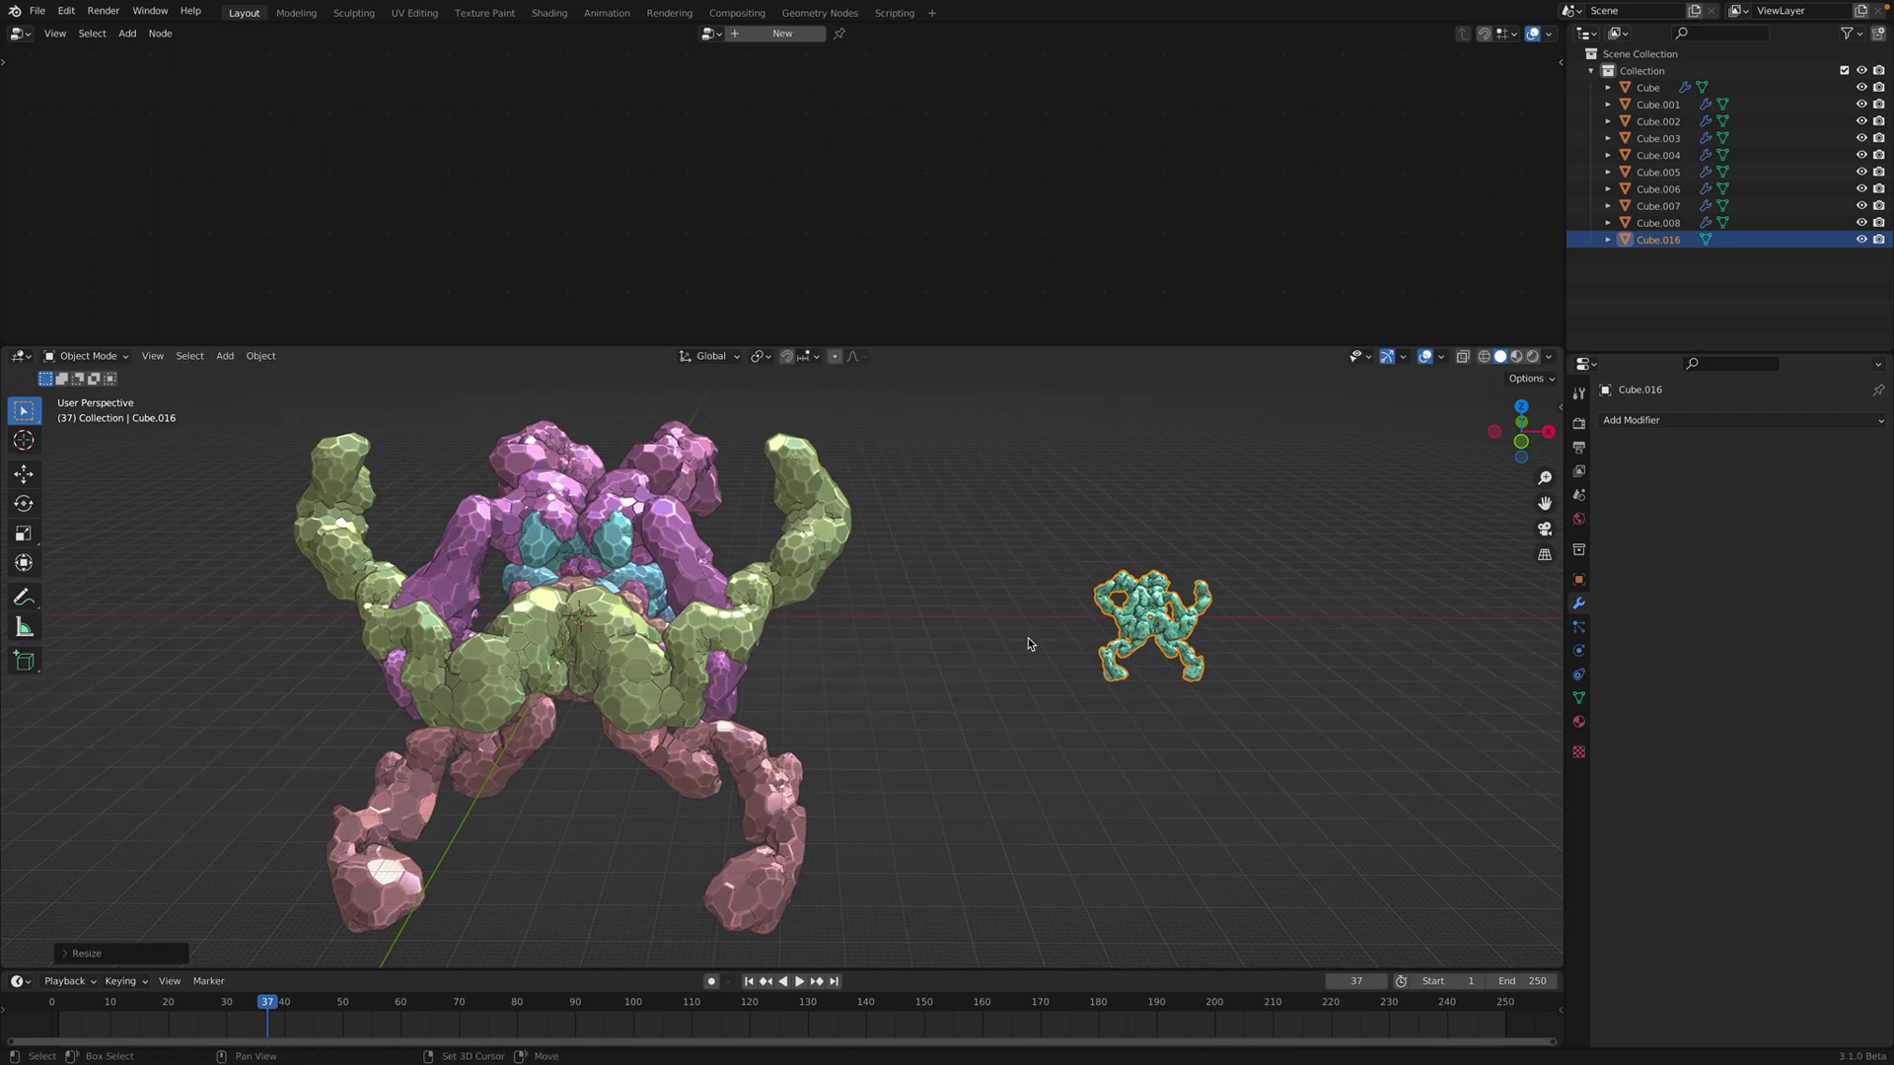
key("ctrl")
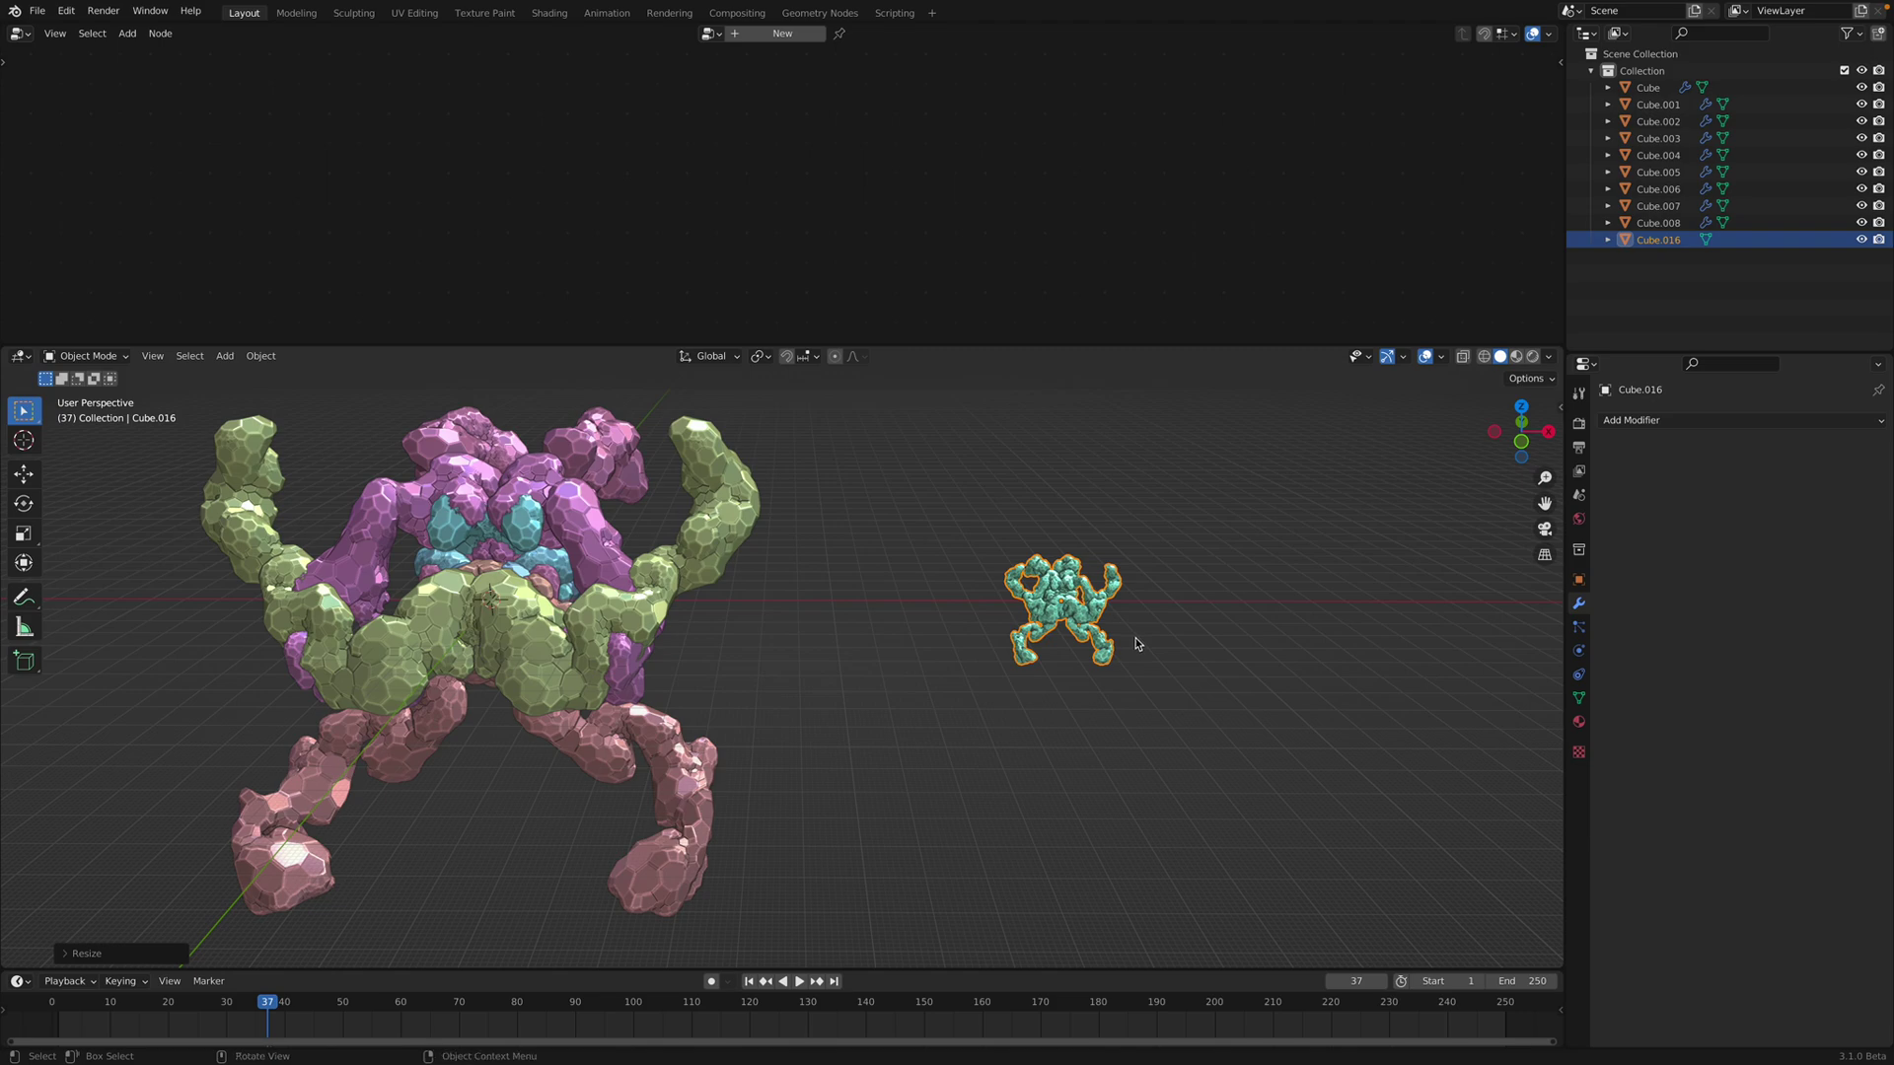
key("ctrl+a")
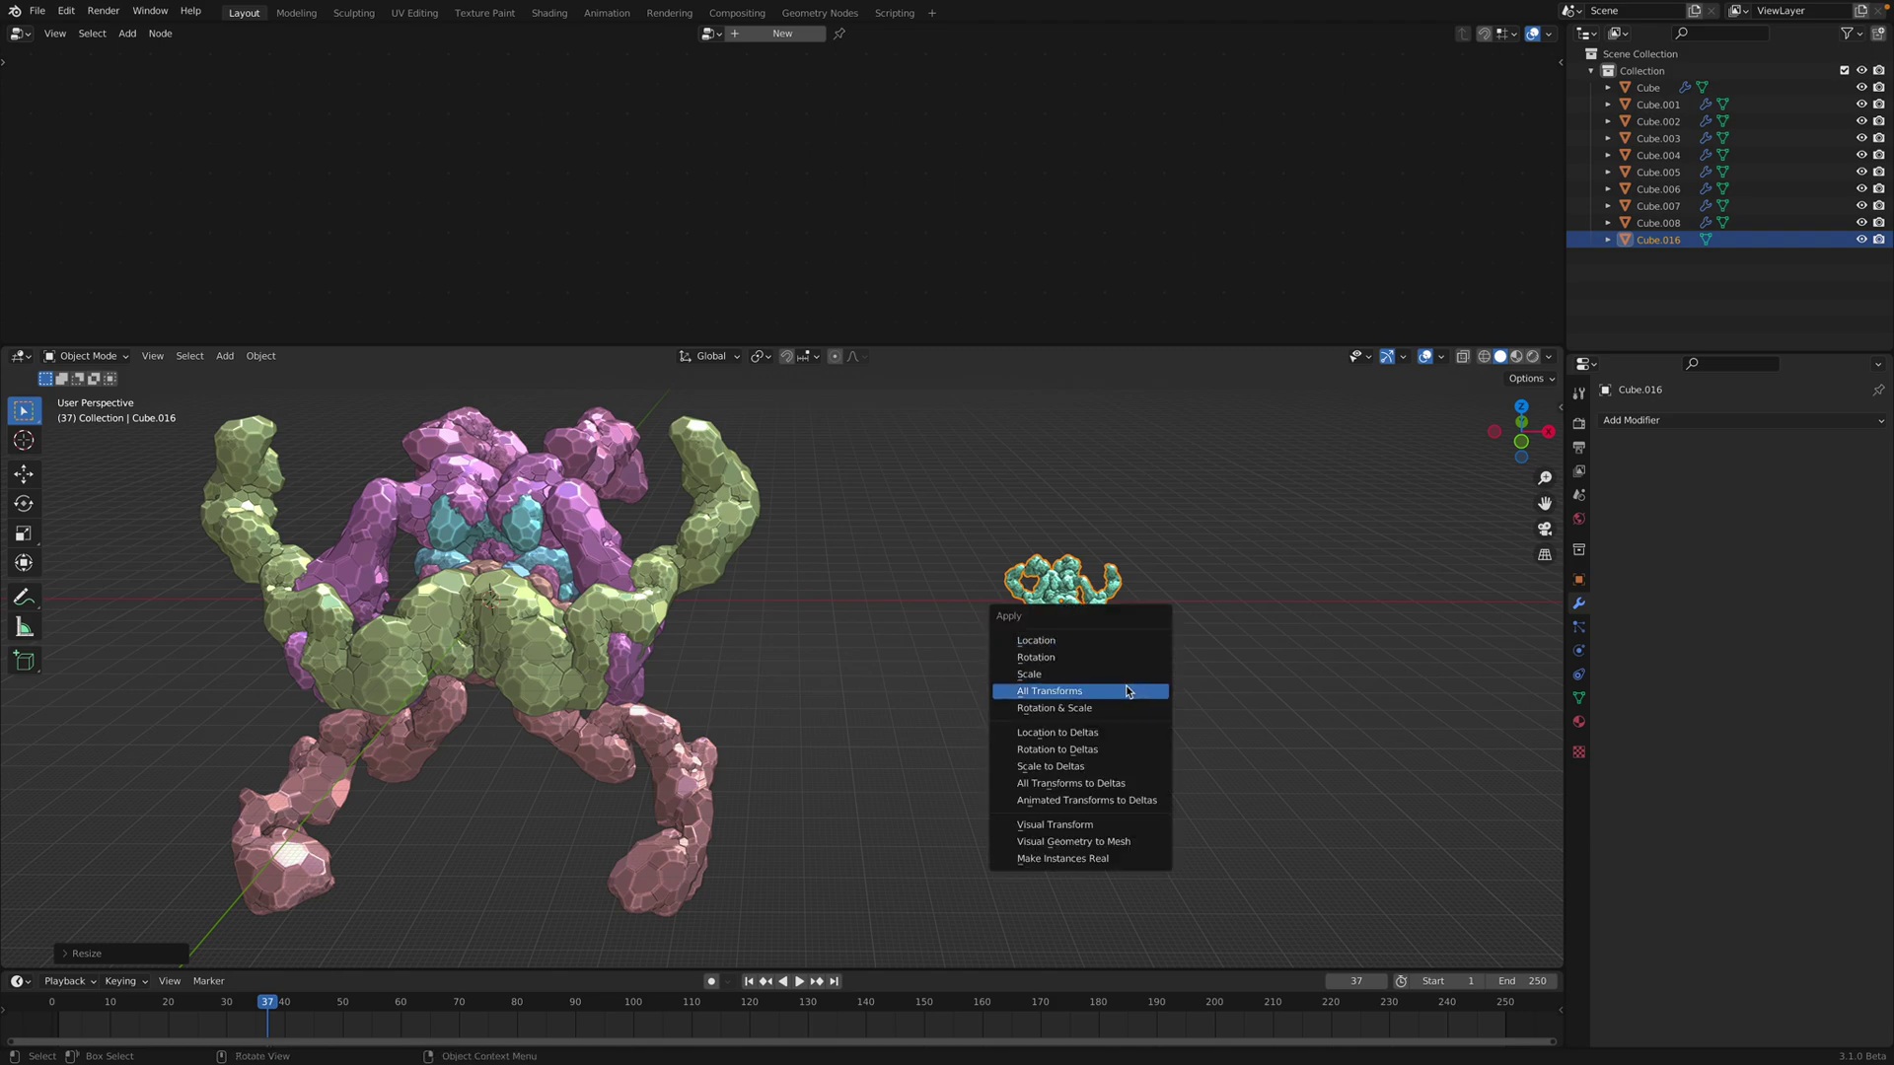
key("a")
Step: Display the joined mesh's transform values and dimensions in the viewport sidebar
middle_click_drag(1096, 591, 917, 646, "shift")
key("z")
left_click(1019, 600)
key("shift+z")
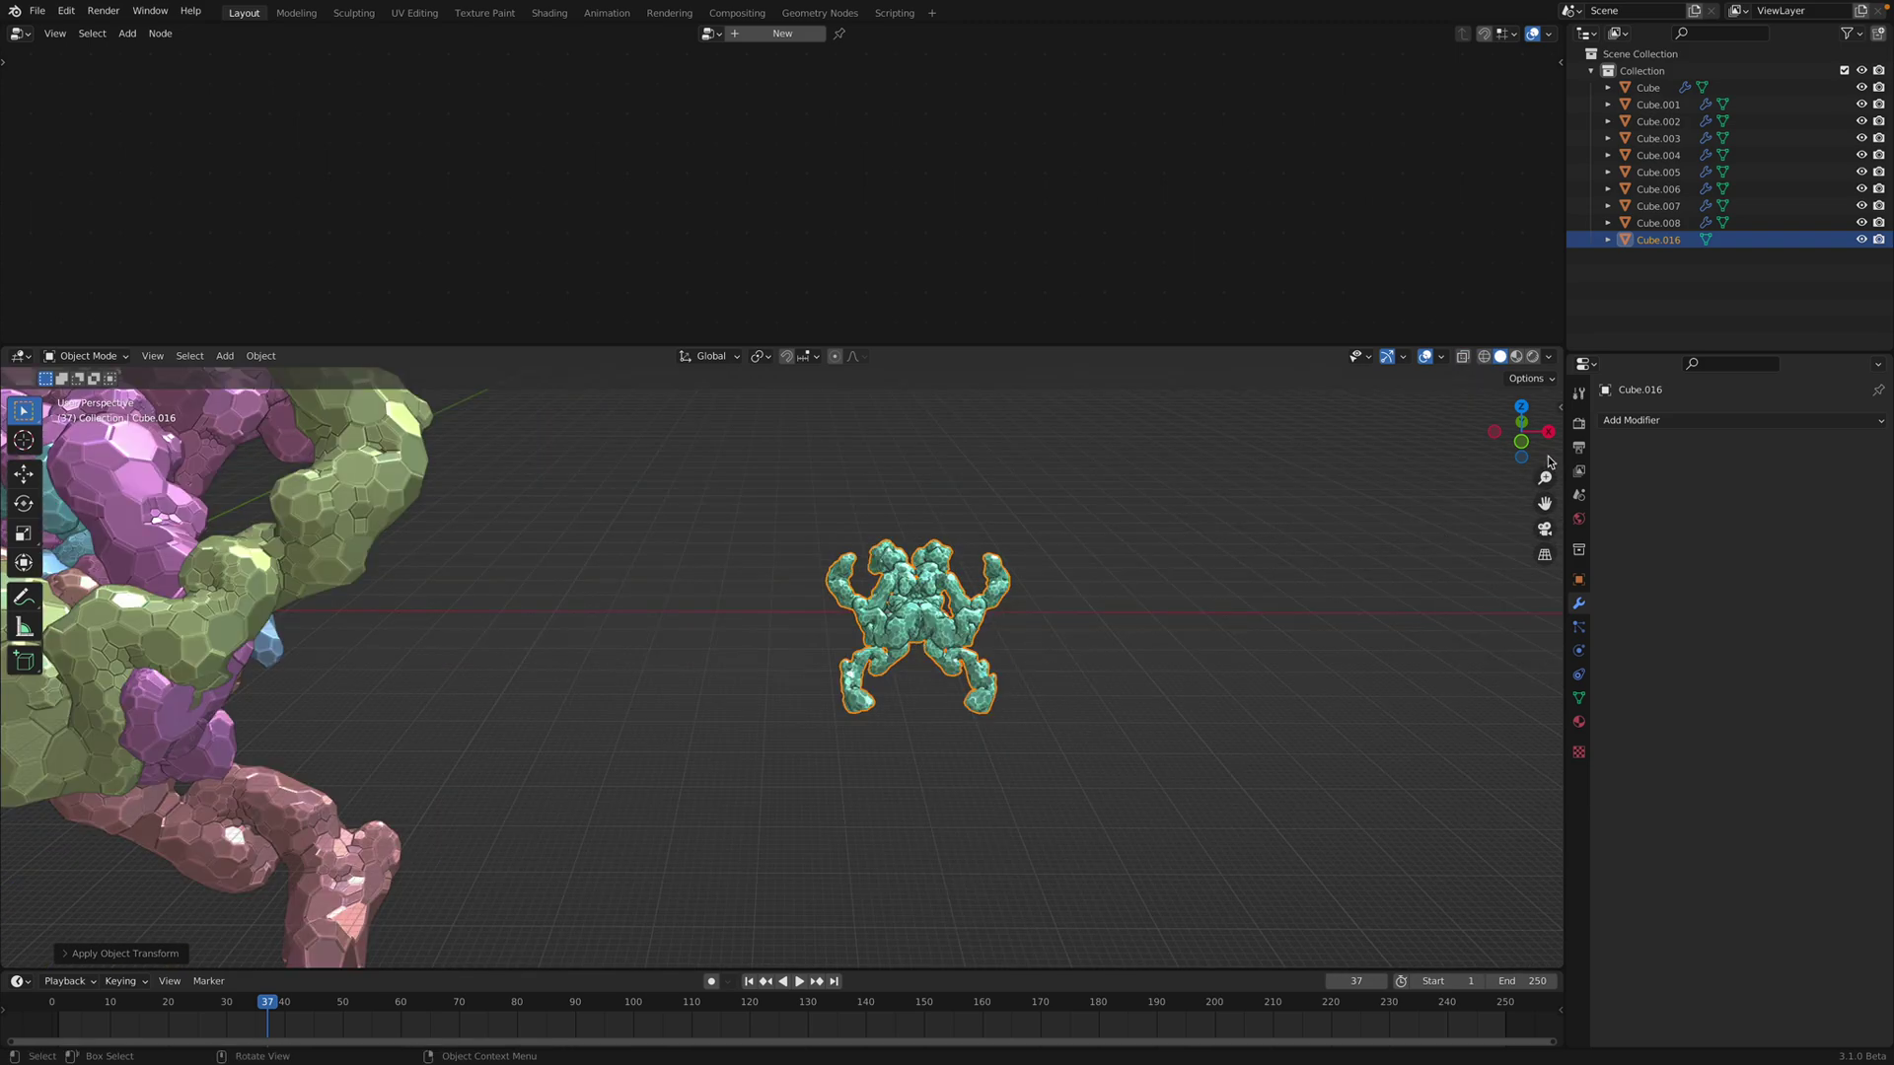
left_click(1559, 407)
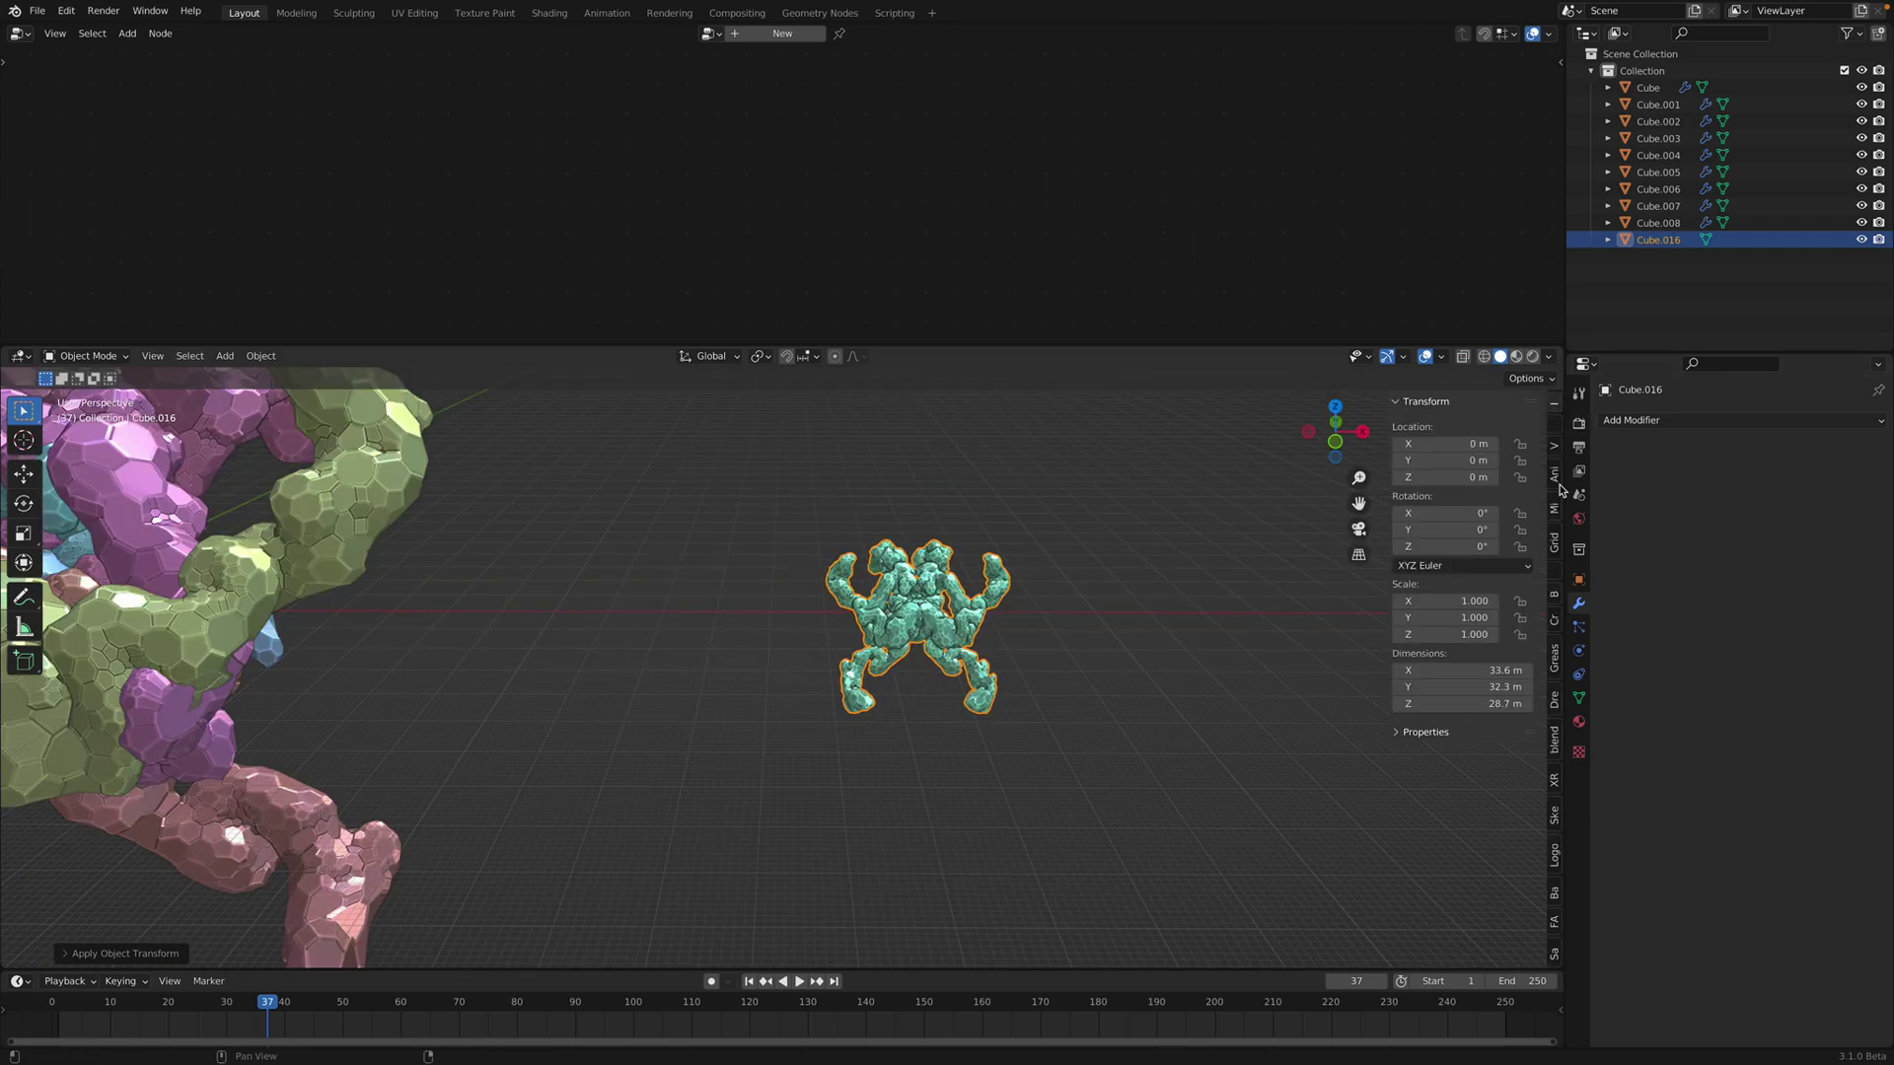
Step: Scale the joined mesh down further to about 0.7, about 23.4 m wide, and apply all transforms
key("s")
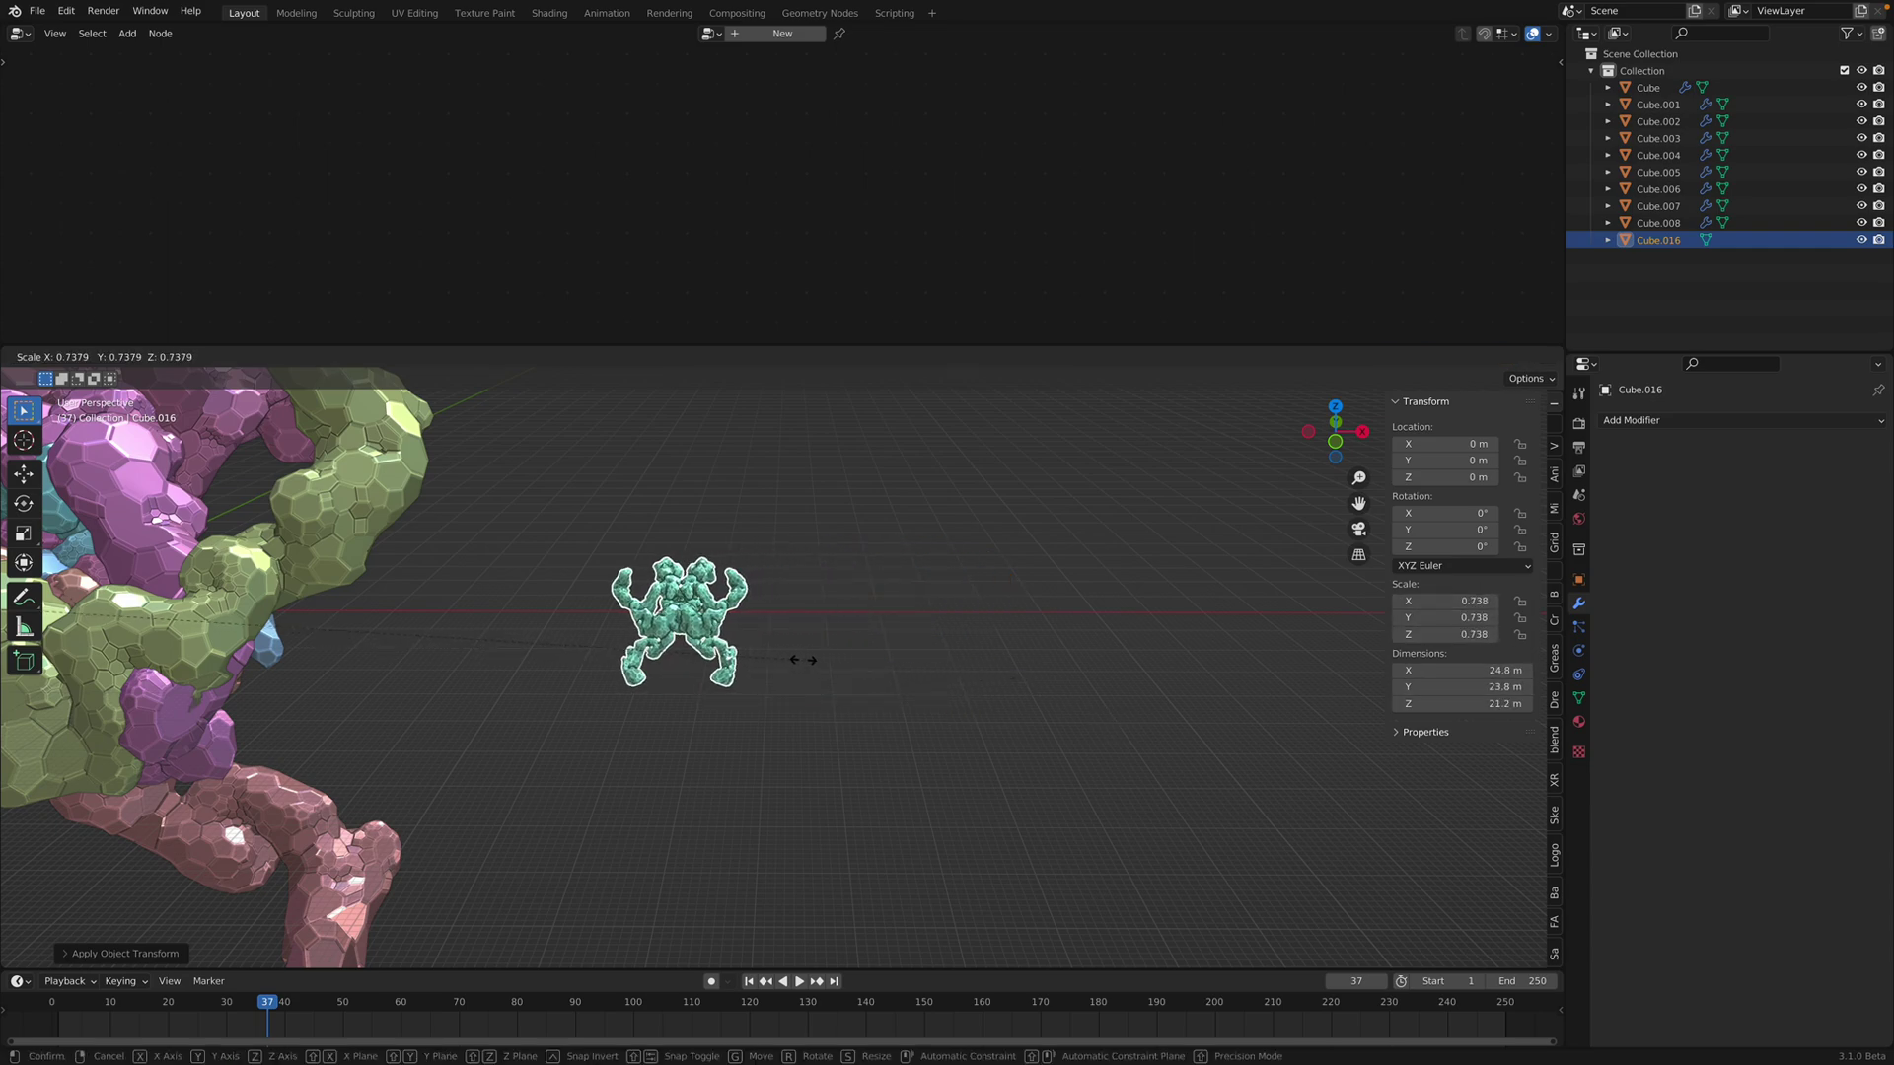
left_click(833, 667)
key("s")
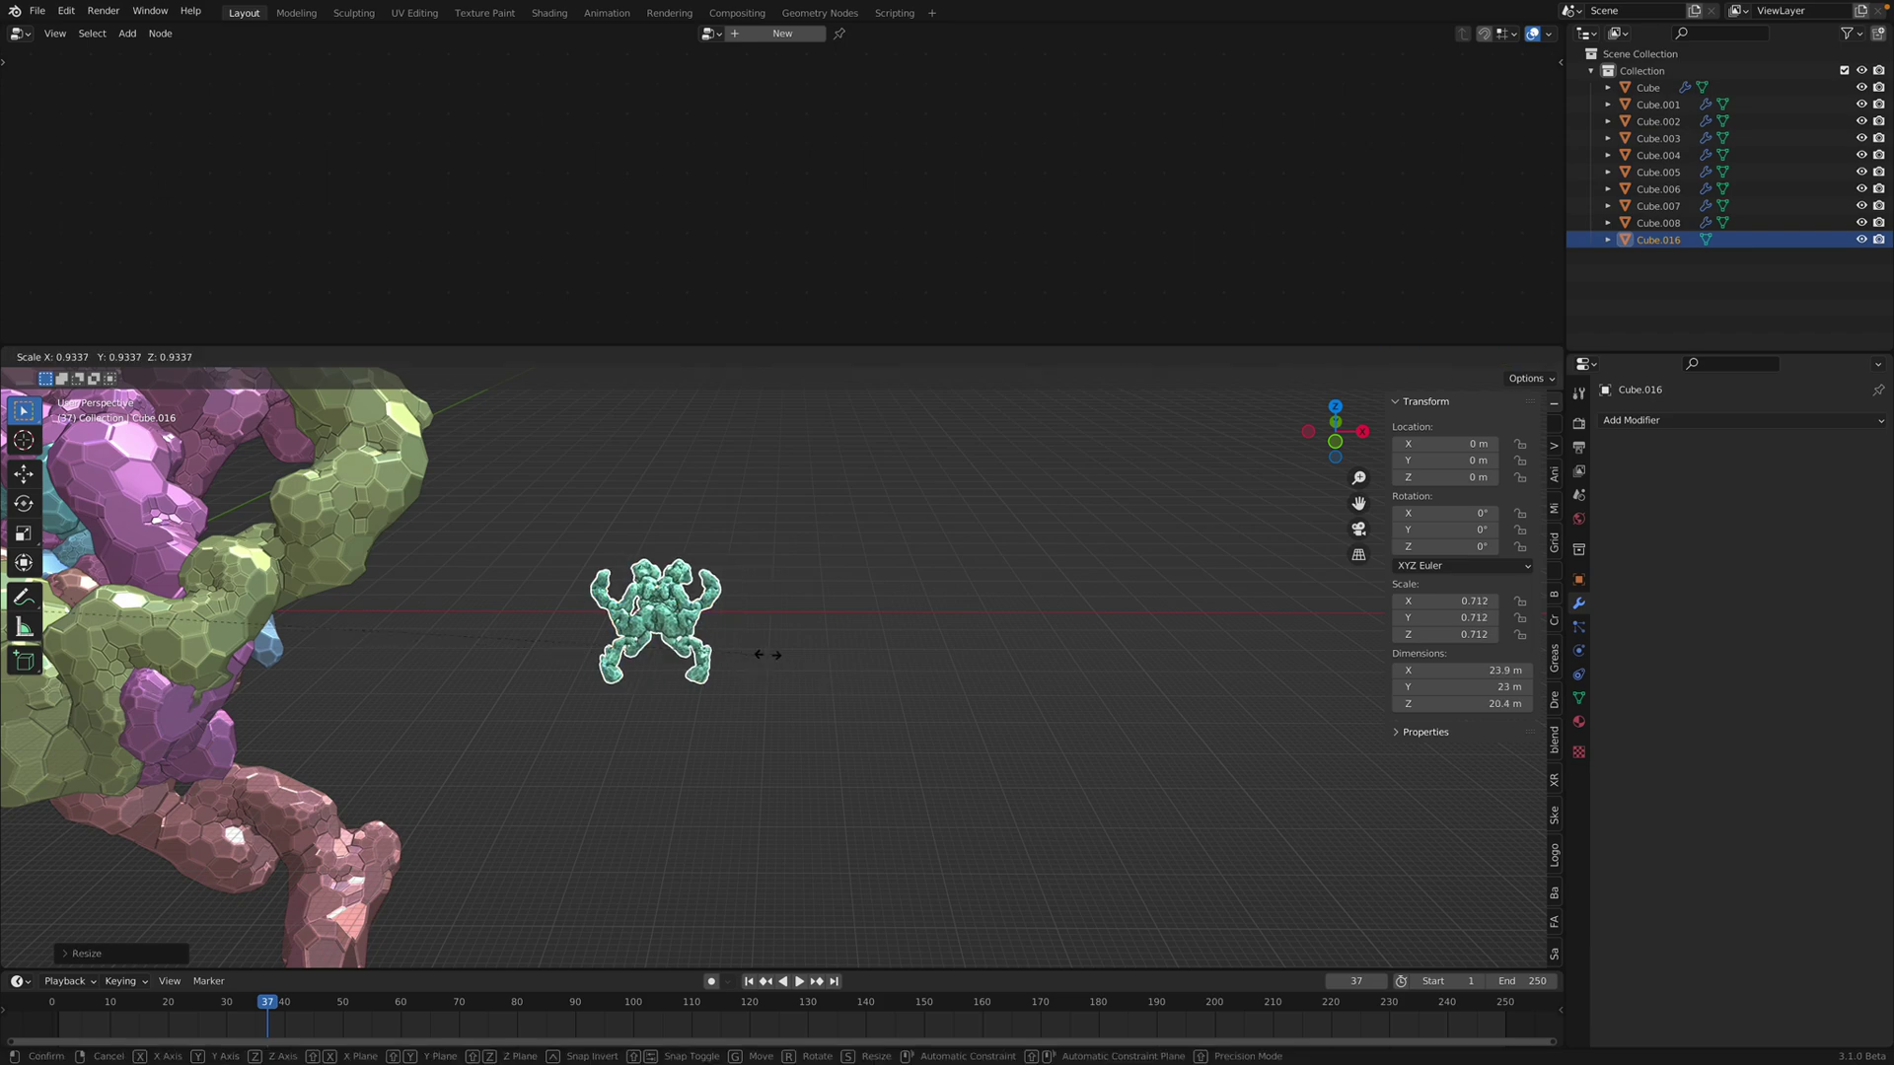
left_click(756, 655)
key("ctrl+a")
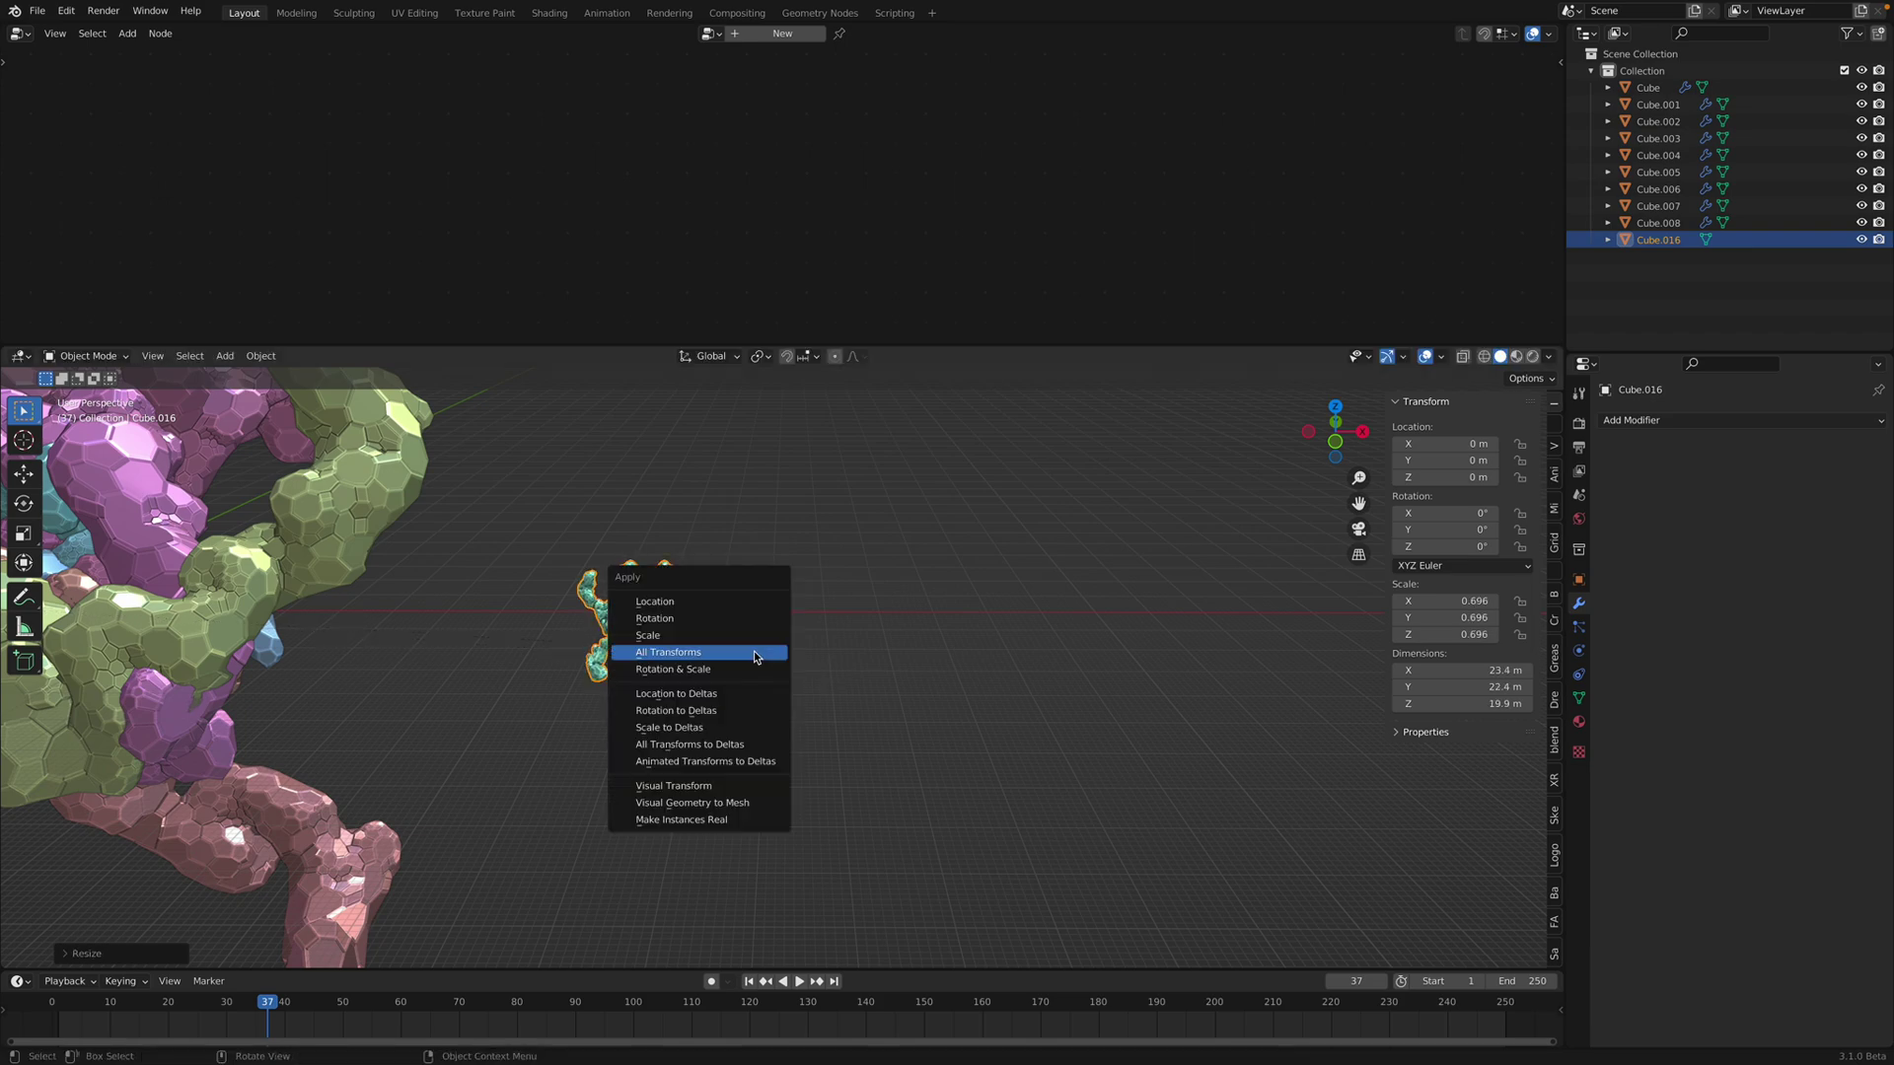
key("Return")
middle_click_drag(841, 659, 1048, 676, "shift")
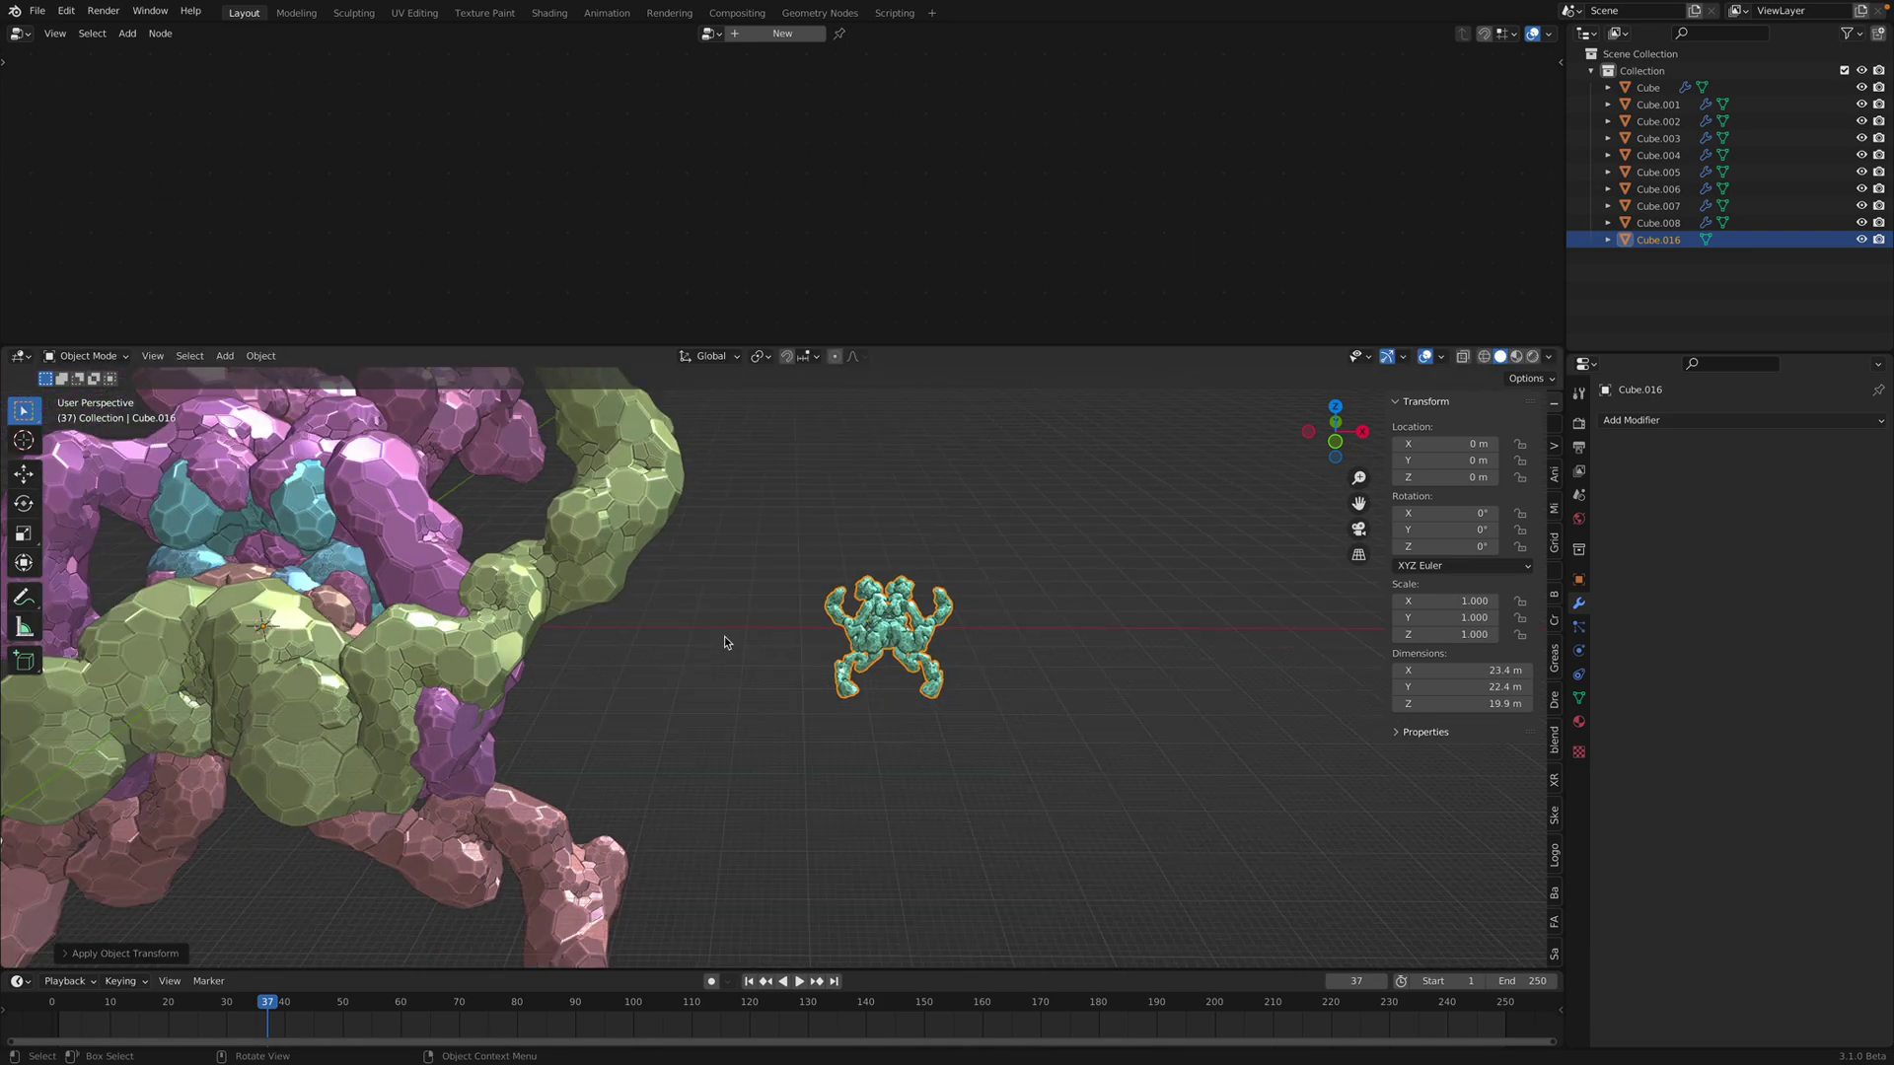
scroll(724, 642, "down", 4)
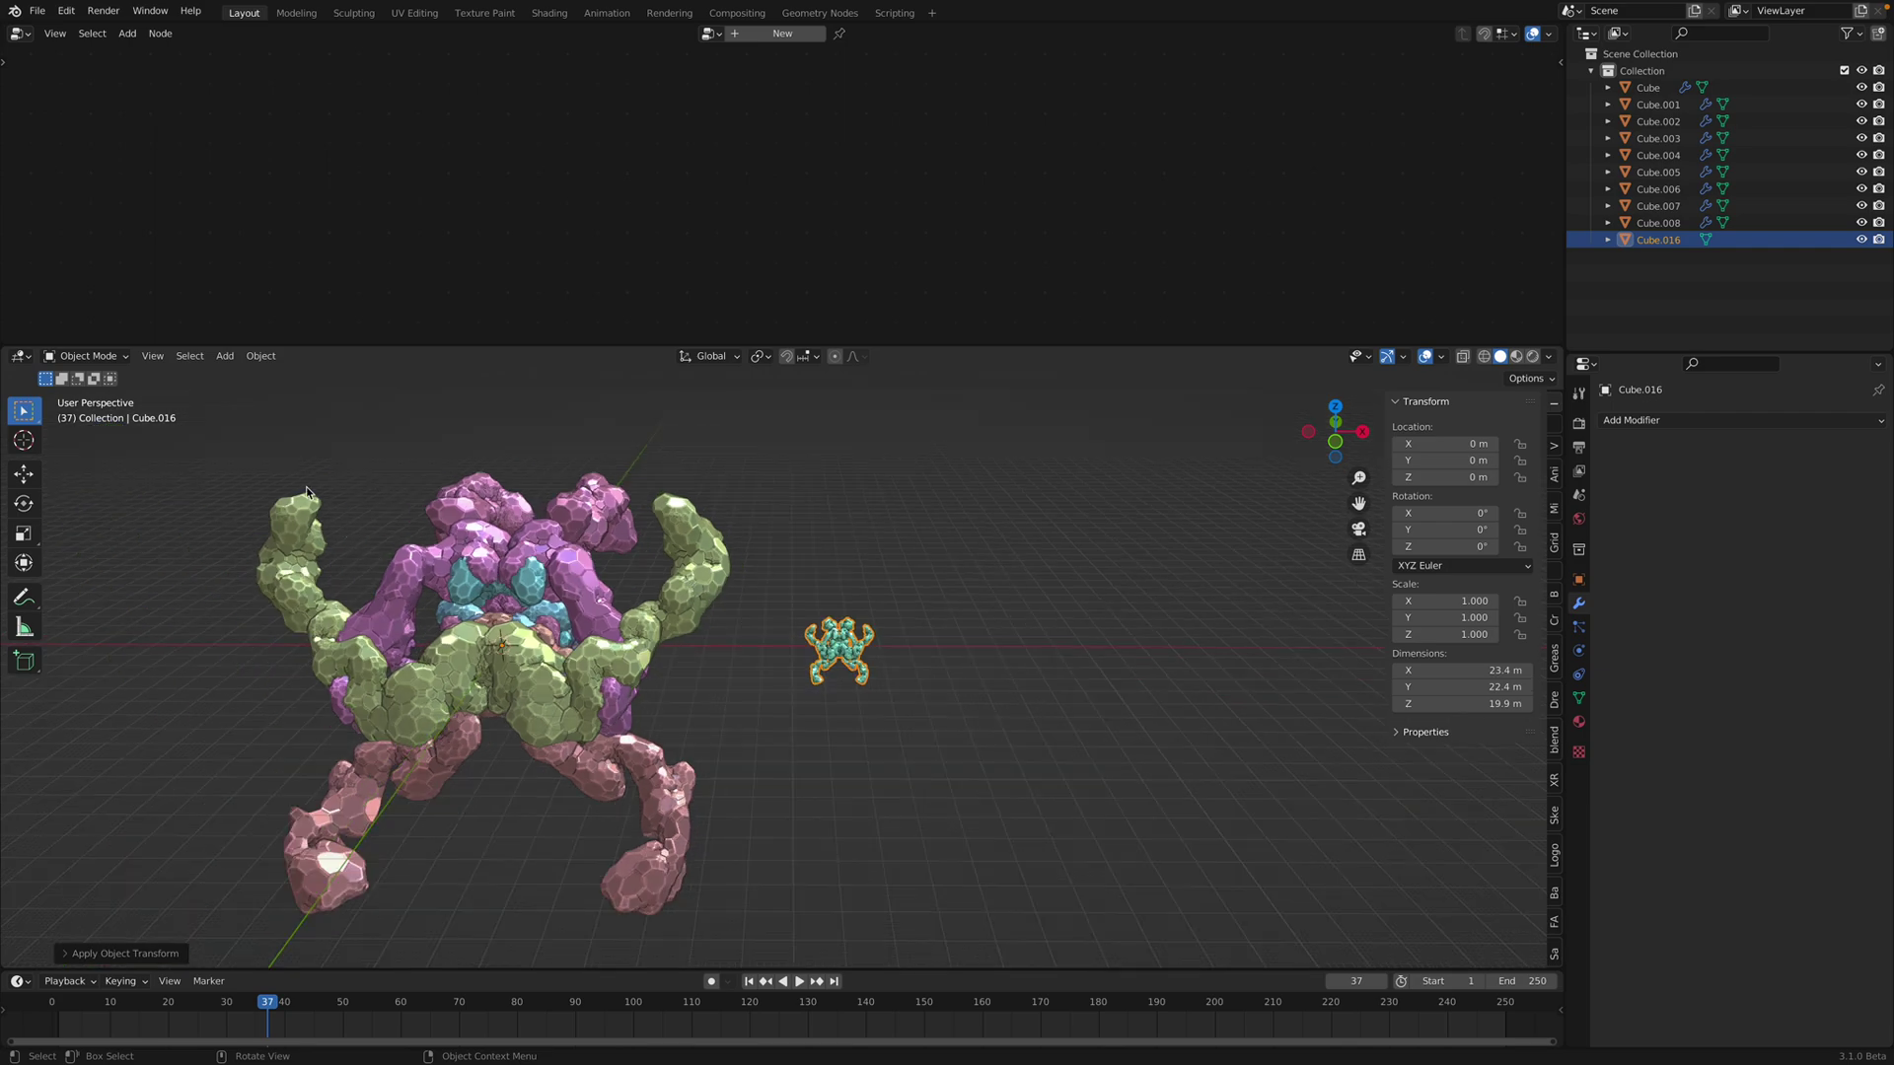
left_click_drag(306, 490, 710, 831)
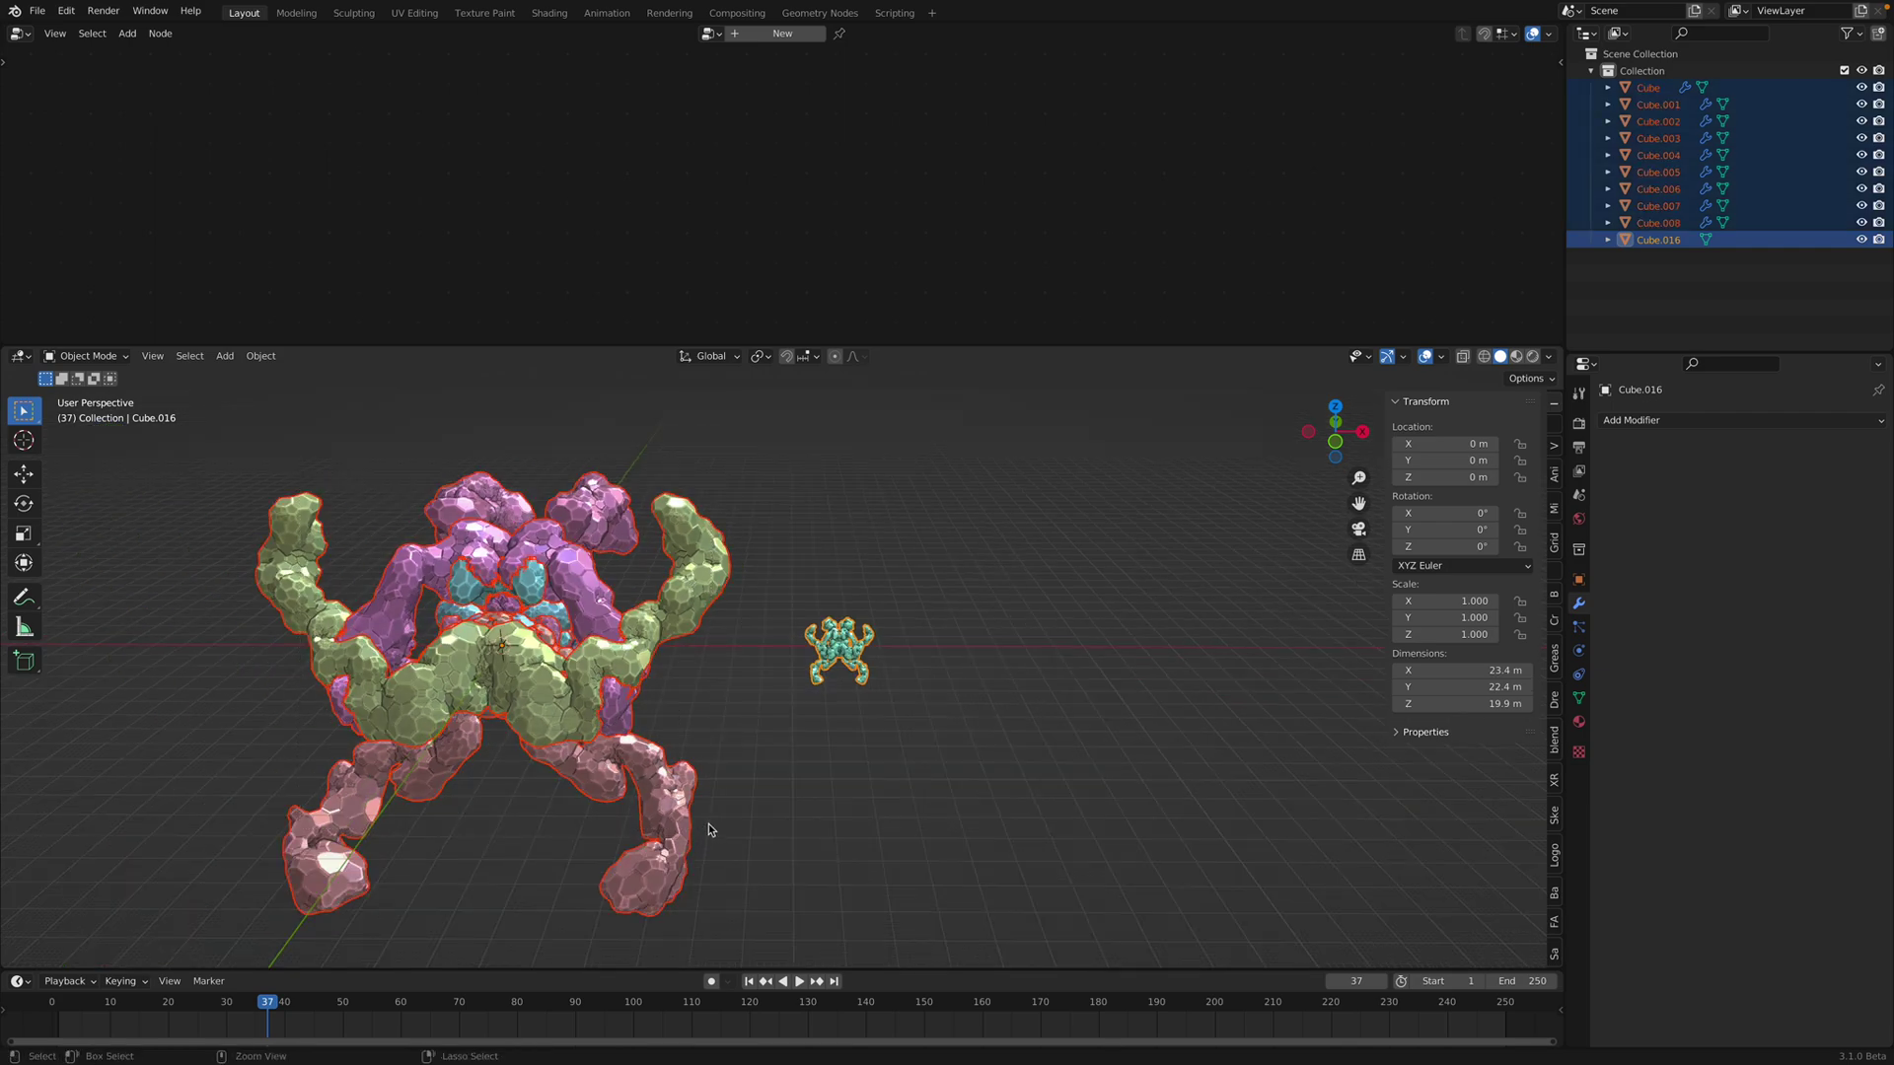
key("h")
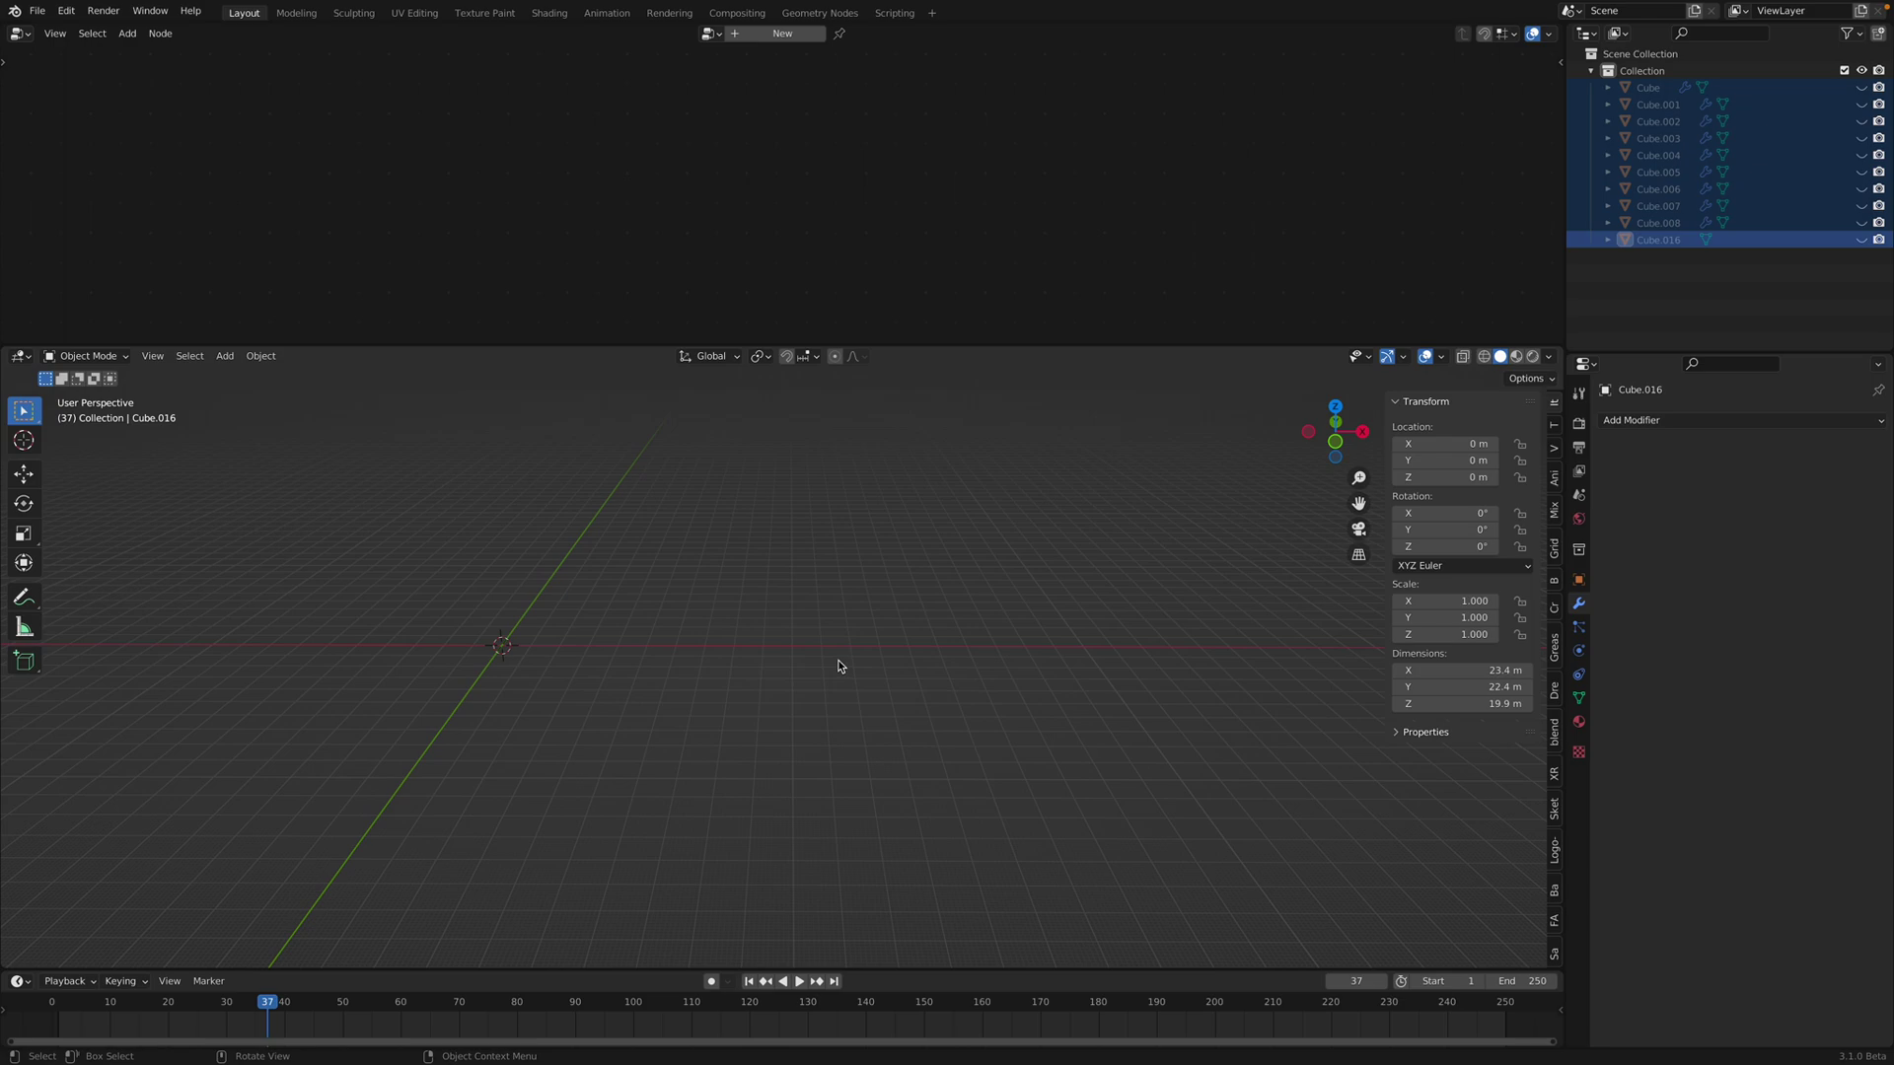
key("alt+h")
left_click(406, 477)
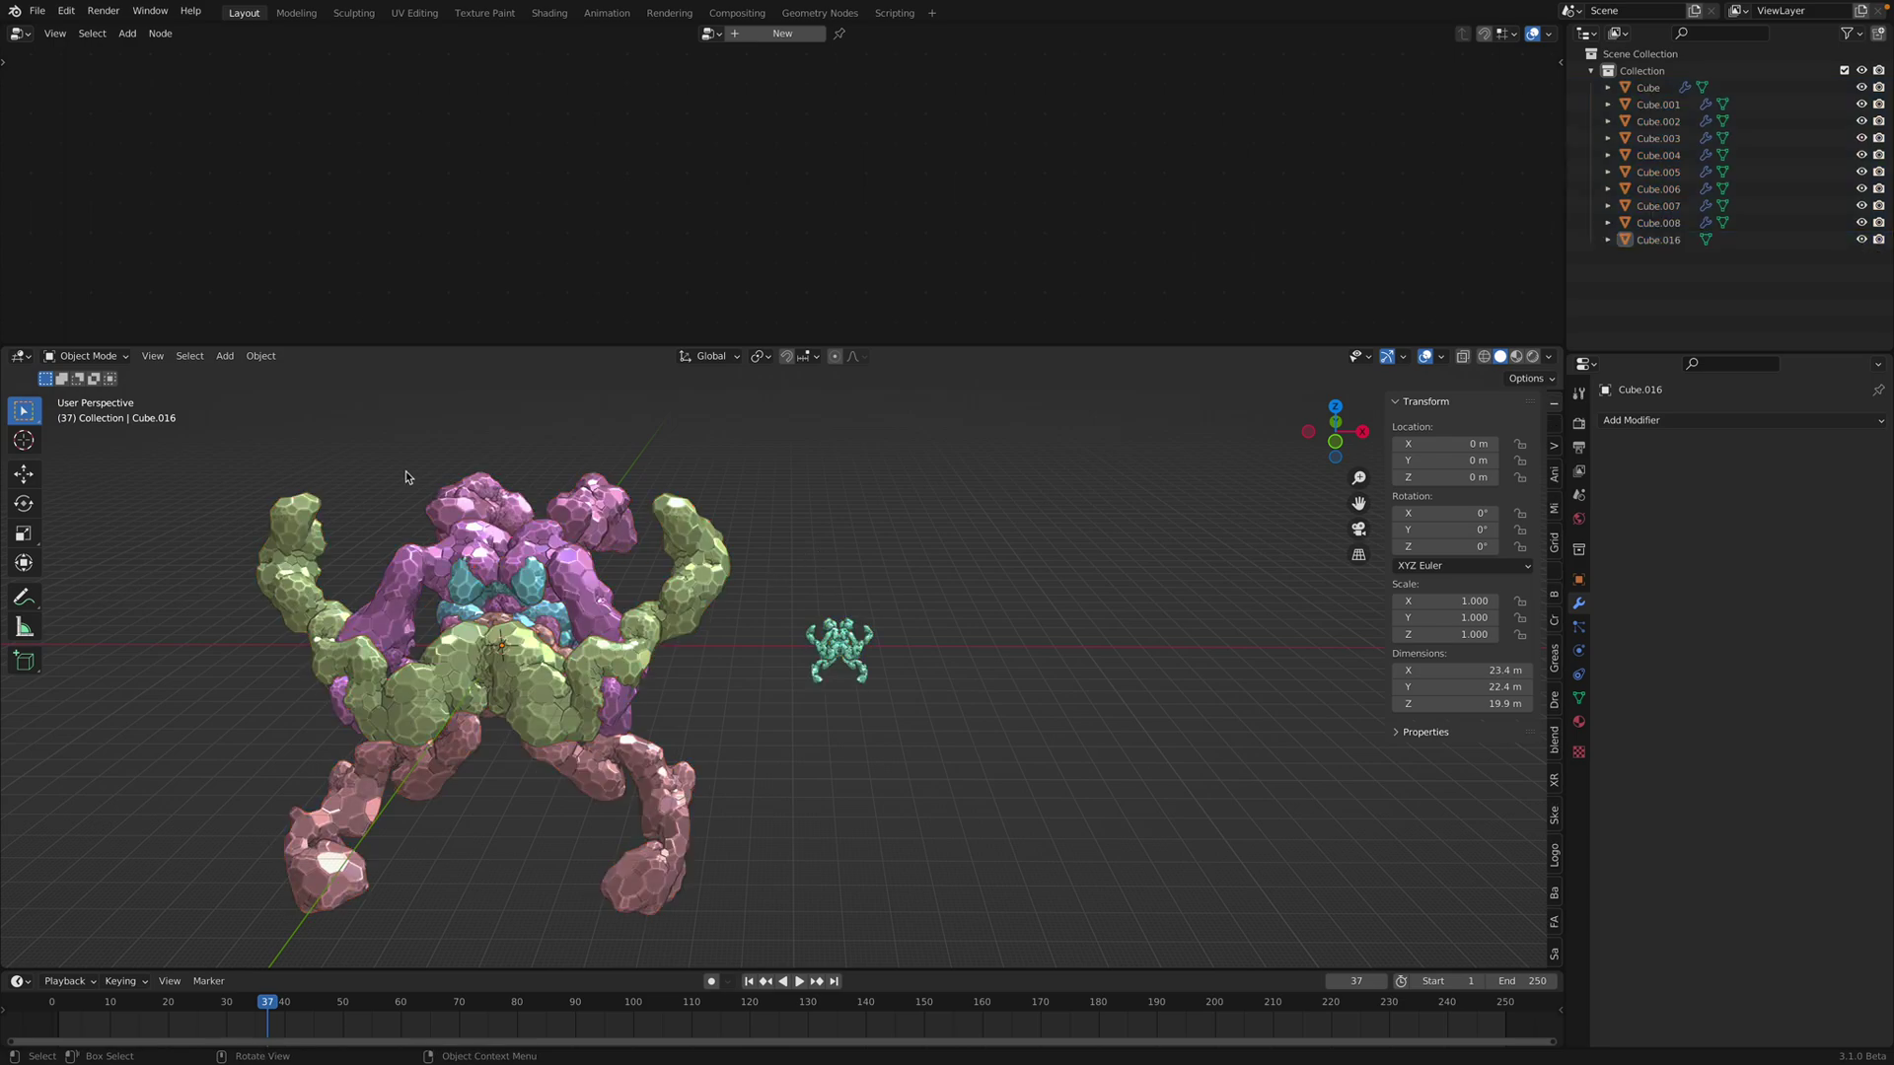
Step: Hide all the original creature meshes, keeping only the joined mesh Cube.016 displayed
left_click_drag(300, 455, 701, 877)
key("h")
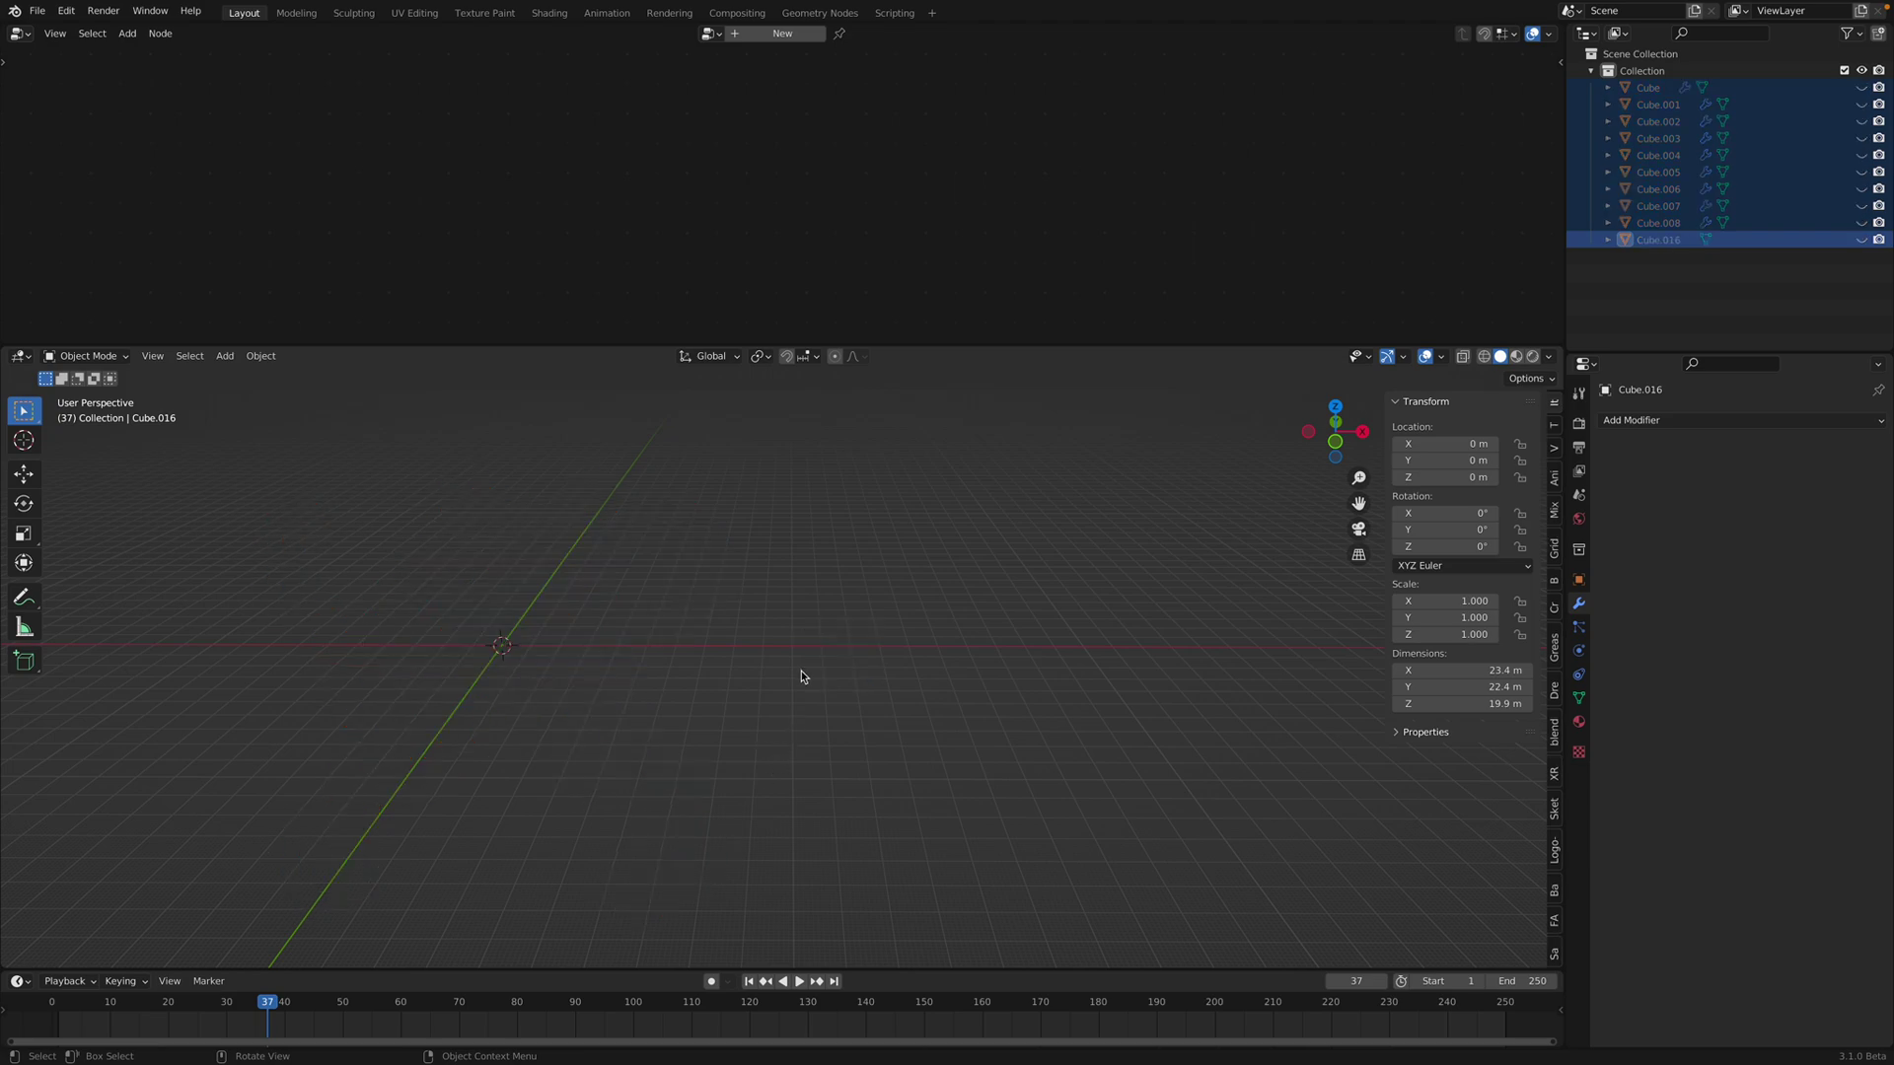
key("alt+h")
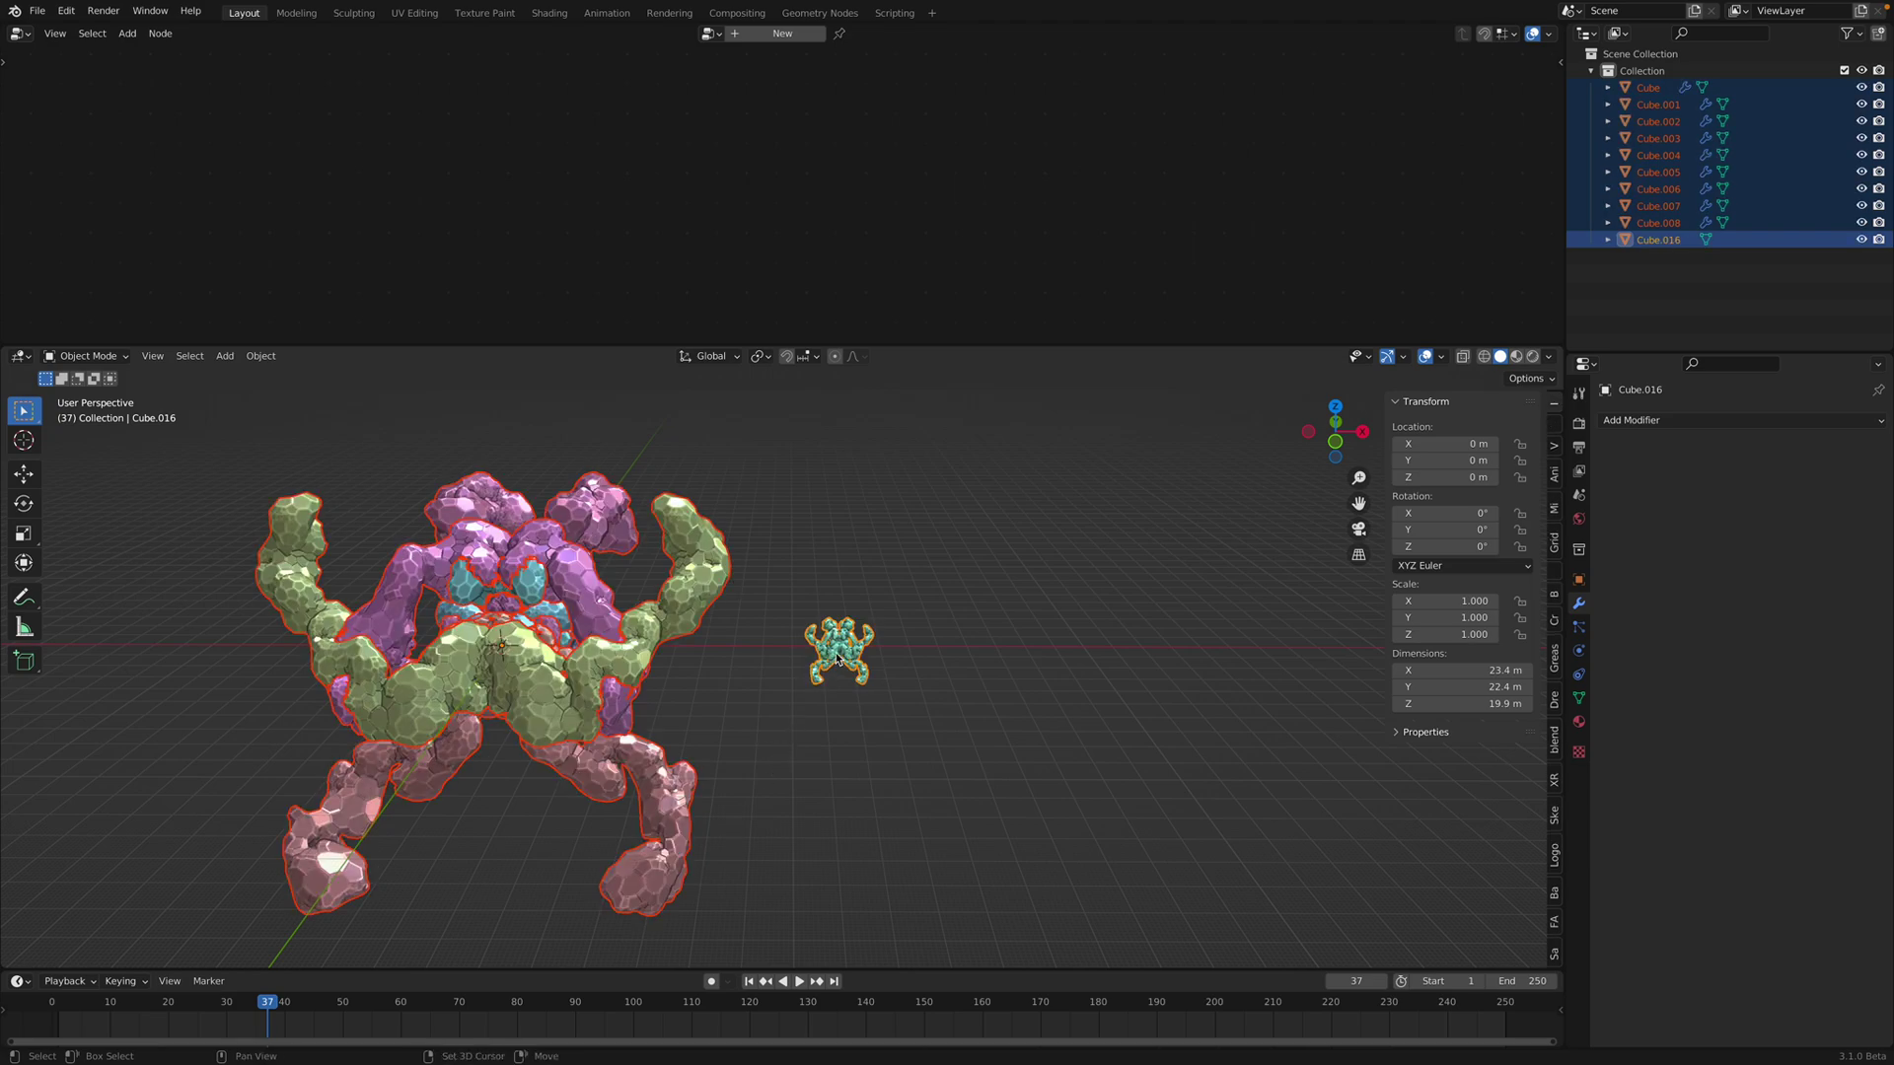
left_click(836, 659, "shift")
key("h")
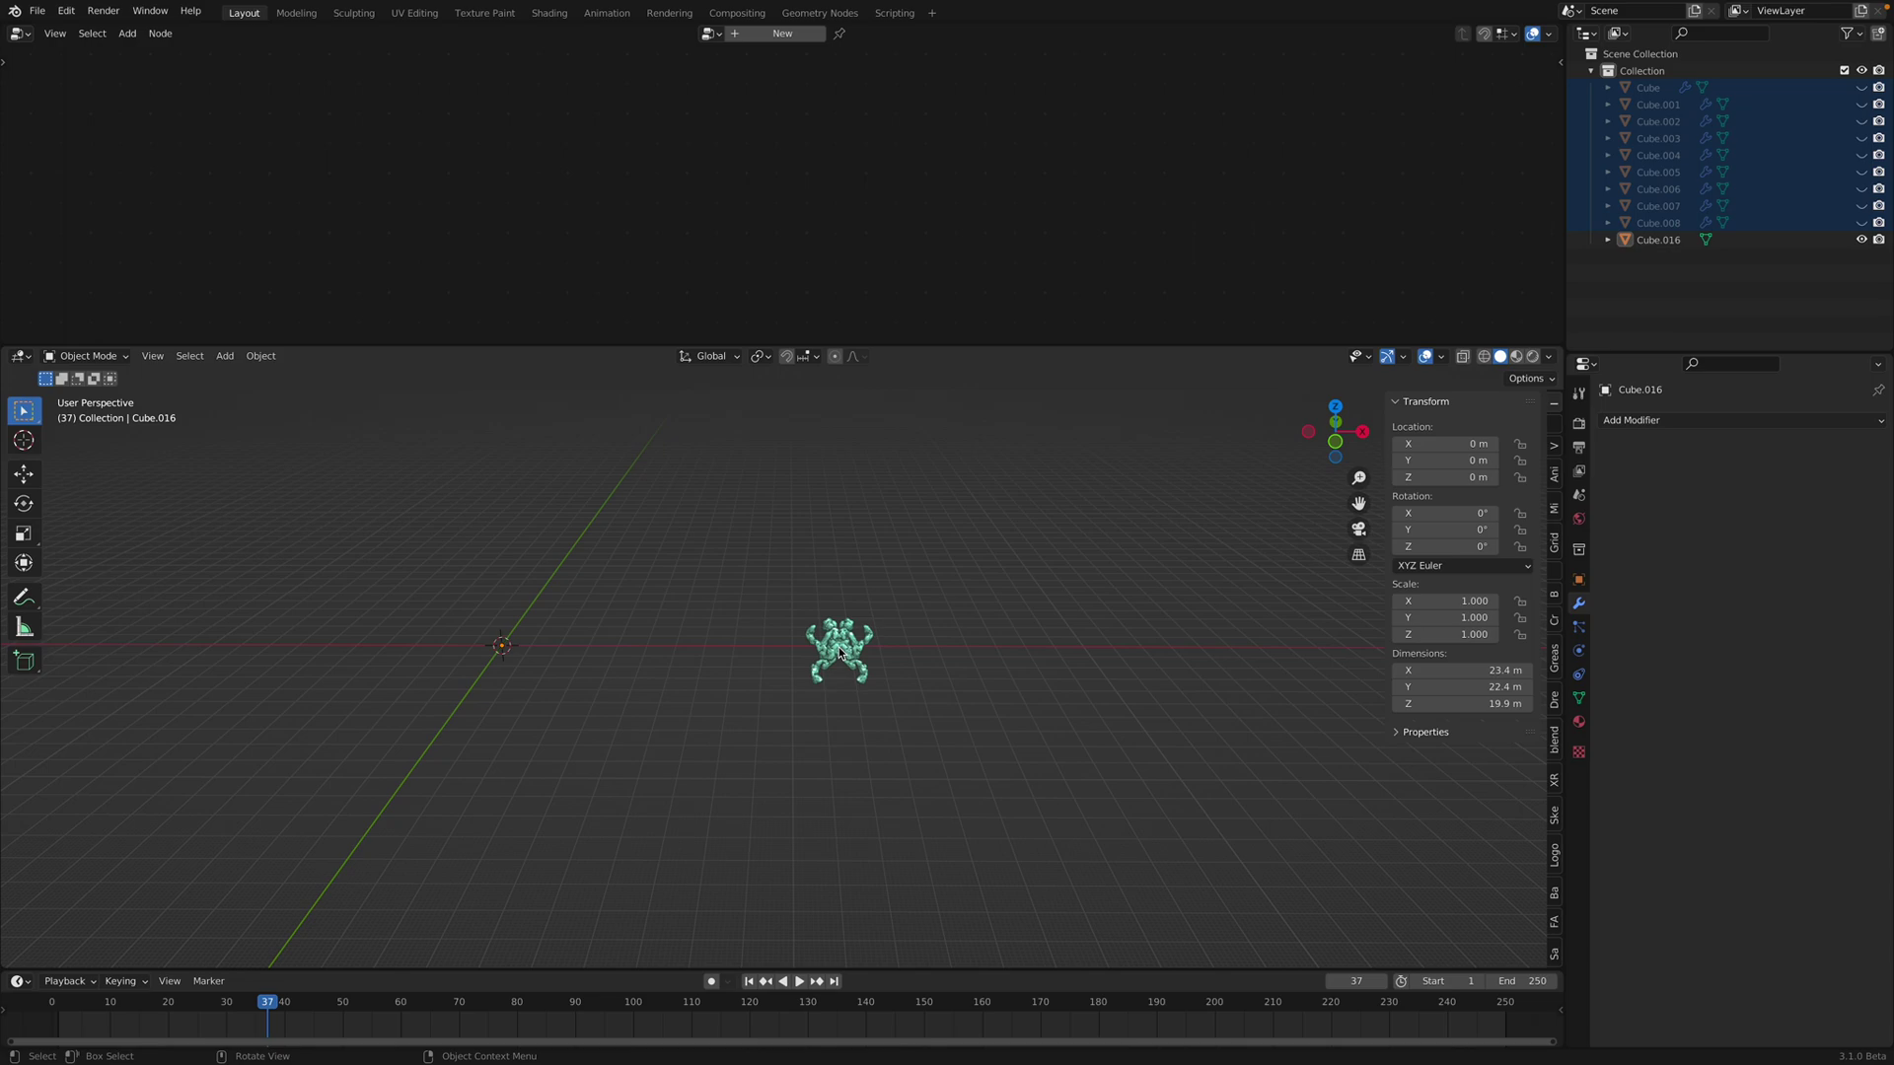
Step: Set the origin of Cube.016 to its geometry and clear its location so it sits at the world origin
left_click(868, 661)
scroll(893, 675, "up", 1)
right_click(893, 675)
mouse_move(896, 678)
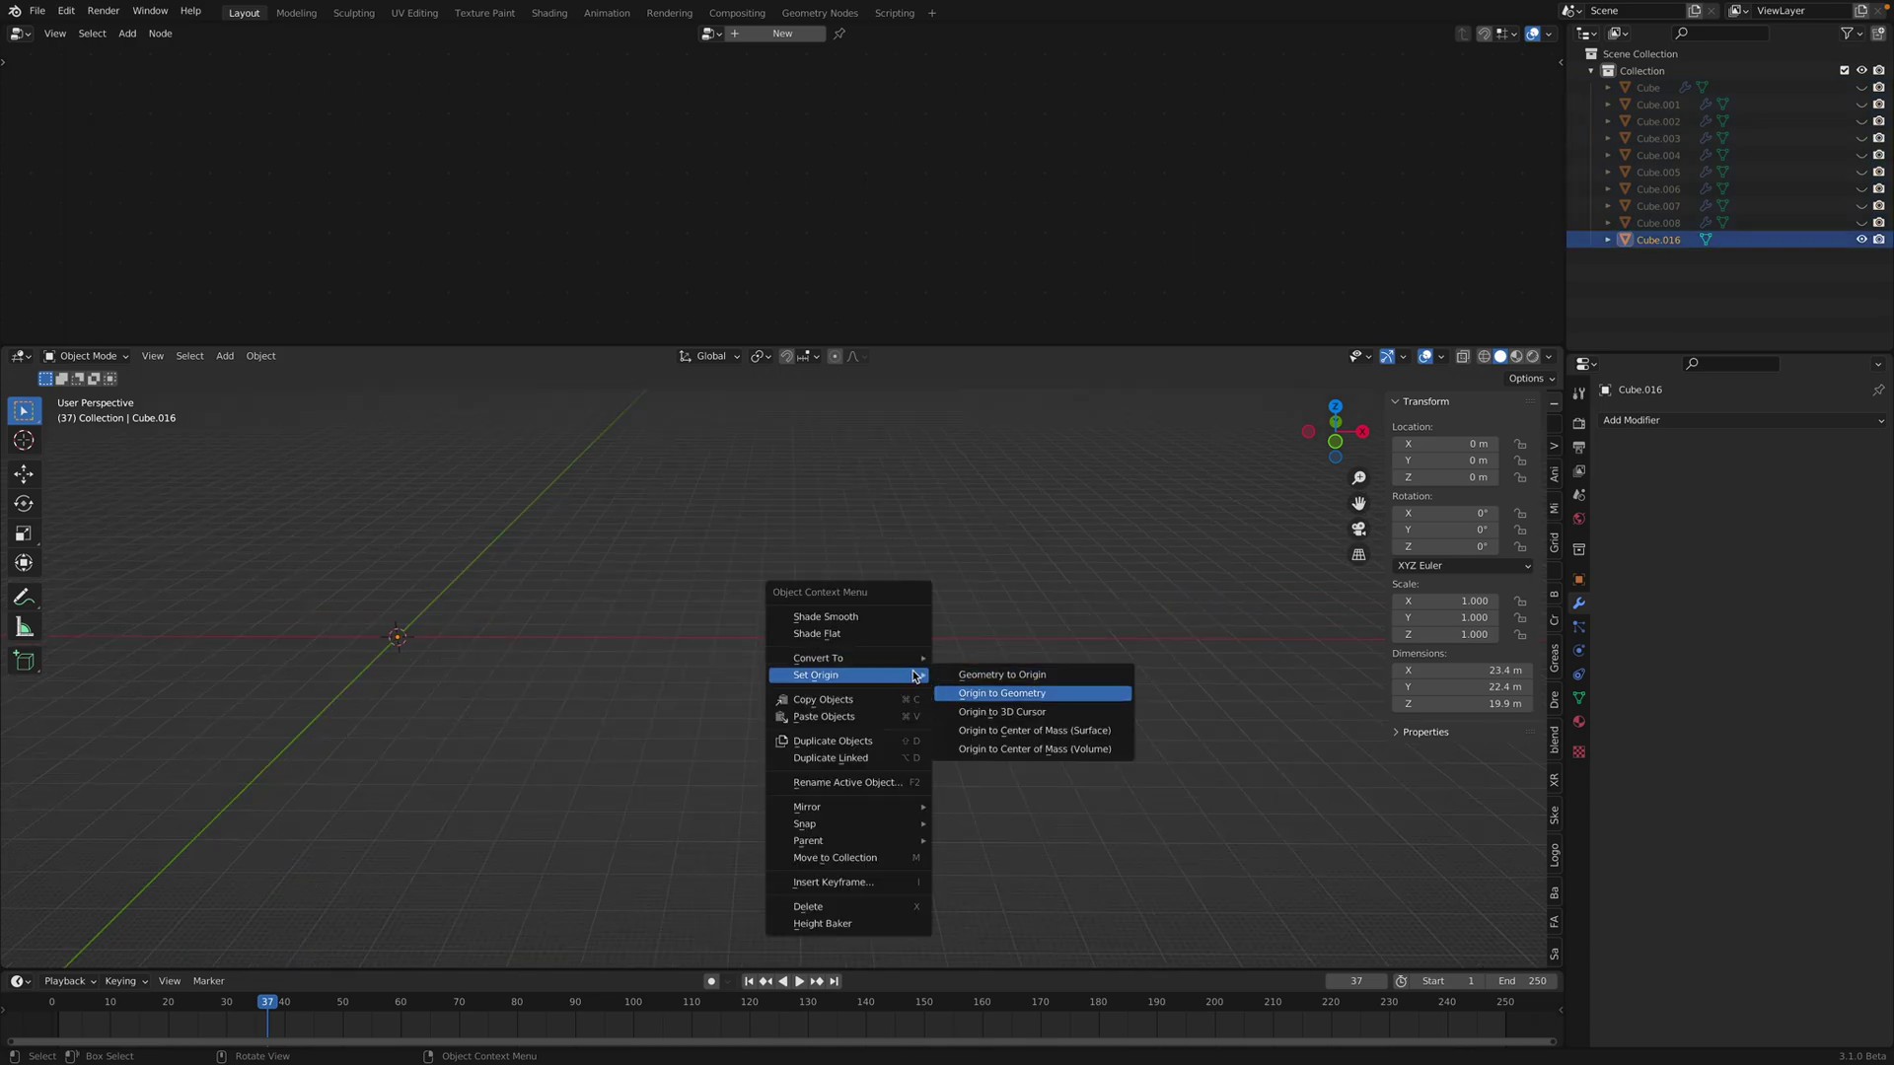
key("Return")
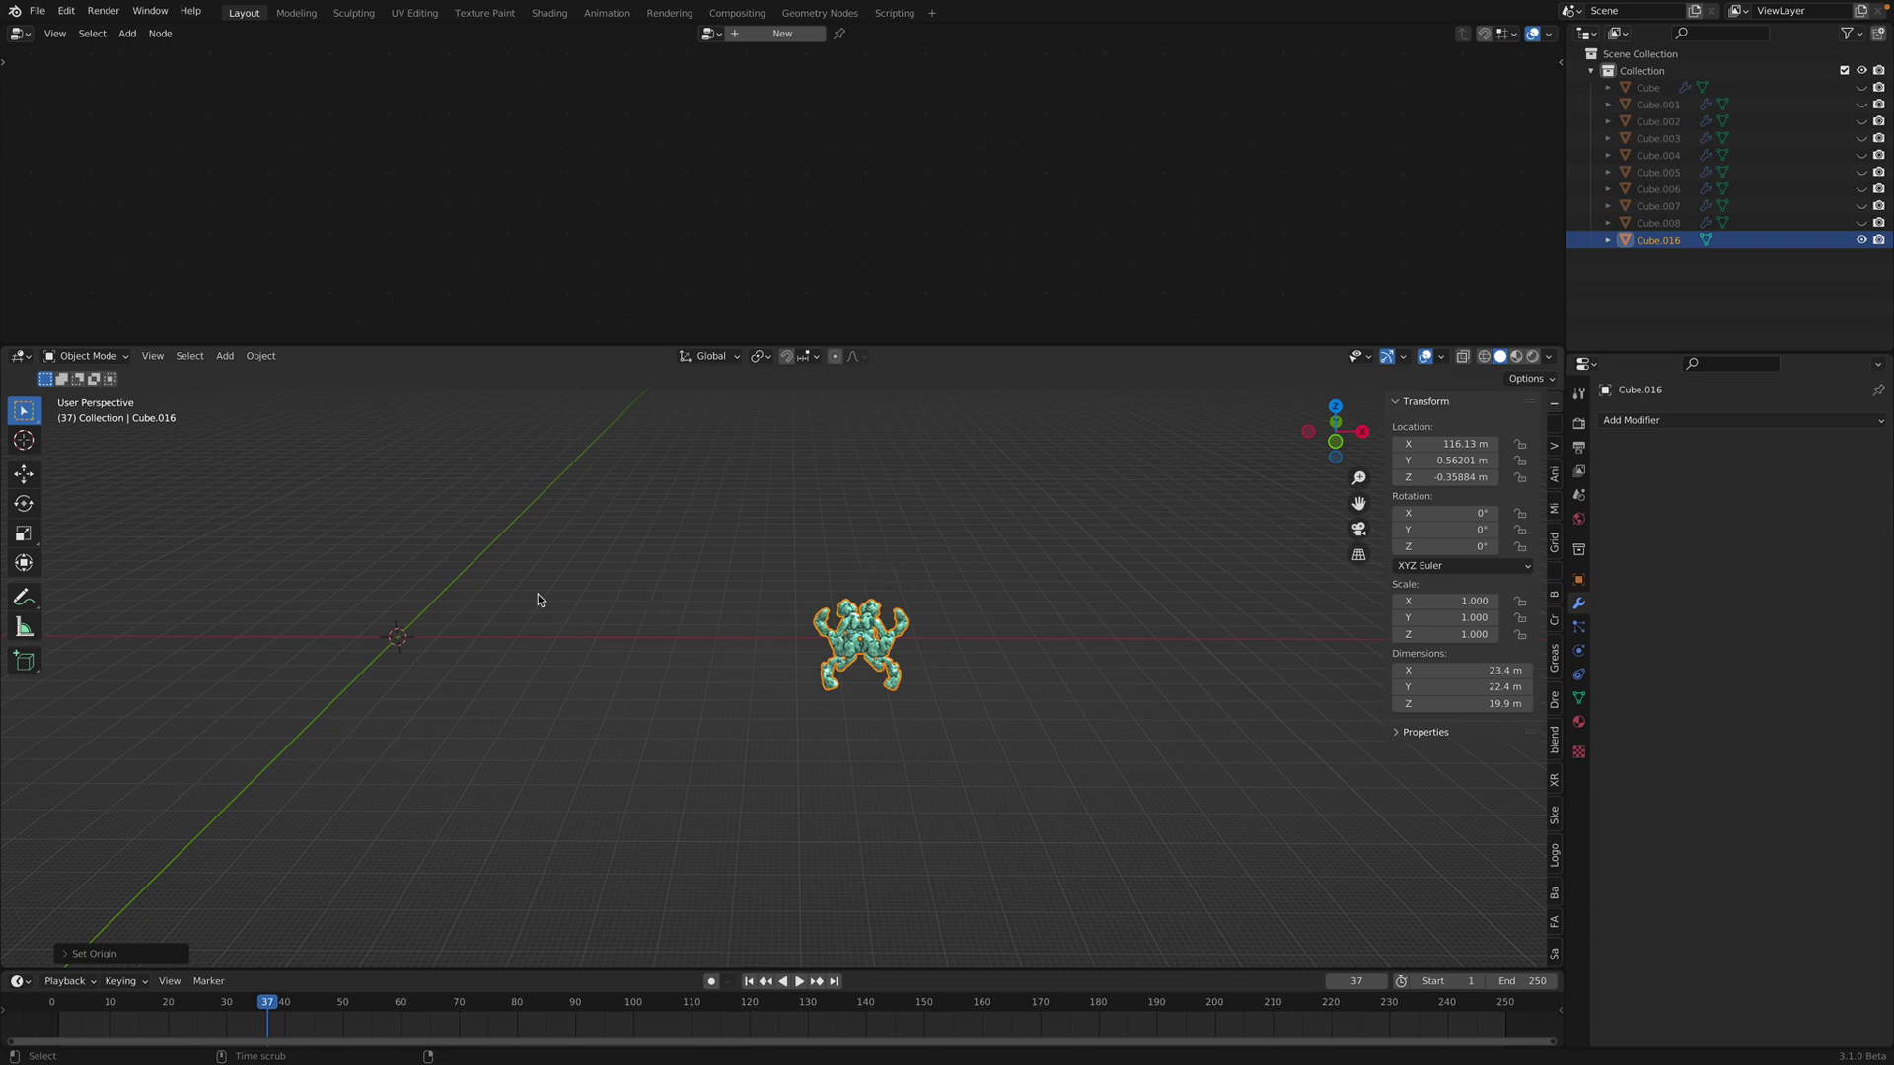
key("alt+g")
key("KP_Decimal")
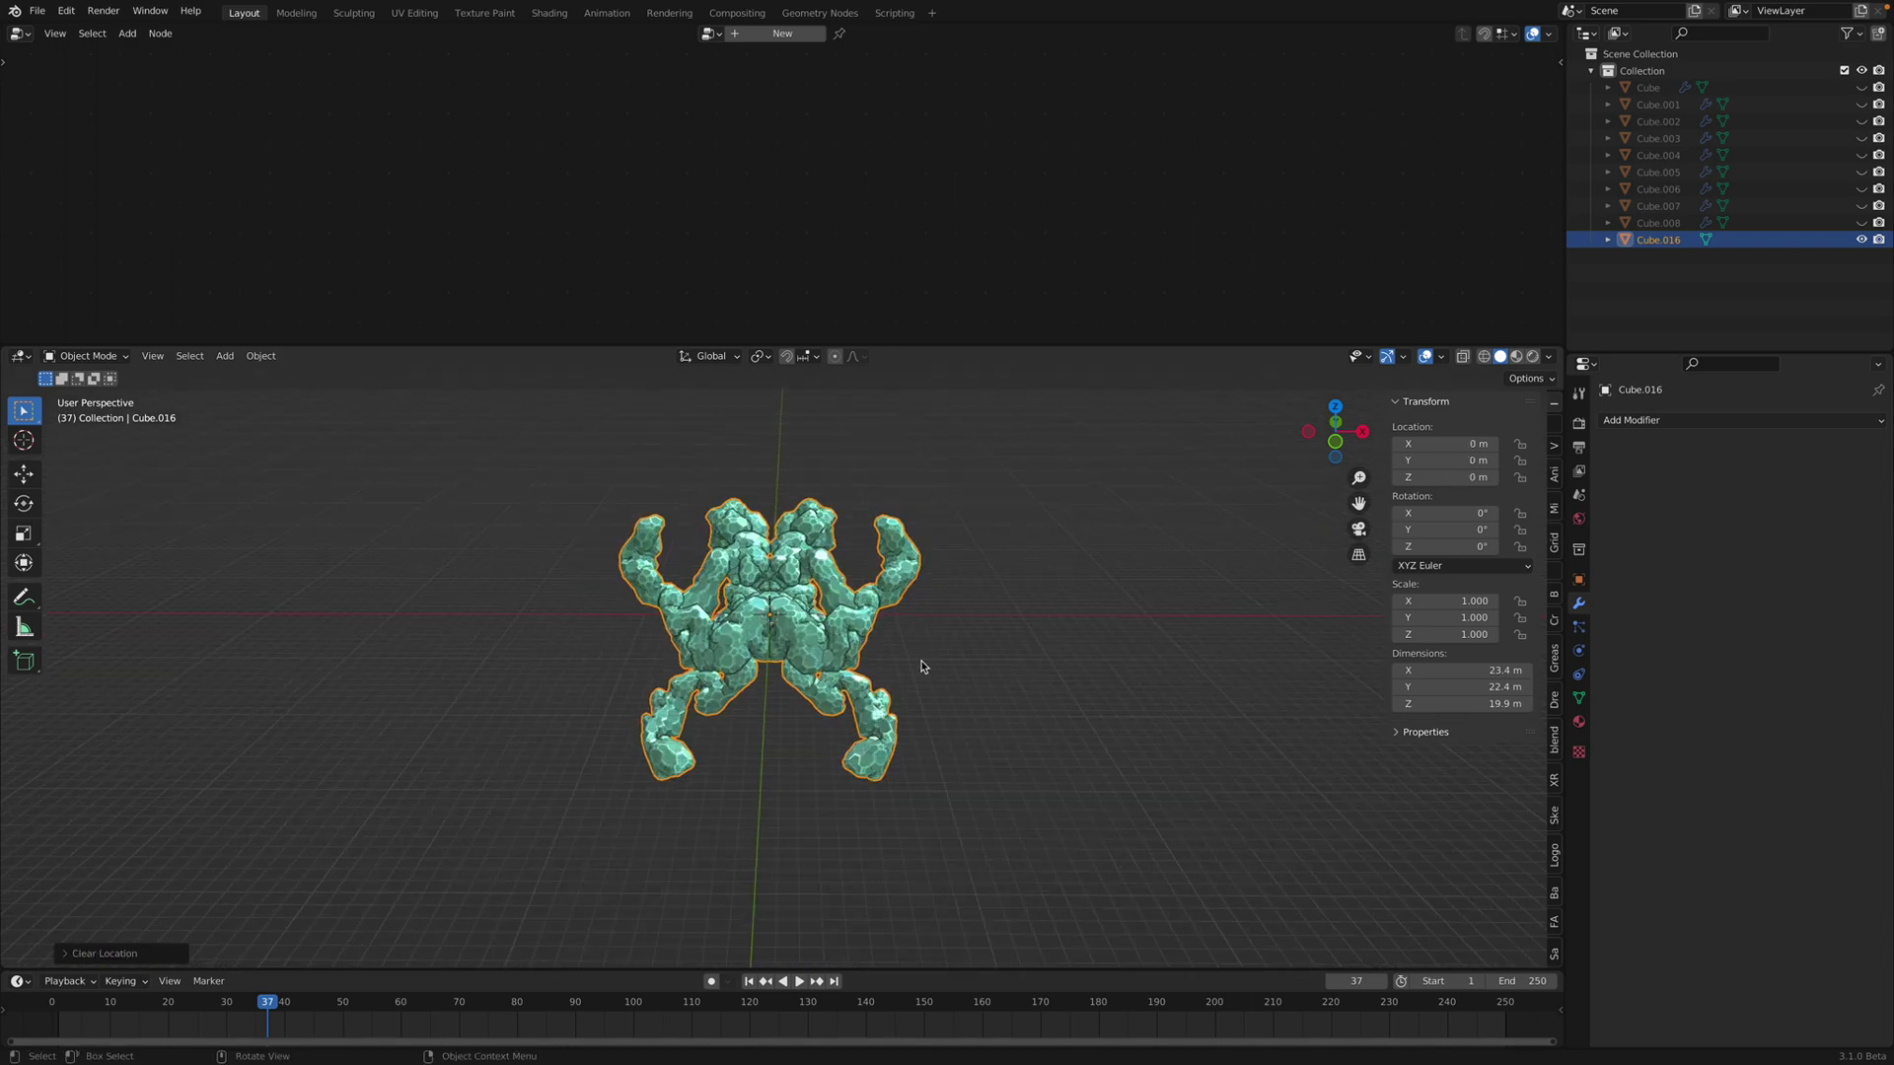
Step: Apply all transforms to the centred joined mesh and save the scene
key("ctrl+a")
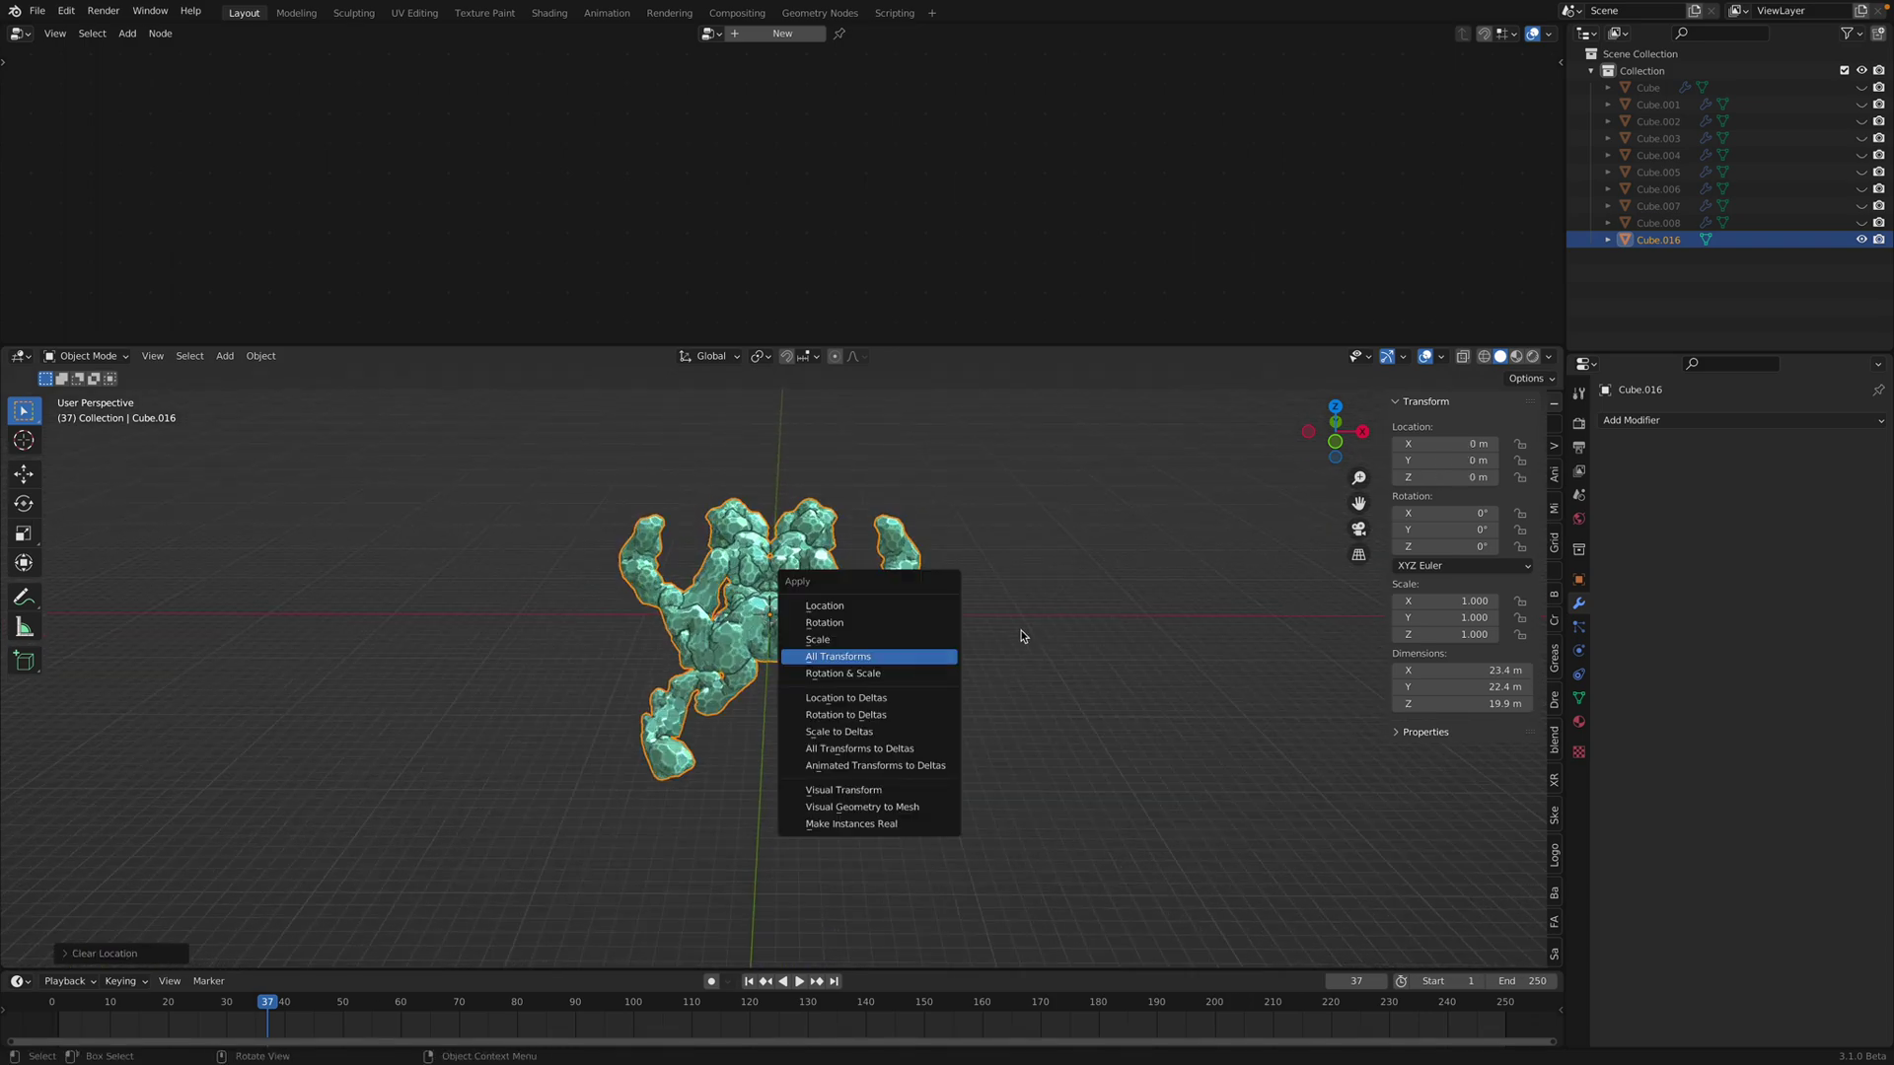
key("a")
middle_click_drag(1021, 636, 950, 604)
scroll(950, 604, "up", 1)
key("ctrl+s")
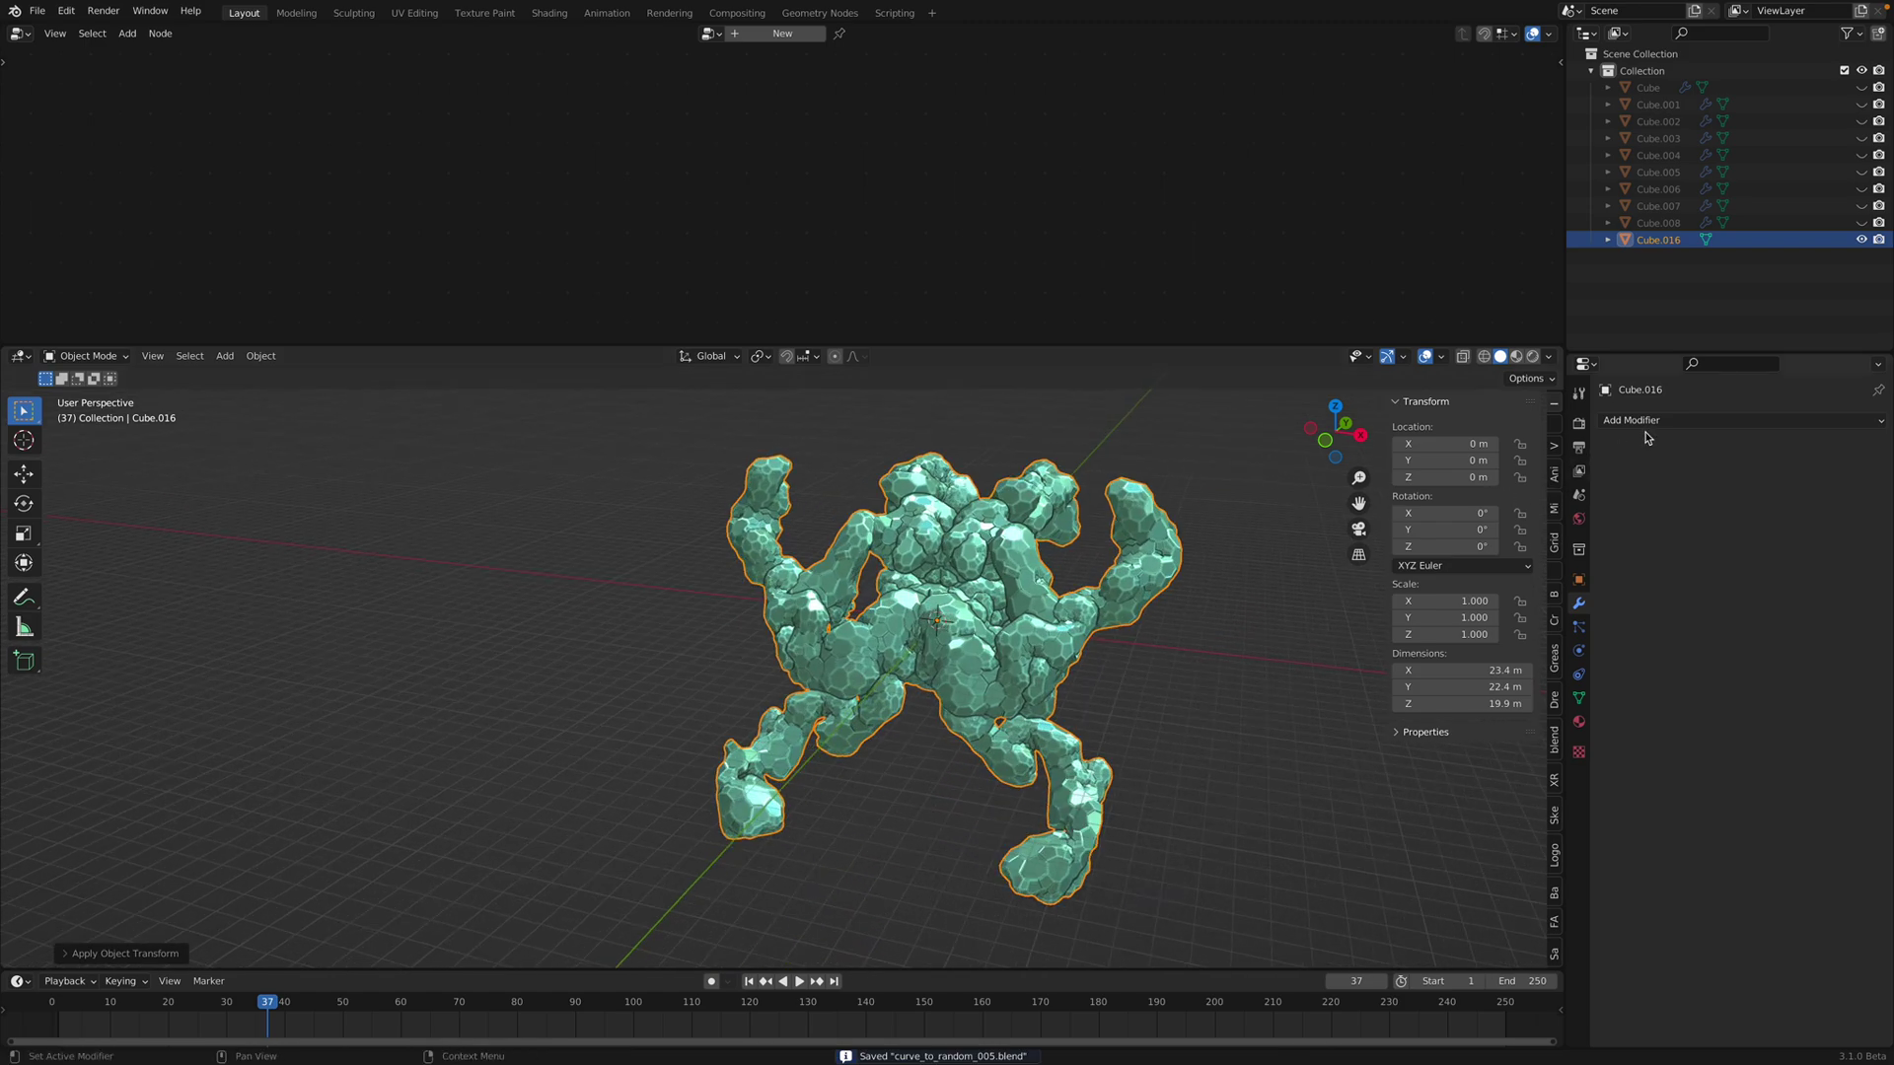
Step: Add a Remesh modifier with Smooth Shading enabled to Cube.016 and save the scene
left_click(1646, 424)
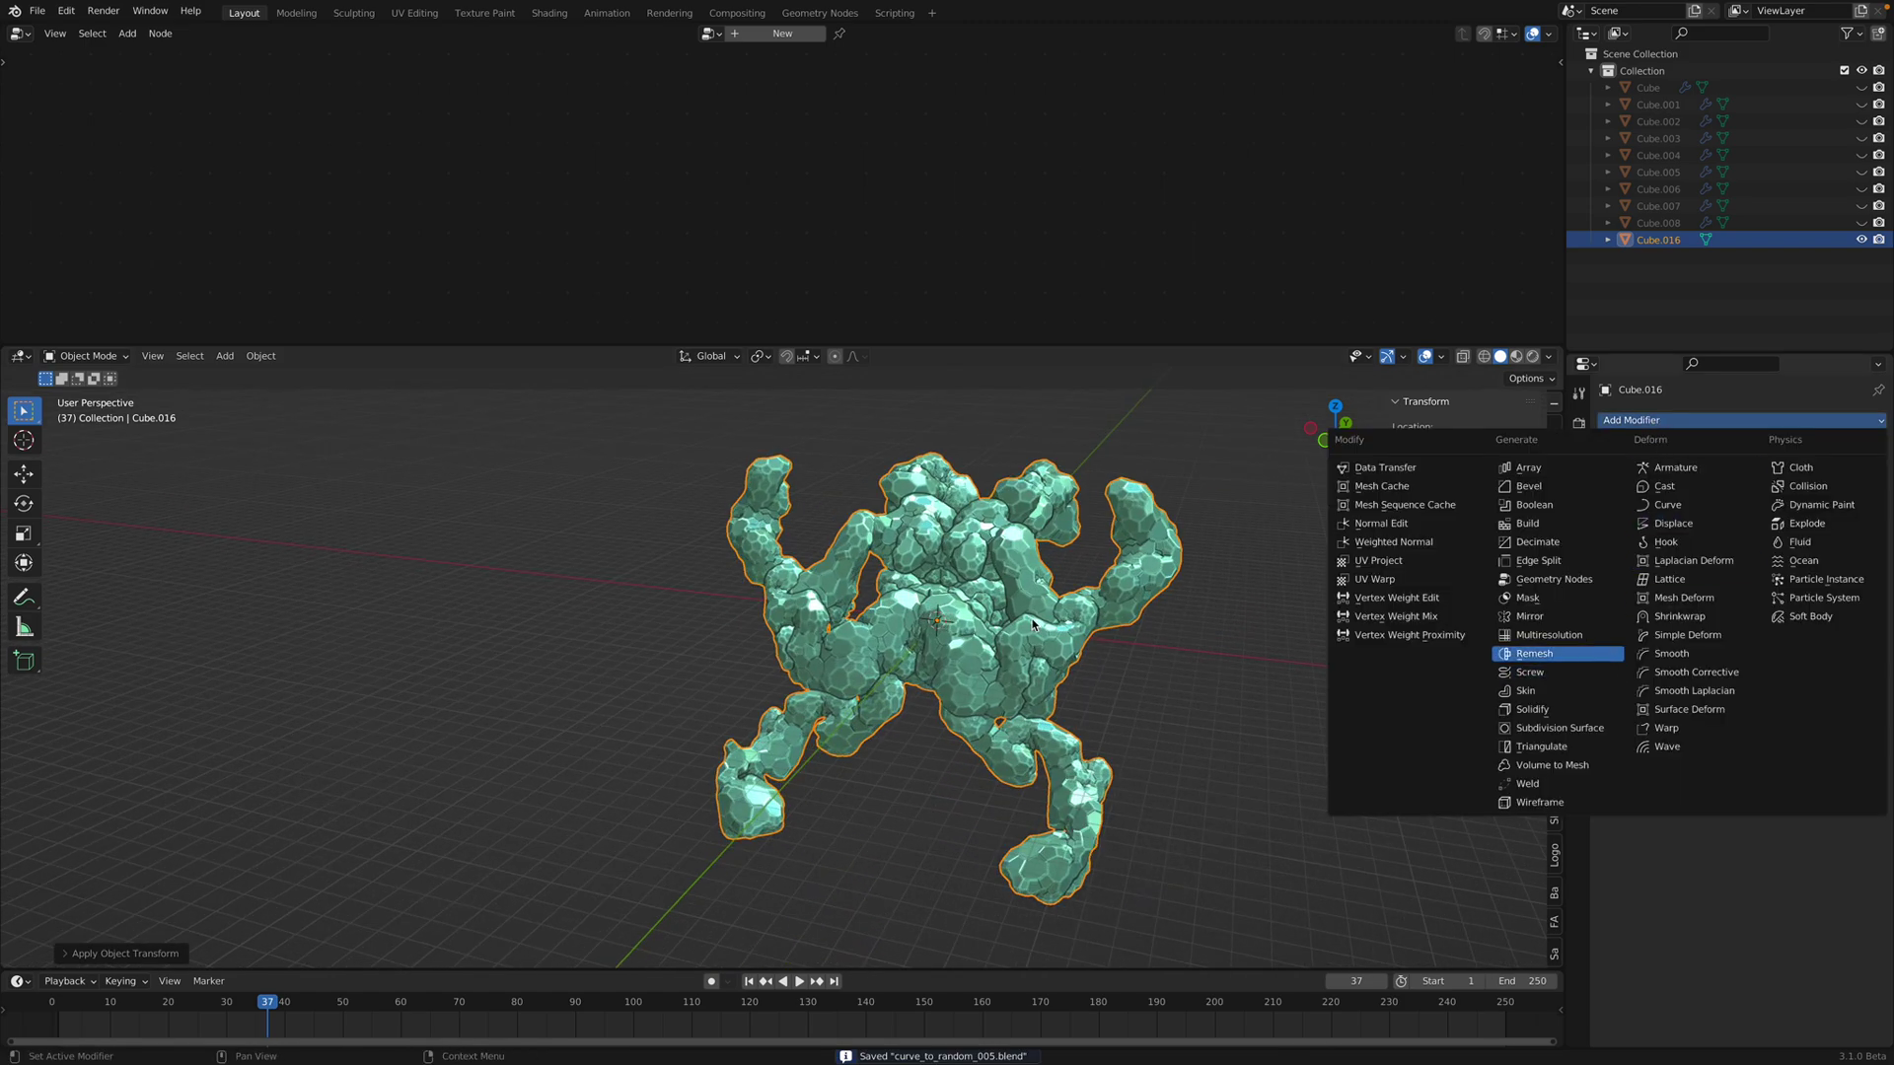
key("Return")
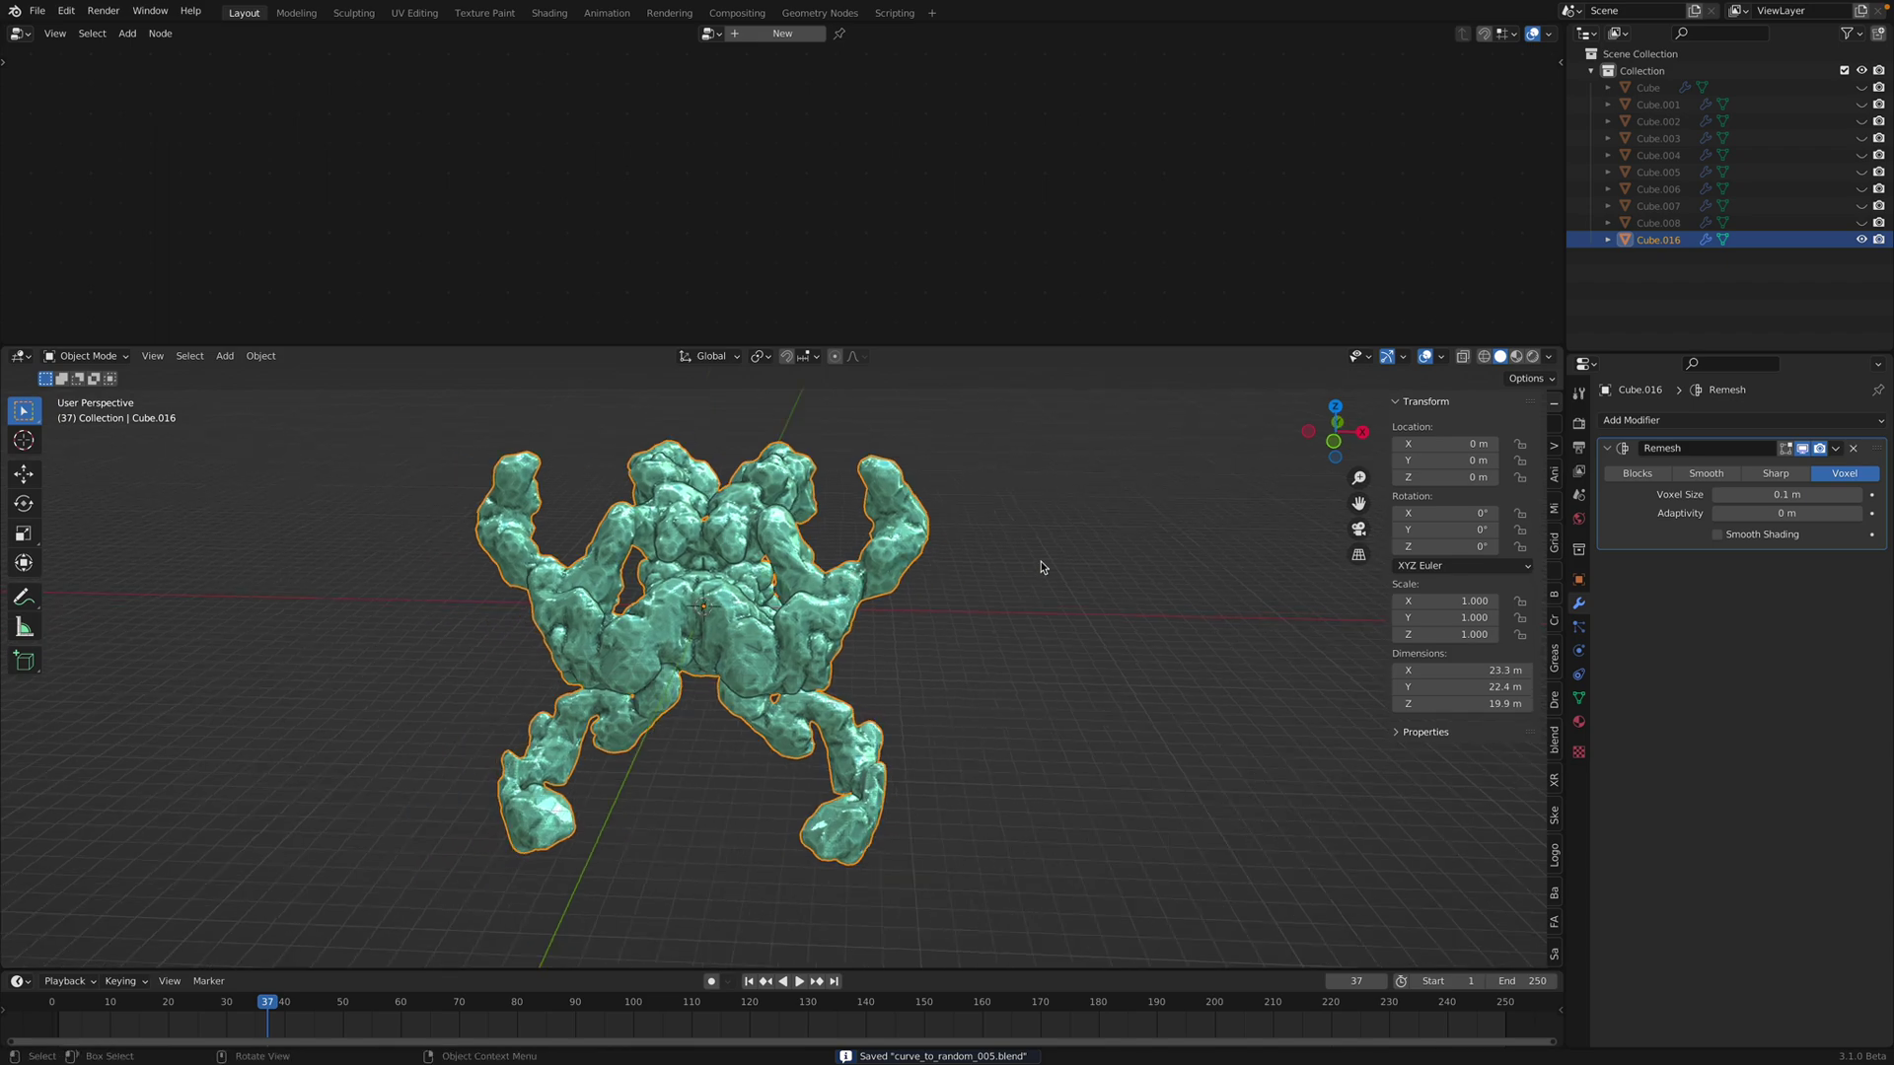
key("ctrl+s")
middle_click_drag(1095, 616, 1053, 627)
Step: Clear the remeshed creature's location, frame it, and save the scene
key("alt+g")
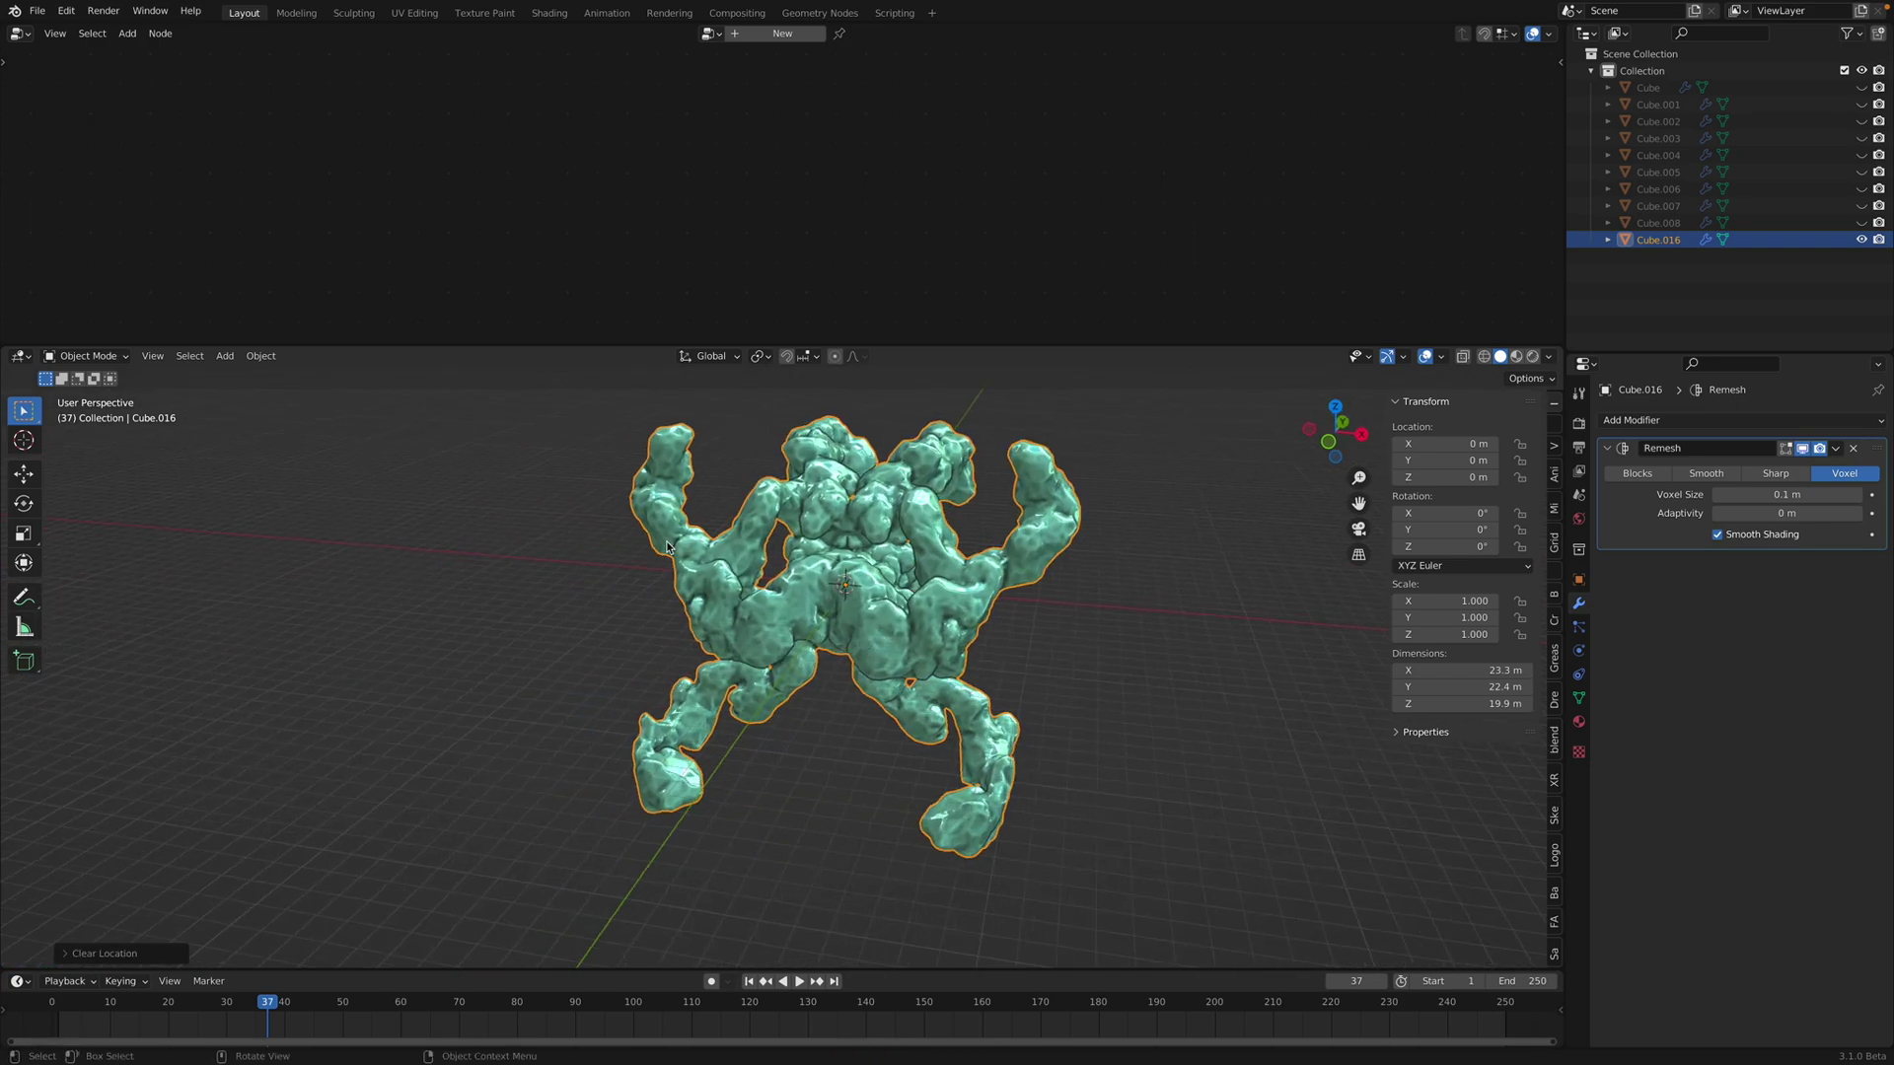
left_click(152, 357)
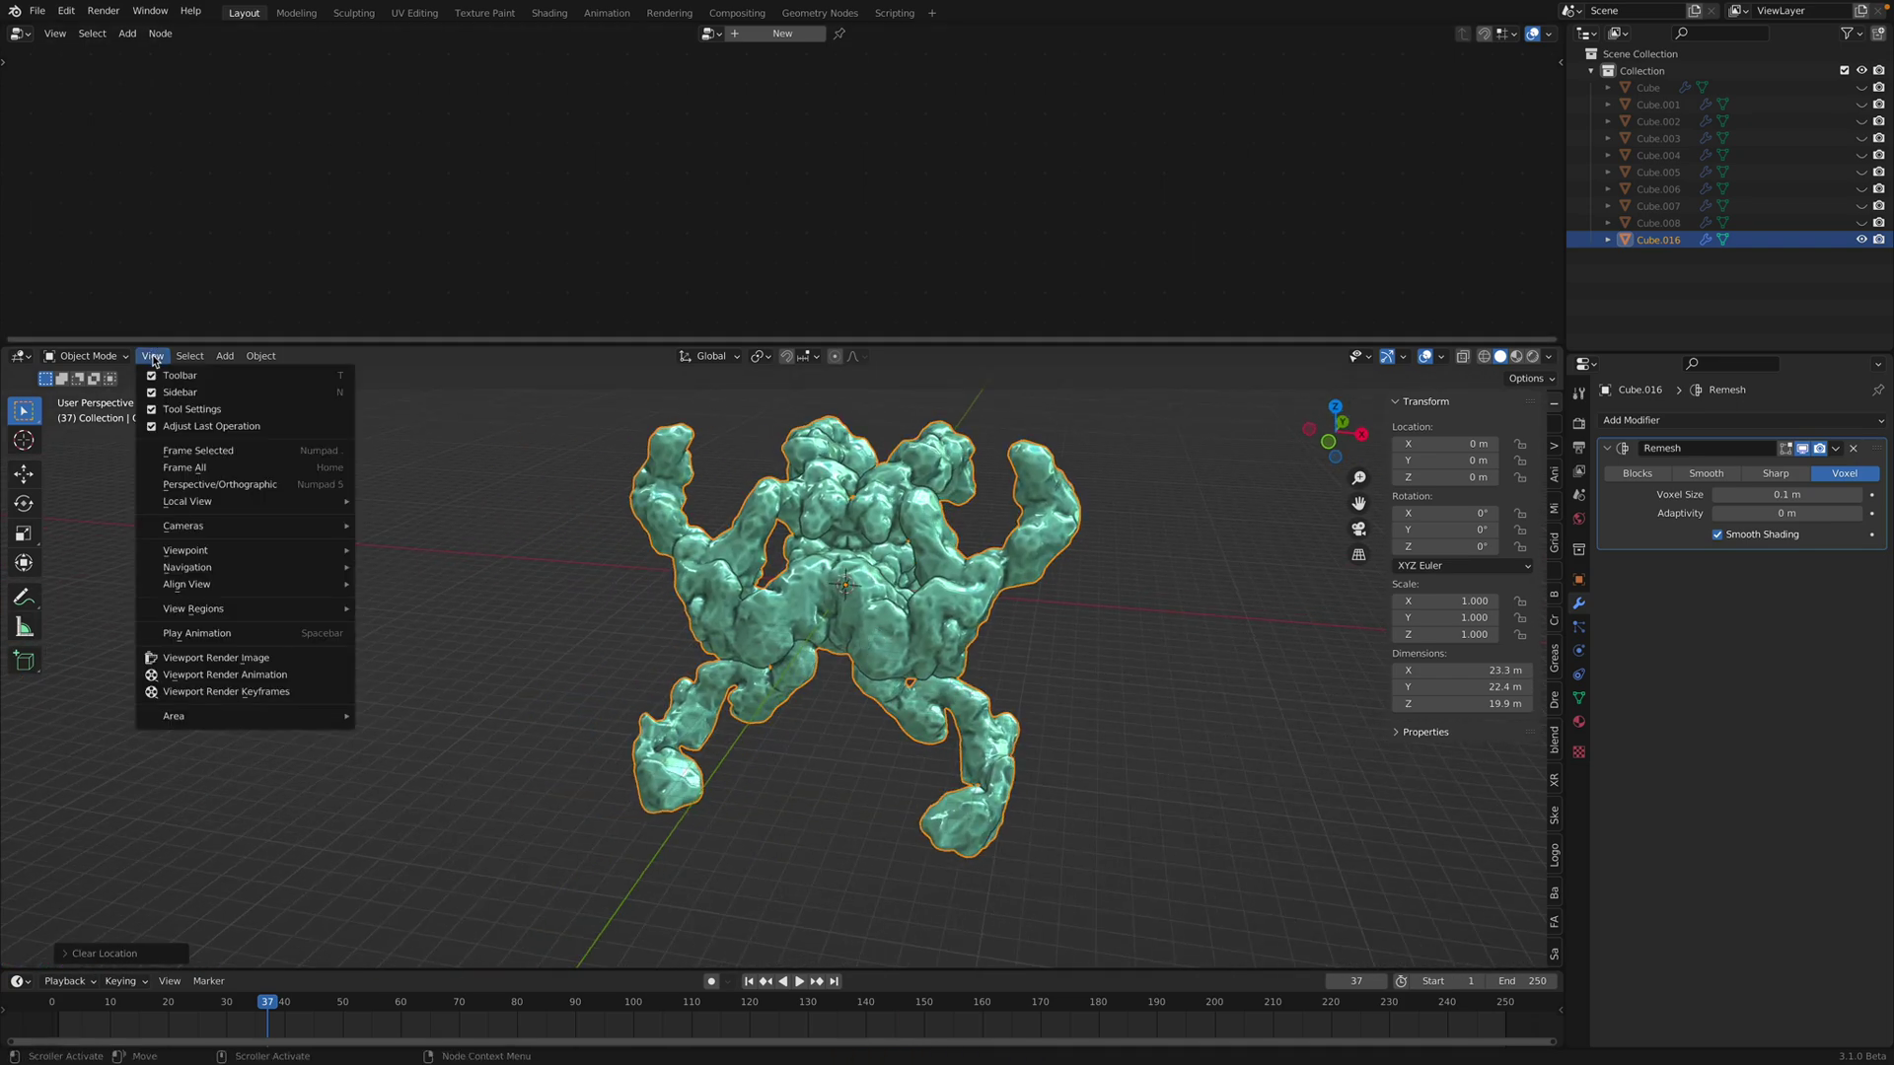
left_click(202, 450)
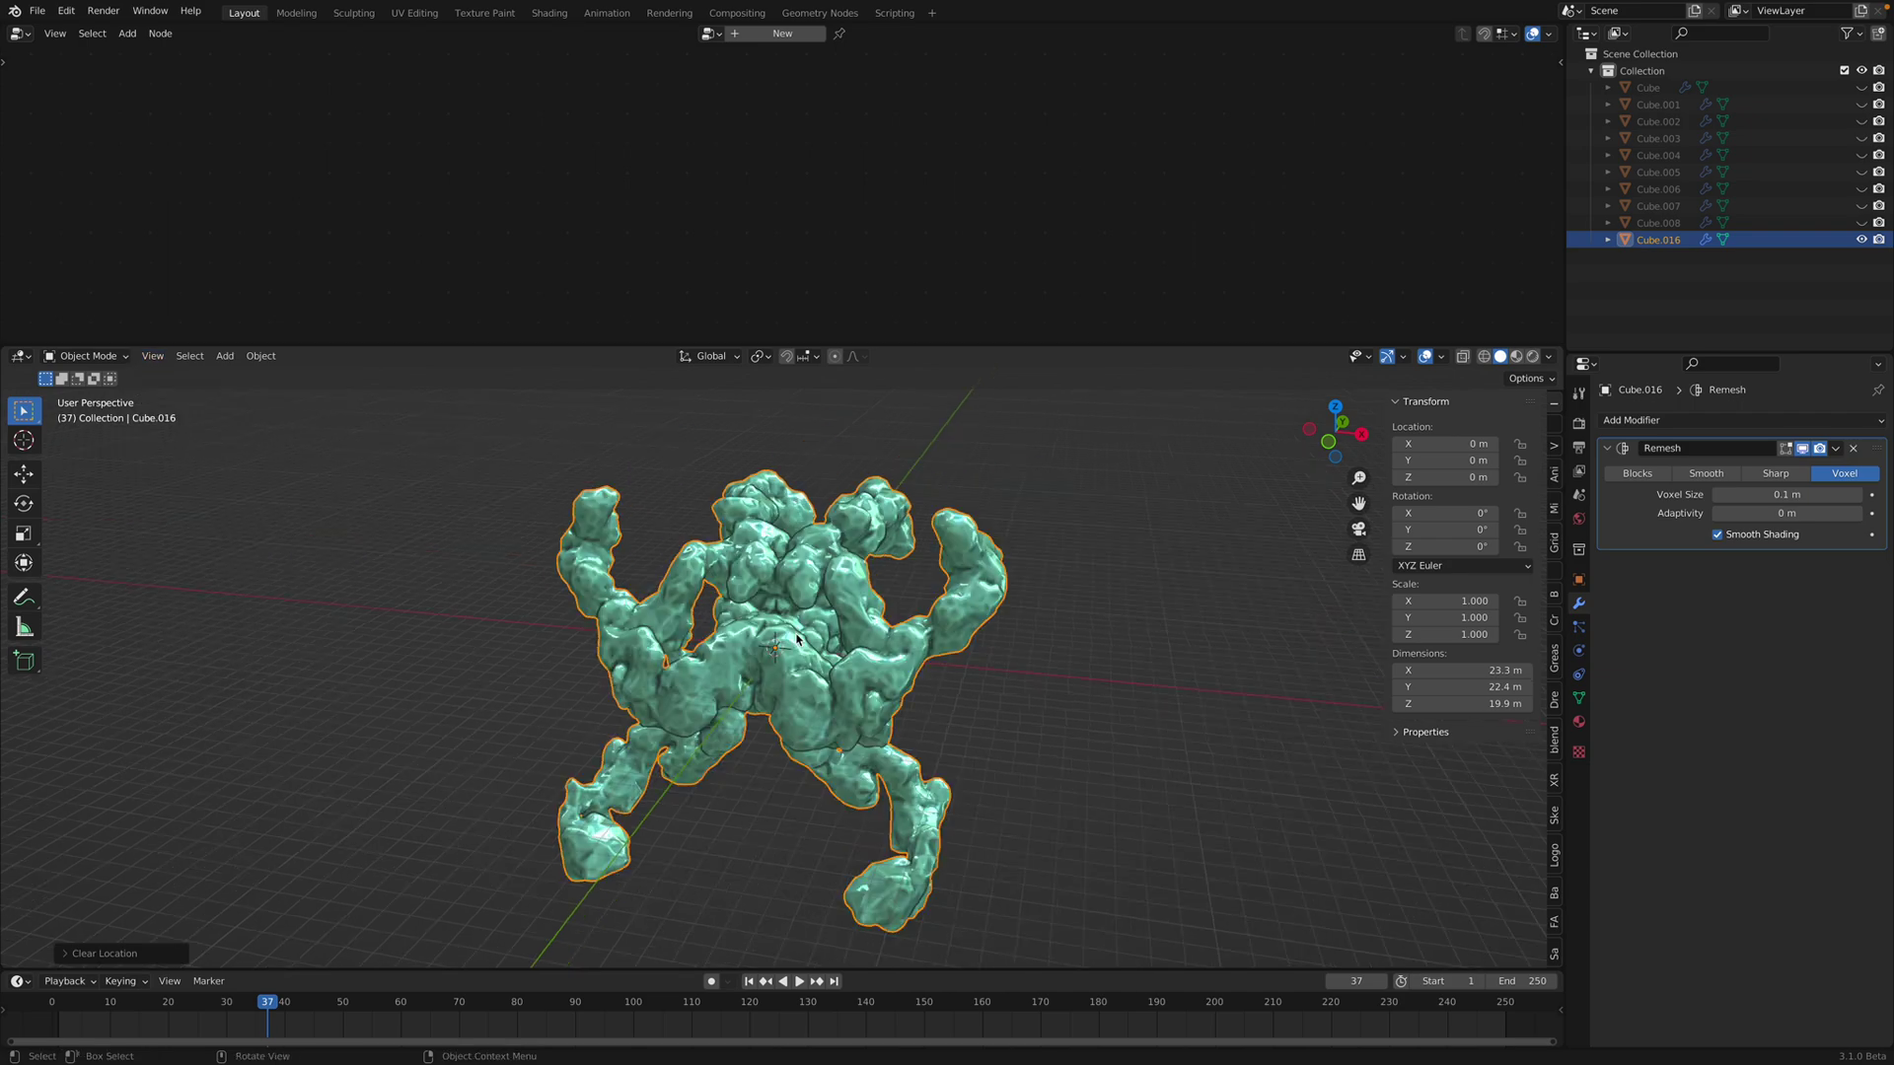
mouse_move(866, 636)
middle_mouse_down()
mouse_move(952, 626)
mouse_move(789, 631)
mouse_move(881, 657)
mouse_move(789, 631)
mouse_move(894, 614)
middle_mouse_up()
key("ctrl+s")
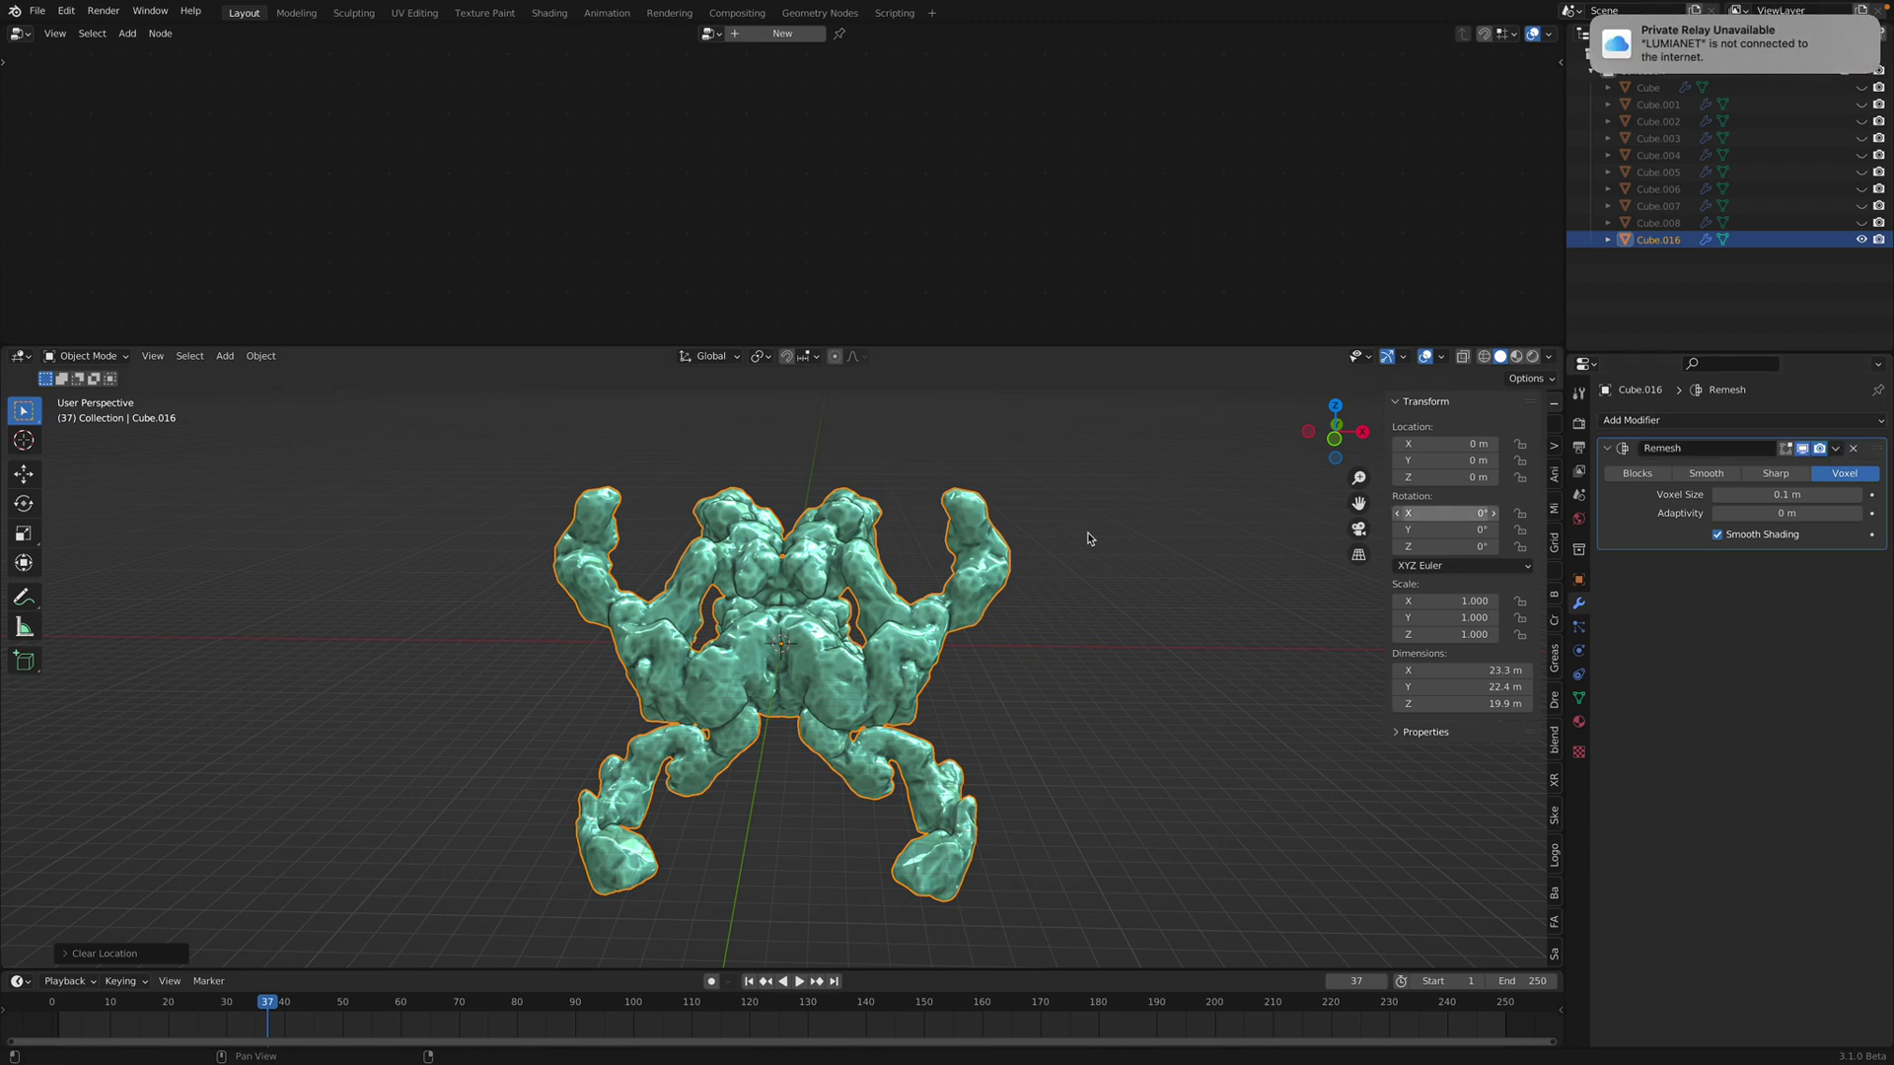
Step: Apply the Remesh modifier on Cube.016, enlarge the 3D viewport over the node editor, and save the scene
key("ctrl+s")
middle_click_drag(957, 532, 811, 543)
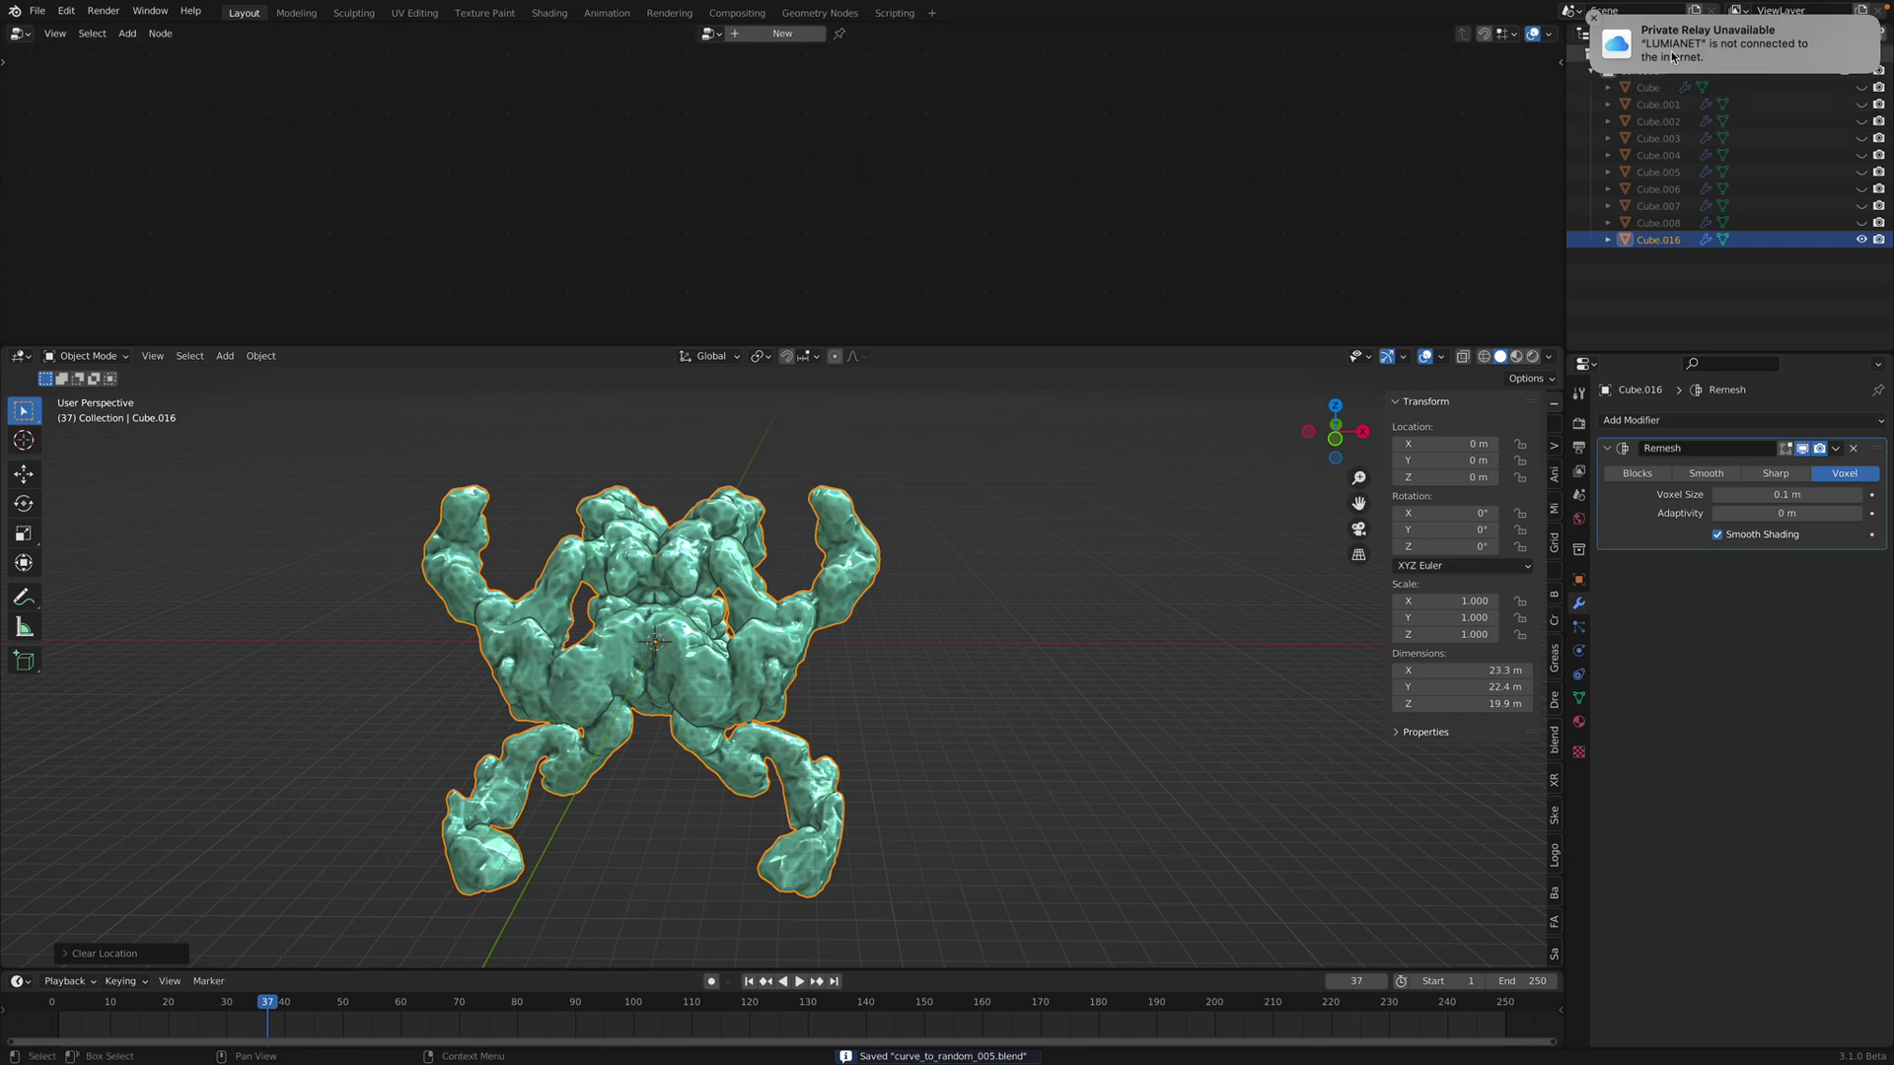
middle_click_drag(789, 570, 735, 582)
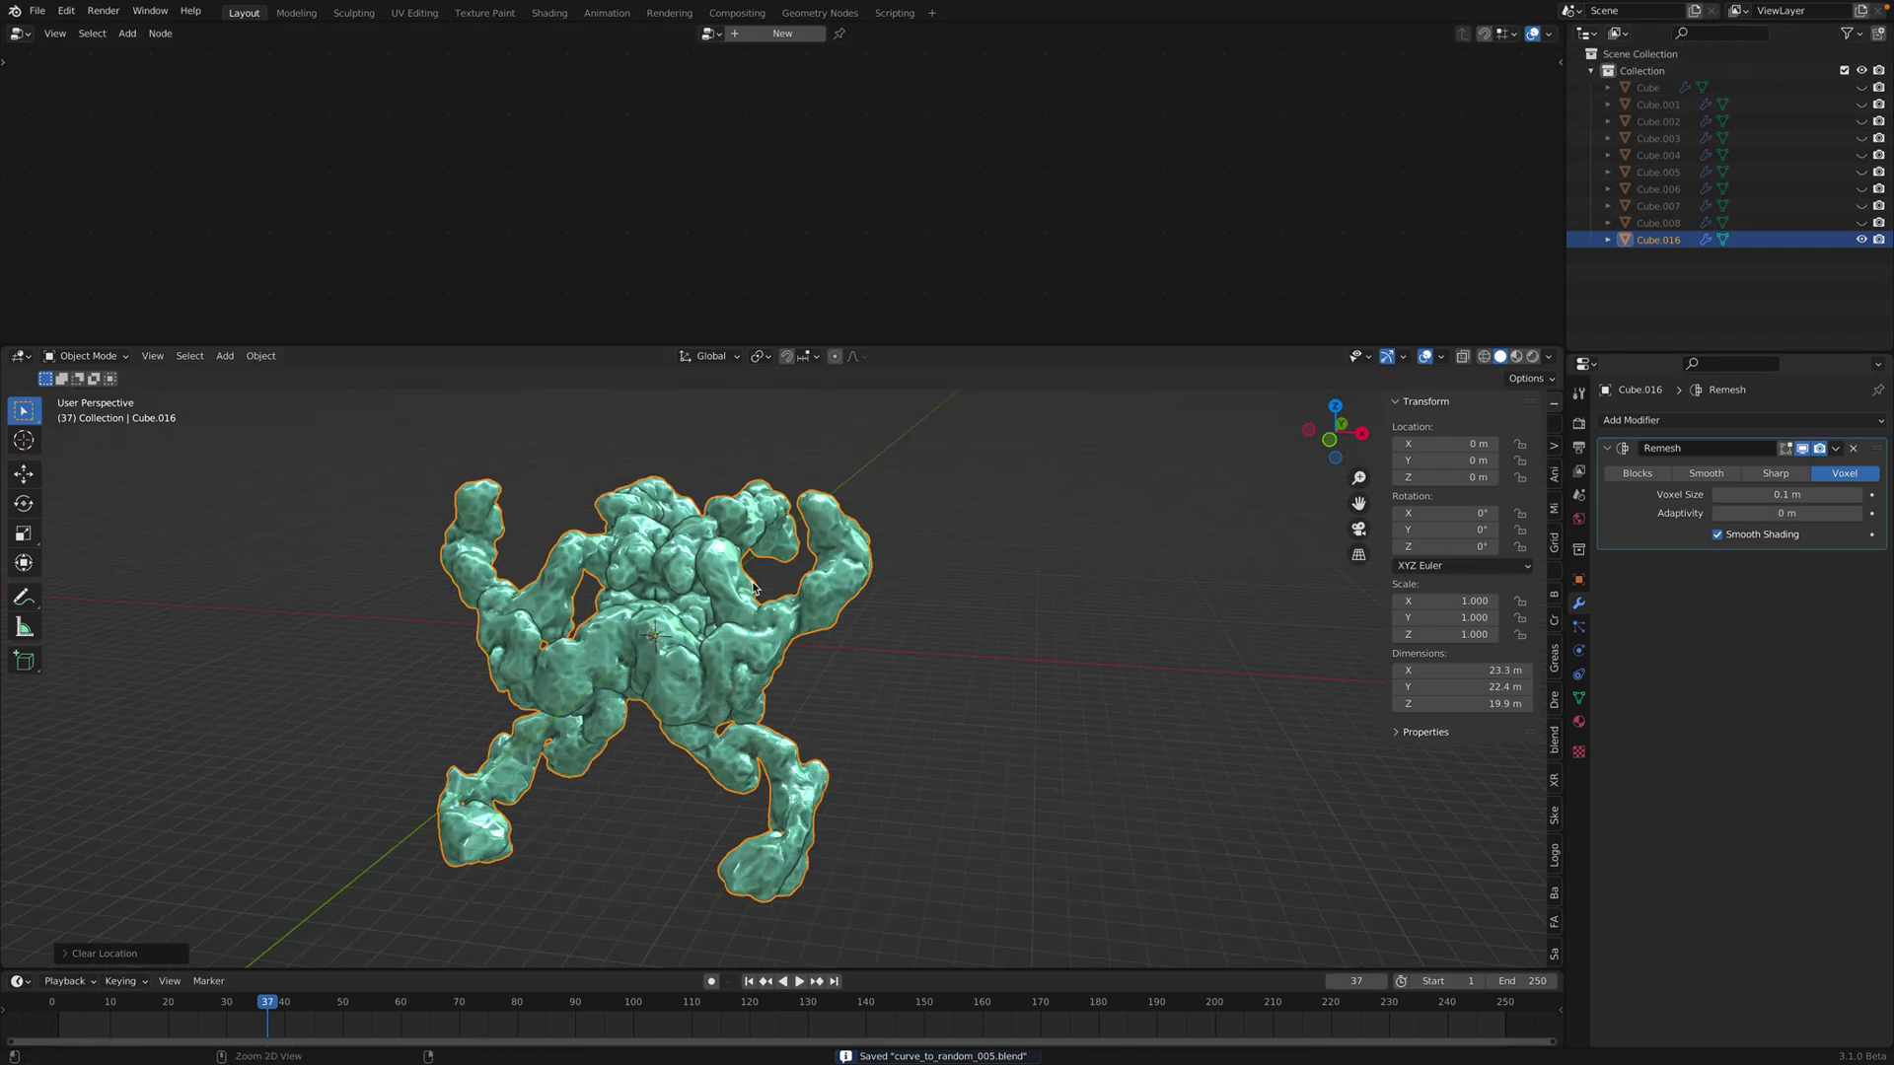
middle_click_drag(696, 586, 746, 580)
left_click_drag(123, 344, 123, 225)
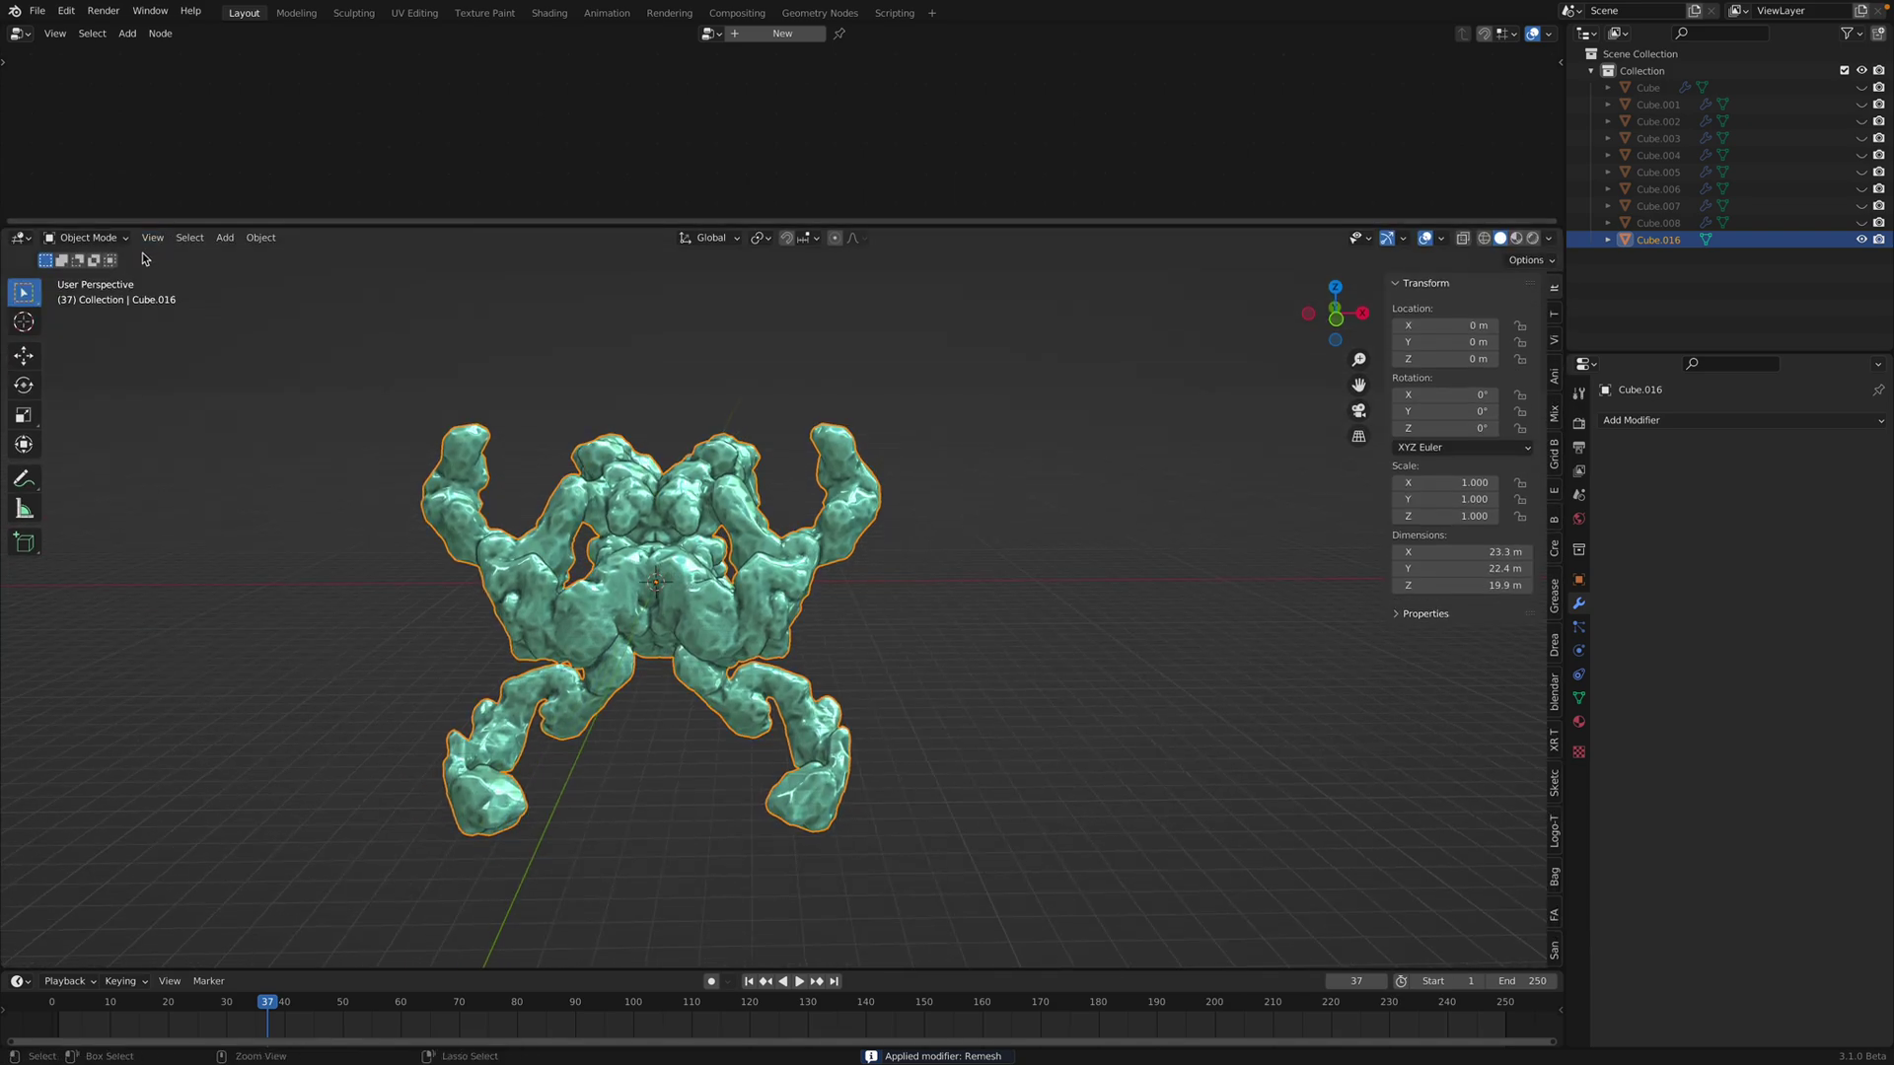
key("ctrl+s")
Step: Switch Cube.016 to Sculpt Mode, reveal the brush names, and choose the Cloth Filter tool
left_click(86, 237)
left_click(93, 294)
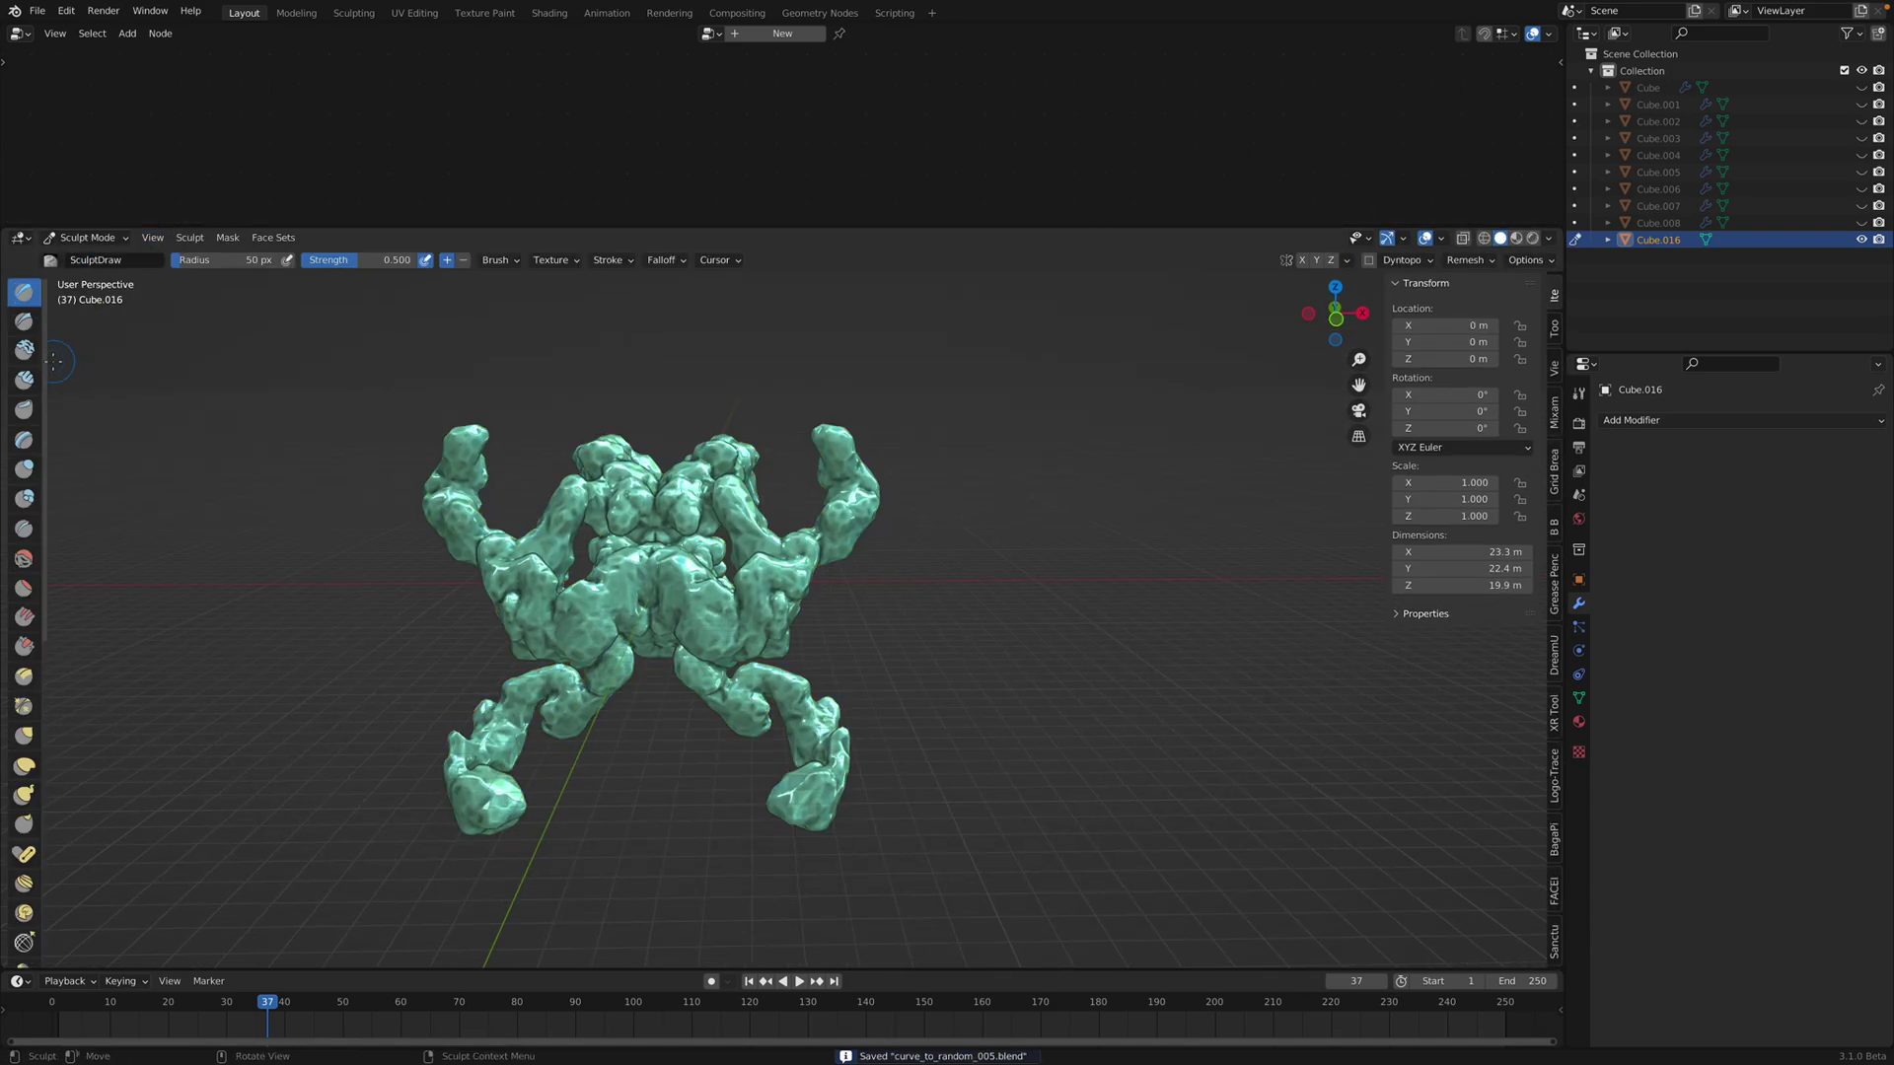
left_click_drag(44, 358, 103, 360)
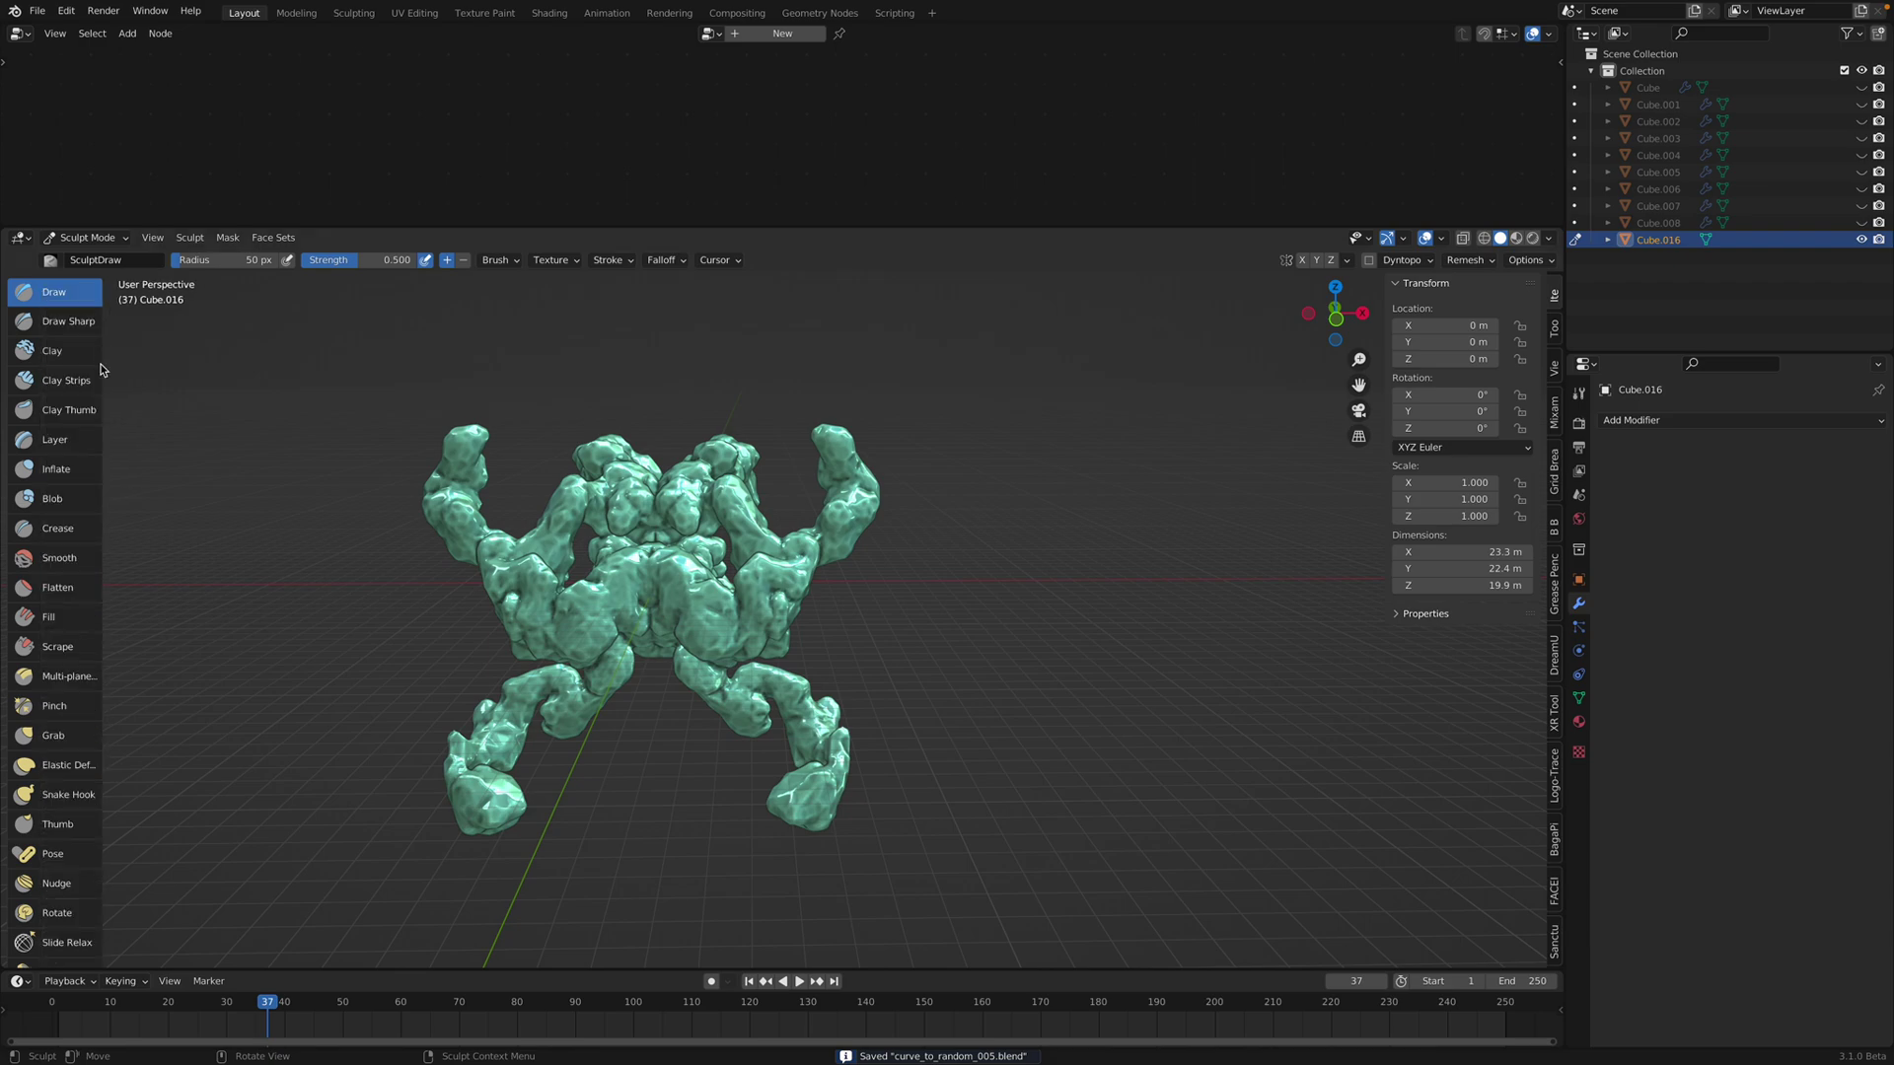
scroll(60, 853, "down", 10)
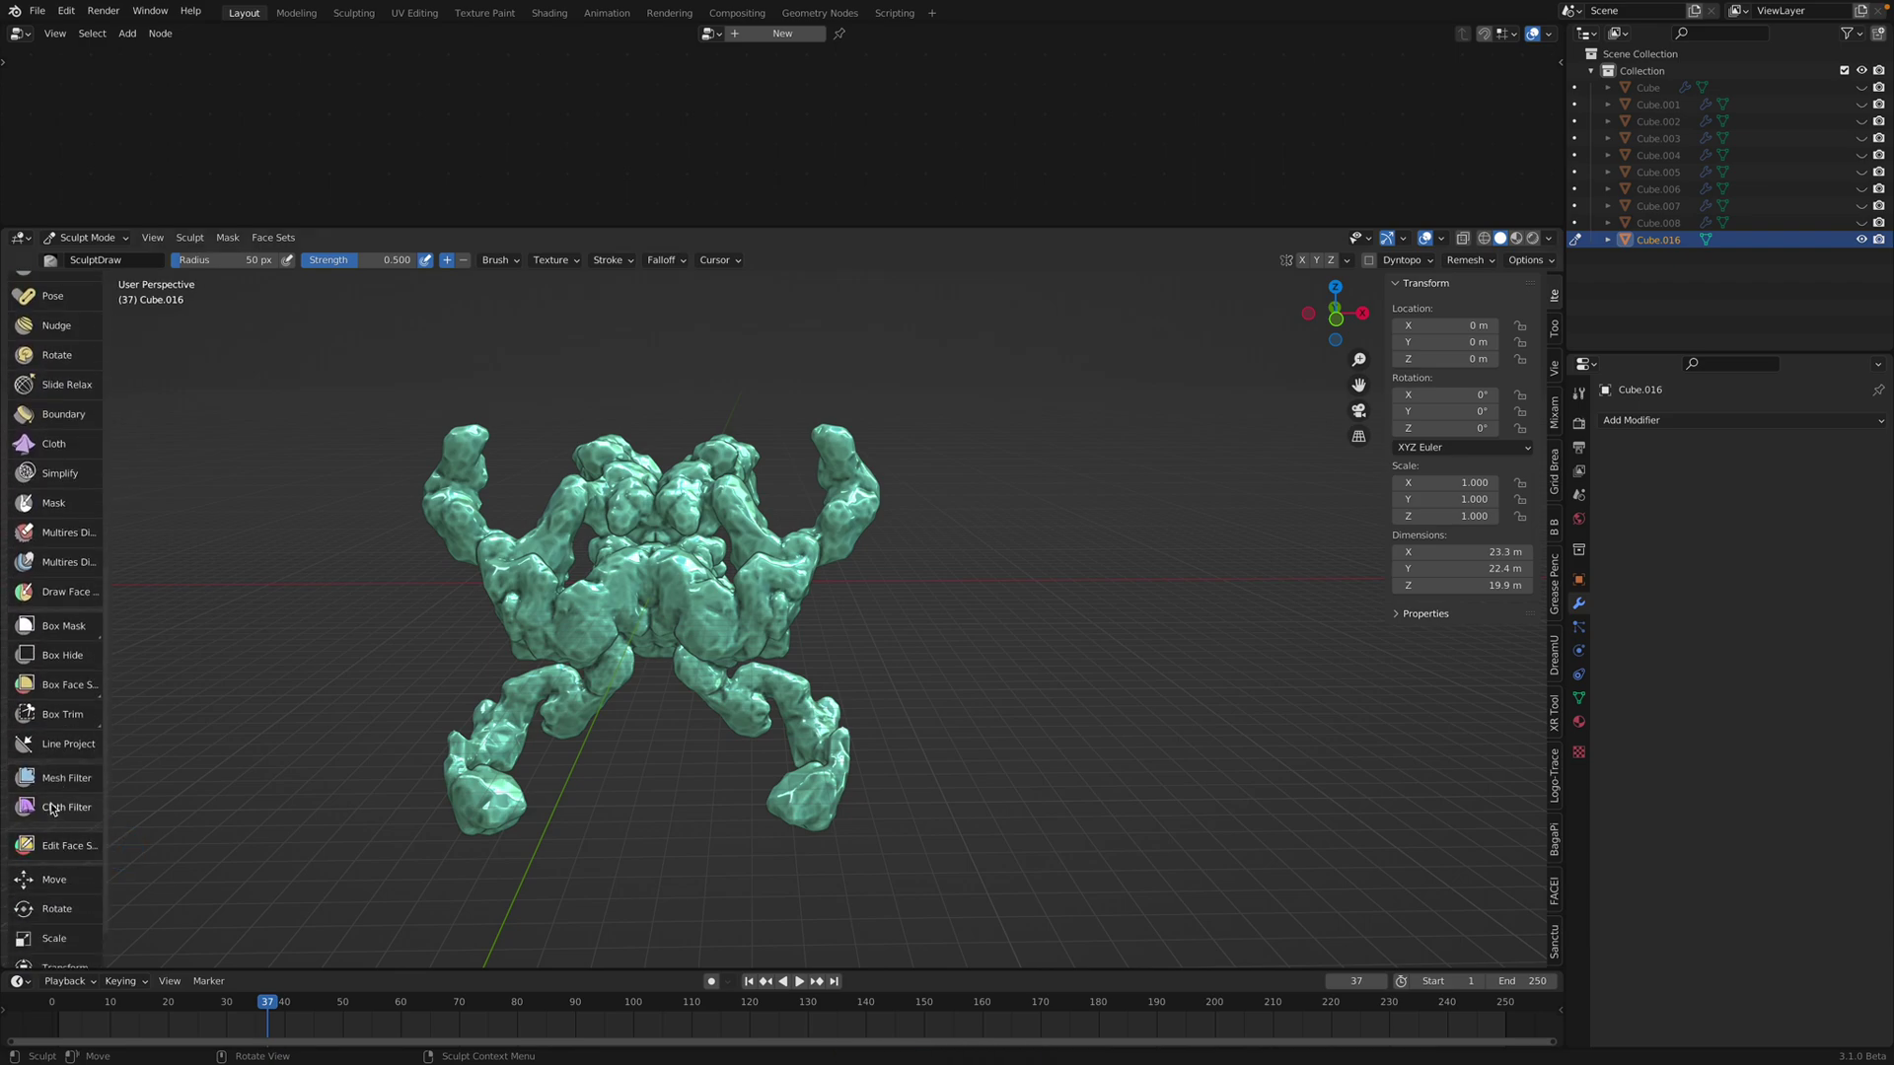
left_click(68, 807)
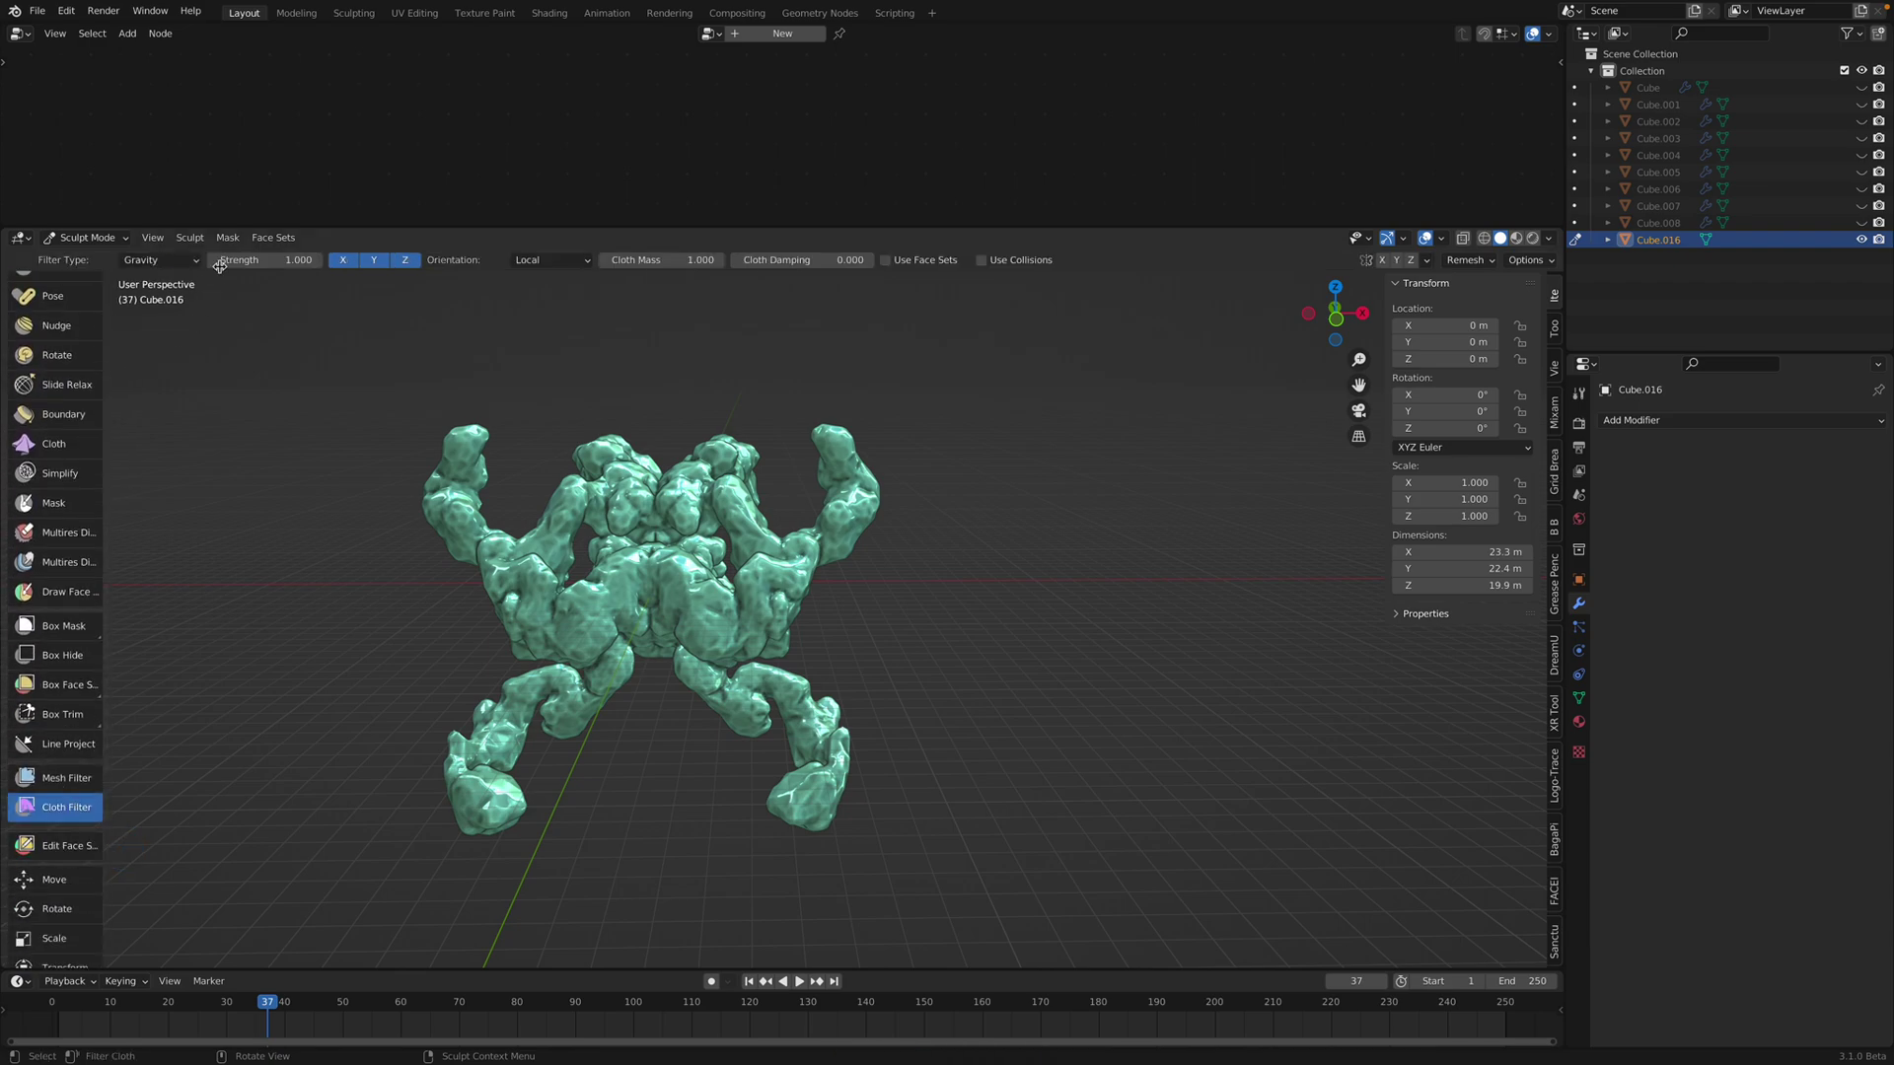
Step: Set the Cloth Filter type to Inflate and run it over the creature to wrinkle its surface
left_click(180, 262)
left_click(174, 298)
mouse_move(760, 498)
left_mouse_down()
mouse_move(913, 502)
mouse_move(661, 533)
left_mouse_up()
mouse_move(783, 523)
middle_mouse_down()
mouse_move(873, 525)
mouse_move(759, 522)
middle_mouse_up()
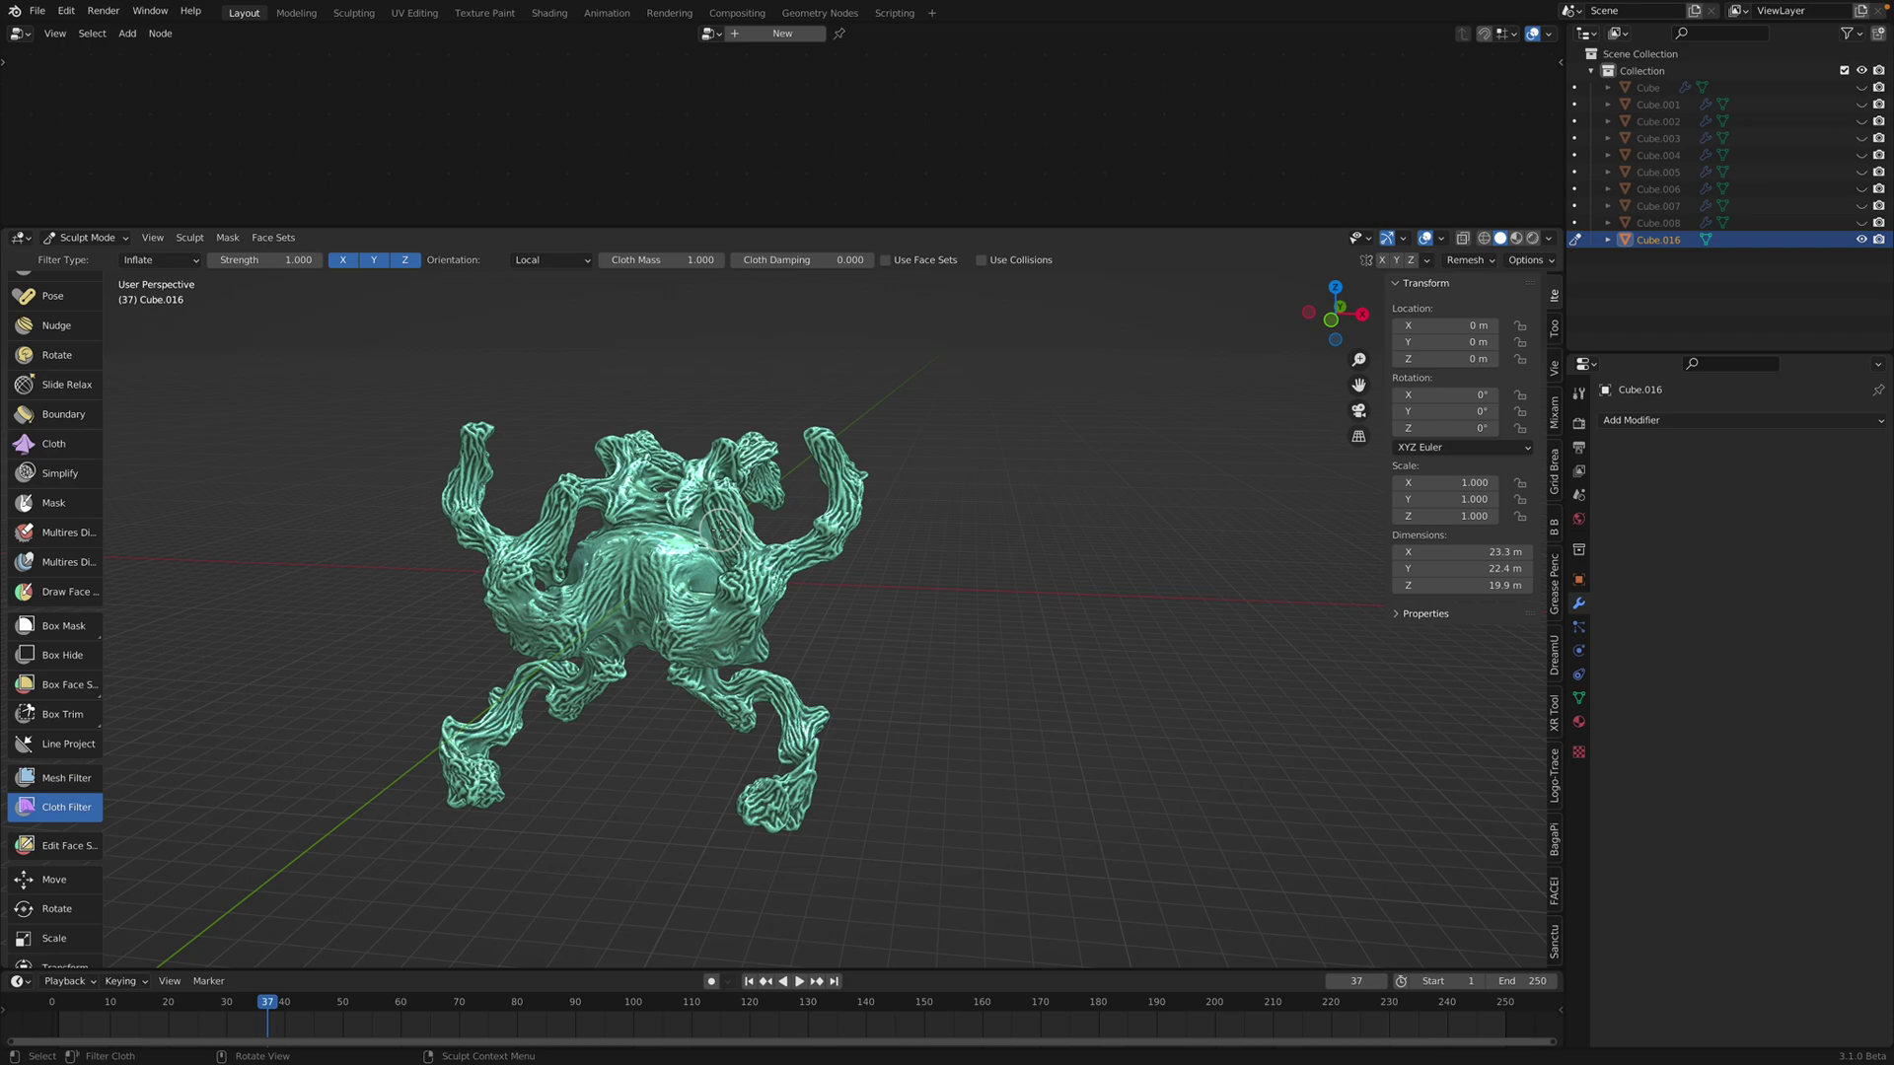
middle_click_drag(721, 529, 800, 525)
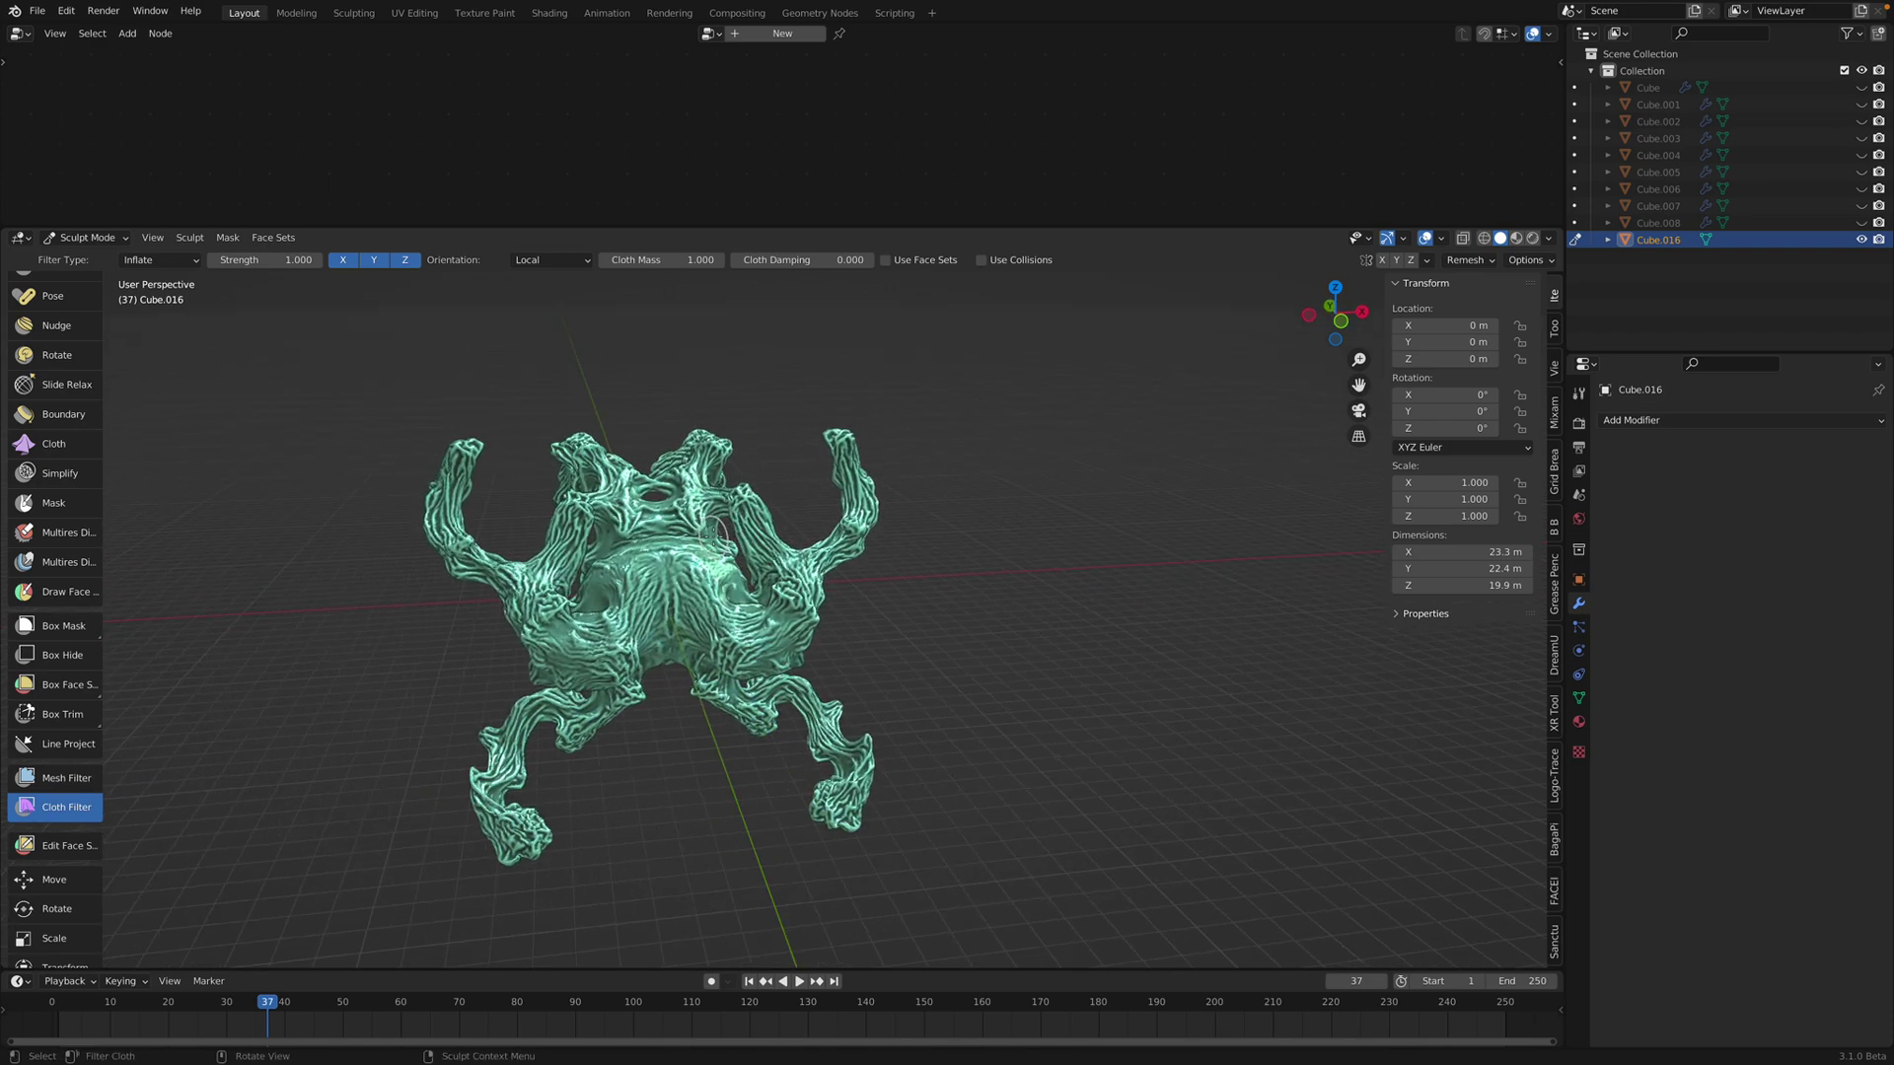
mouse_move(778, 533)
middle_mouse_down()
mouse_move(676, 501)
mouse_move(714, 499)
middle_mouse_up()
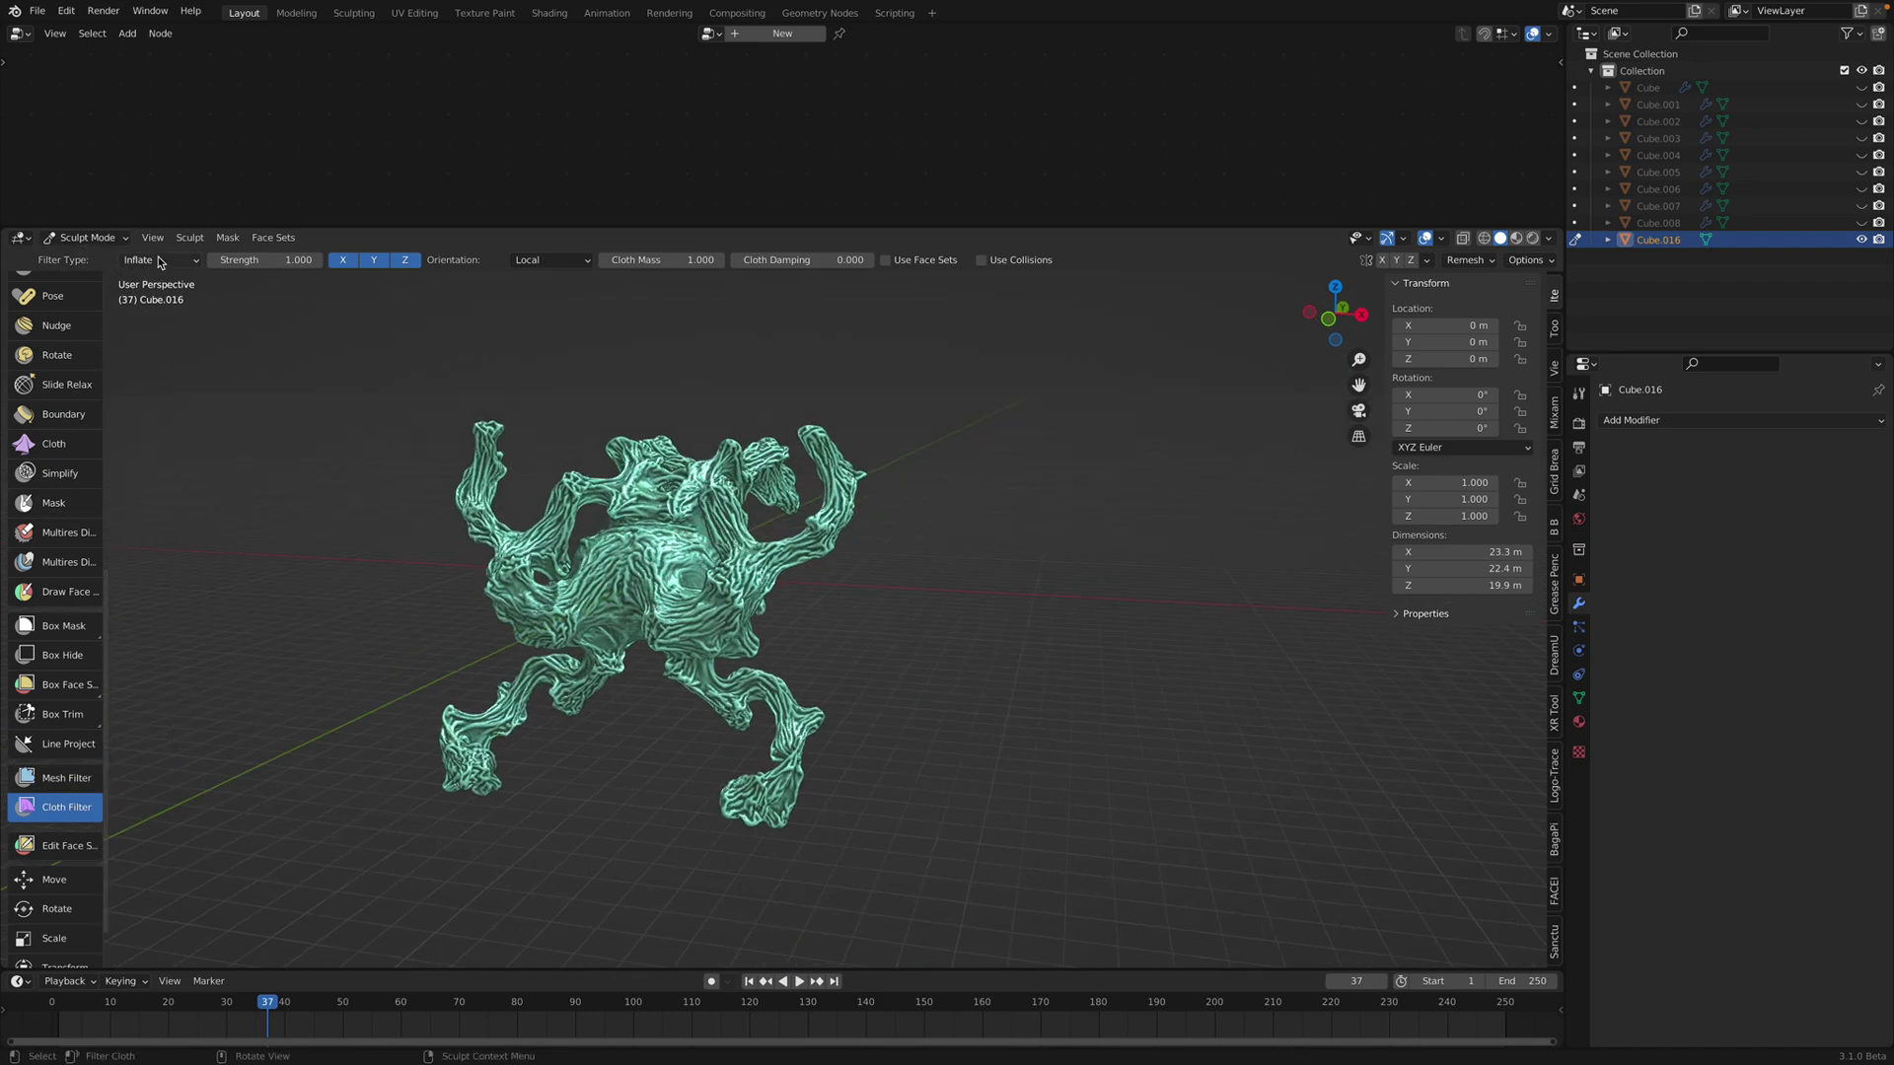
mouse_move(221, 358)
middle_mouse_down()
mouse_move(267, 356)
mouse_move(207, 301)
middle_mouse_up()
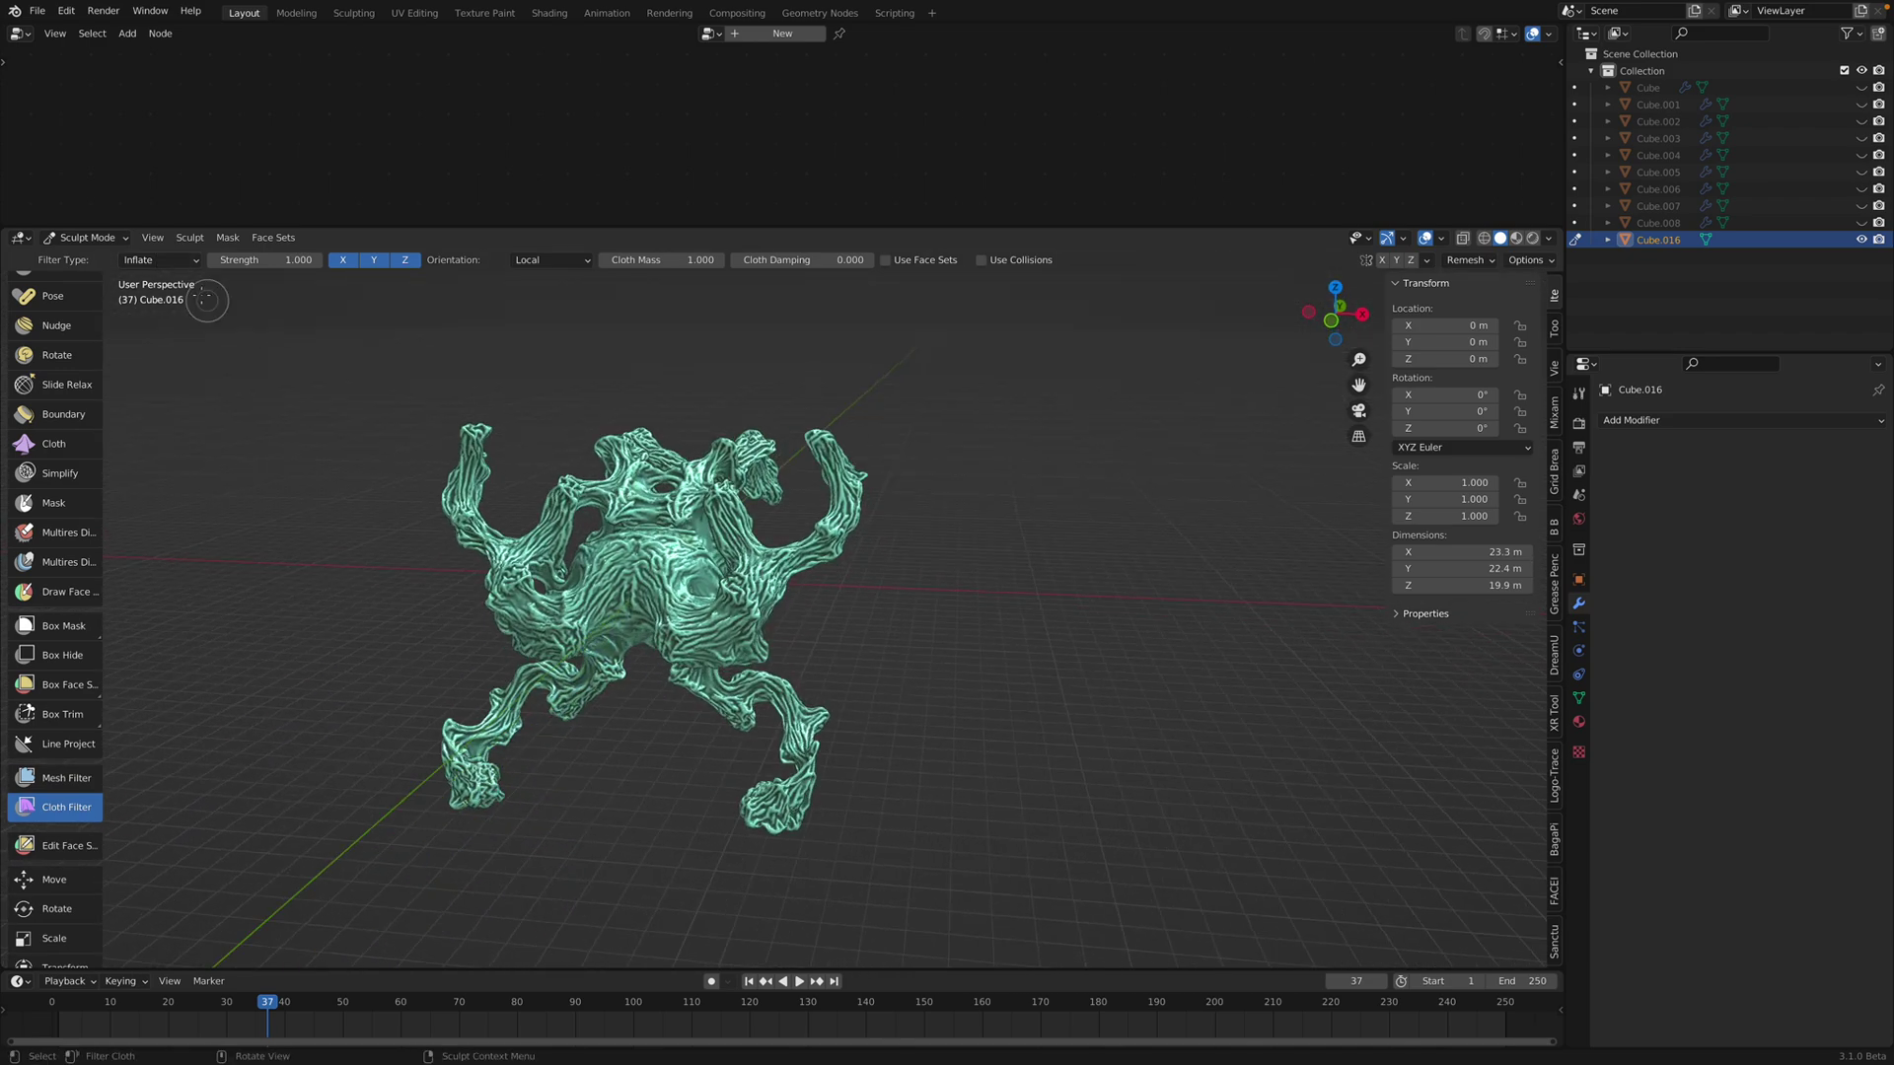
Step: Set the Cloth Filter type to Expand and run it over the creature for denser folds
left_click(170, 263)
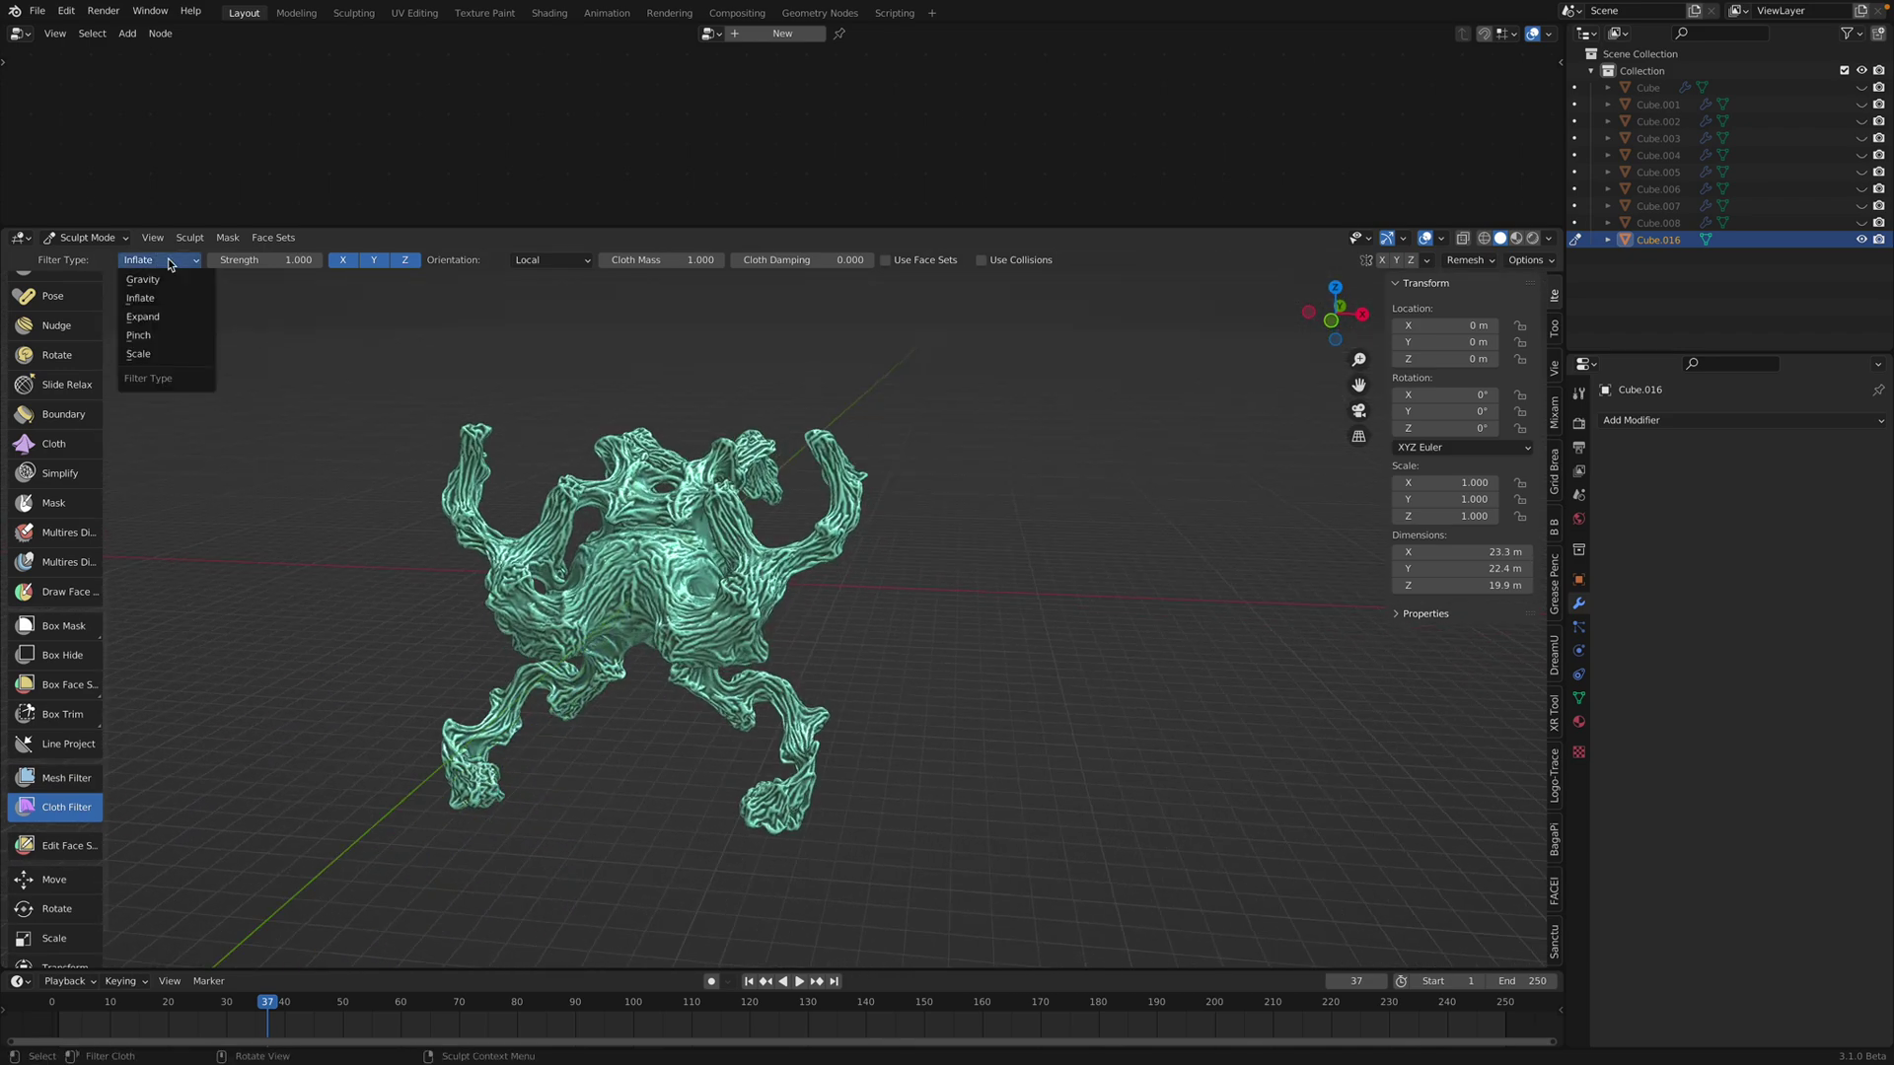
left_click(170, 317)
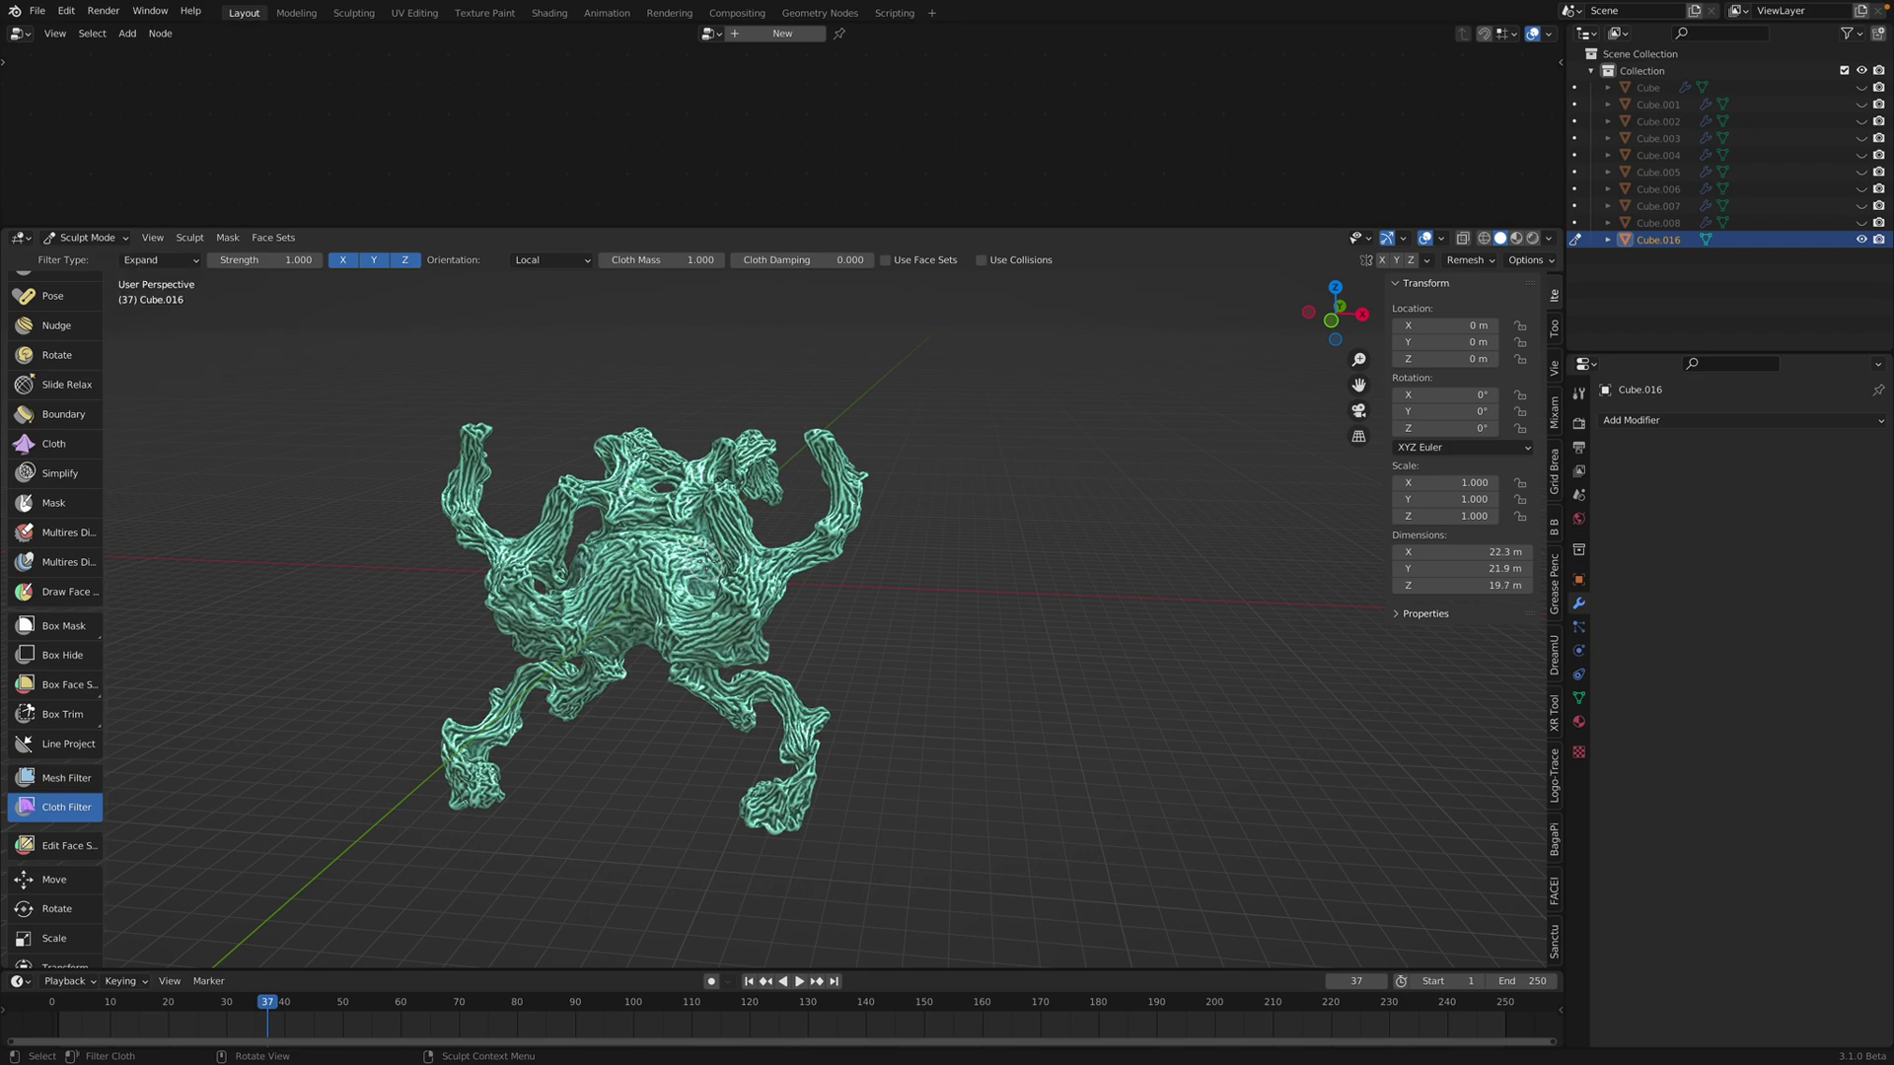
mouse_move(770, 539)
middle_mouse_down()
mouse_move(853, 582)
mouse_move(715, 577)
mouse_move(754, 518)
mouse_move(769, 529)
middle_mouse_up()
scroll(769, 532, "up", 2)
Step: Set the Cloth Filter type to Gravity for the wrinkled creature mesh
left_click(173, 264)
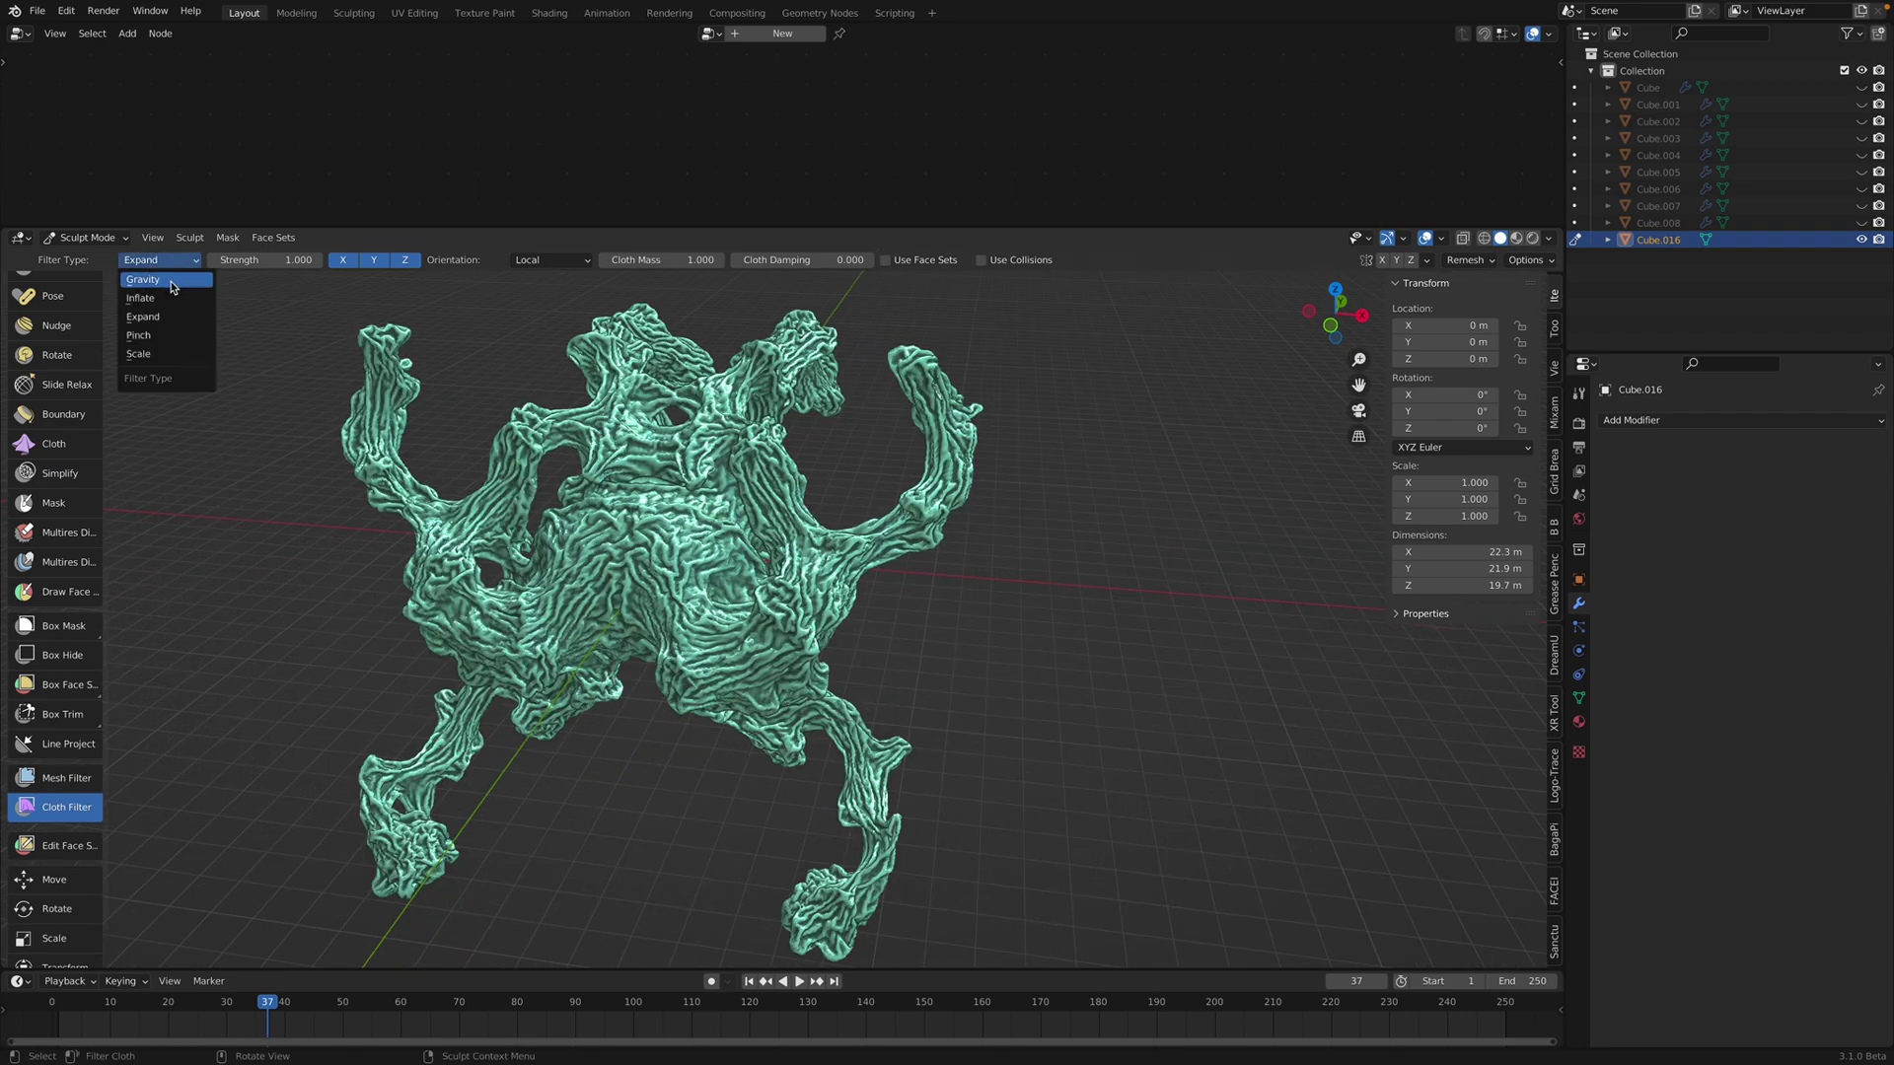
left_click(174, 284)
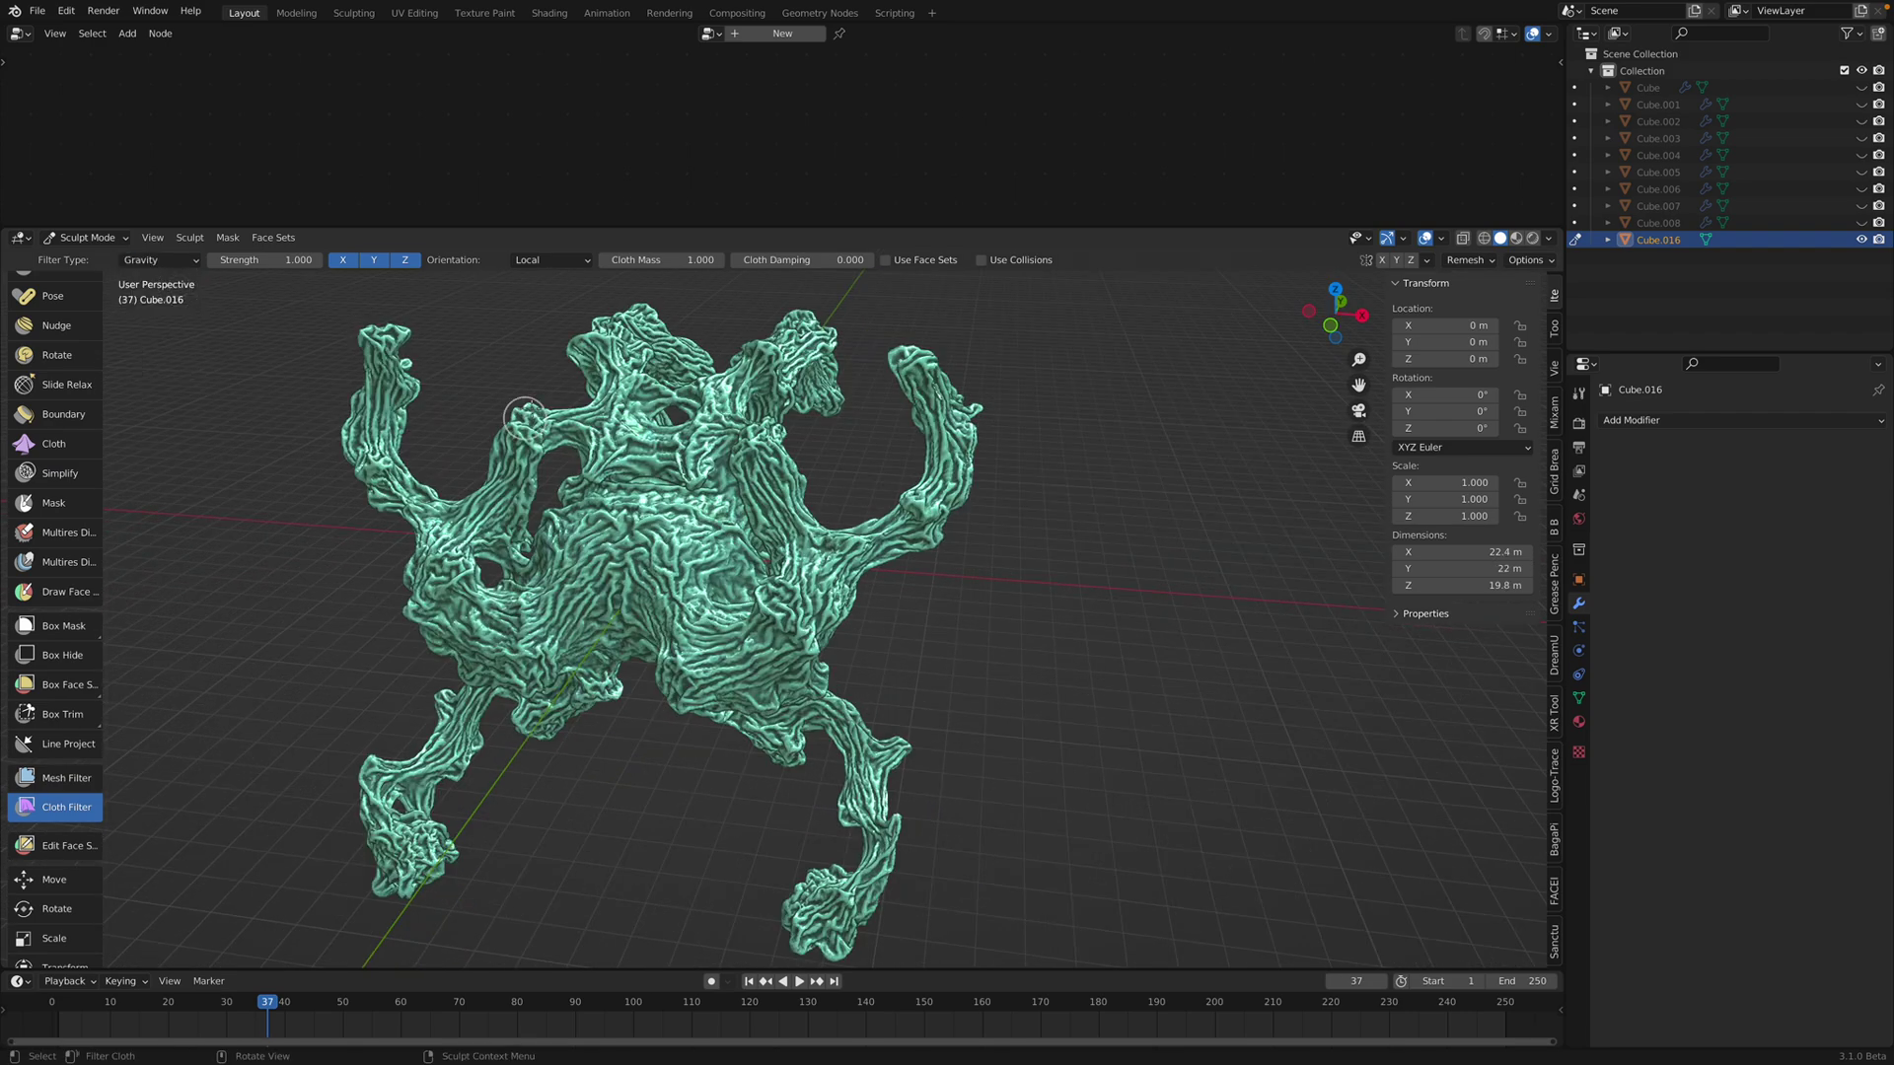
left_click(170, 260)
left_click(154, 283)
Step: Choose the Draw brush and return Cube.016 to Object Mode
scroll(67, 320, "up", 12)
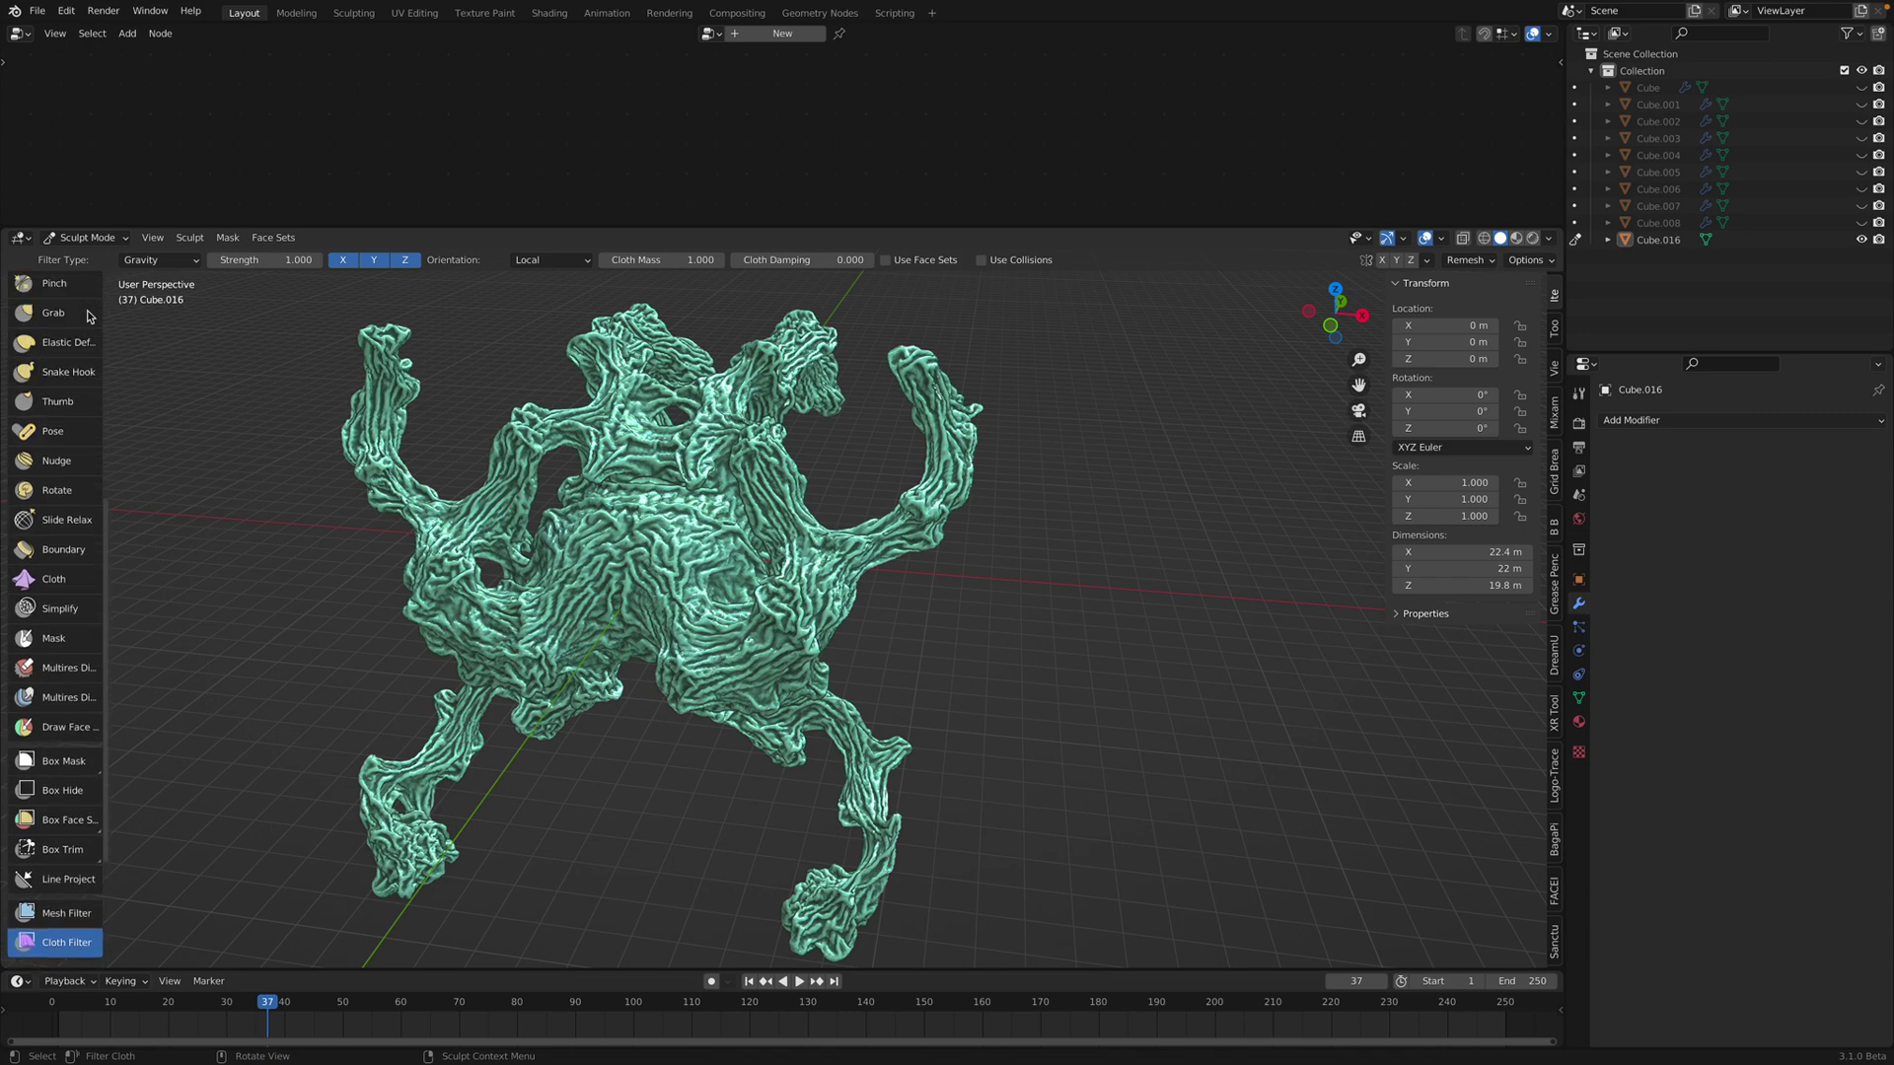
left_click(57, 296)
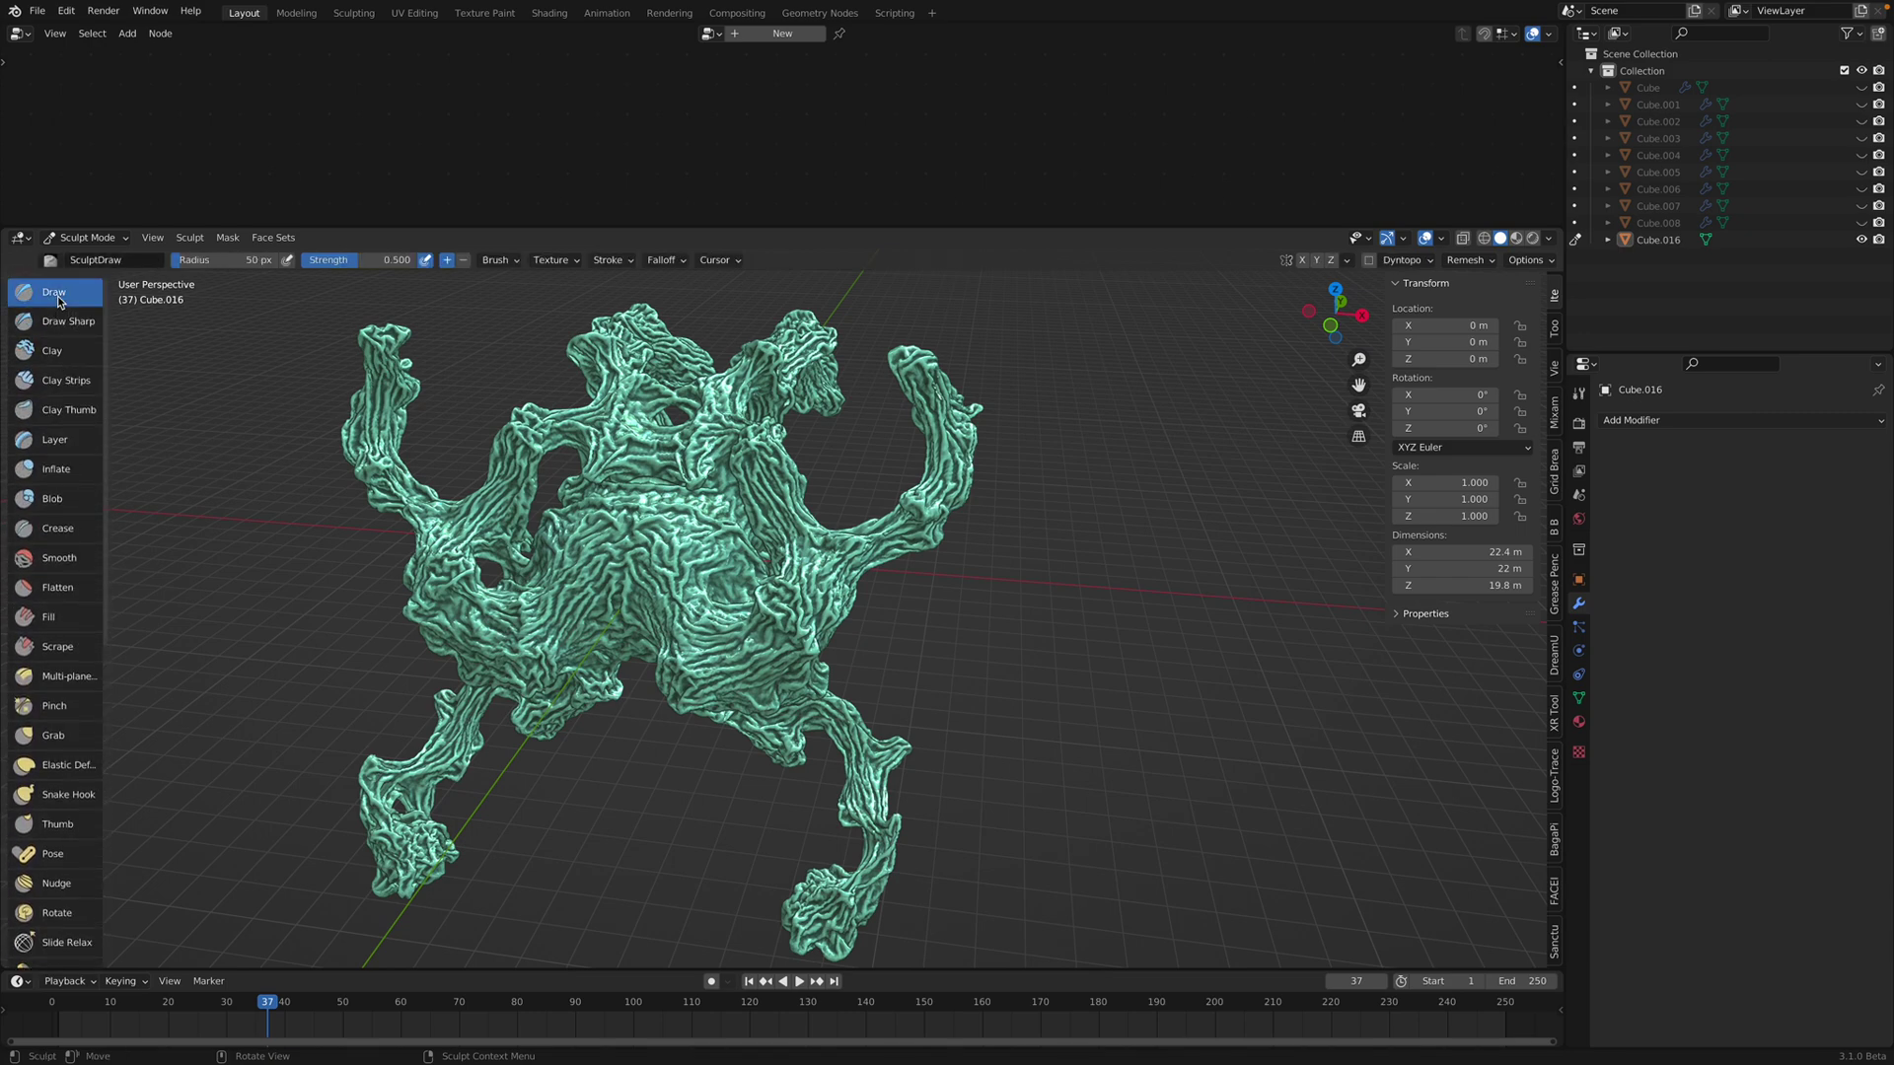
left_click(88, 239)
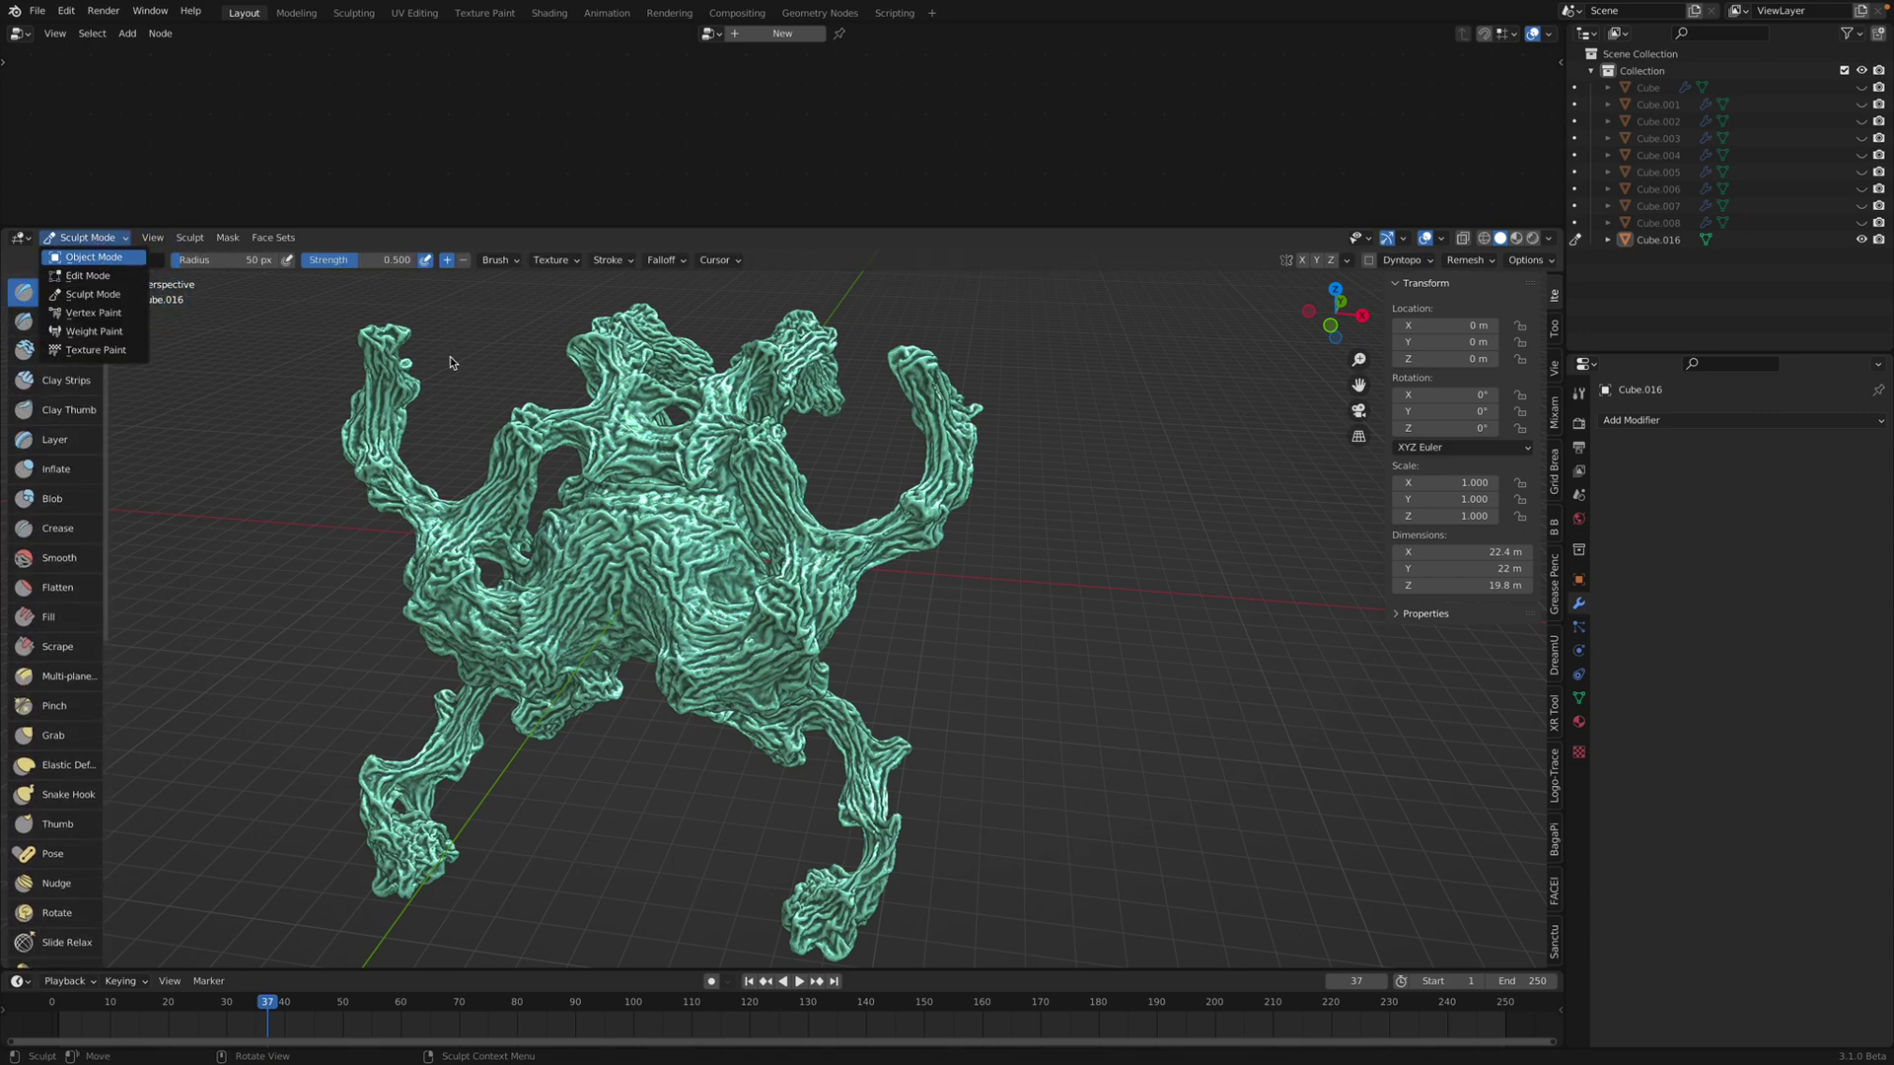
middle_click_drag(586, 333, 592, 314)
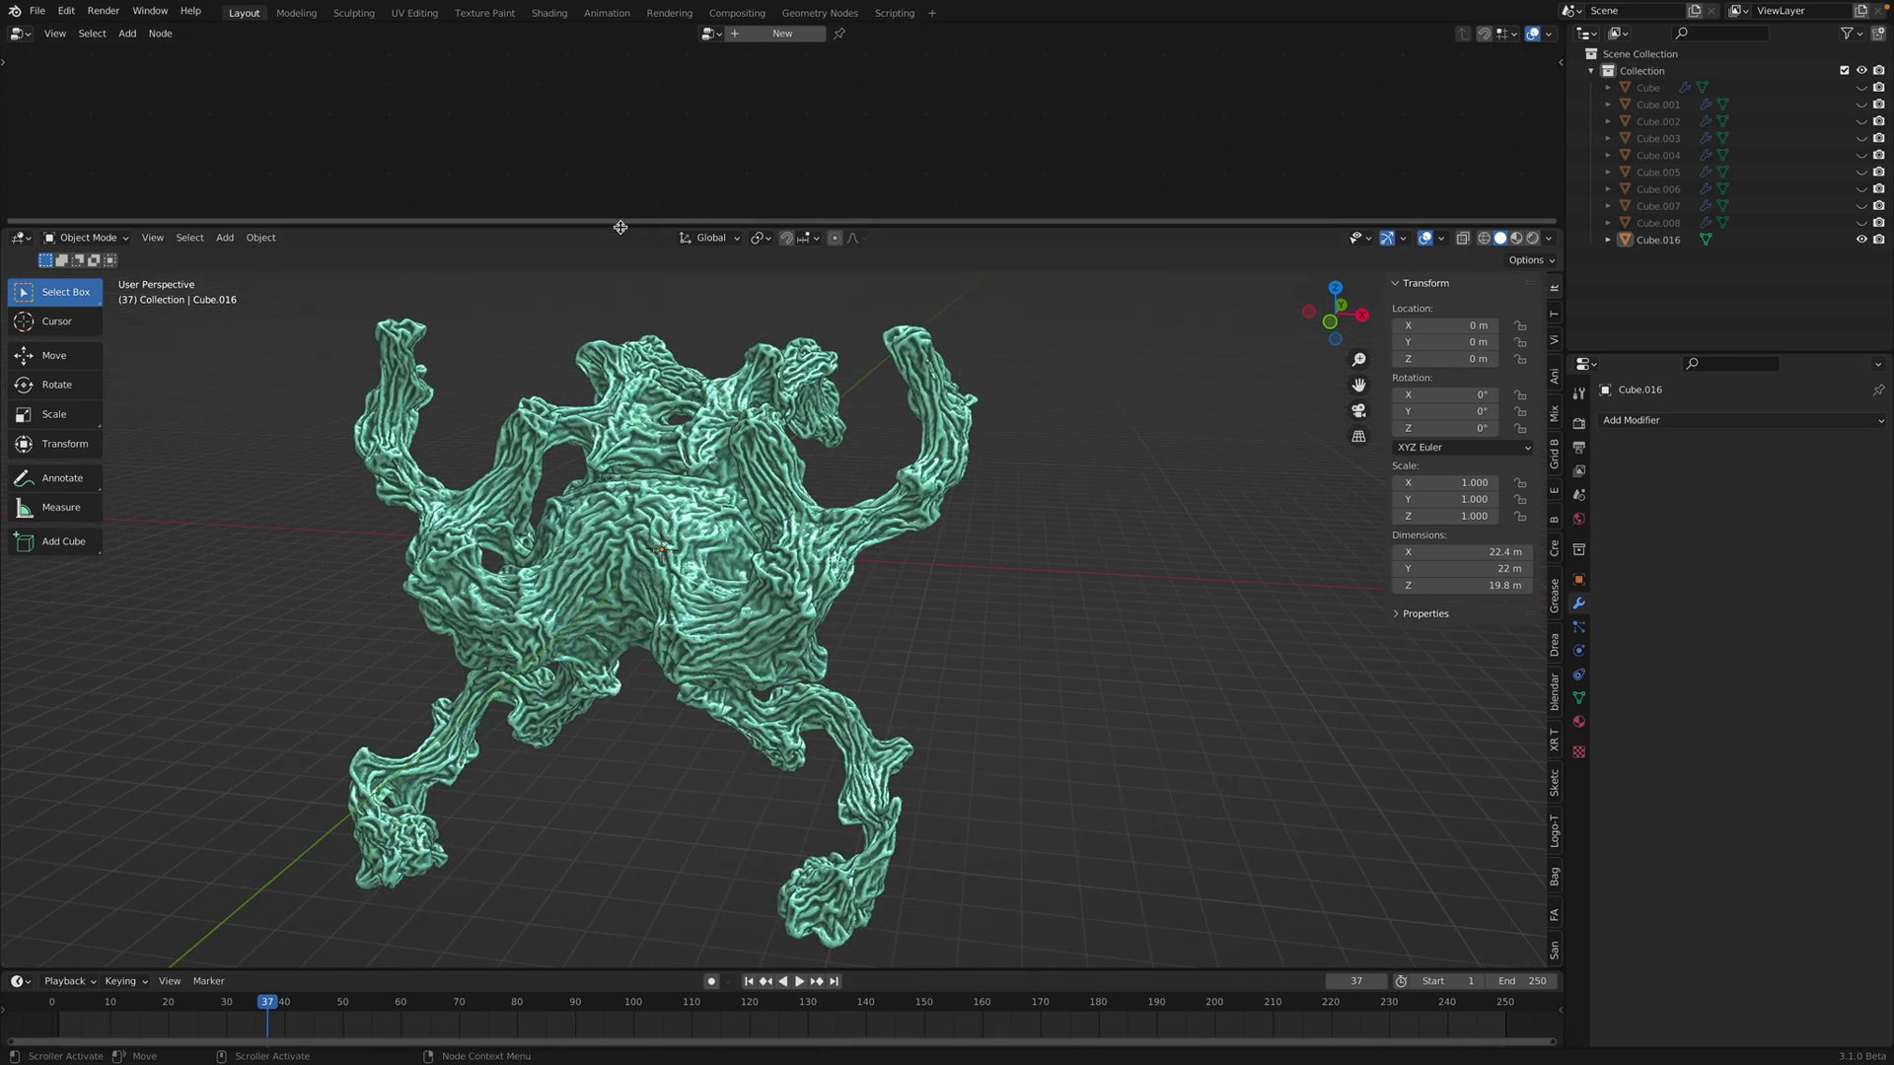
Step: Shrink the node editor and collapse the Transform sidebar to show the finished creature in a larger viewport
left_click_drag(619, 228, 620, 114)
mouse_move(749, 375)
middle_mouse_down()
mouse_move(967, 403)
mouse_move(827, 335)
mouse_move(1028, 613)
mouse_move(1343, 373)
middle_mouse_up()
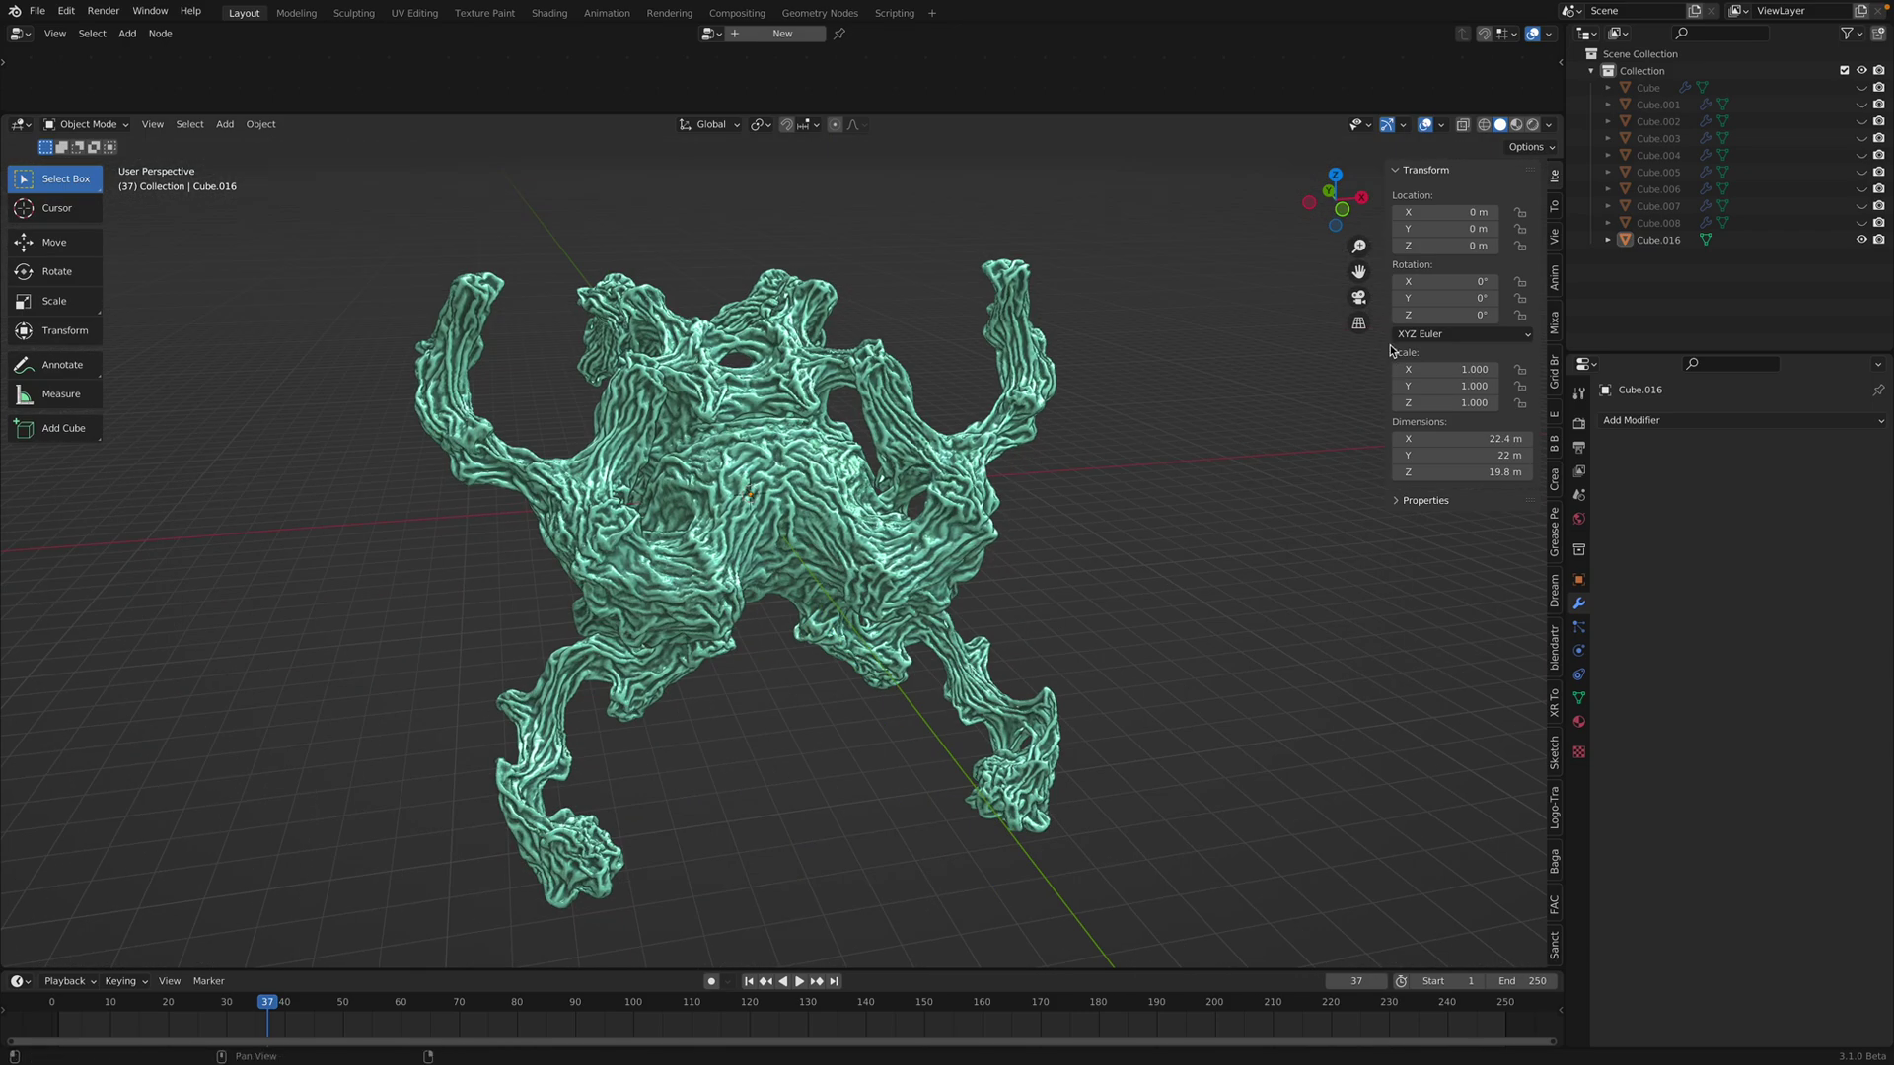
left_click_drag(1385, 336, 1572, 346)
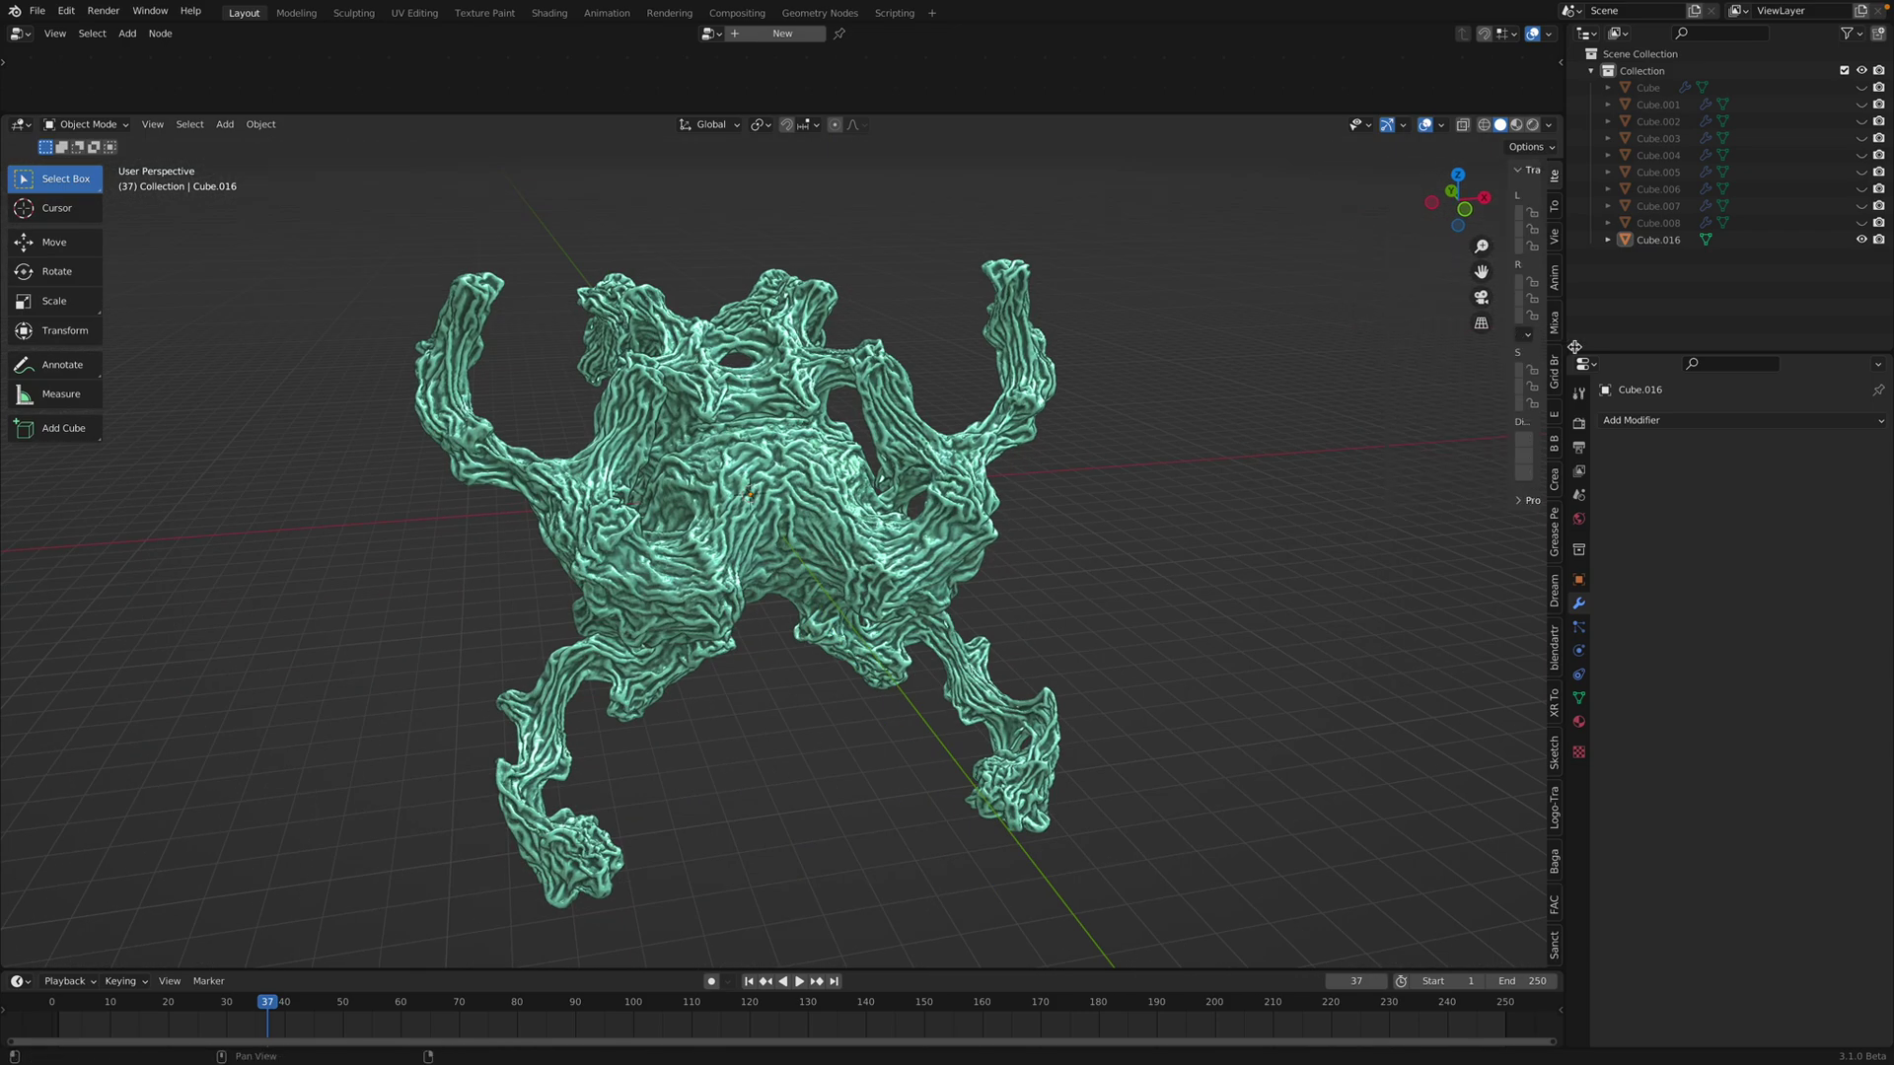
mouse_move(828, 552)
middle_mouse_down()
mouse_move(1157, 457)
mouse_move(1280, 458)
mouse_move(914, 499)
mouse_move(950, 669)
mouse_move(702, 512)
mouse_move(579, 512)
mouse_move(980, 490)
mouse_move(976, 458)
mouse_move(1012, 522)
mouse_move(957, 571)
mouse_move(1036, 523)
middle_mouse_up()
mouse_move(1209, 4)
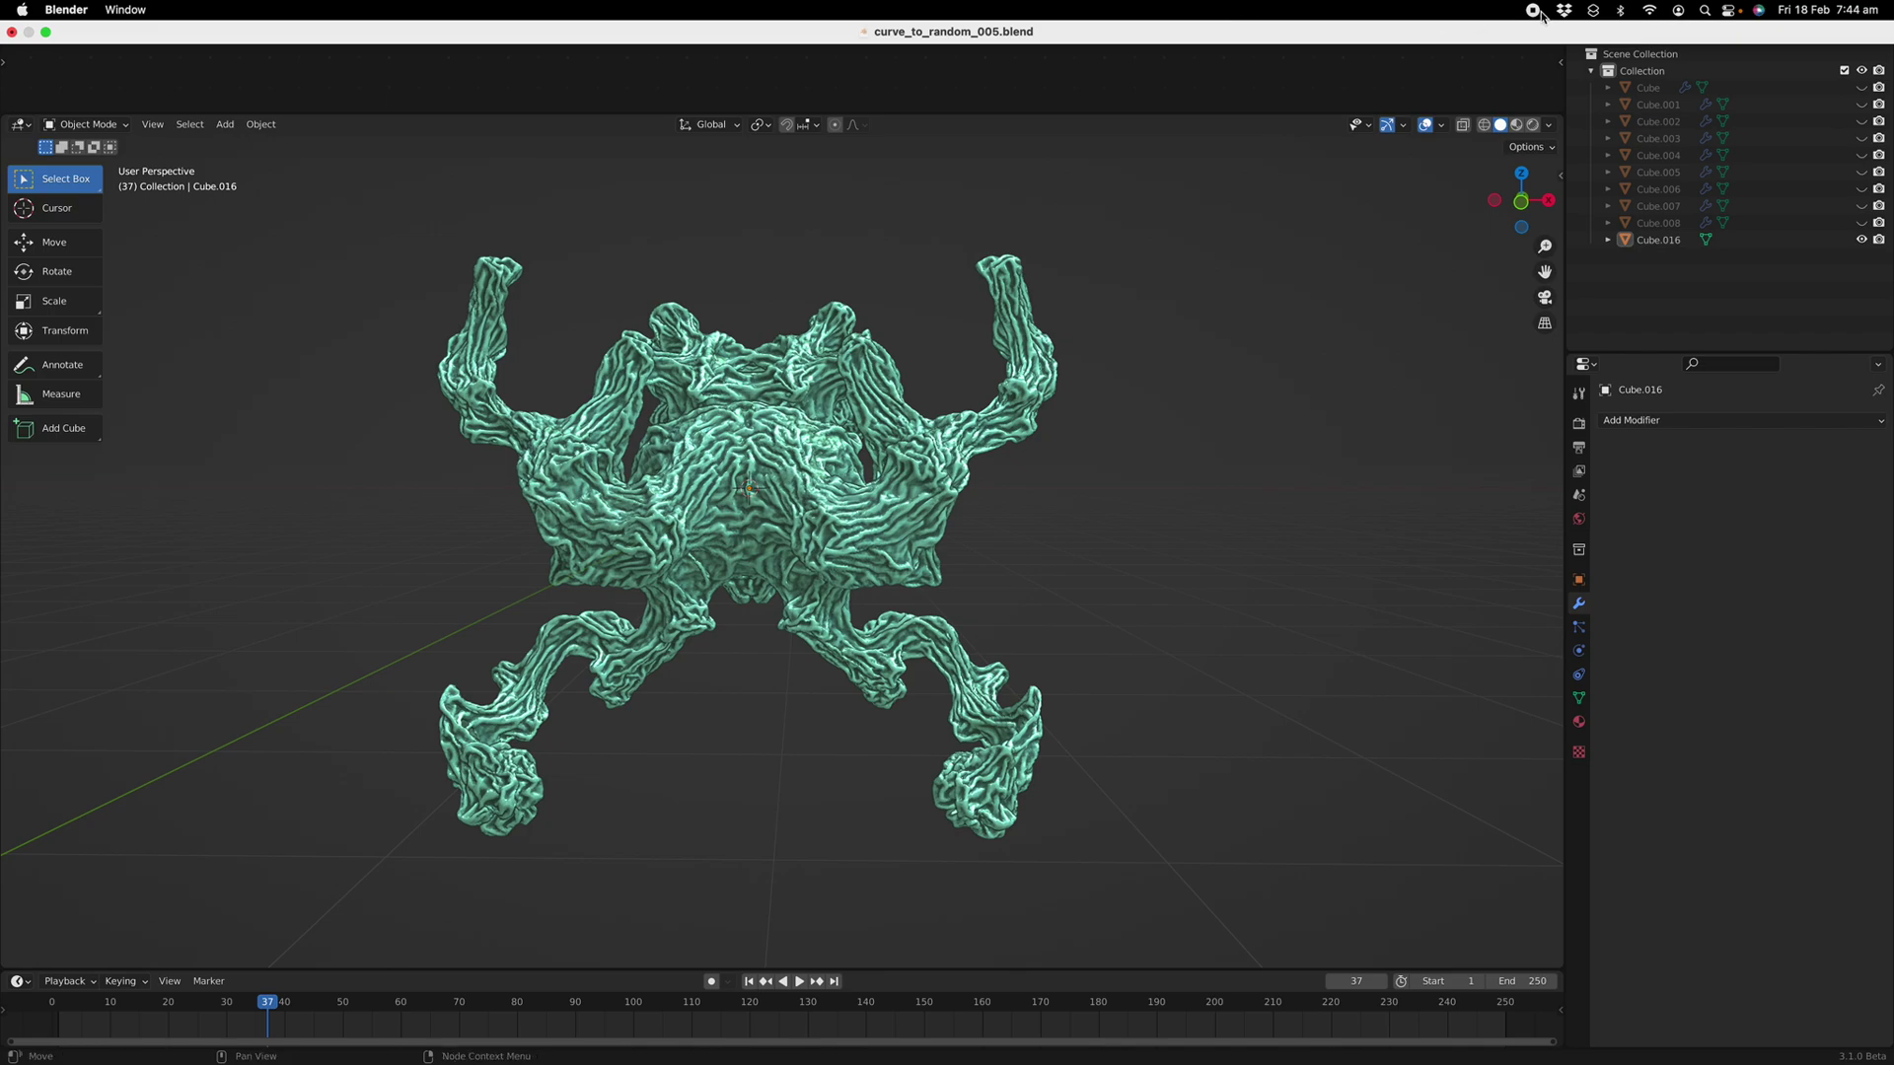